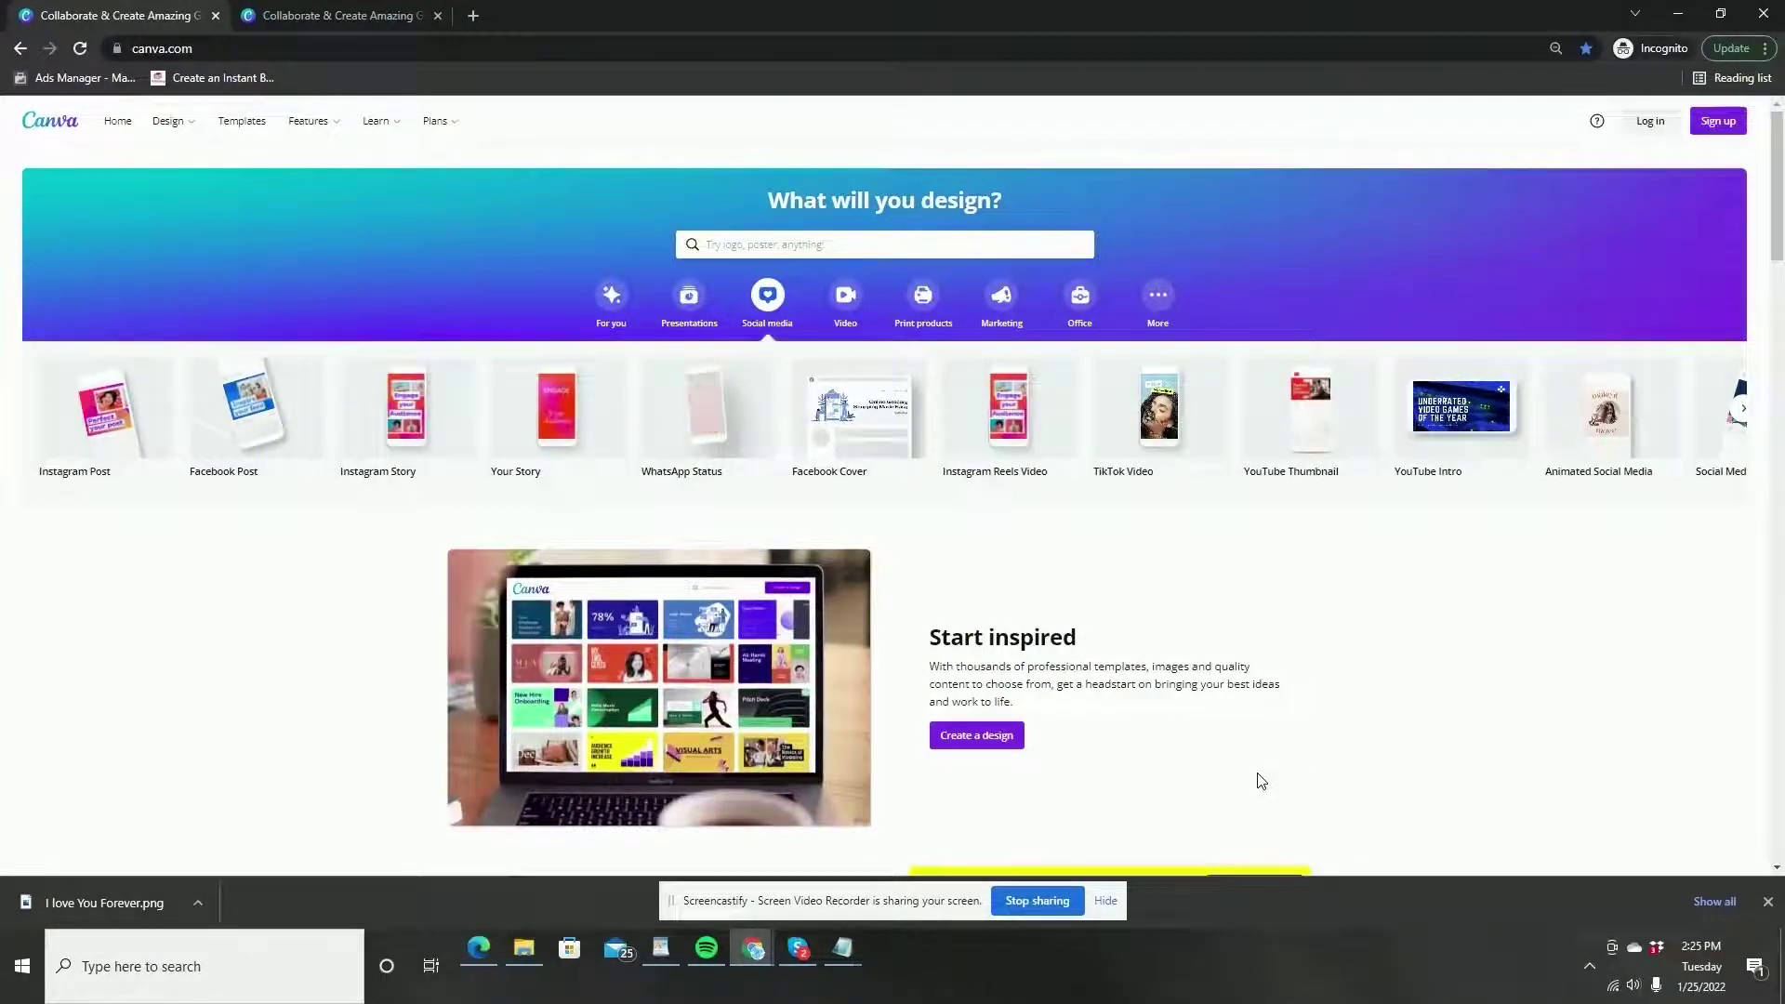
Create a blank TikTok Video design and browse the available mobile video templates
{"action": "left_click", "coordinate": [1105, 901]}
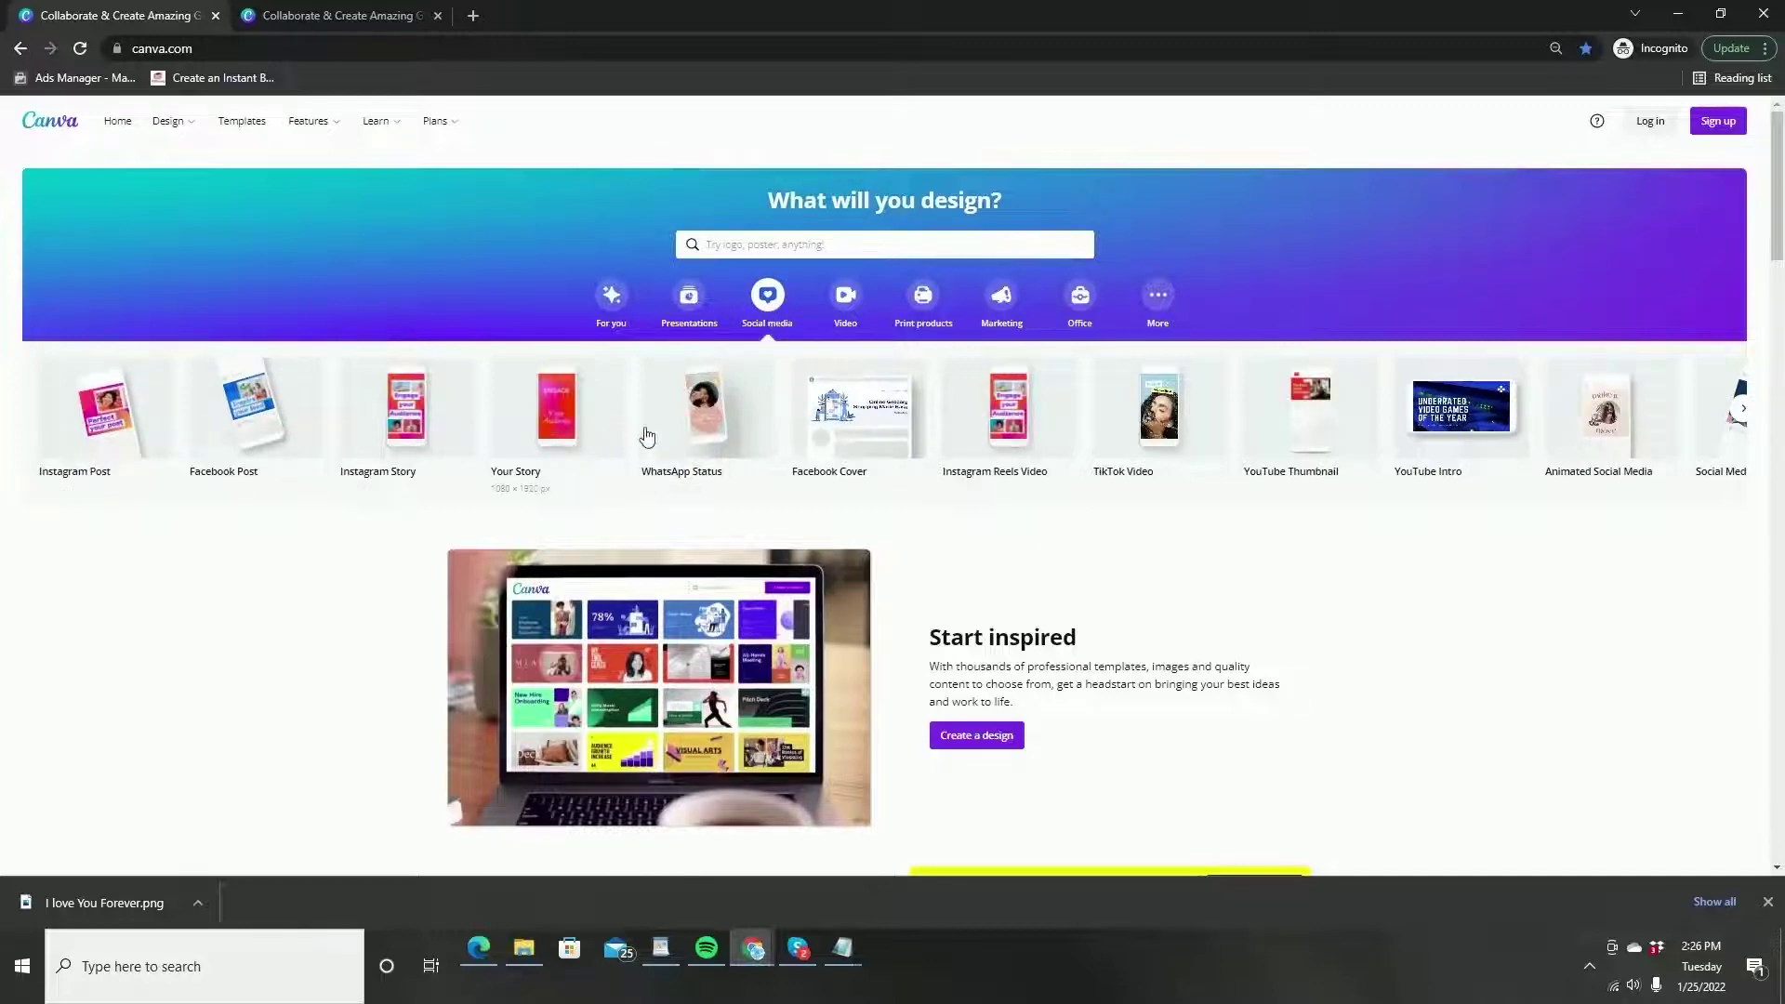
{"action": "left_click", "coordinate": [1152, 446]}
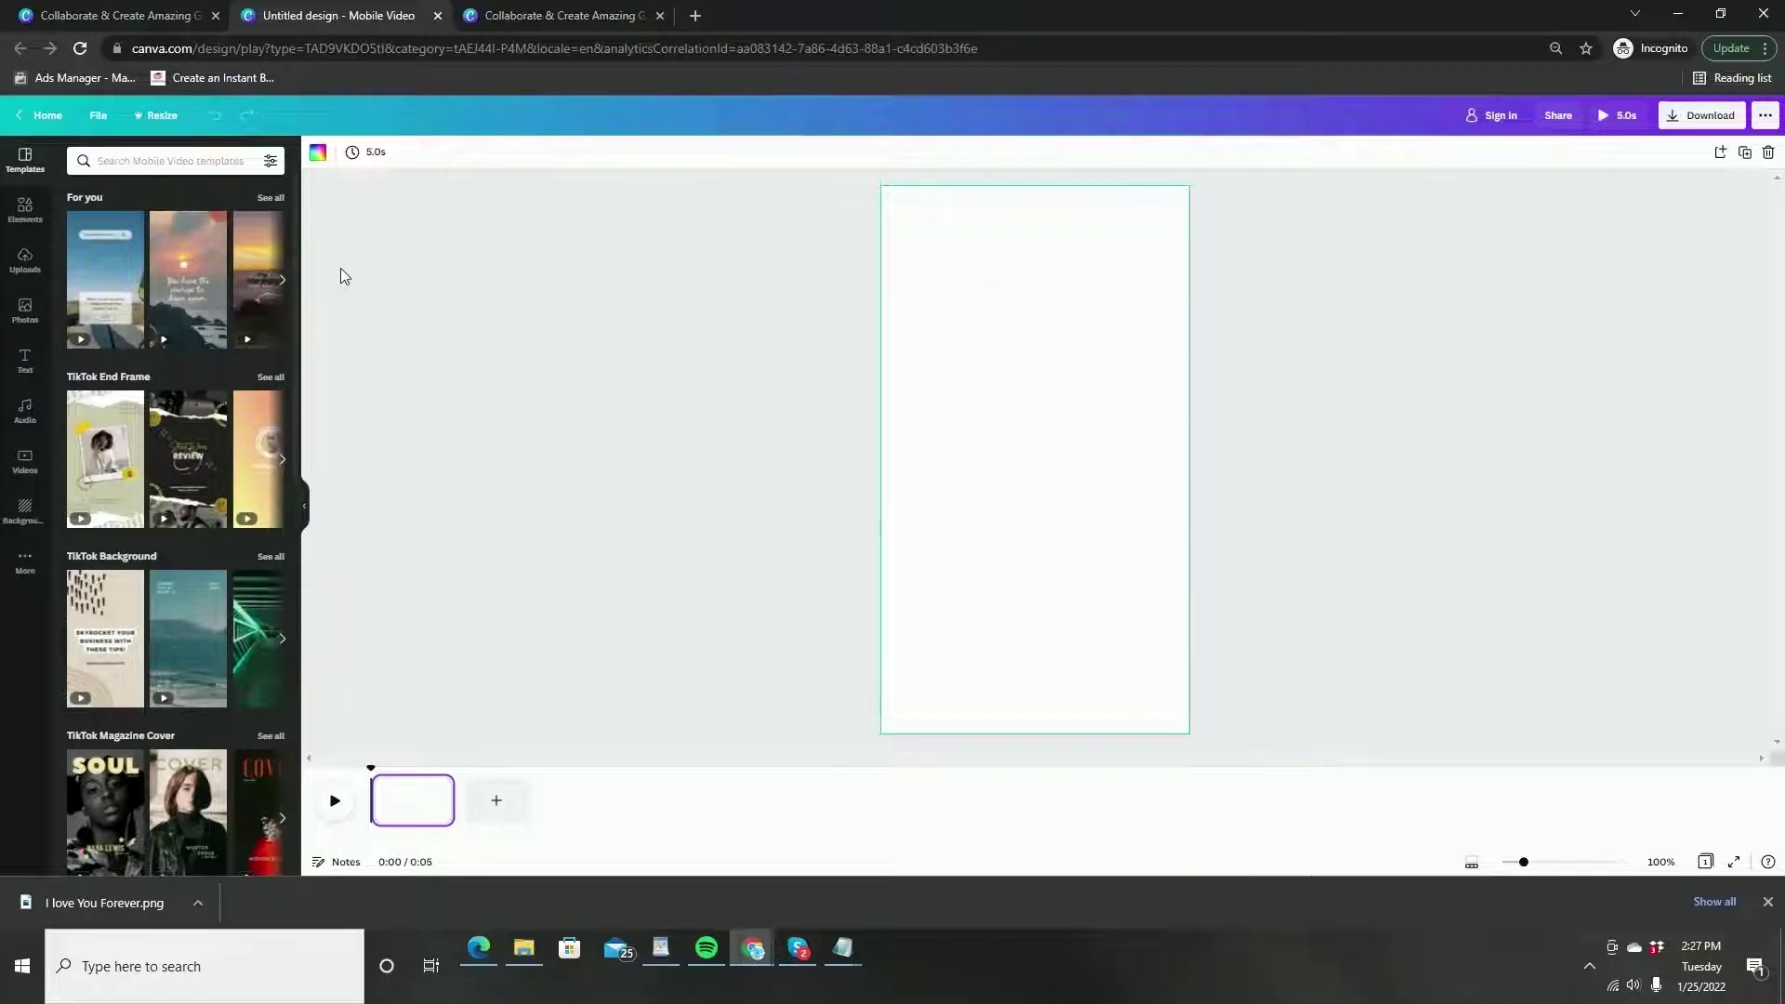
{"action": "scroll", "coordinate": [195, 279], "scroll_direction": "down", "scroll_amount": 4}
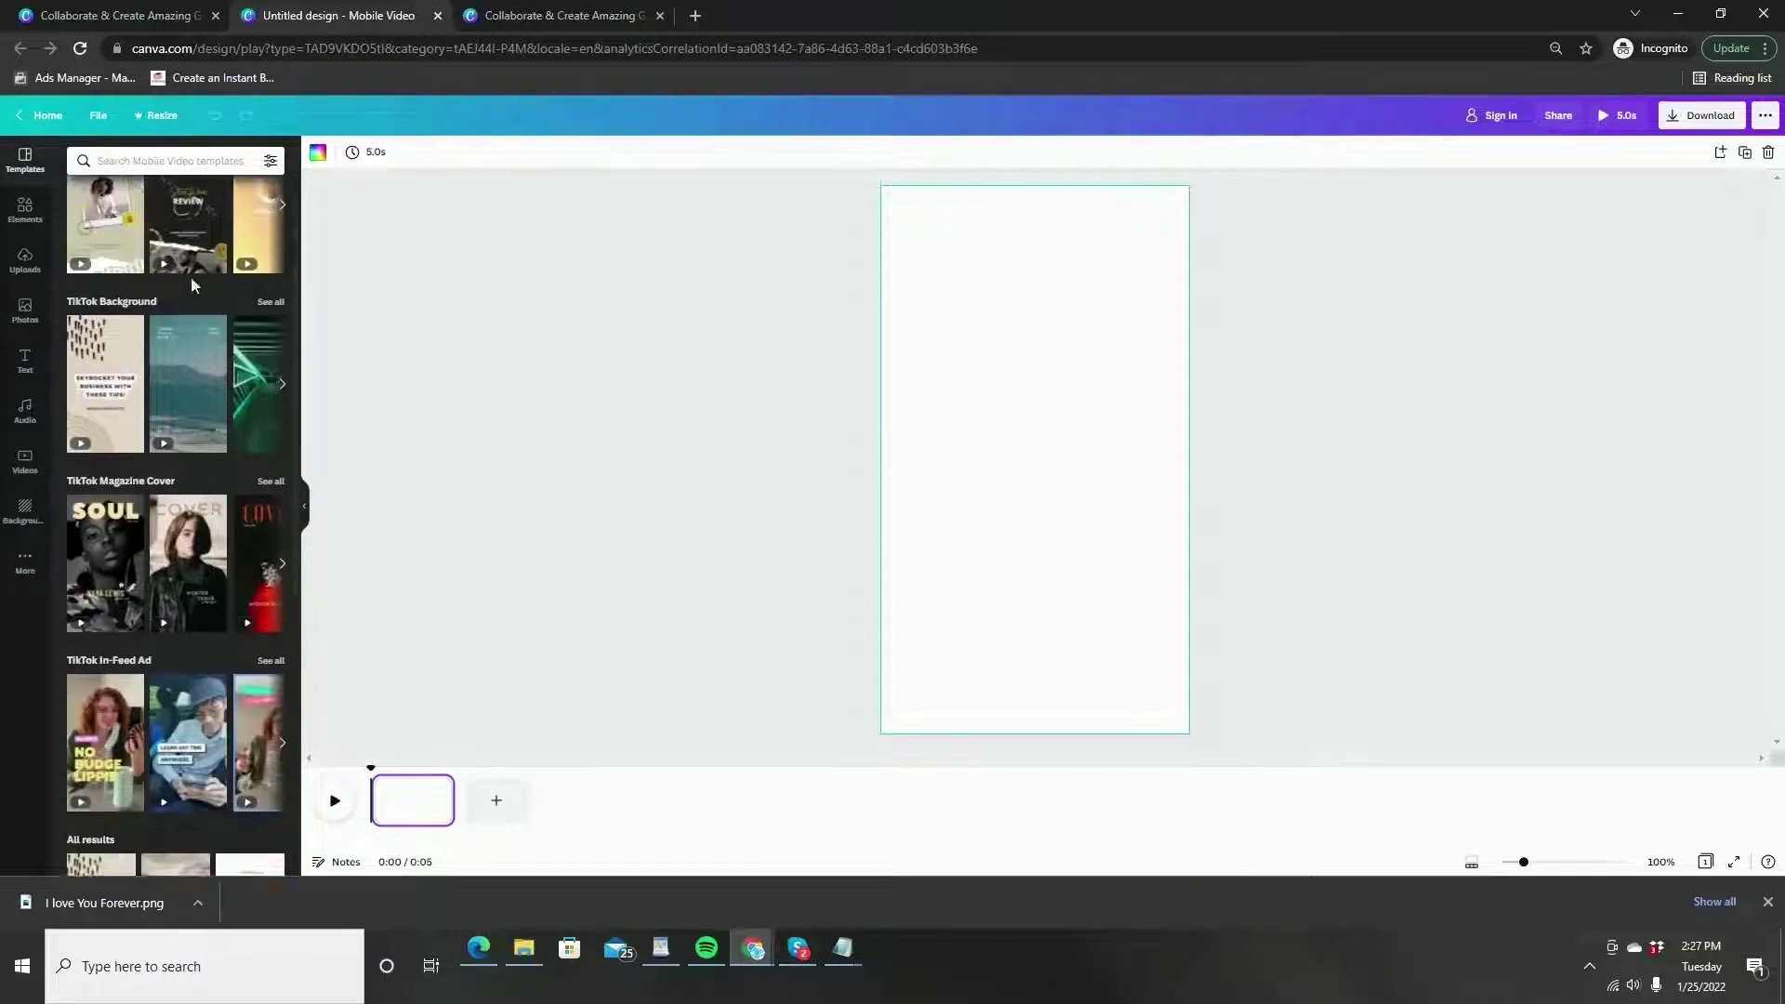
{"action": "scroll", "coordinate": [200, 427], "scroll_direction": "down", "scroll_amount": 2}
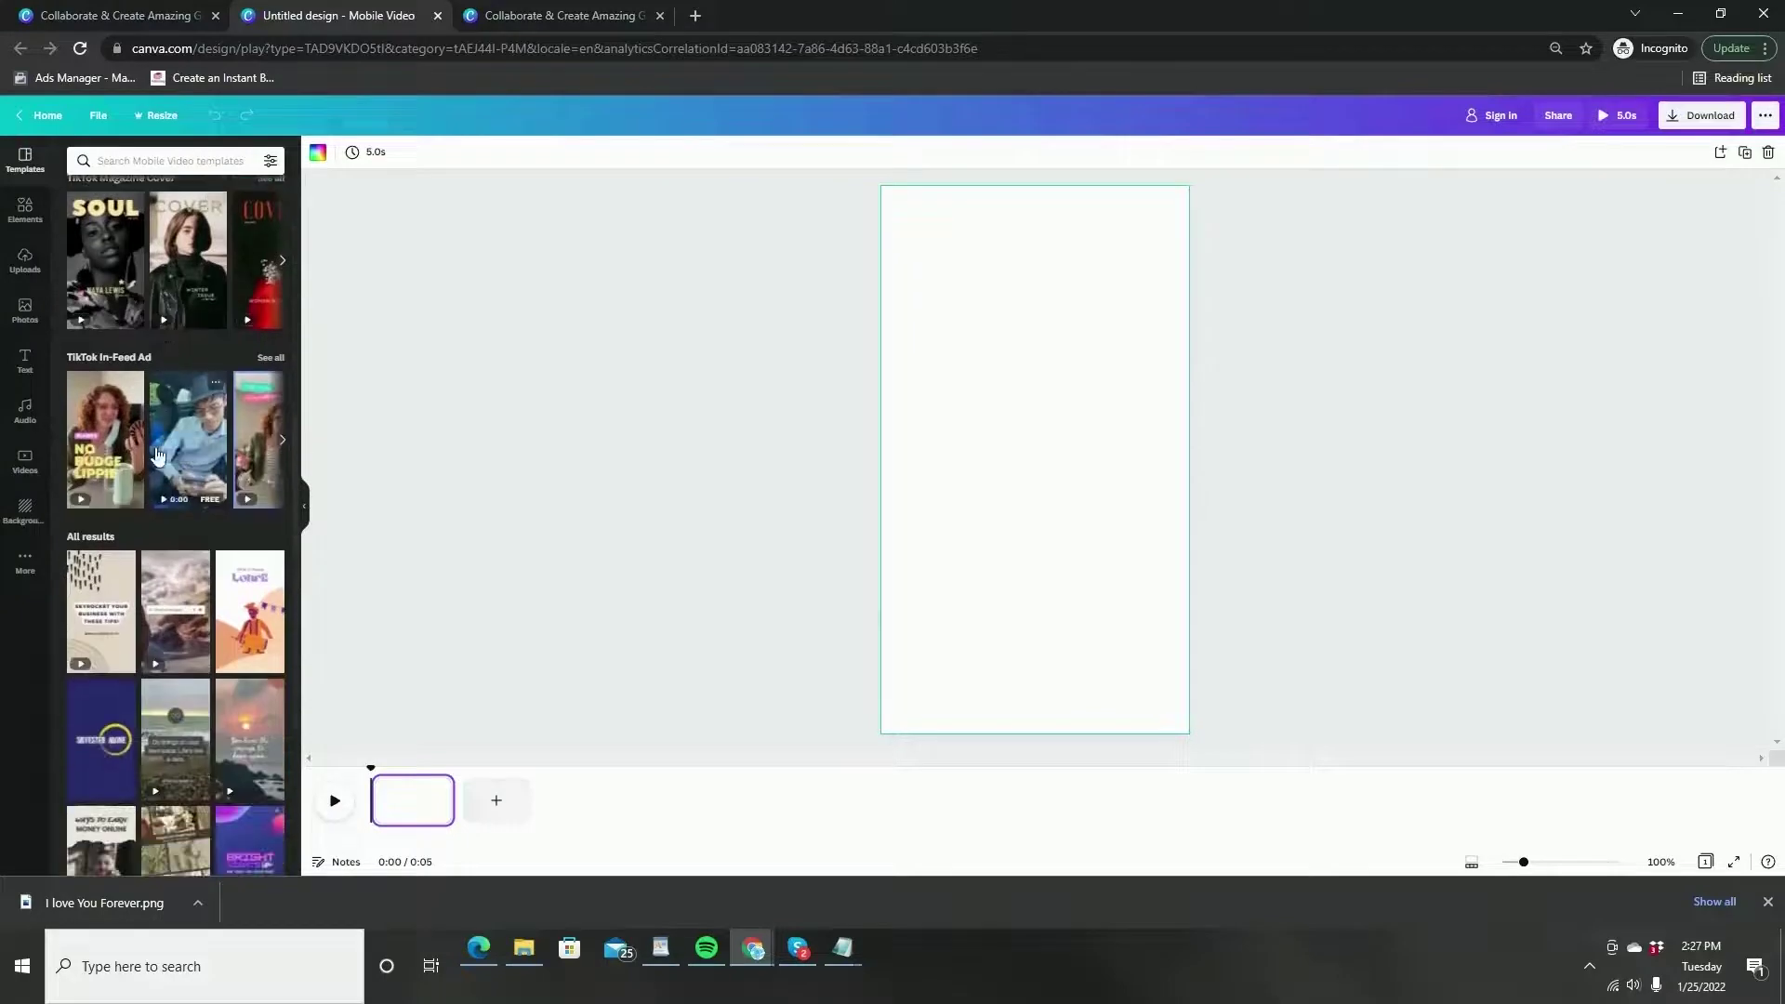
{"action": "scroll", "coordinate": [139, 418], "scroll_direction": "down", "scroll_amount": 4}
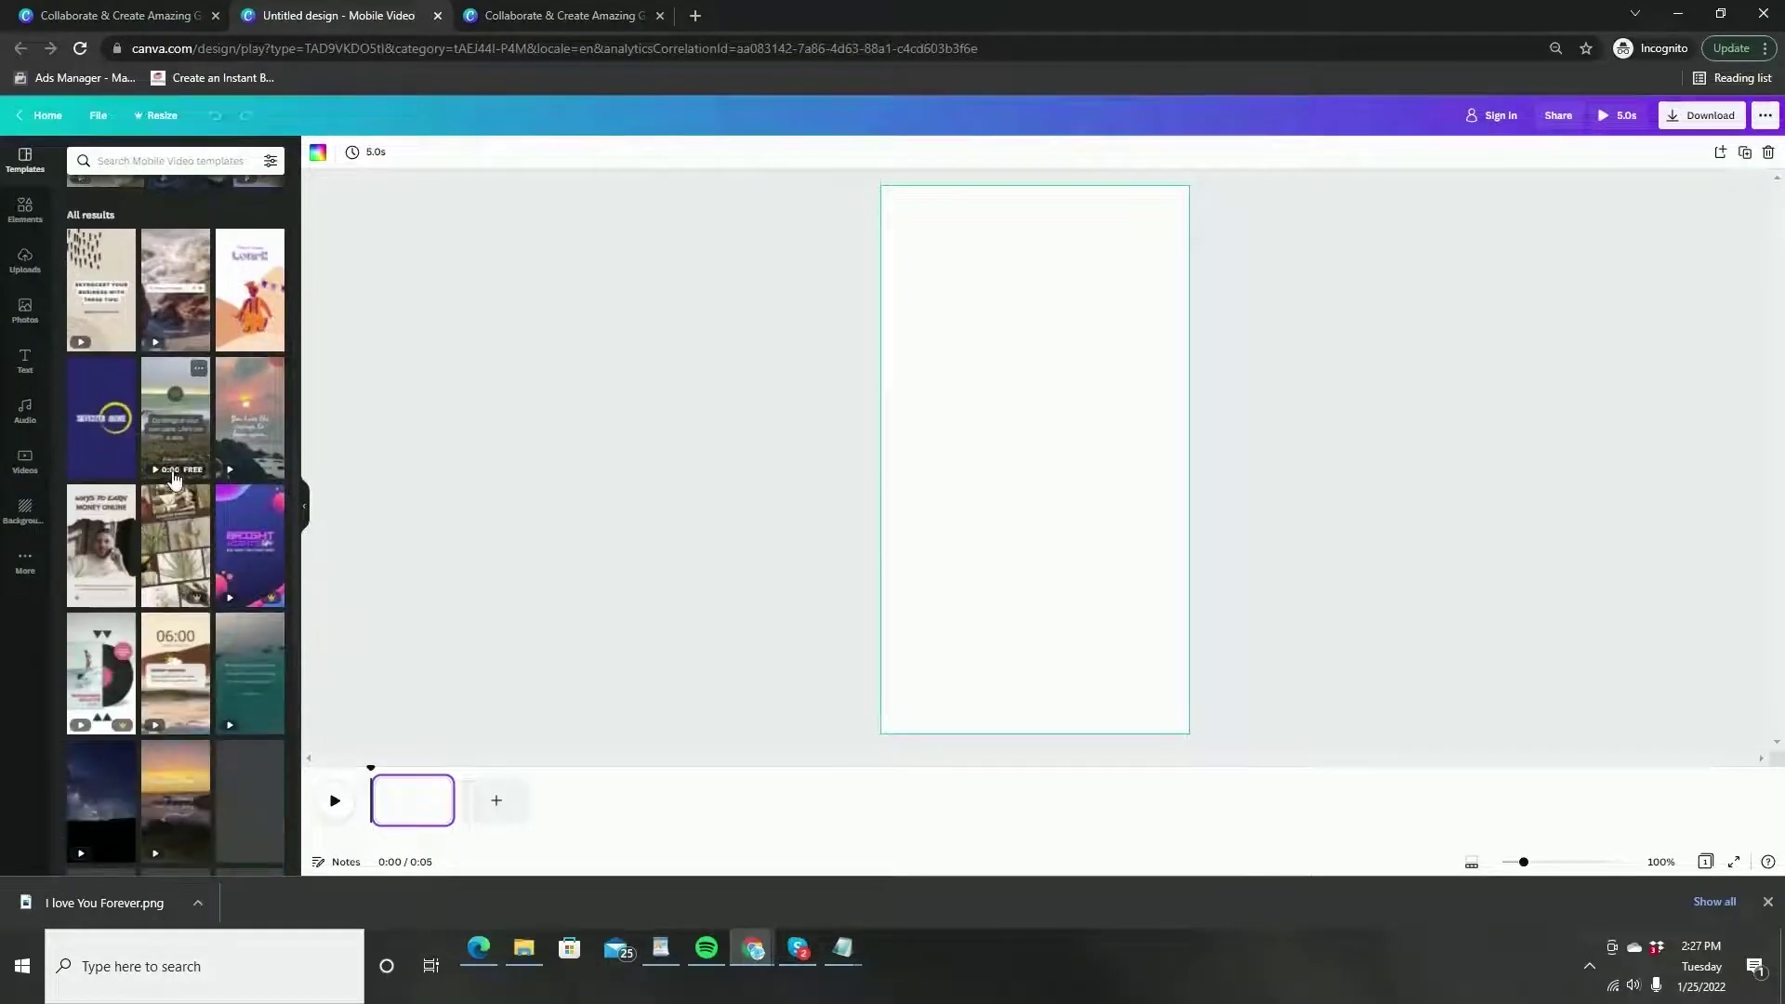
{"action": "scroll", "coordinate": [157, 510], "scroll_direction": "up", "scroll_amount": 10}
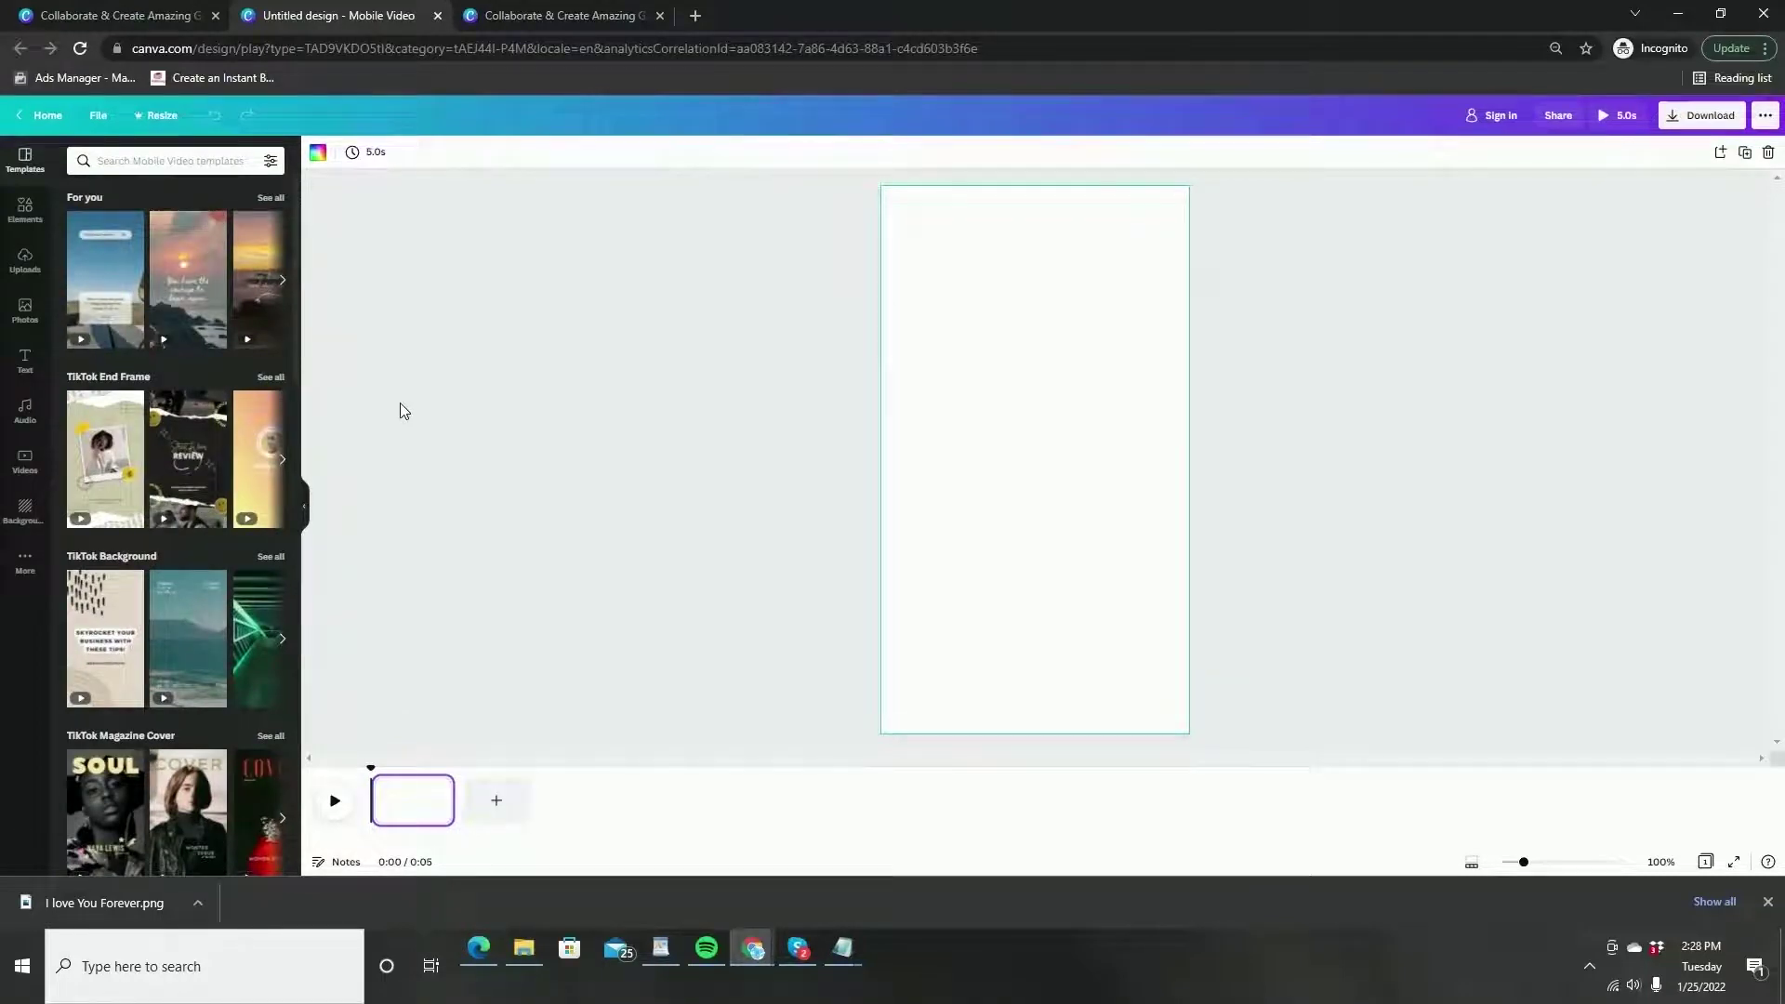
Upload the video file "Who Do I add into My group" from the computer's Downloads folder to the design's uploads
{"action": "left_click", "coordinate": [22, 268]}
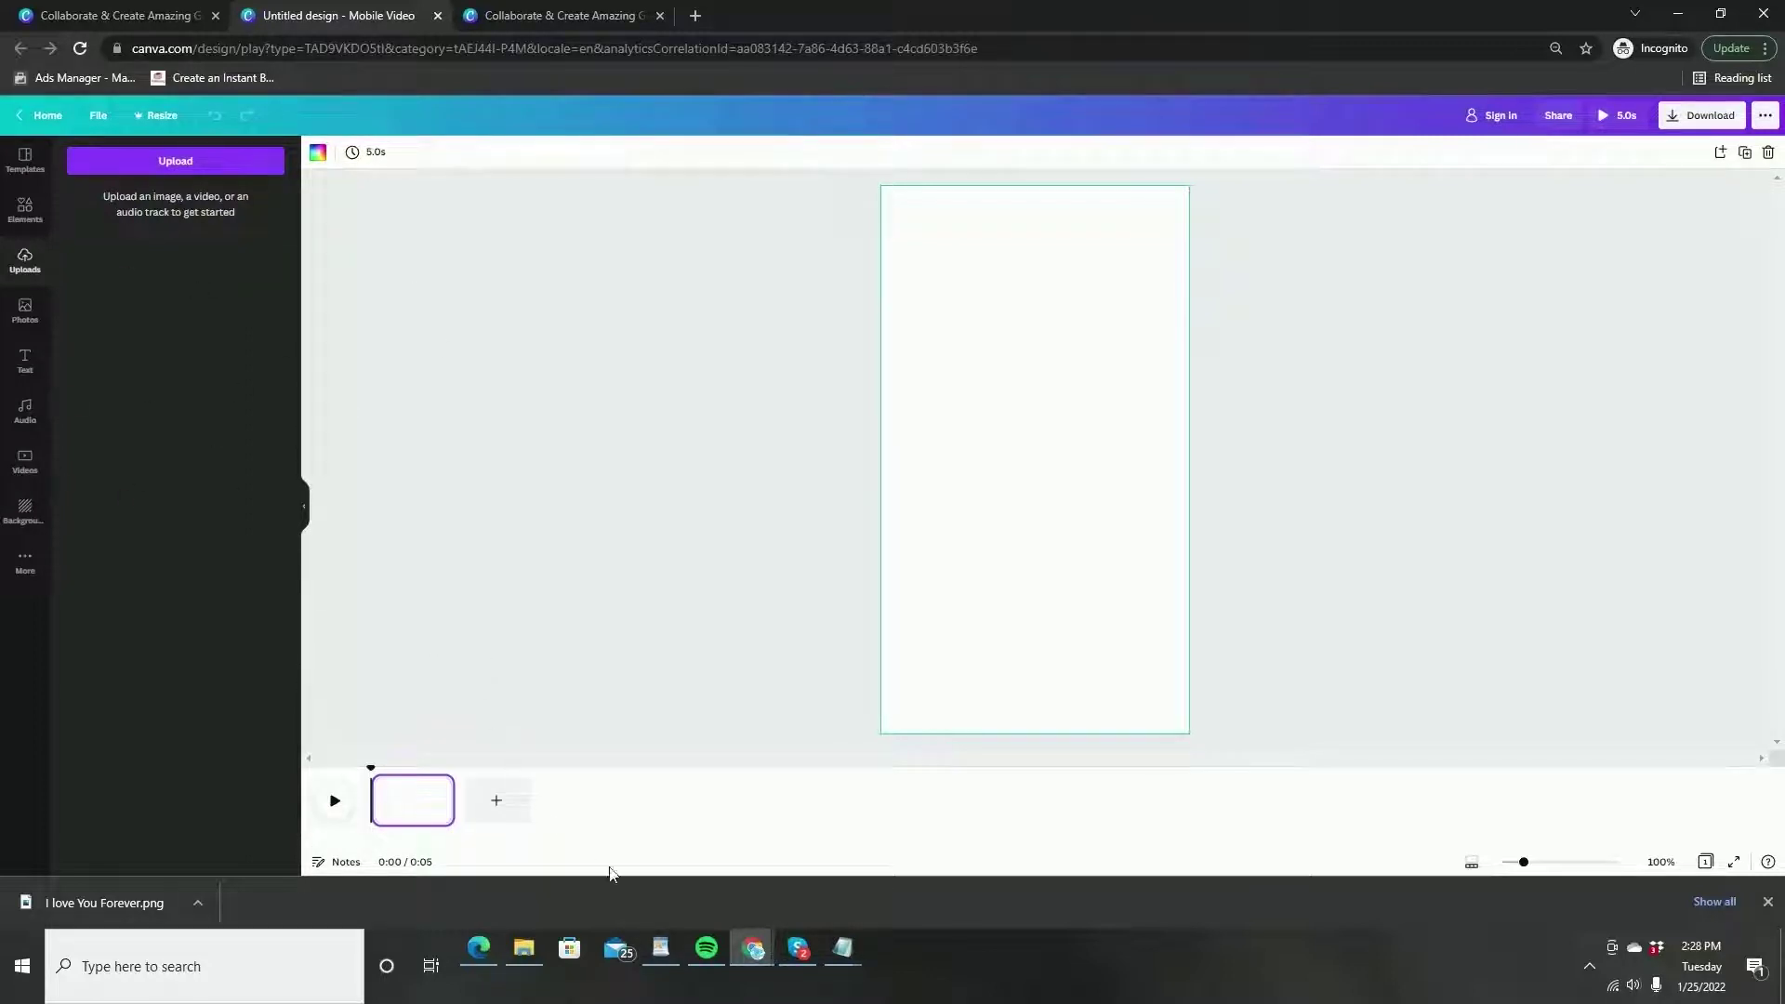
{"action": "mouse_move", "coordinate": [516, 953]}
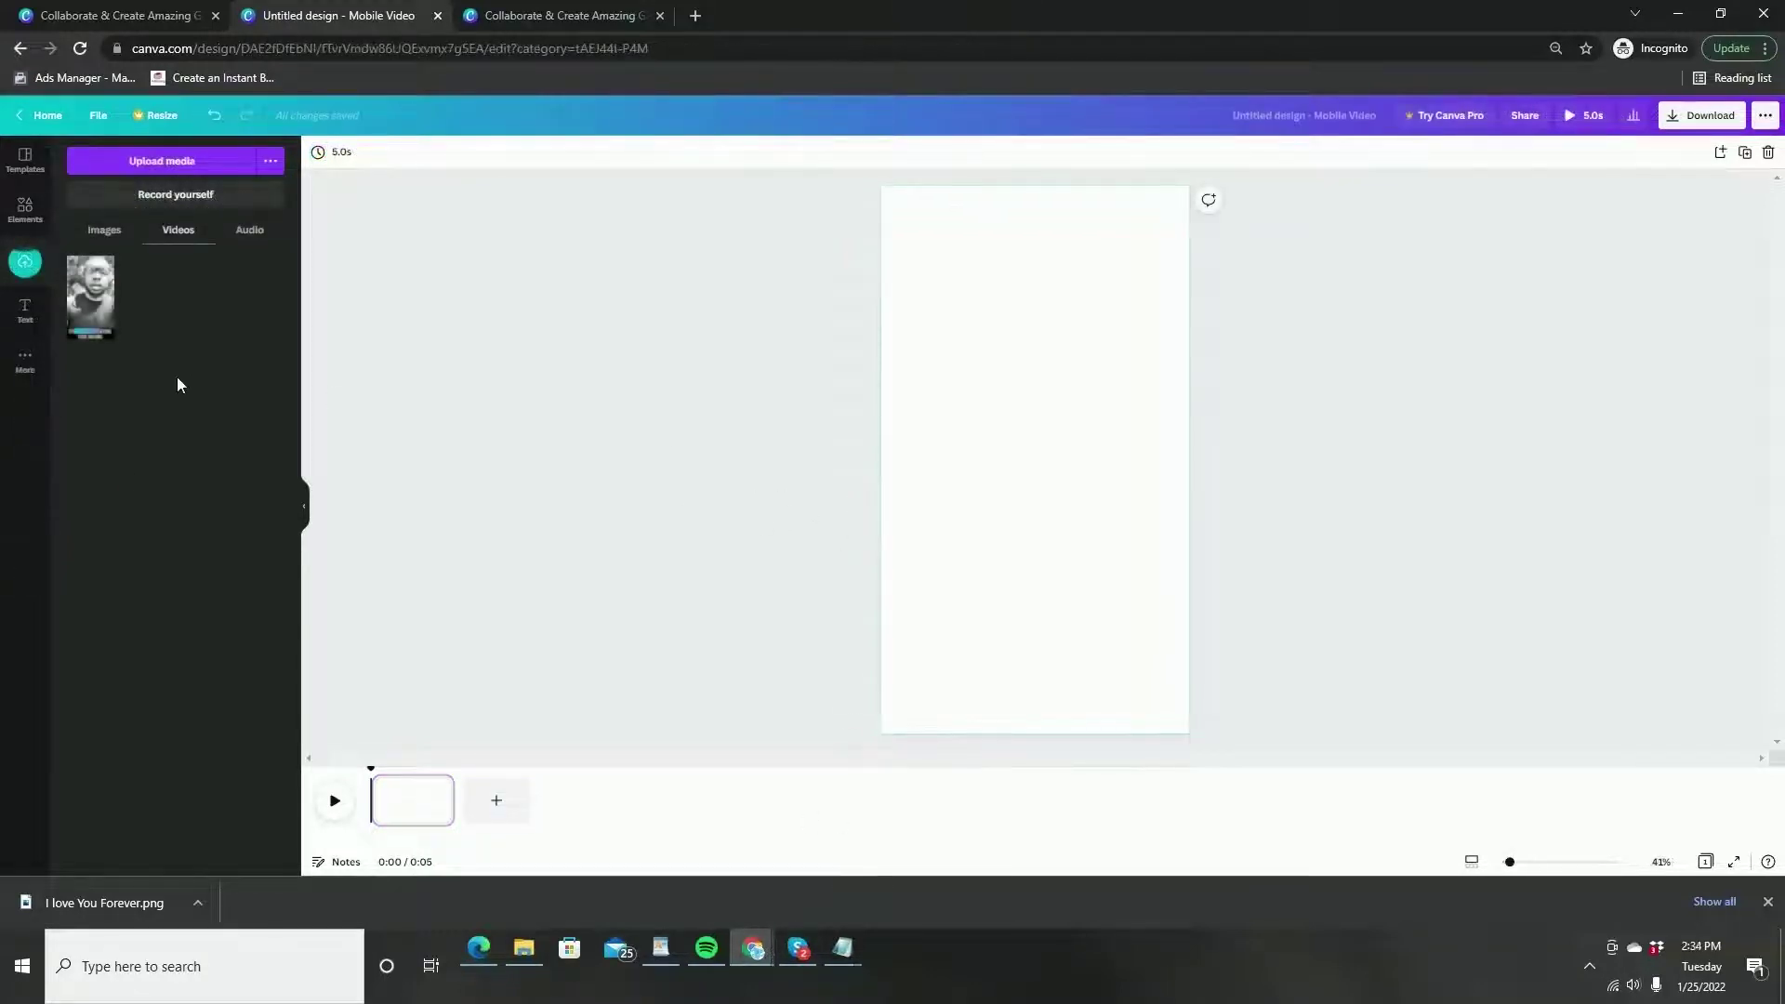
{"action": "left_click", "coordinate": [523, 948]}
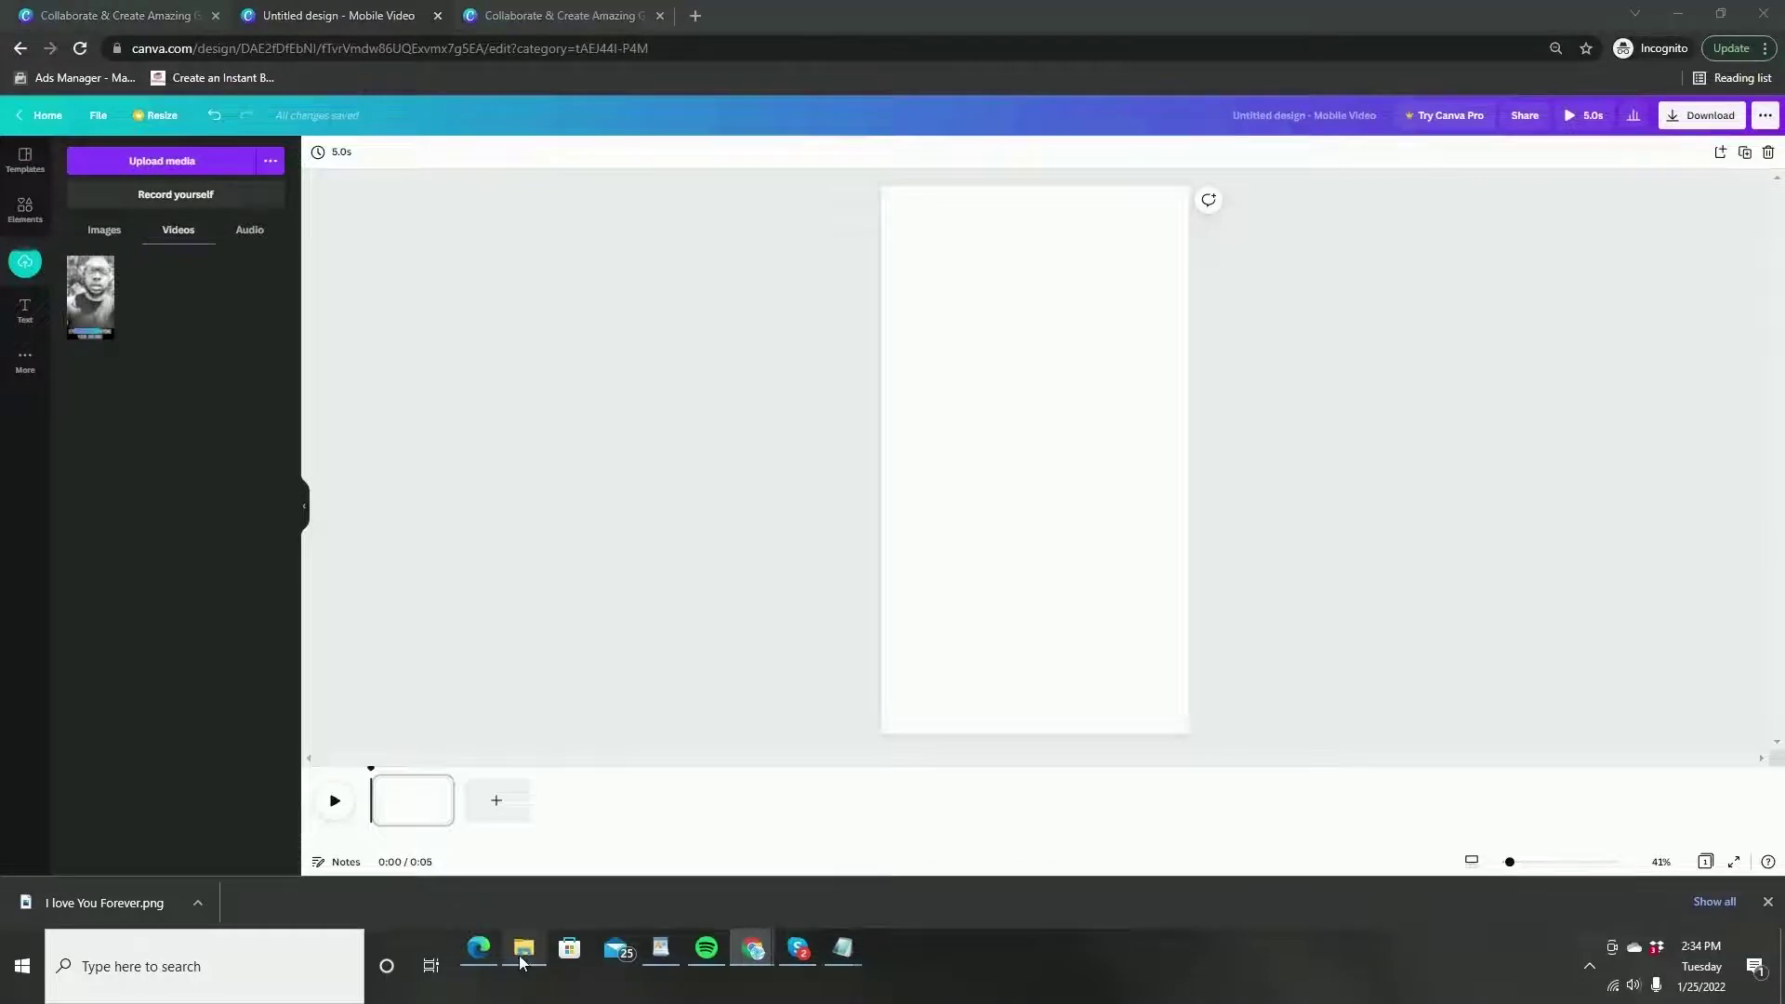
{"action": "scroll", "coordinate": [986, 697], "scroll_direction": "down", "scroll_amount": 2}
{"action": "scroll", "coordinate": [998, 669], "scroll_direction": "down", "scroll_amount": 10}
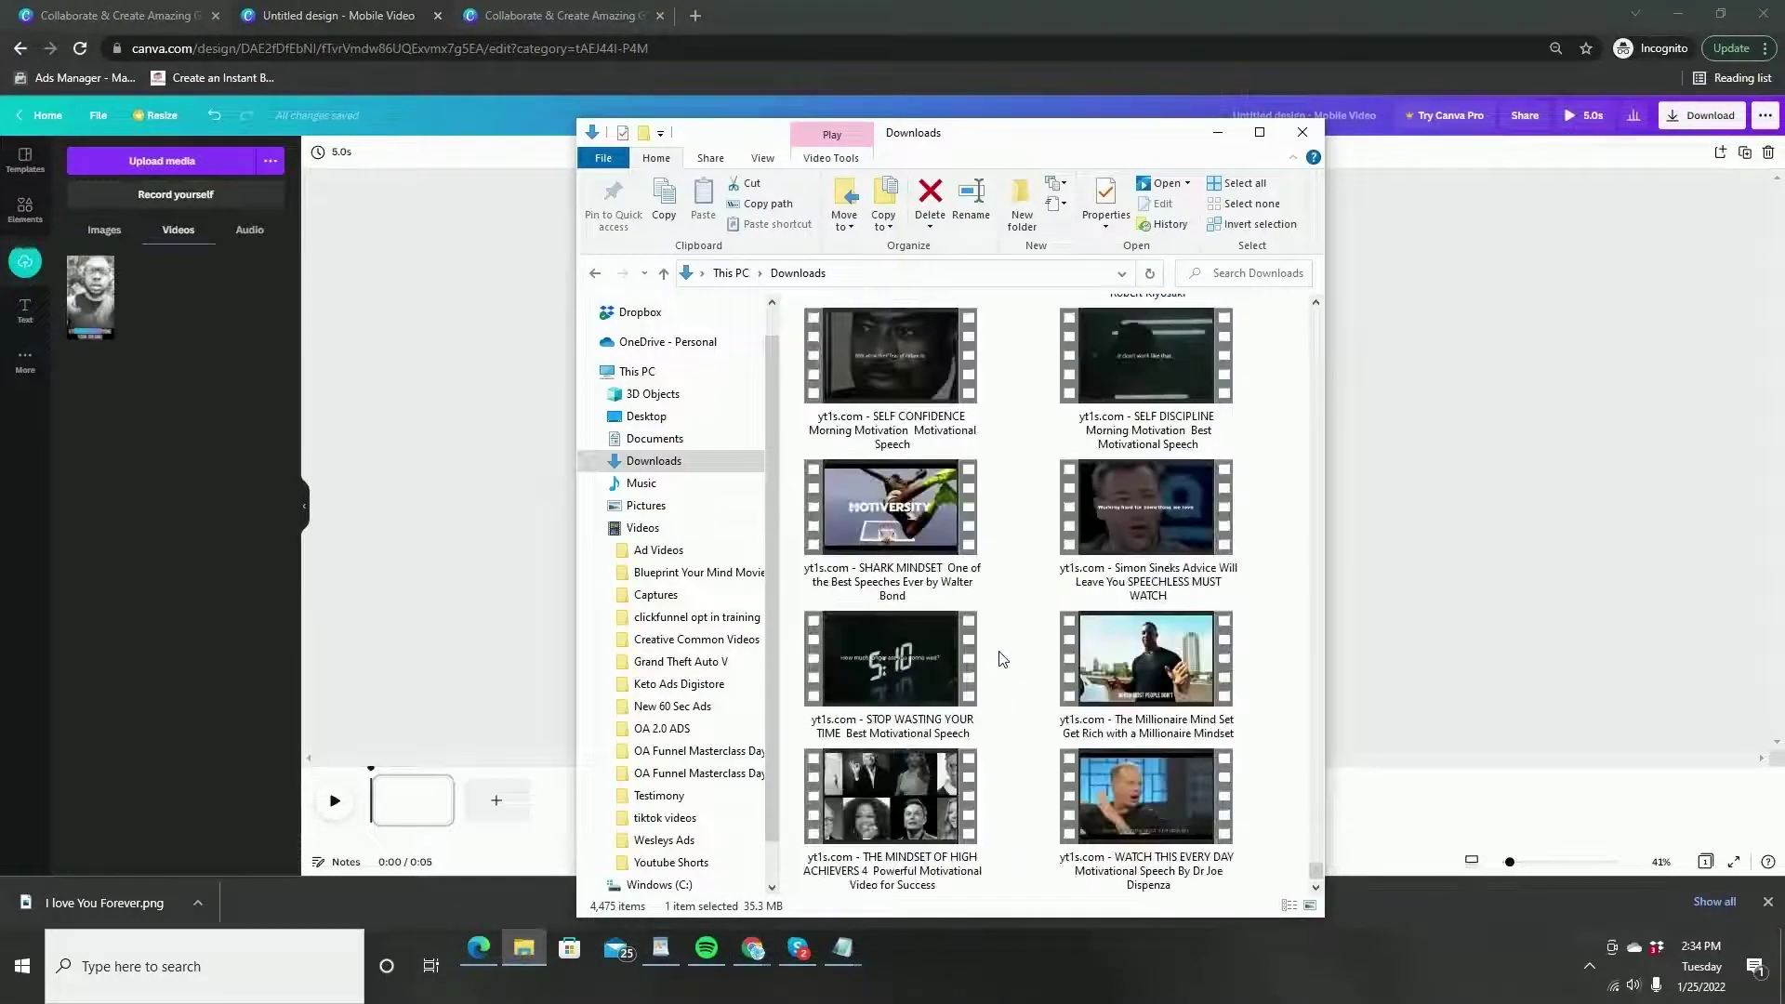
{"action": "scroll", "coordinate": [1002, 659], "scroll_direction": "down", "scroll_amount": 5}
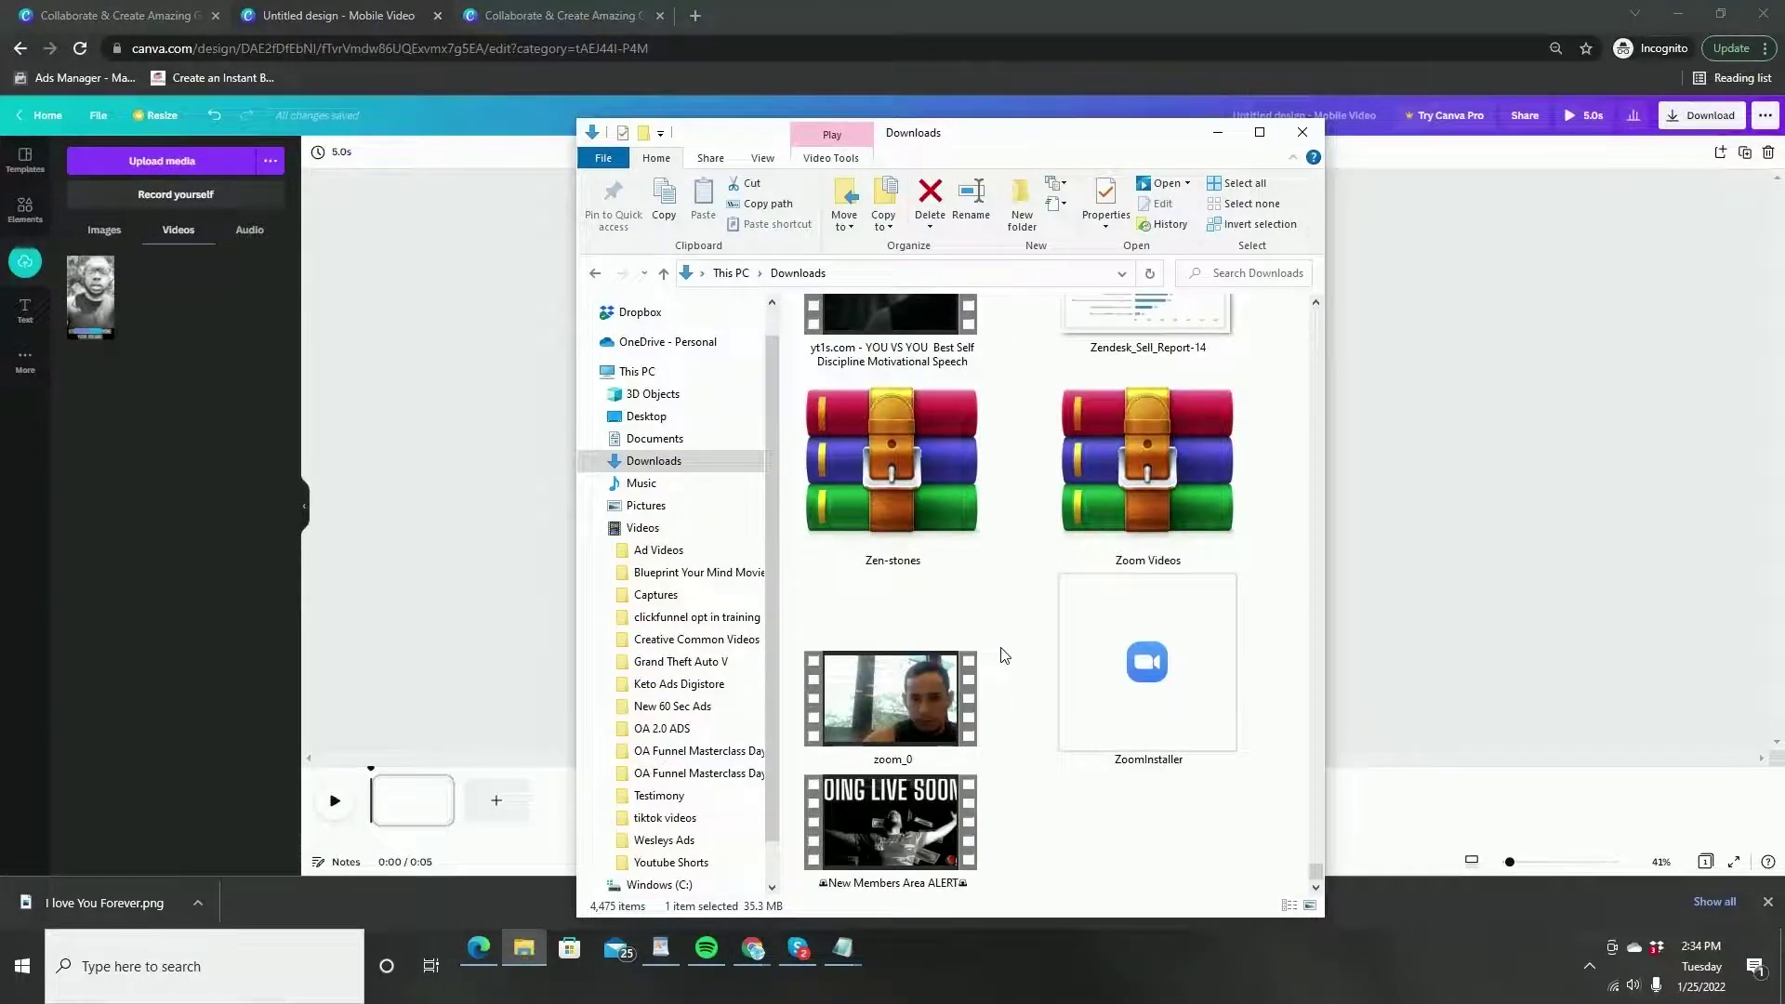
{"action": "scroll", "coordinate": [1004, 655], "scroll_direction": "up", "scroll_amount": 10}
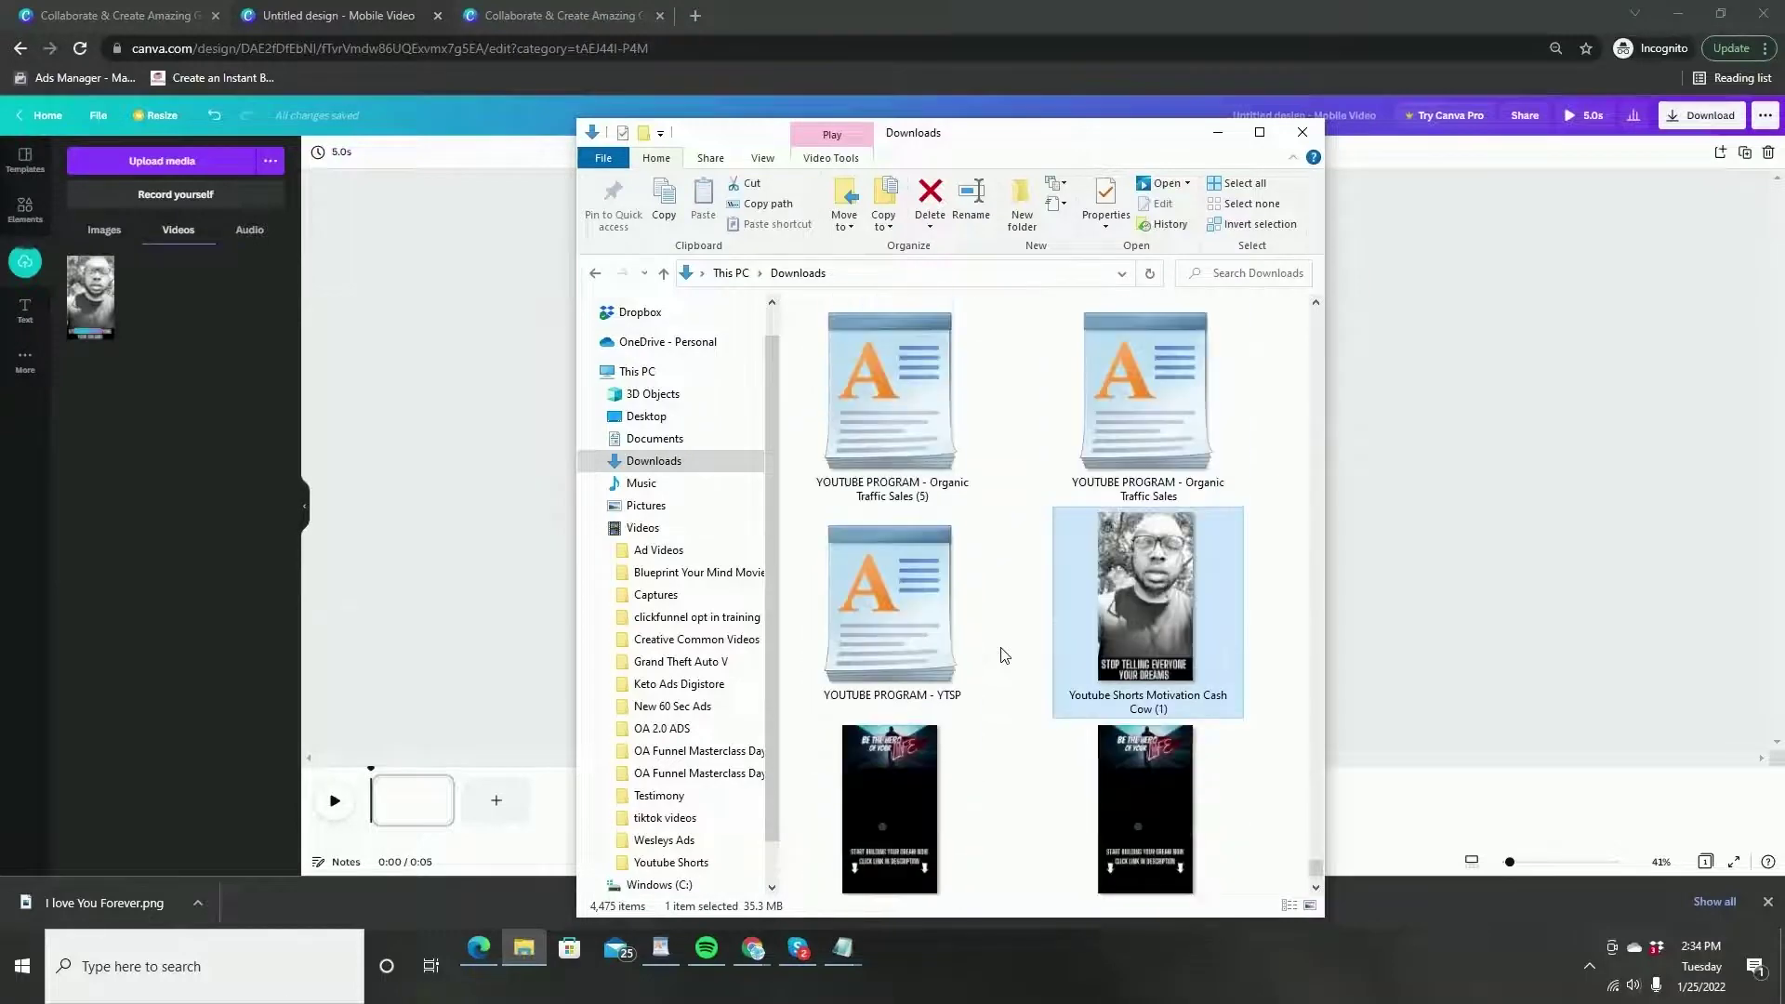
{"action": "scroll", "coordinate": [1004, 656], "scroll_direction": "up", "scroll_amount": 5}
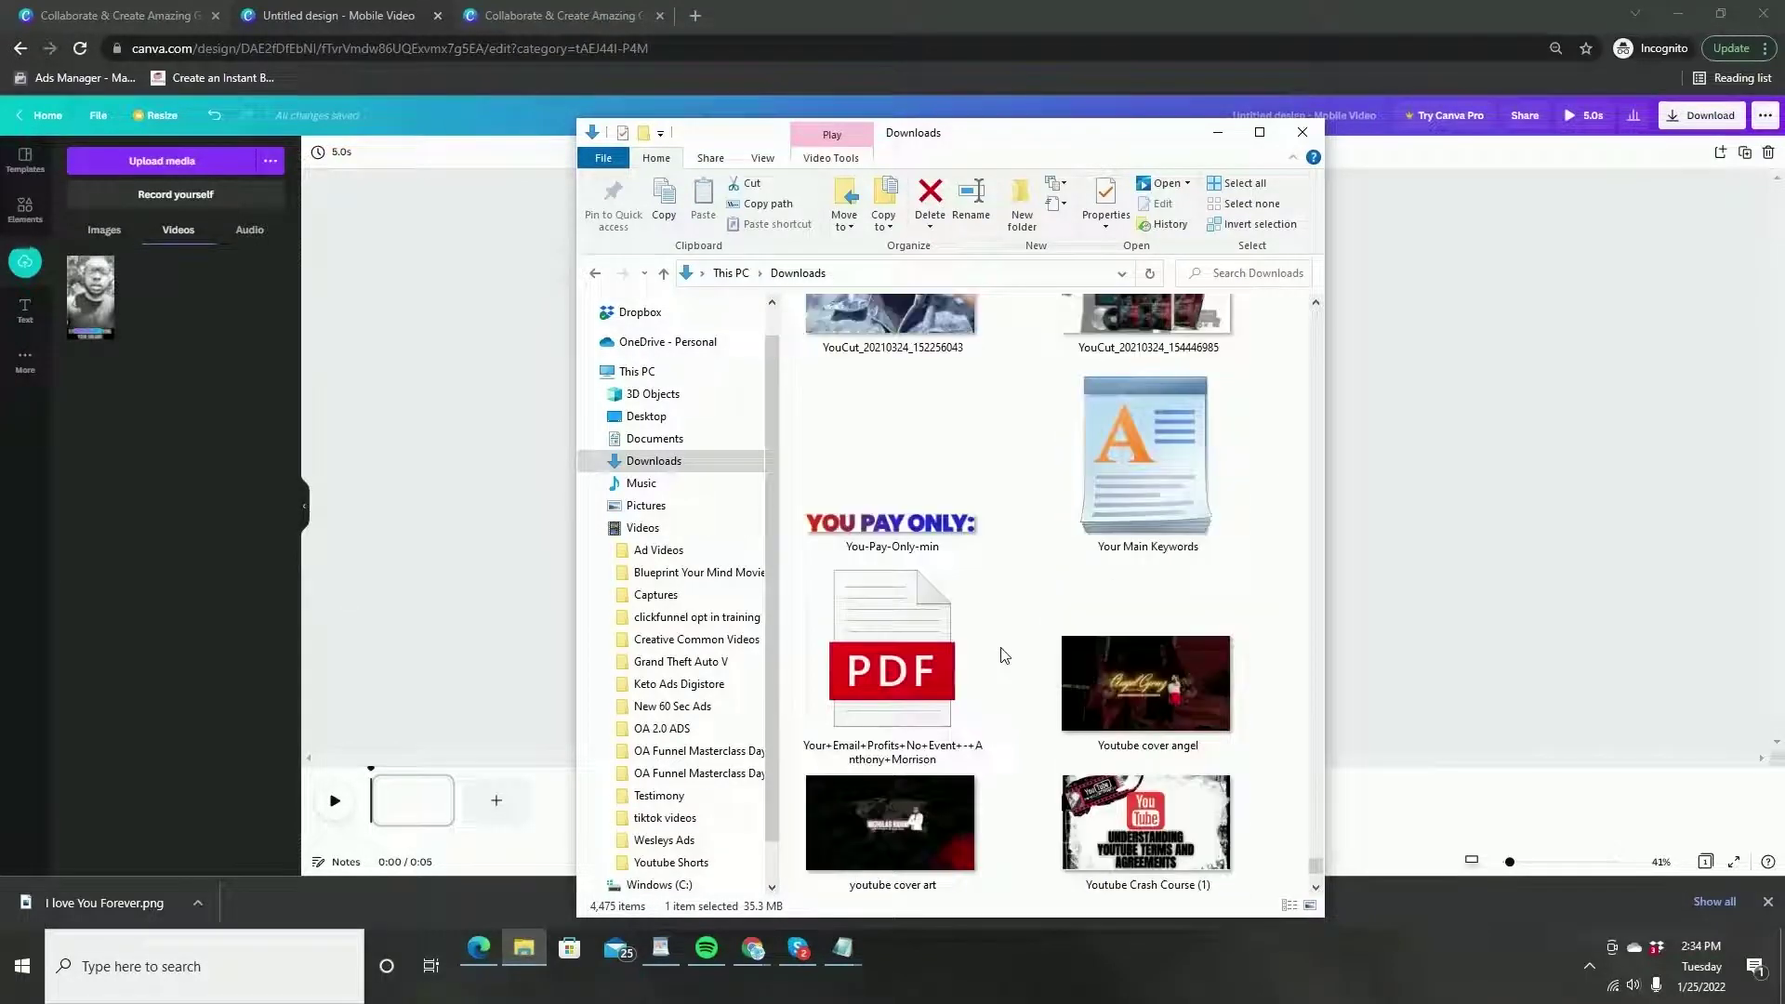
{"action": "scroll", "coordinate": [1004, 655], "scroll_direction": "up", "scroll_amount": 10}
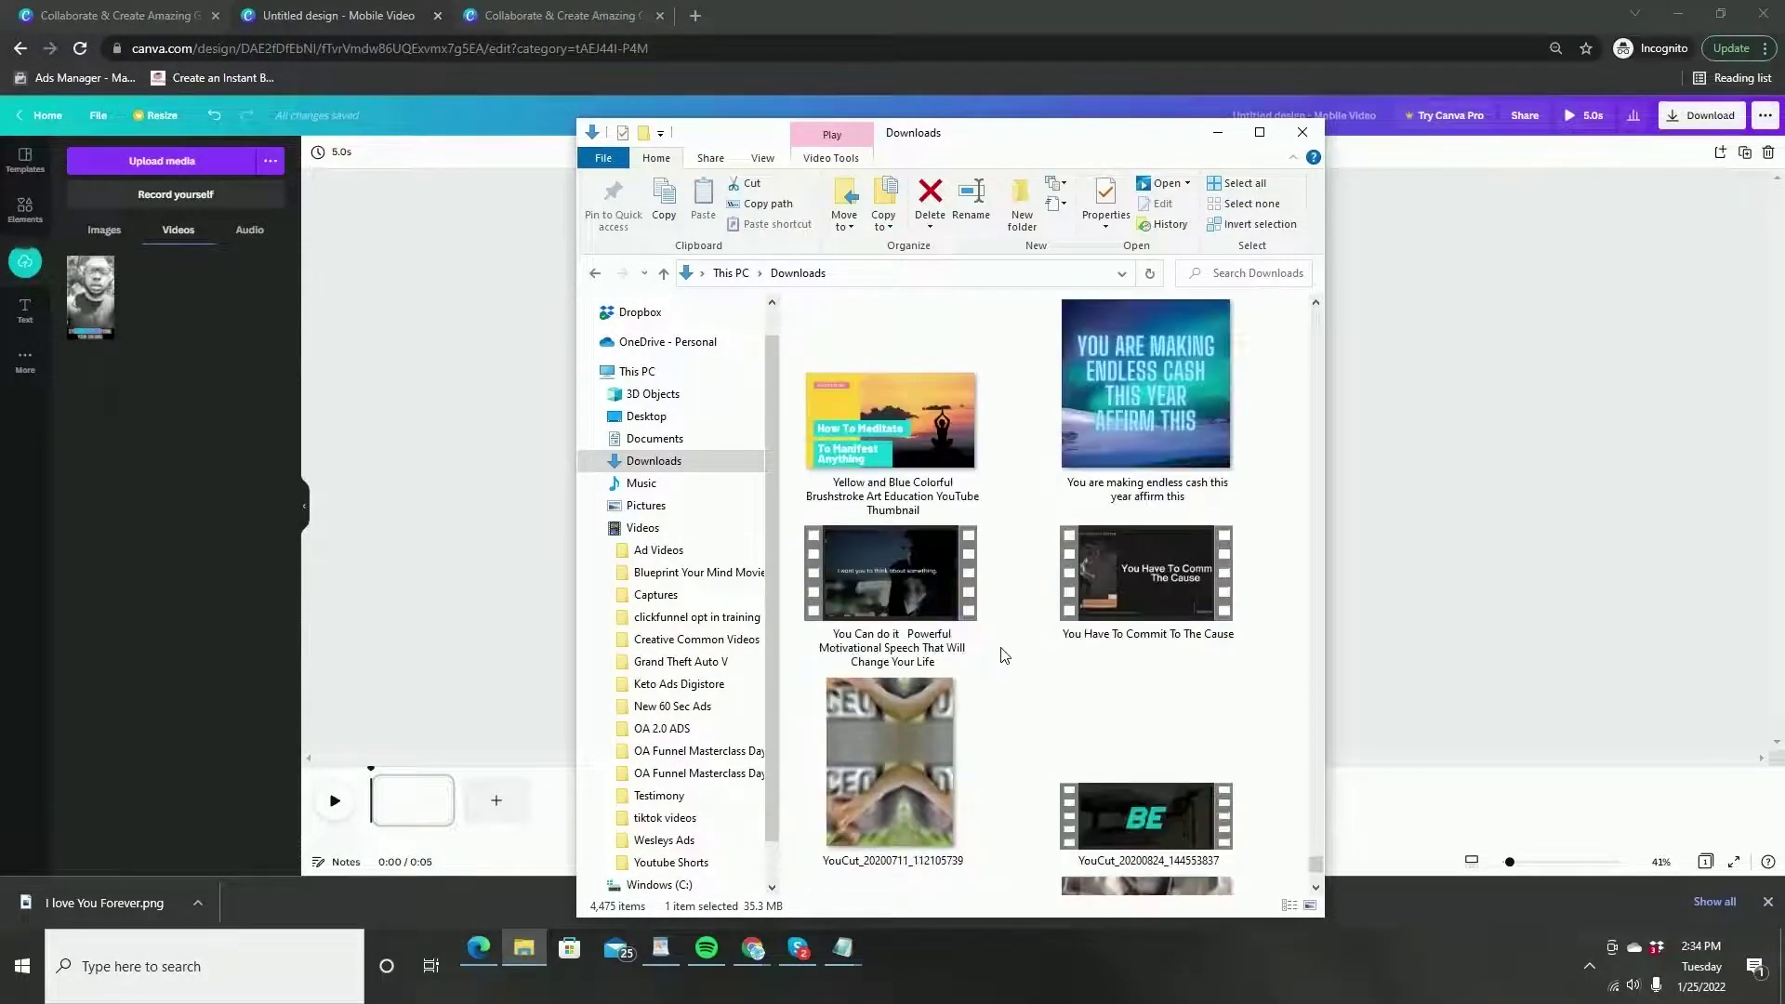
{"action": "scroll", "coordinate": [1004, 655], "scroll_direction": "up", "scroll_amount": 3}
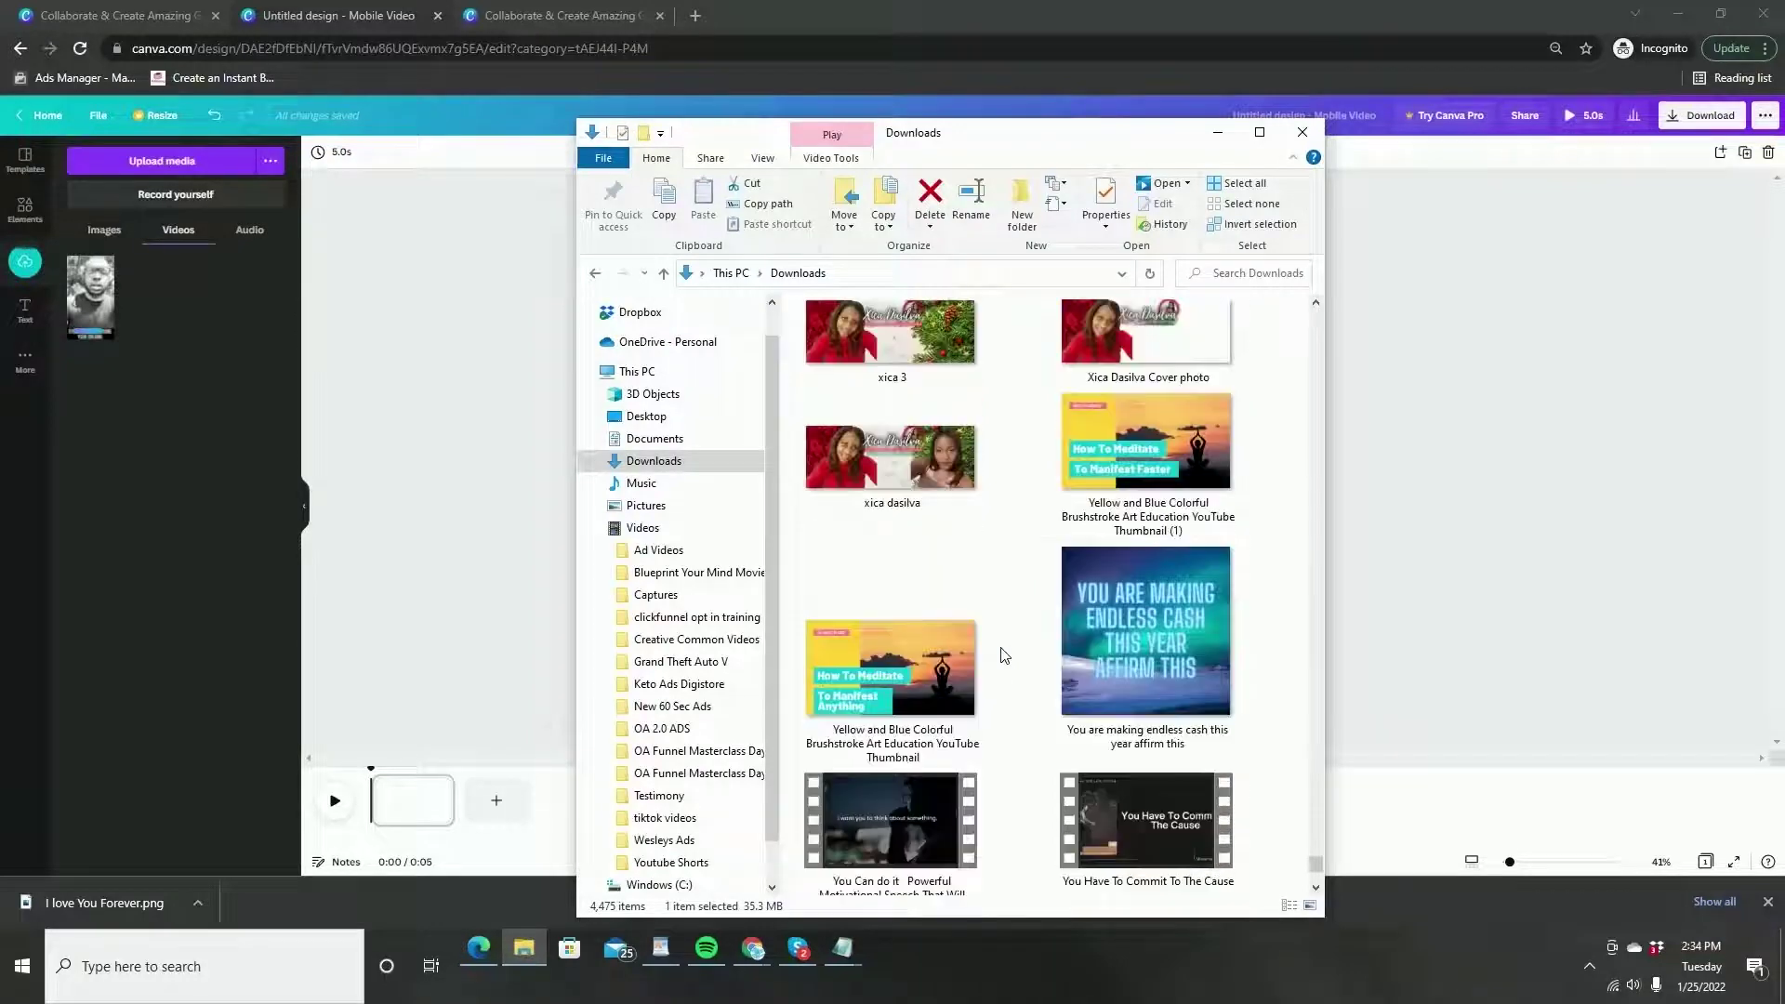
{"action": "scroll", "coordinate": [1004, 656], "scroll_direction": "up", "scroll_amount": 15}
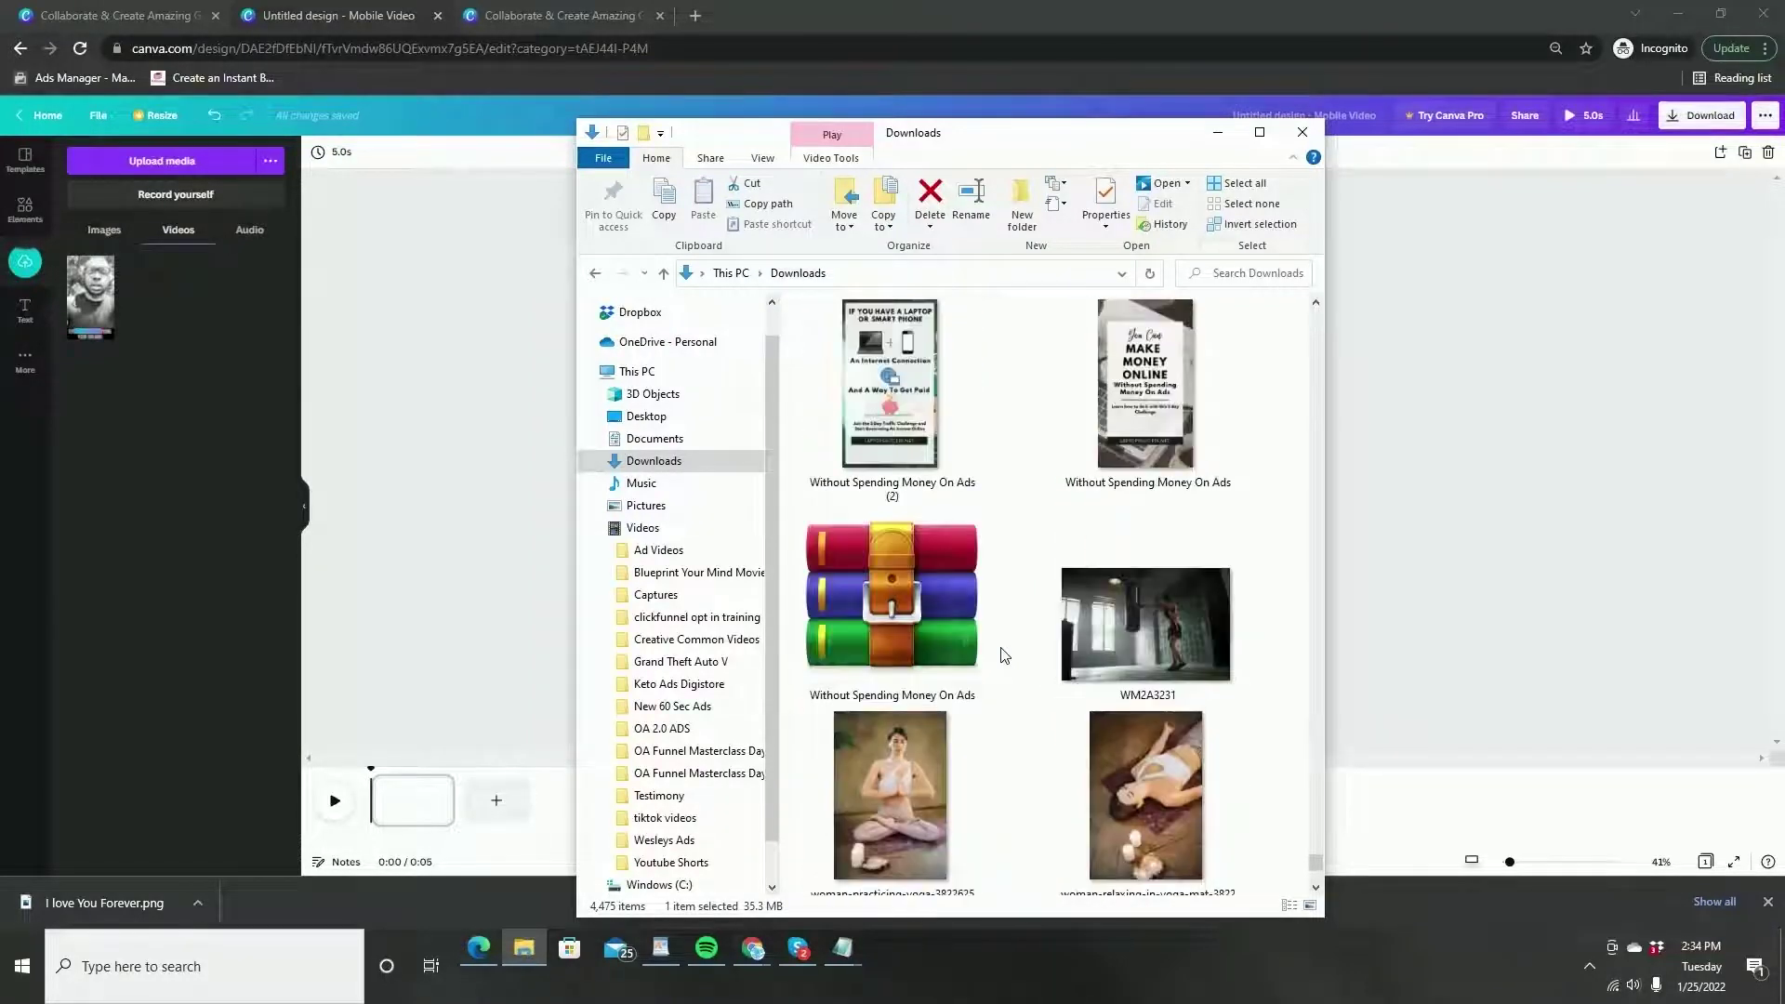
{"action": "scroll", "coordinate": [1004, 656], "scroll_direction": "up", "scroll_amount": 5}
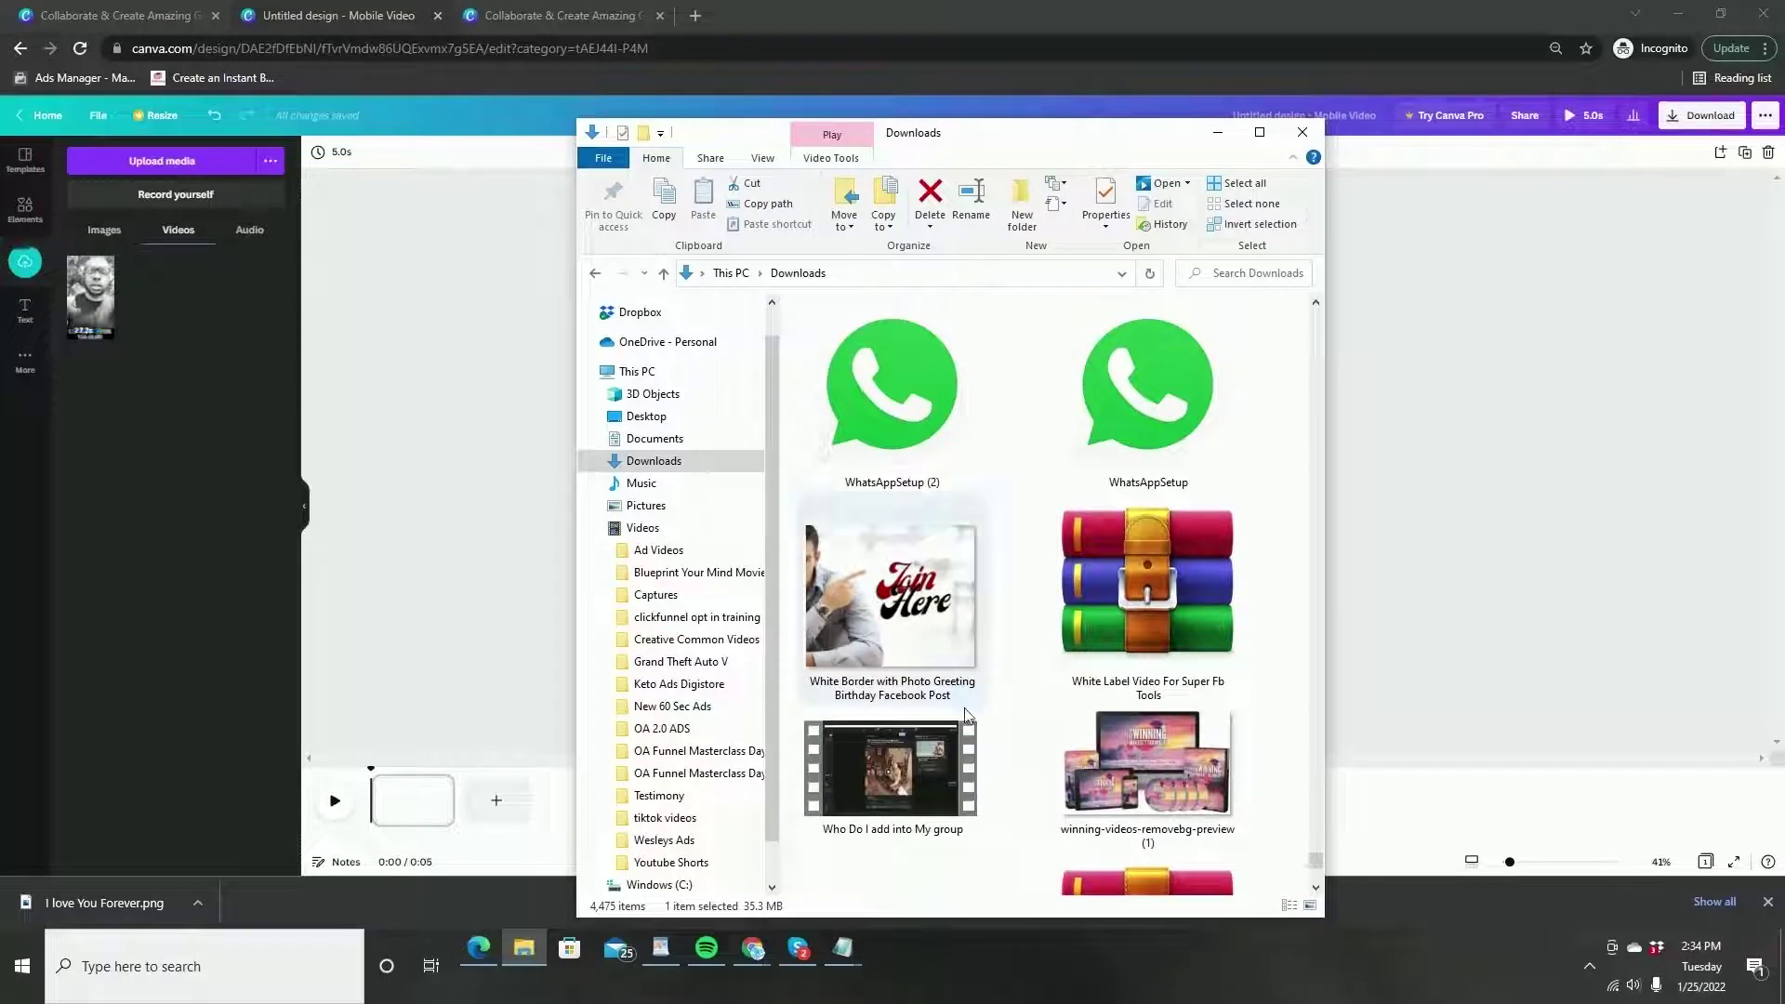
{"action": "left_click_drag", "start_coordinate": [891, 768], "coordinate": [389, 568]}
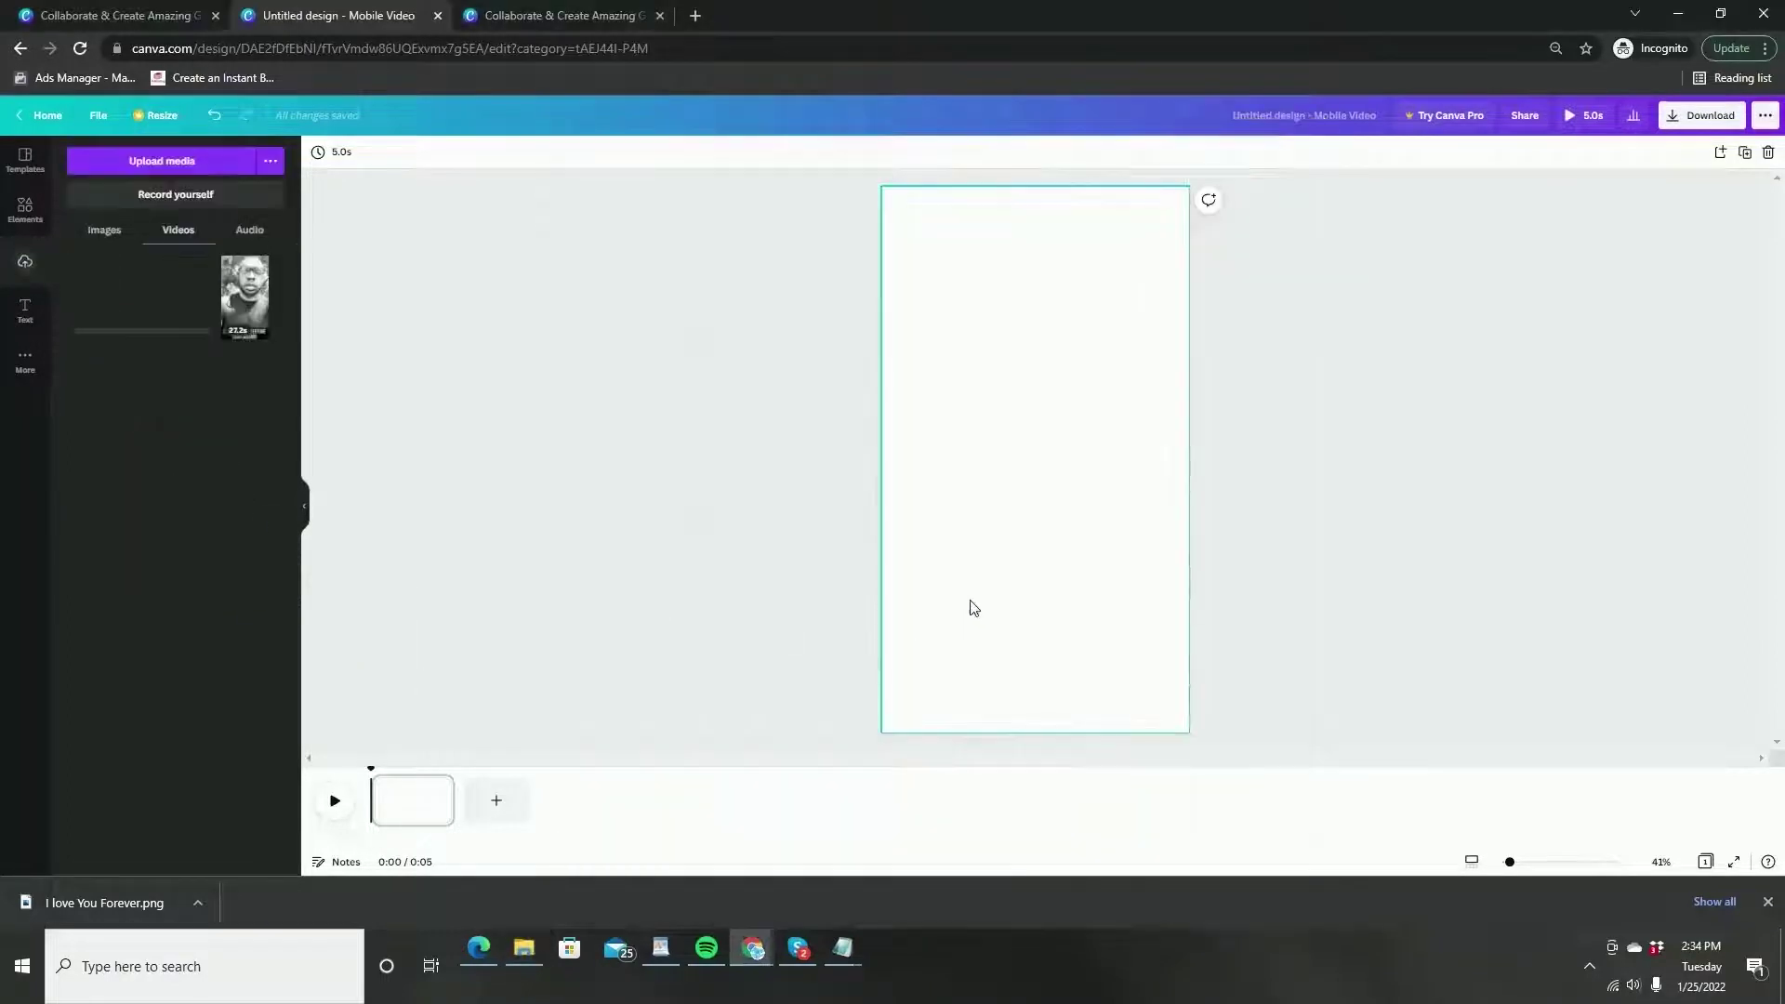
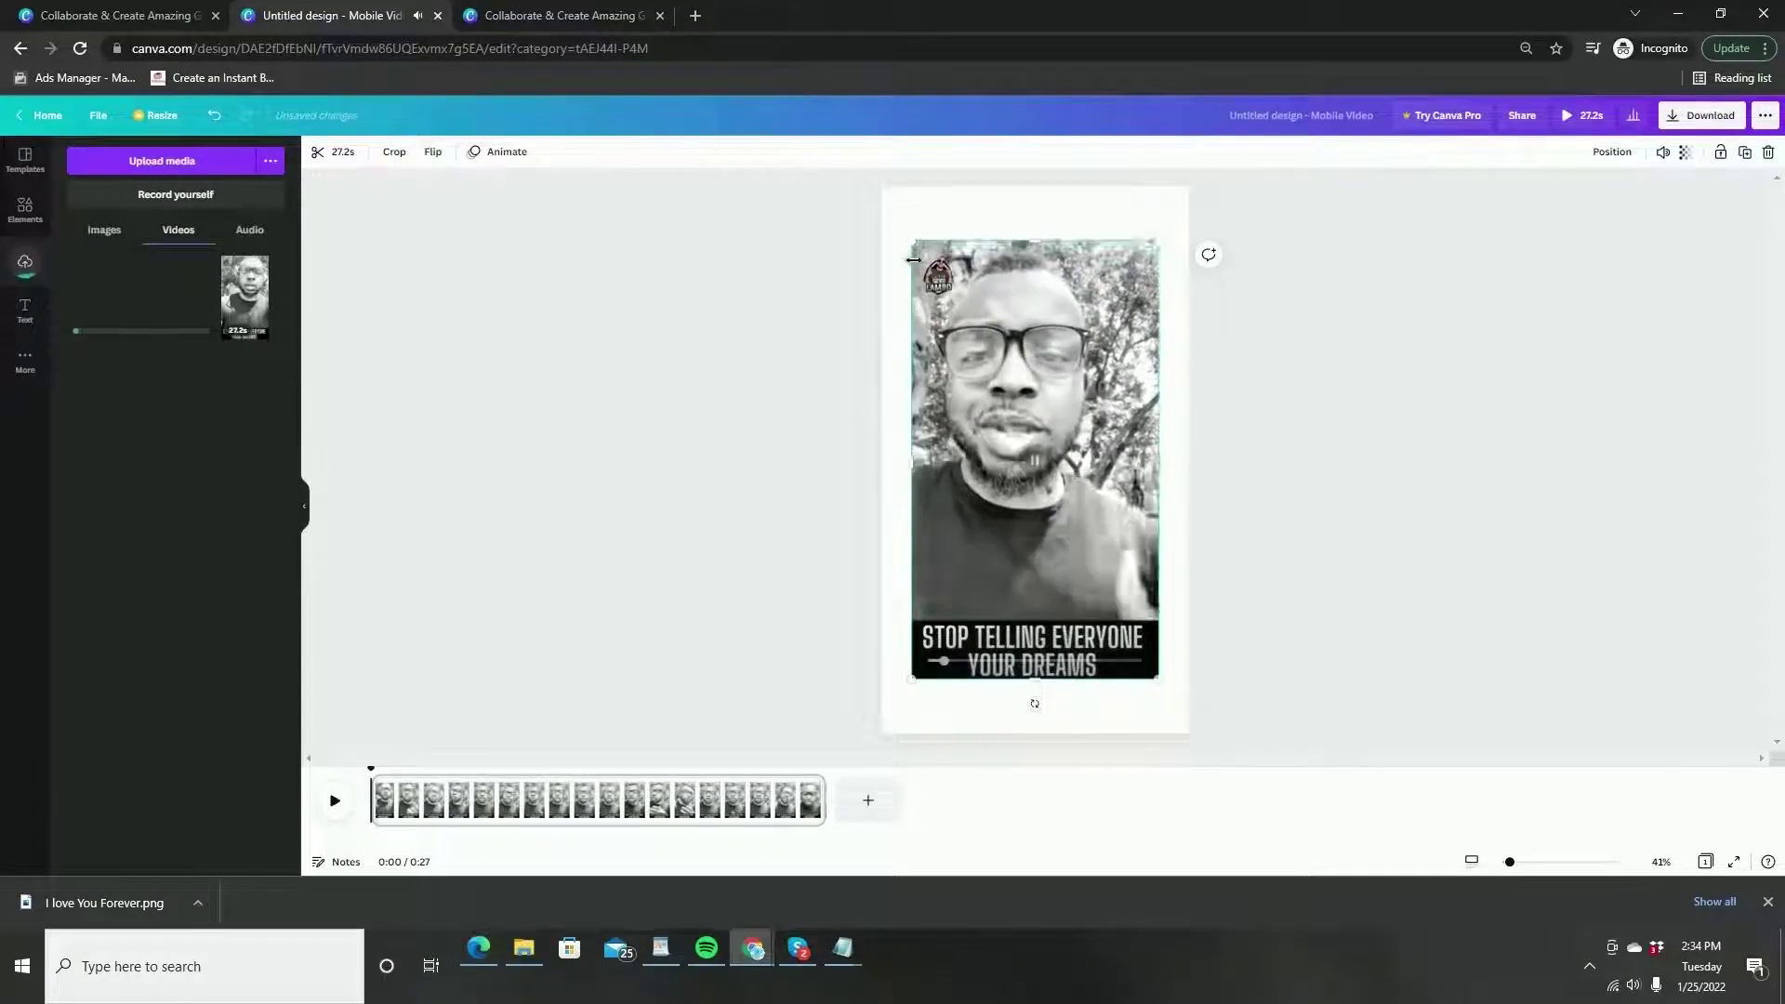
Enlarge the black-and-white uploaded video so that it covers the whole page
{"action": "left_click_drag", "start_coordinate": [912, 241], "coordinate": [840, 169]}
{"action": "left_click_drag", "start_coordinate": [1156, 679], "coordinate": [1275, 860]}
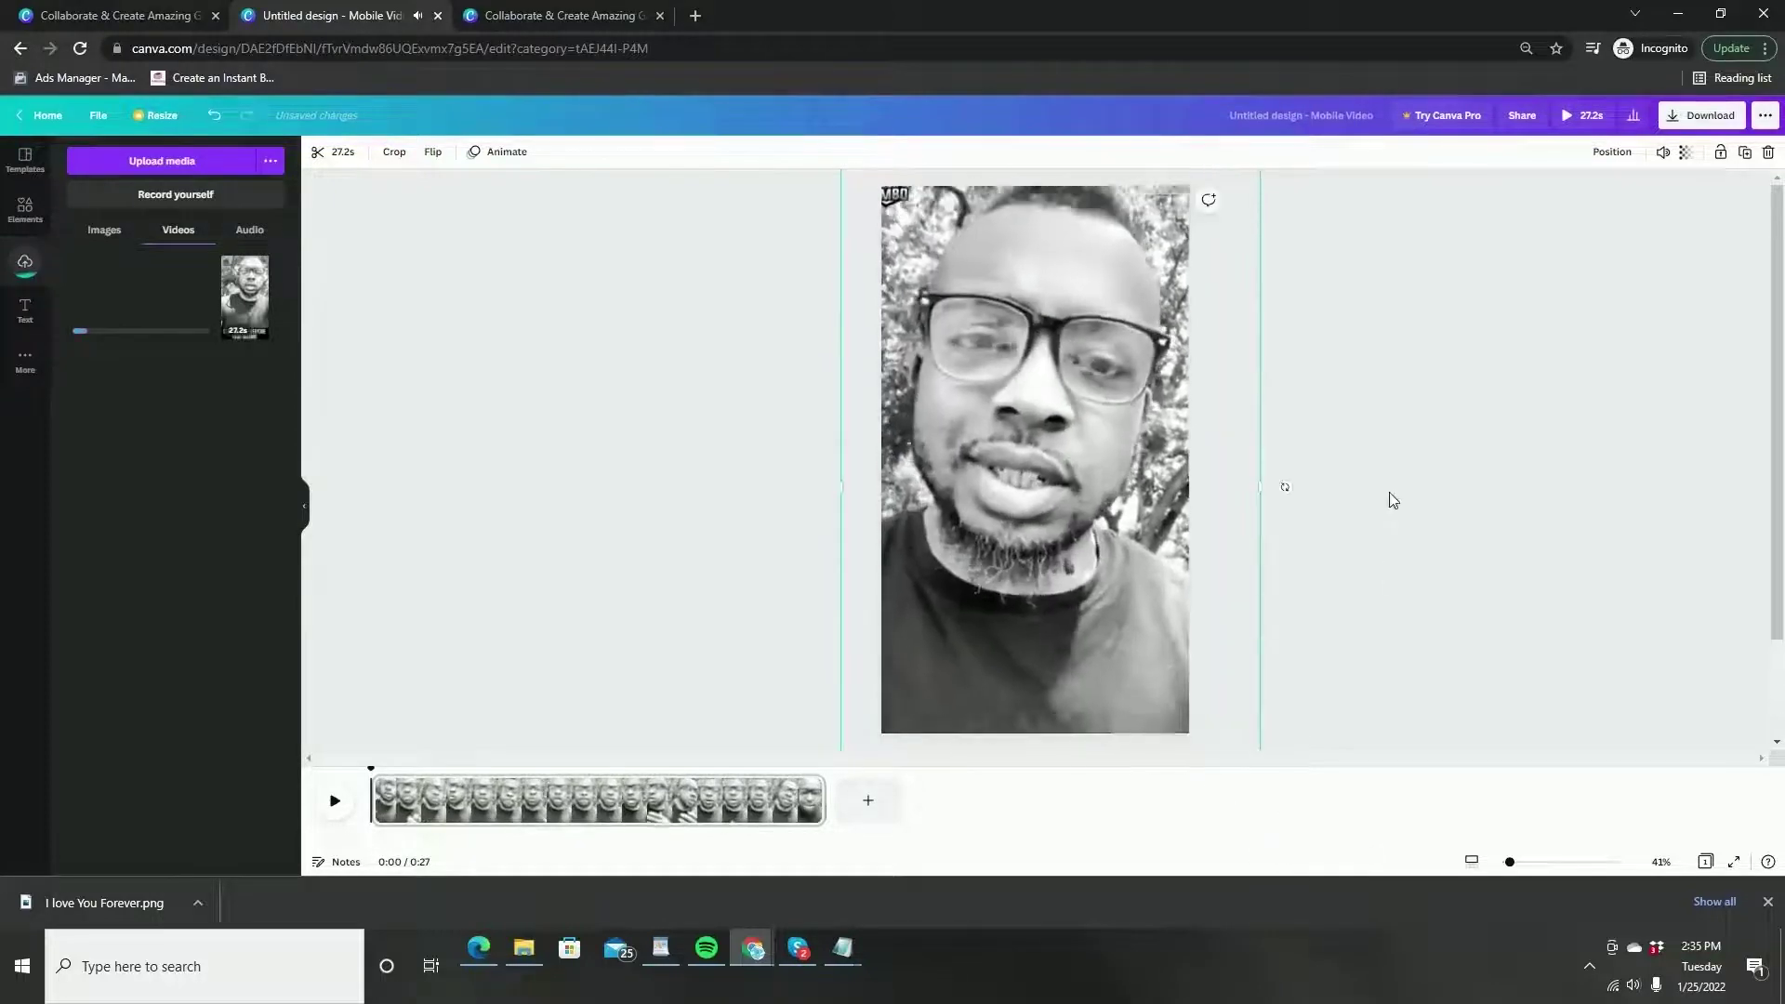
{"action": "left_click", "coordinate": [1285, 519]}
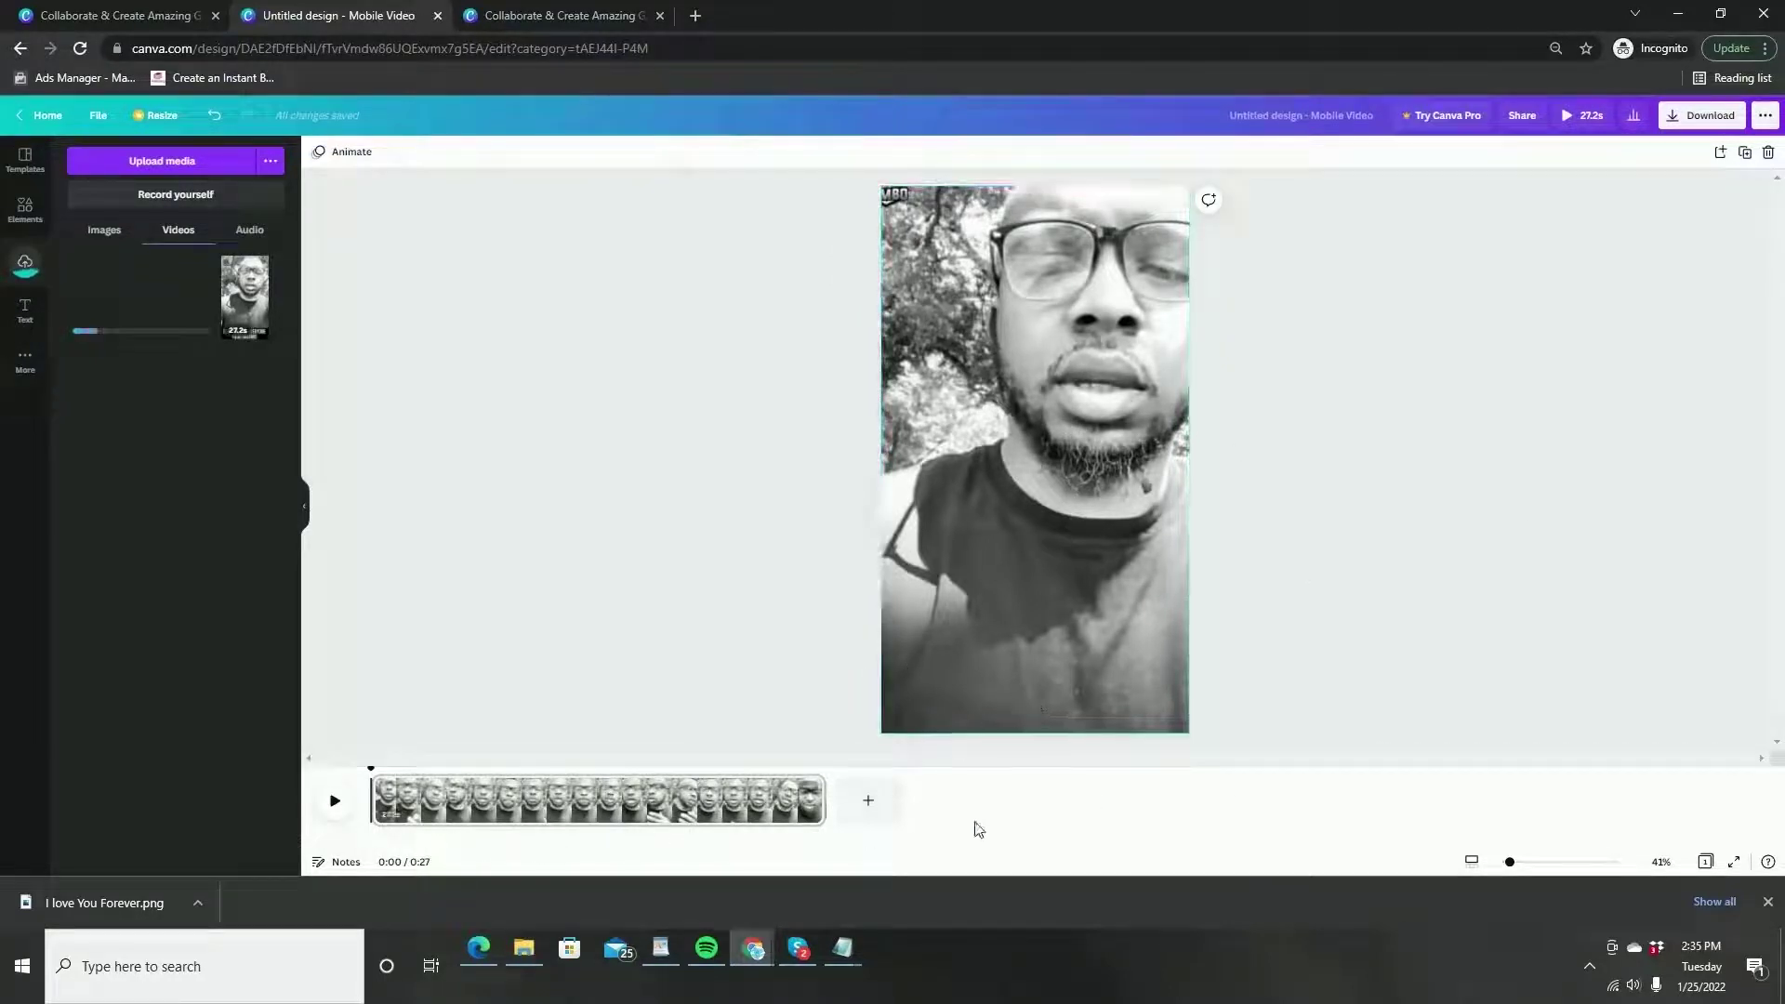
{"action": "left_click", "coordinate": [1058, 649]}
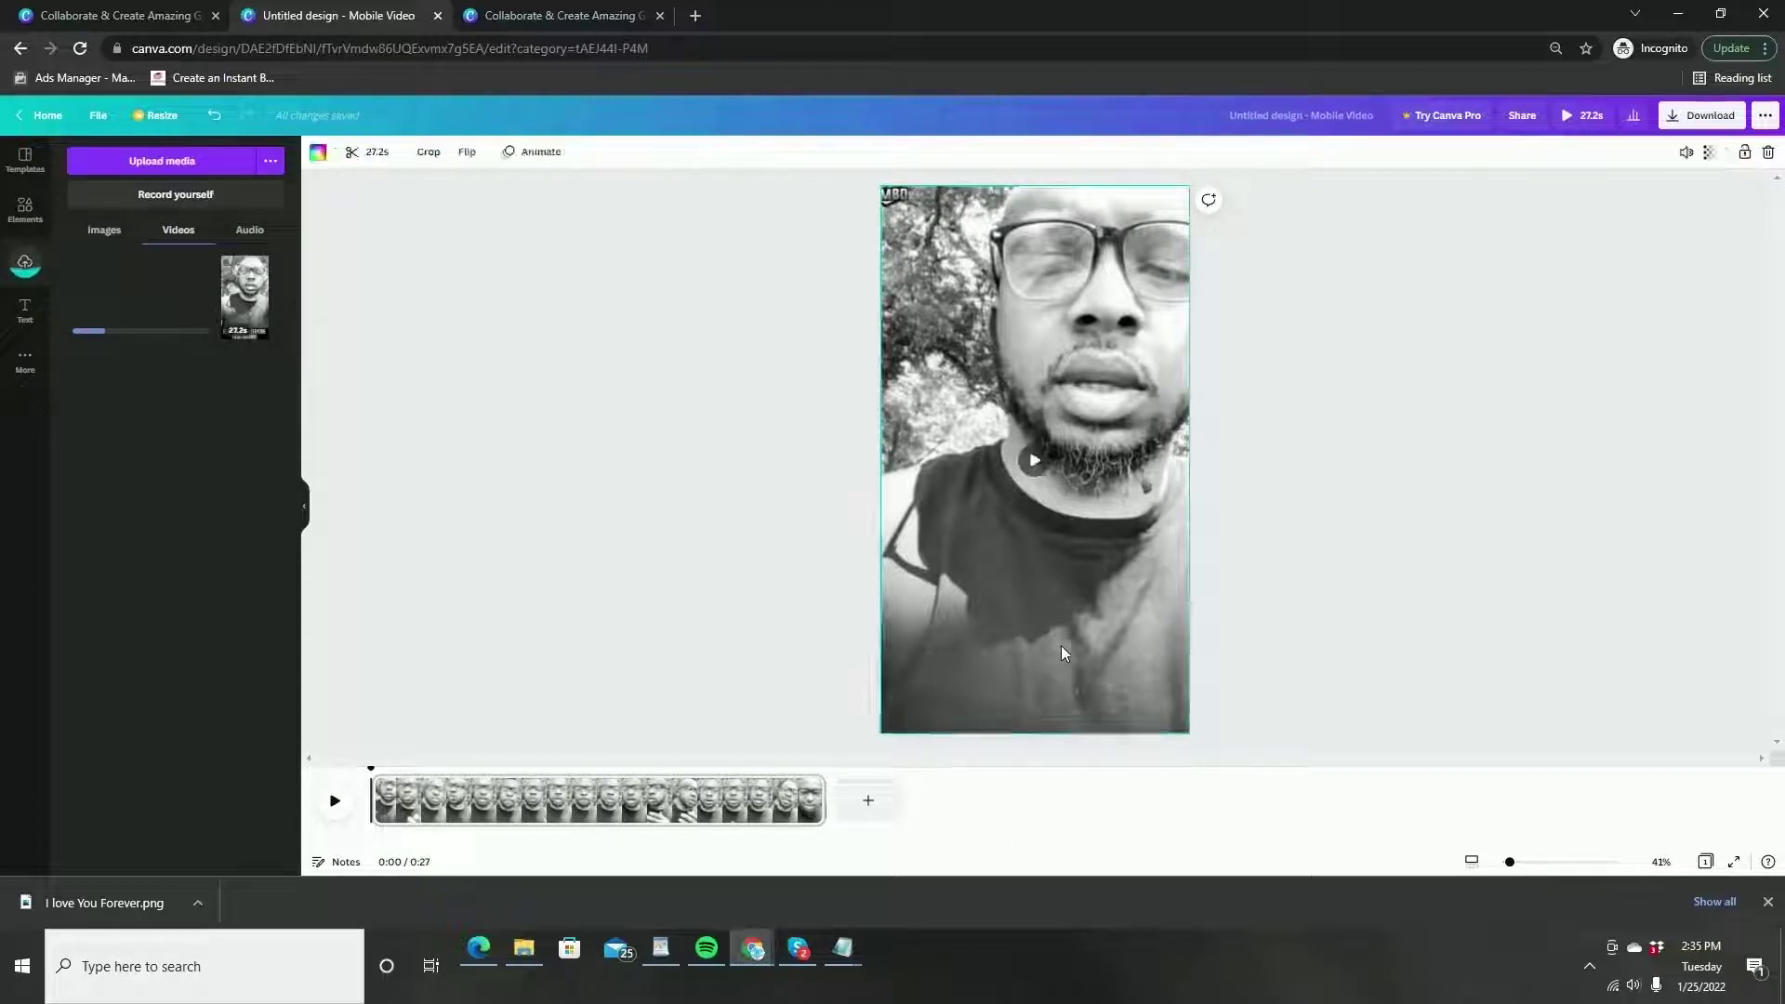
Add a square shape and reshape it into a full-width band along the bottom edge of the page
{"action": "left_click", "coordinate": [16, 226]}
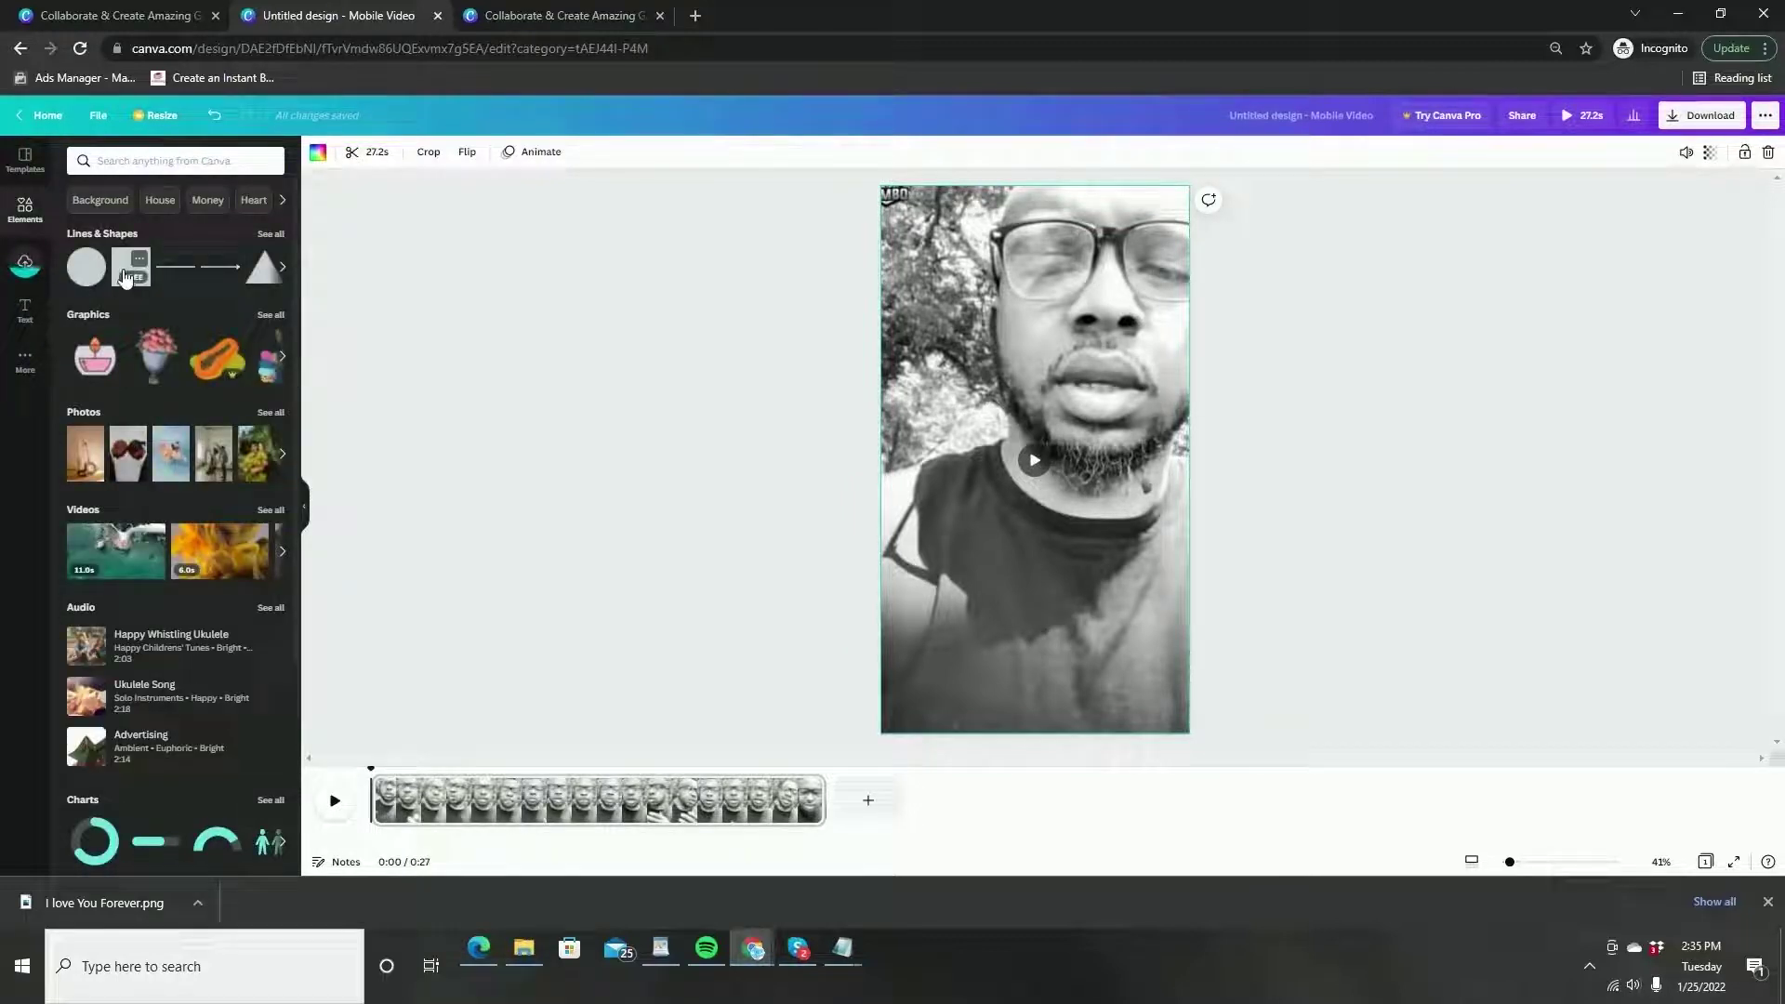
{"action": "left_click", "coordinate": [129, 269]}
{"action": "left_click_drag", "start_coordinate": [1066, 449], "coordinate": [1028, 499]}
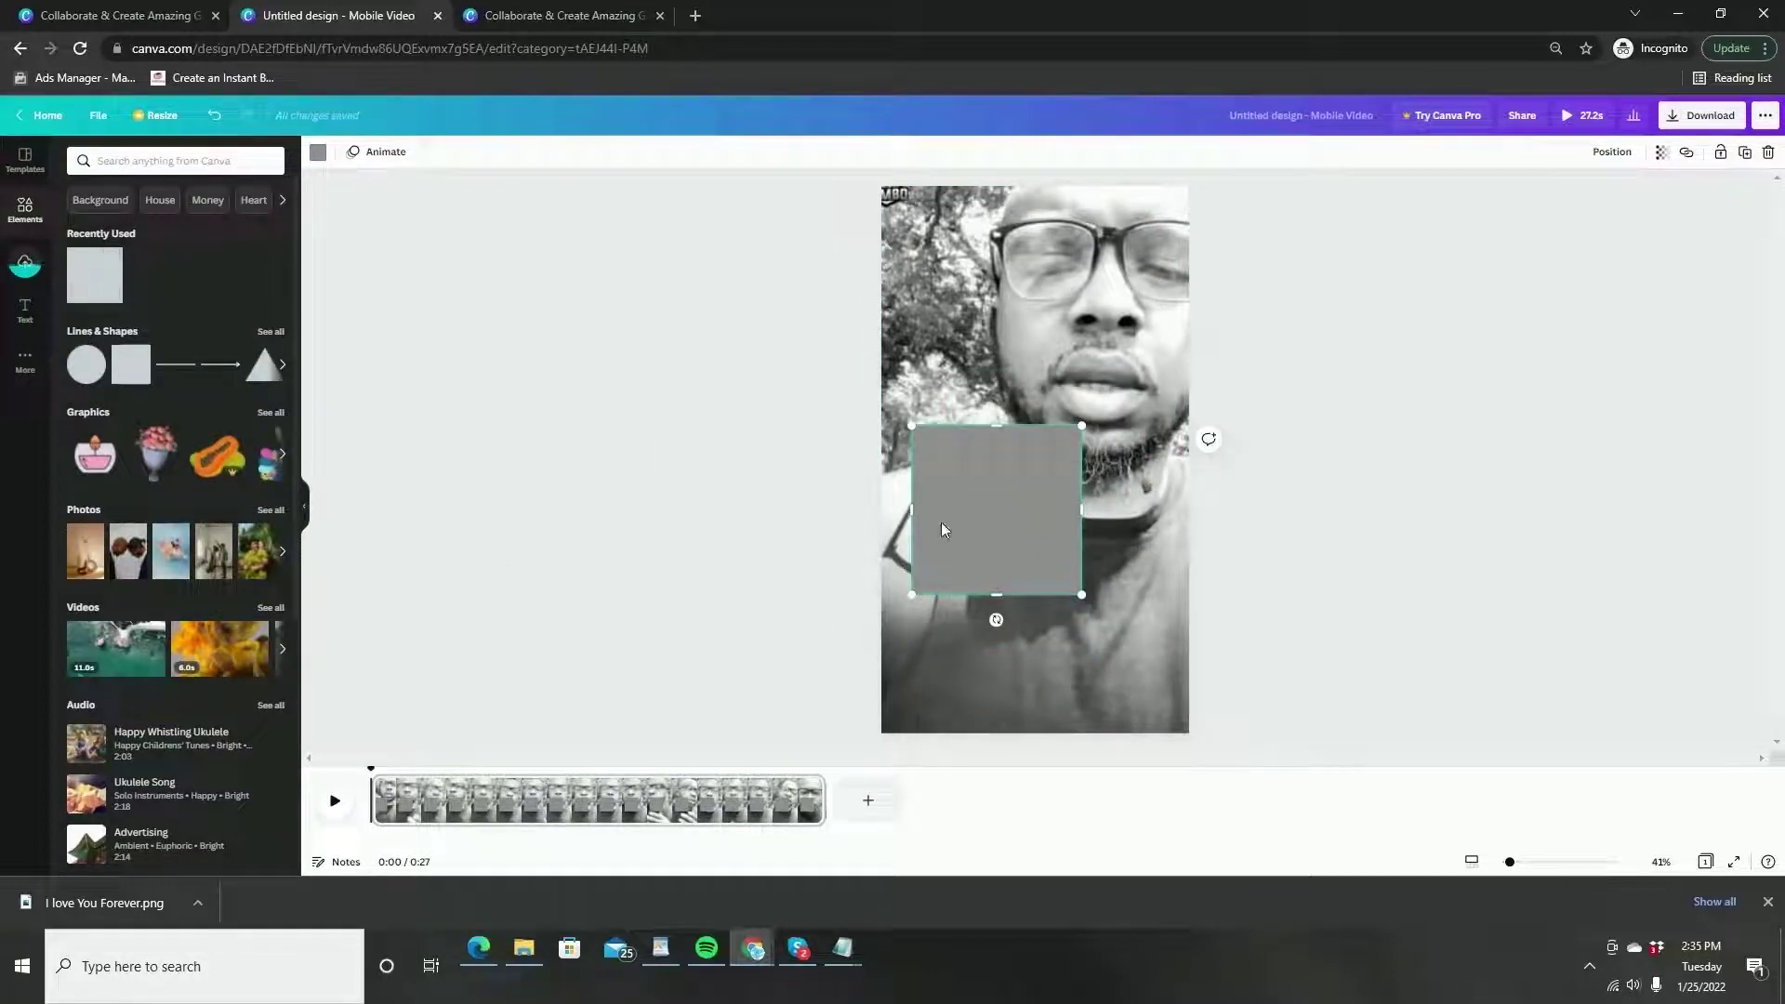
{"action": "left_click_drag", "start_coordinate": [911, 509], "coordinate": [879, 512]}
{"action": "left_click_drag", "start_coordinate": [1085, 508], "coordinate": [1195, 510]}
{"action": "left_click_drag", "start_coordinate": [1054, 454], "coordinate": [1056, 685]}
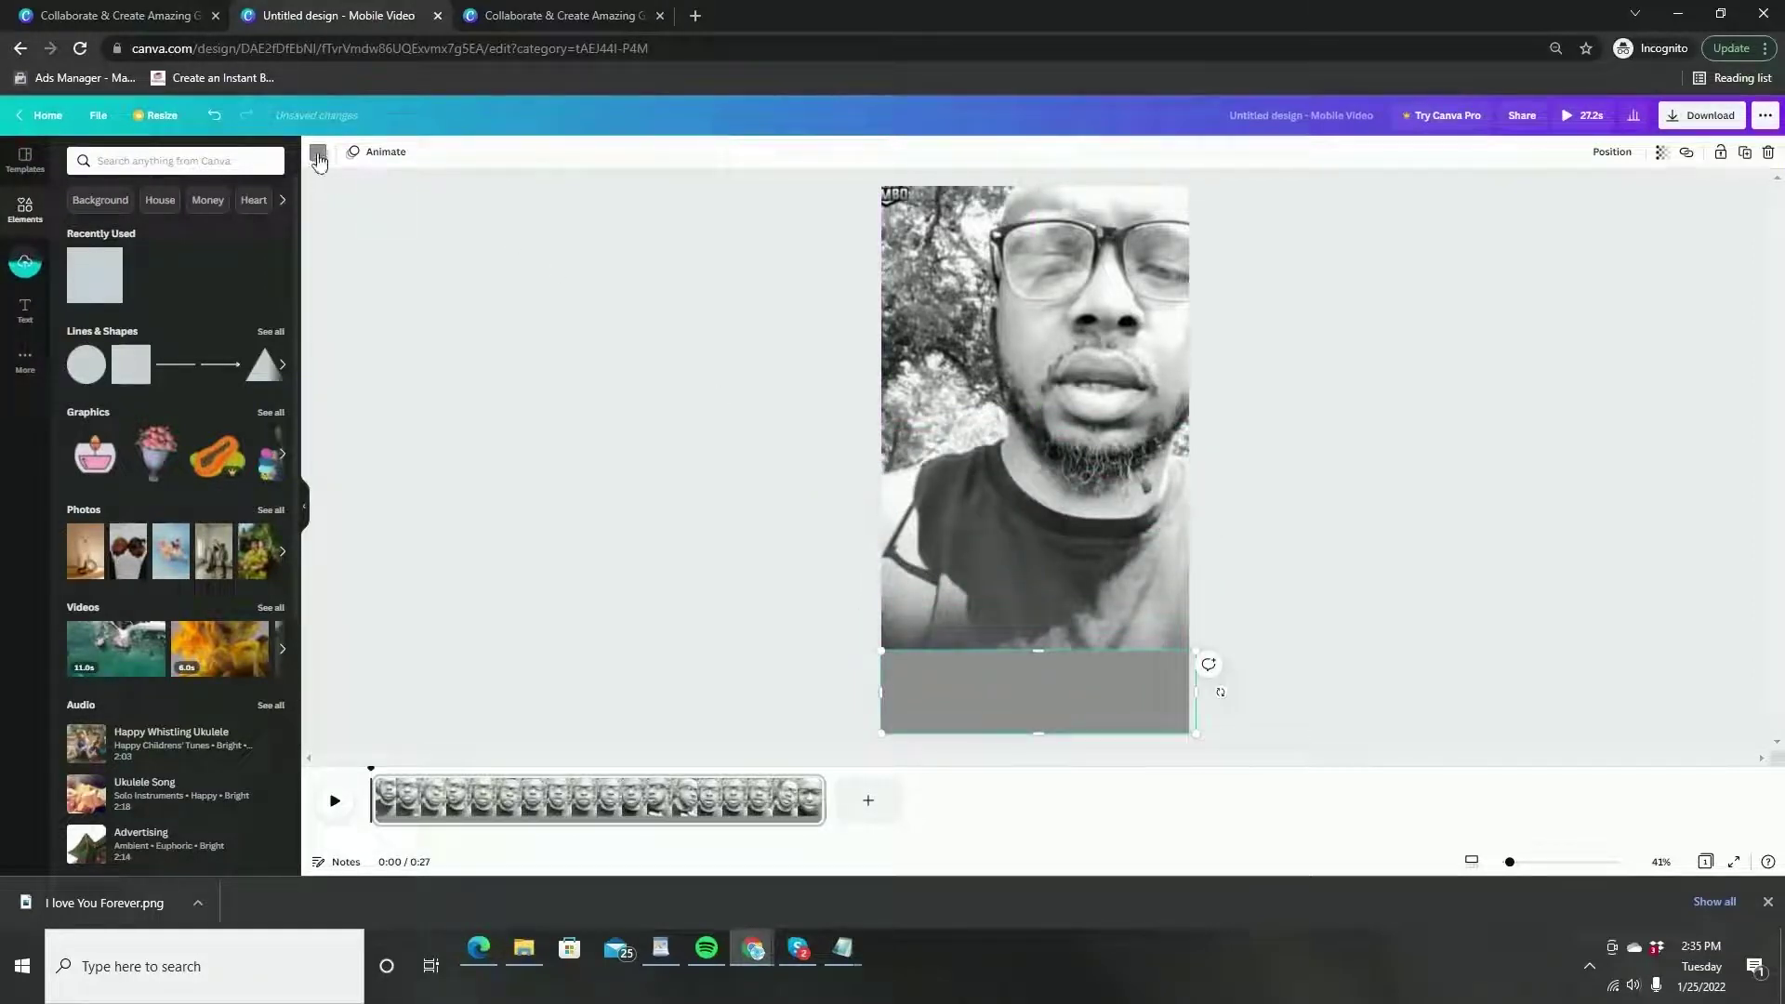
Fill the band at the bottom of the page with black
{"action": "left_click", "coordinate": [318, 154]}
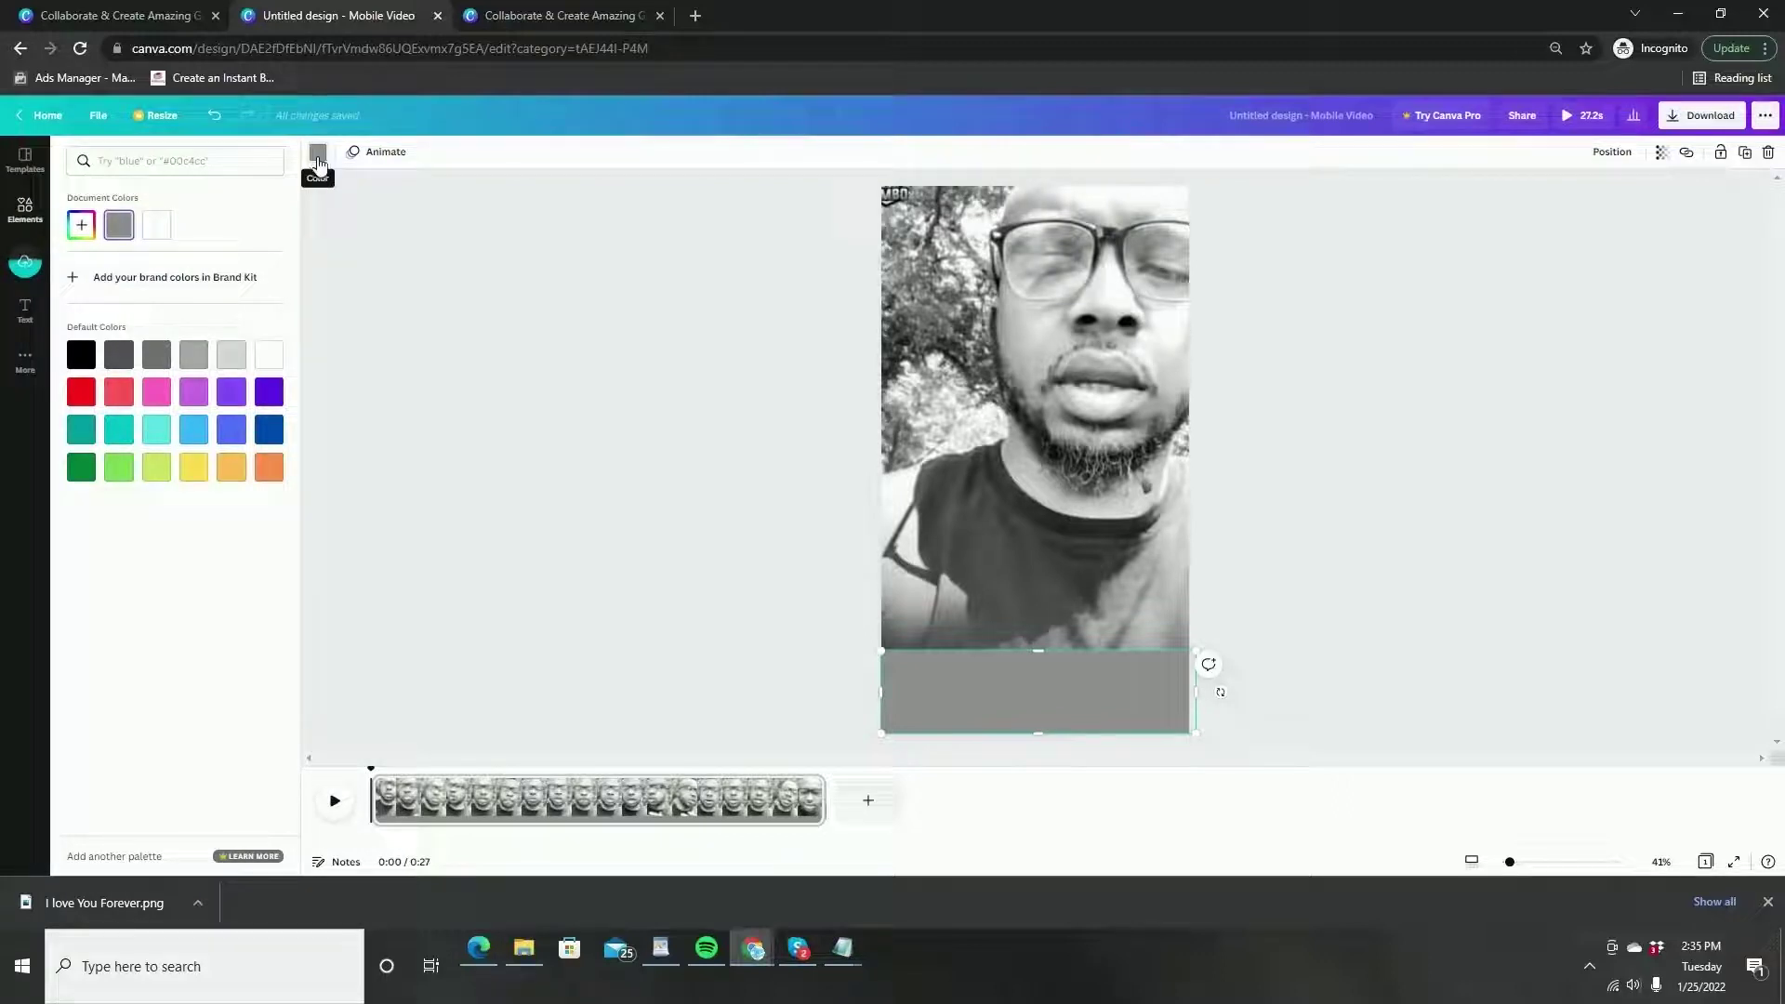
{"action": "left_click", "coordinate": [81, 354]}
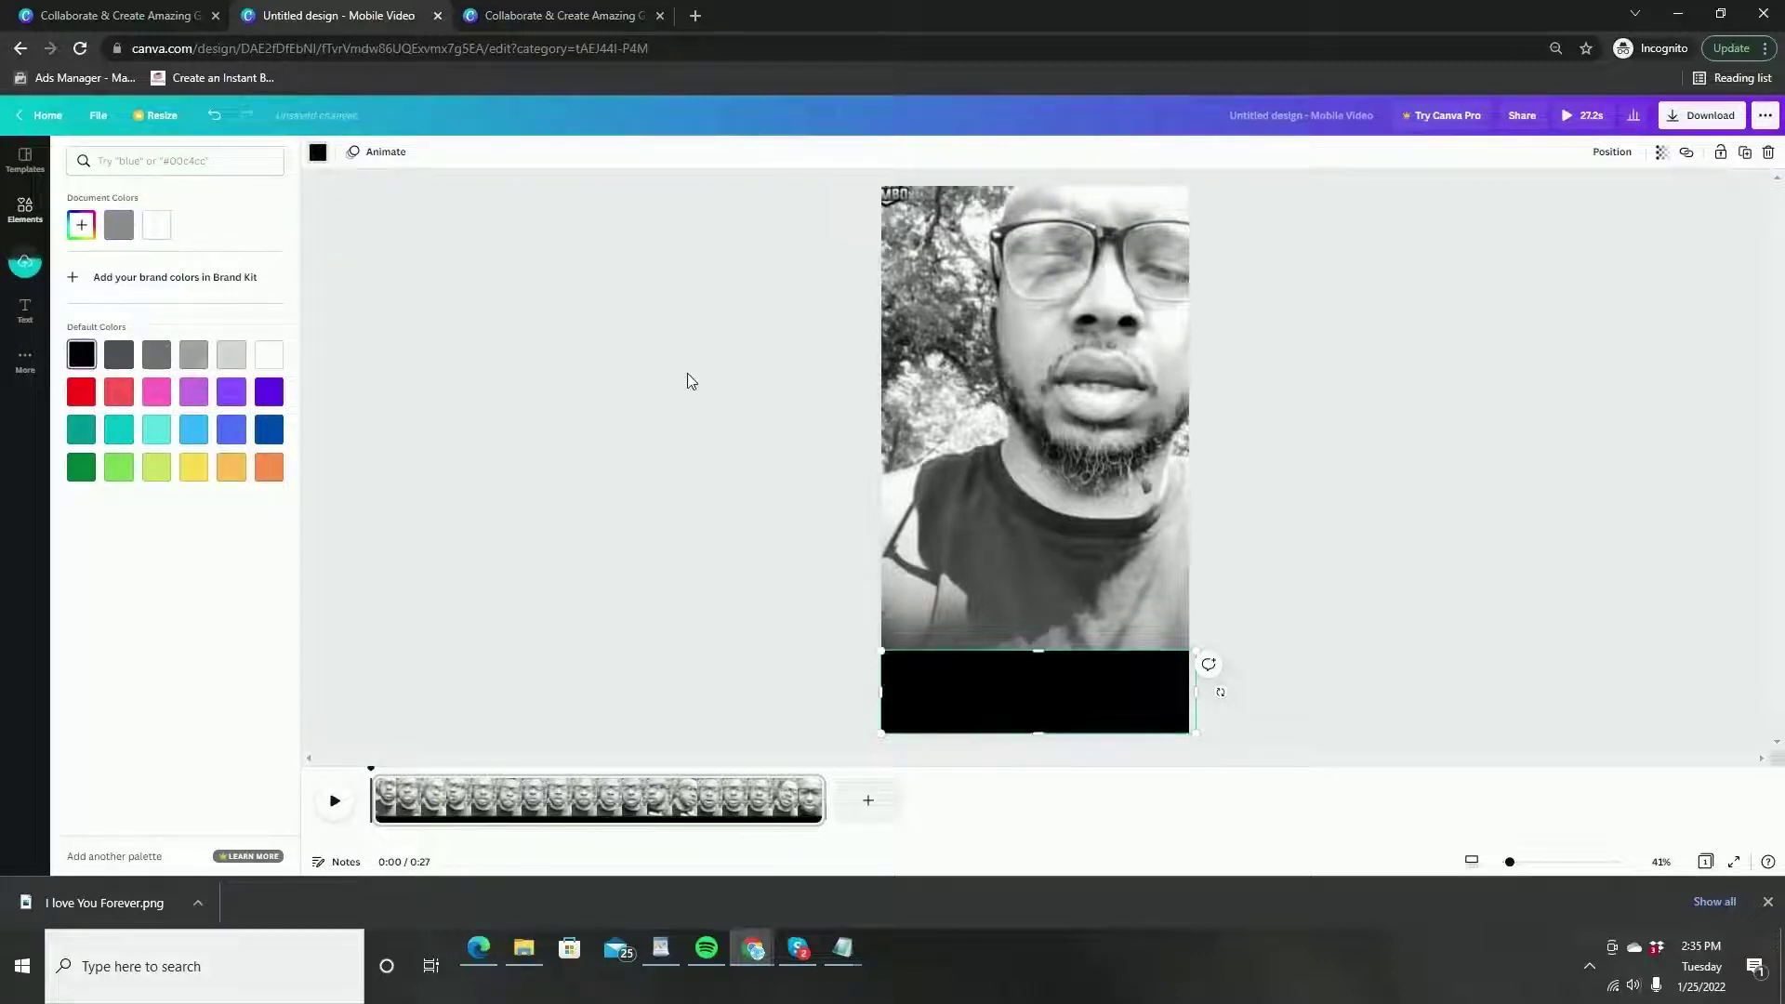
{"action": "left_click", "coordinate": [28, 221]}
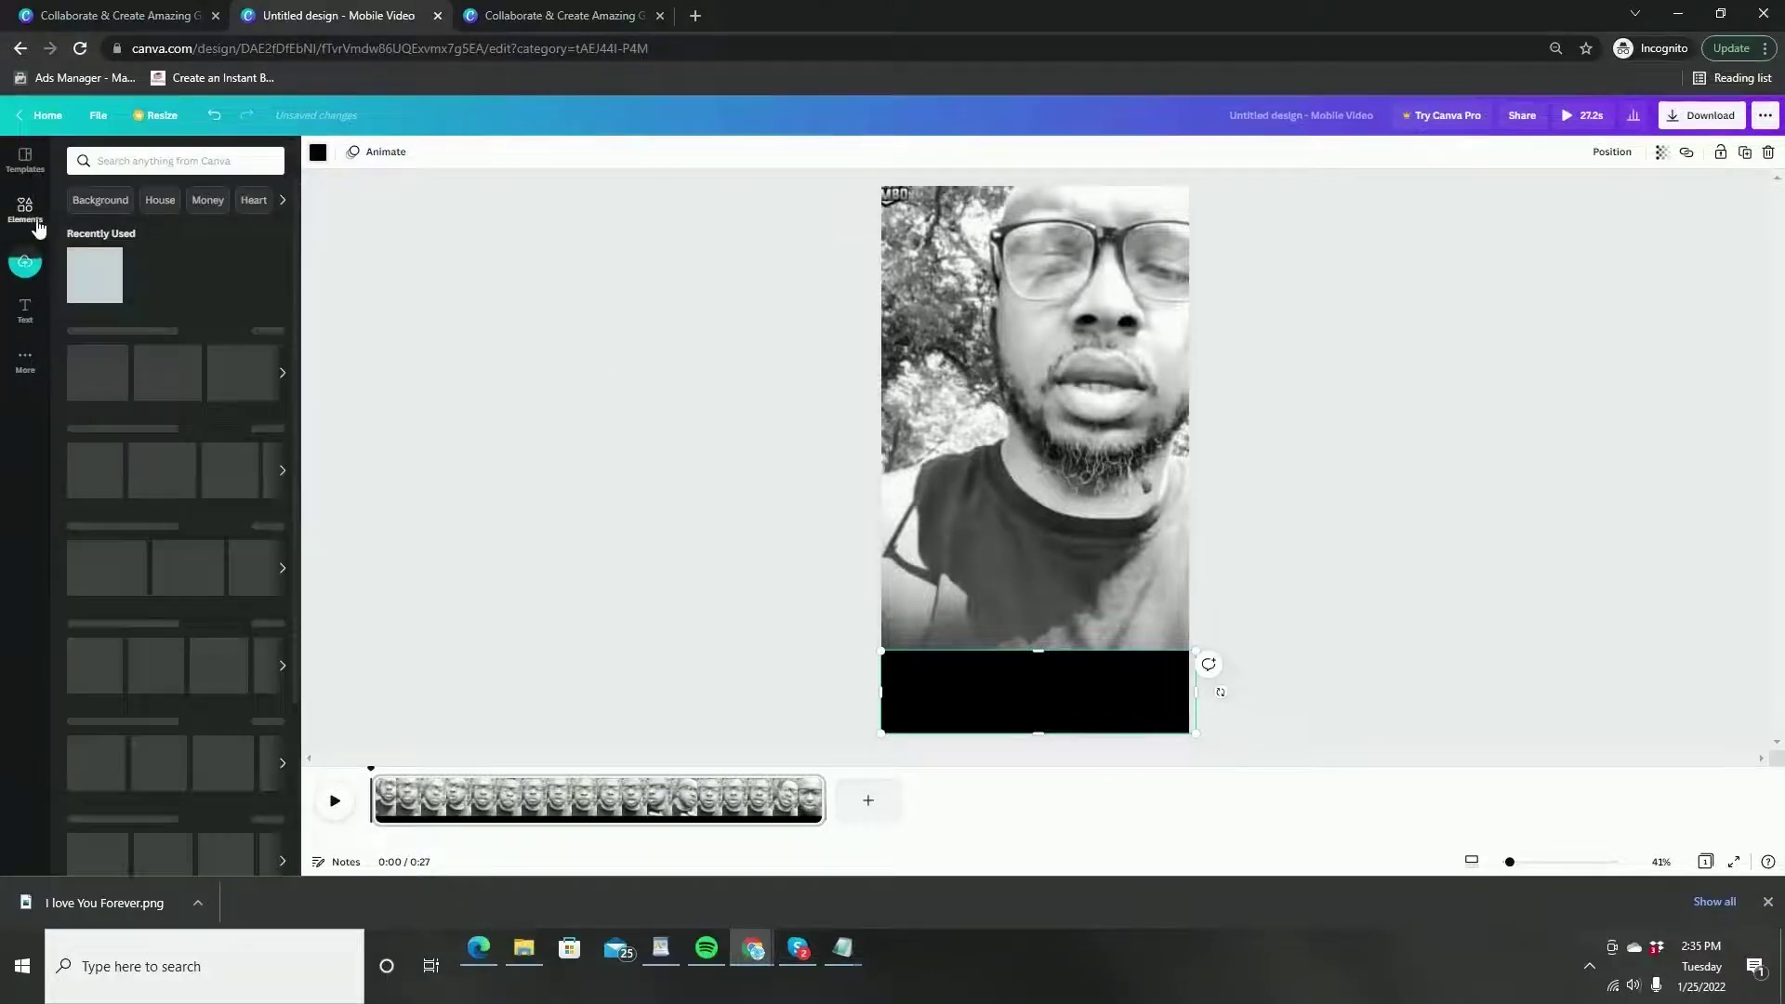
Add the pink neon "GLOW" text style to the page and replace its wording with "#1 REASON TO DO THIS"
{"action": "left_click", "coordinate": [25, 323]}
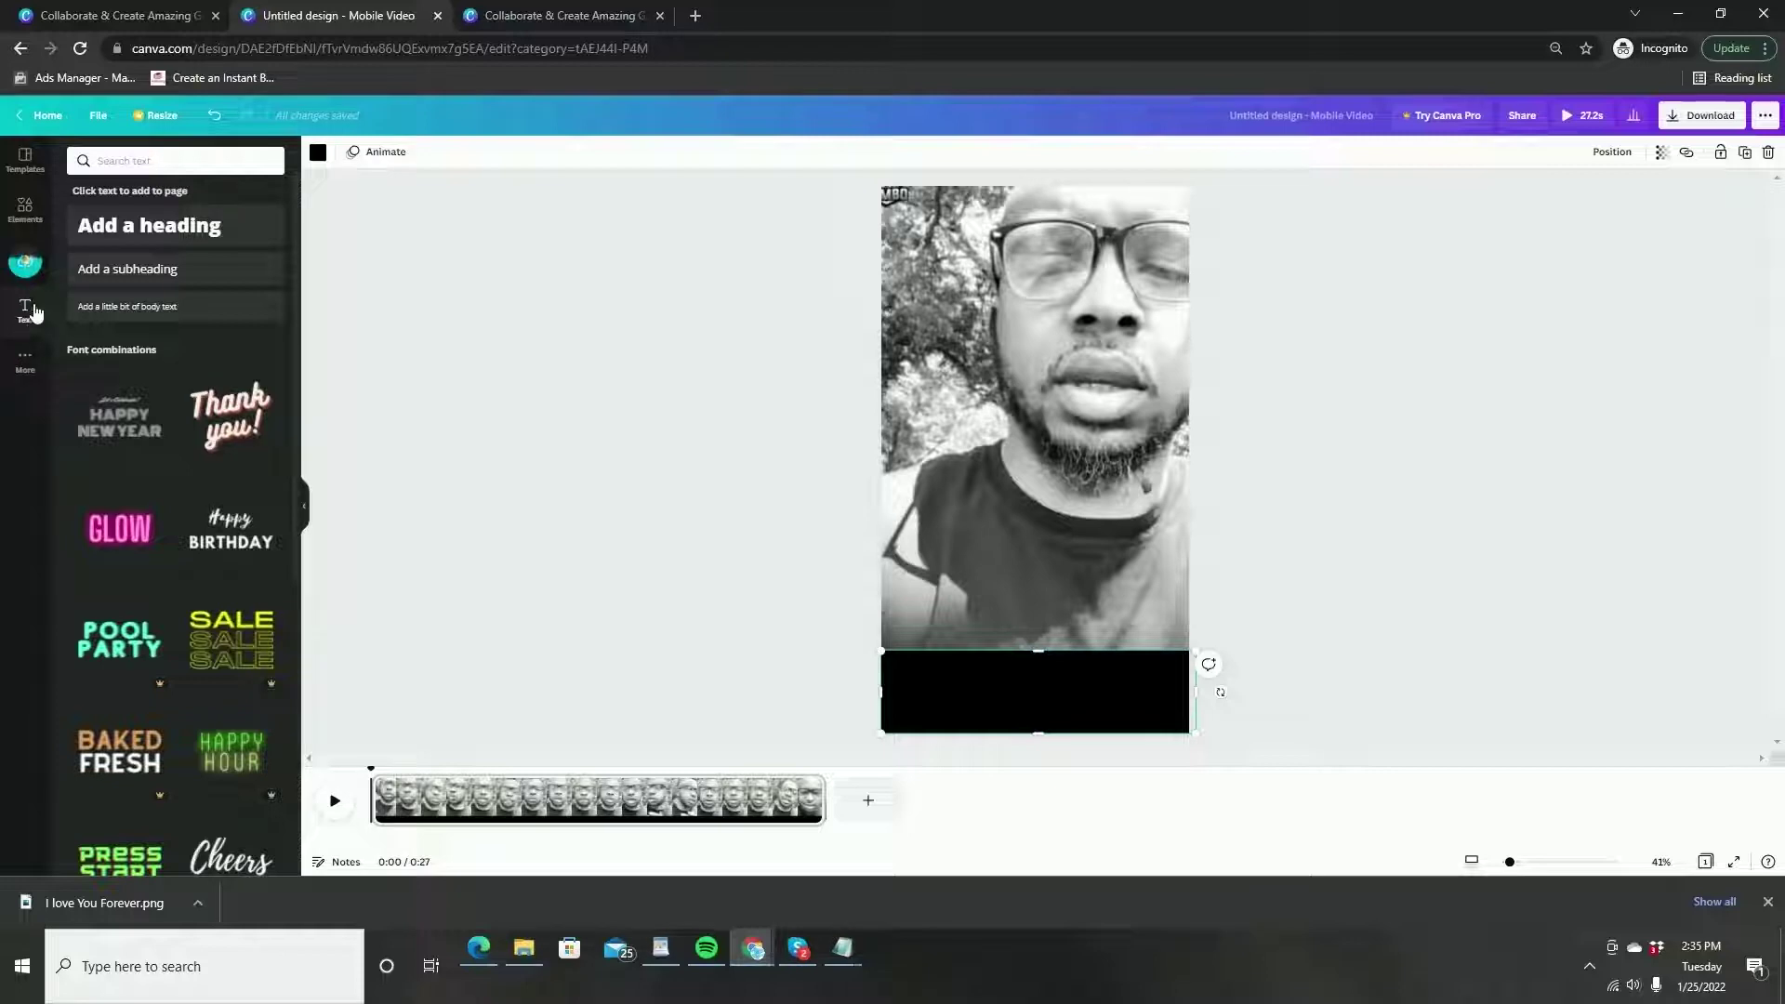
{"action": "scroll", "coordinate": [237, 688], "scroll_direction": "down", "scroll_amount": 3}
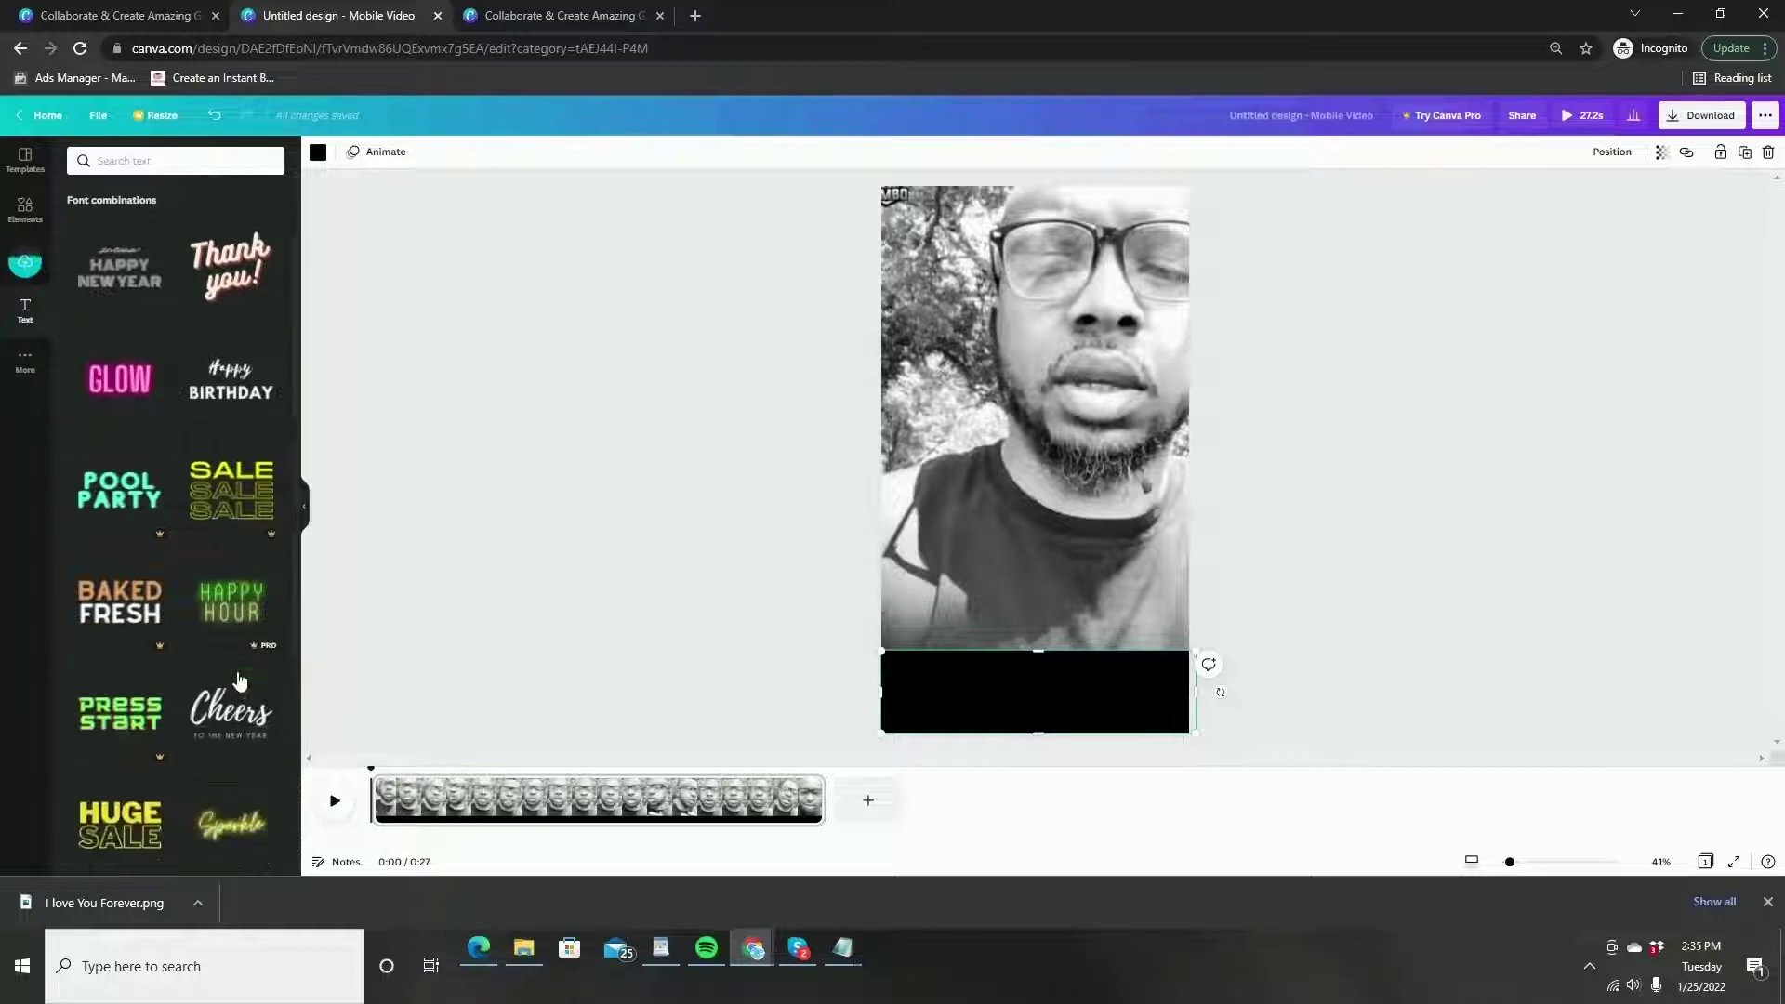
{"action": "scroll", "coordinate": [239, 680], "scroll_direction": "up", "scroll_amount": 2}
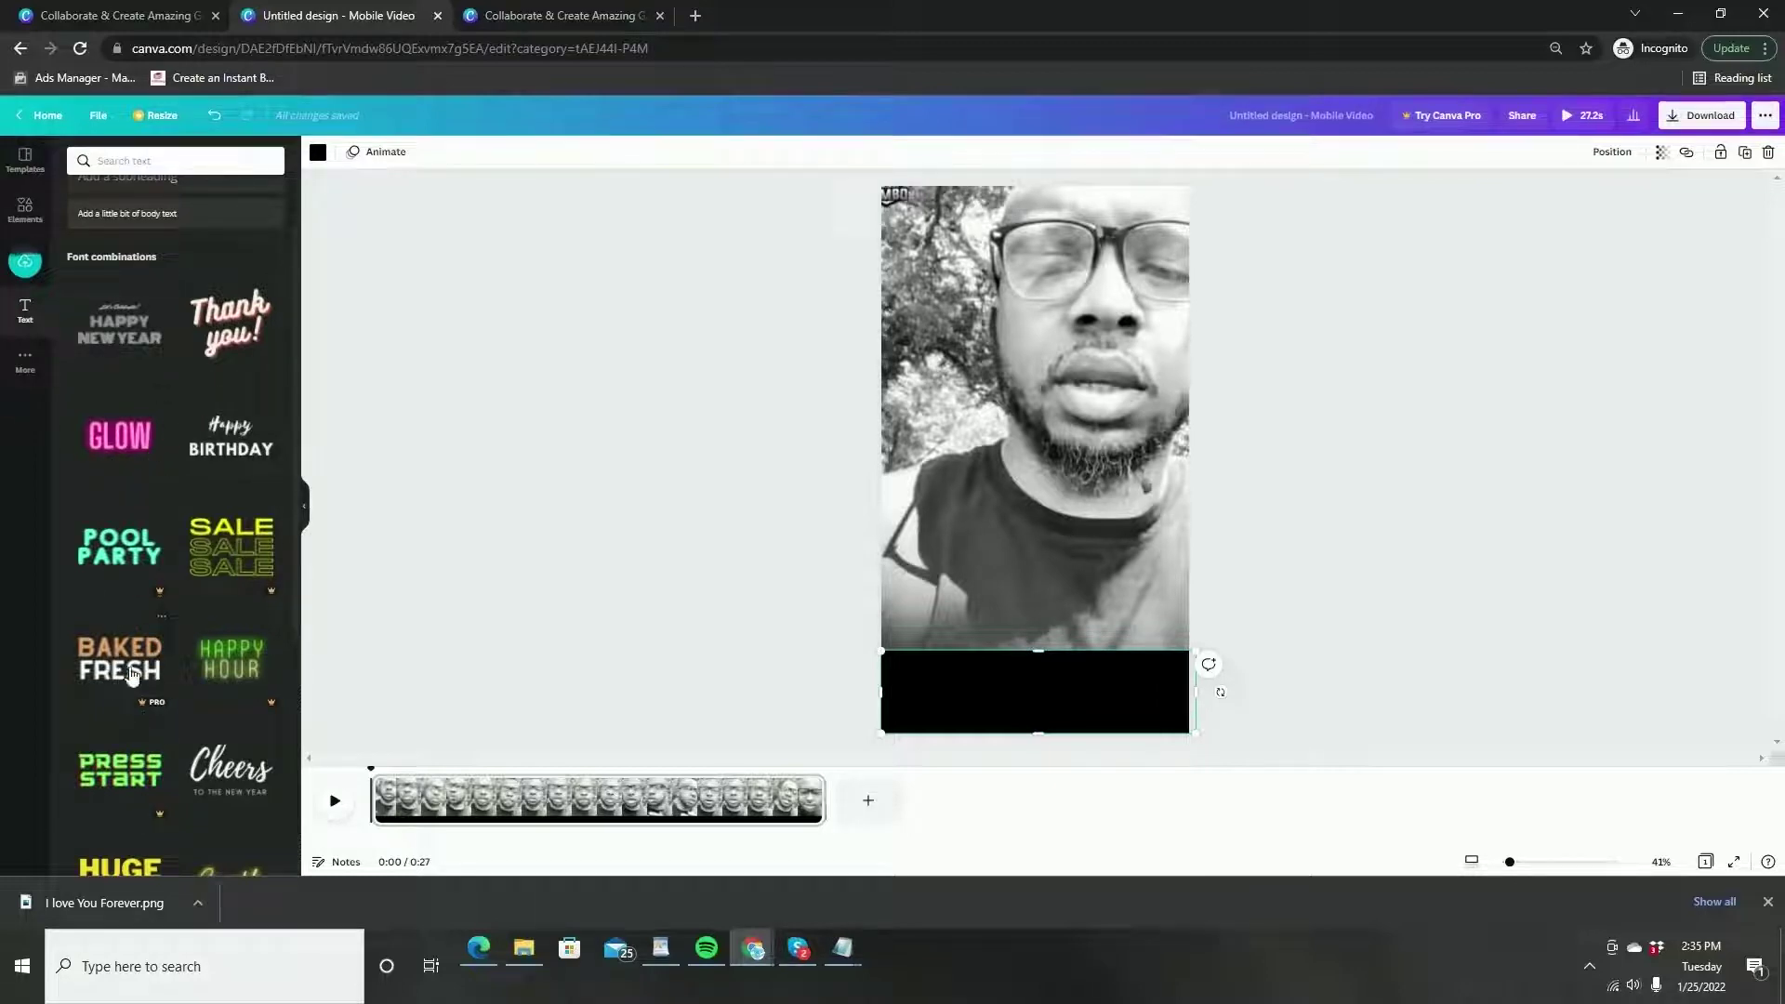
{"action": "left_click", "coordinate": [107, 435]}
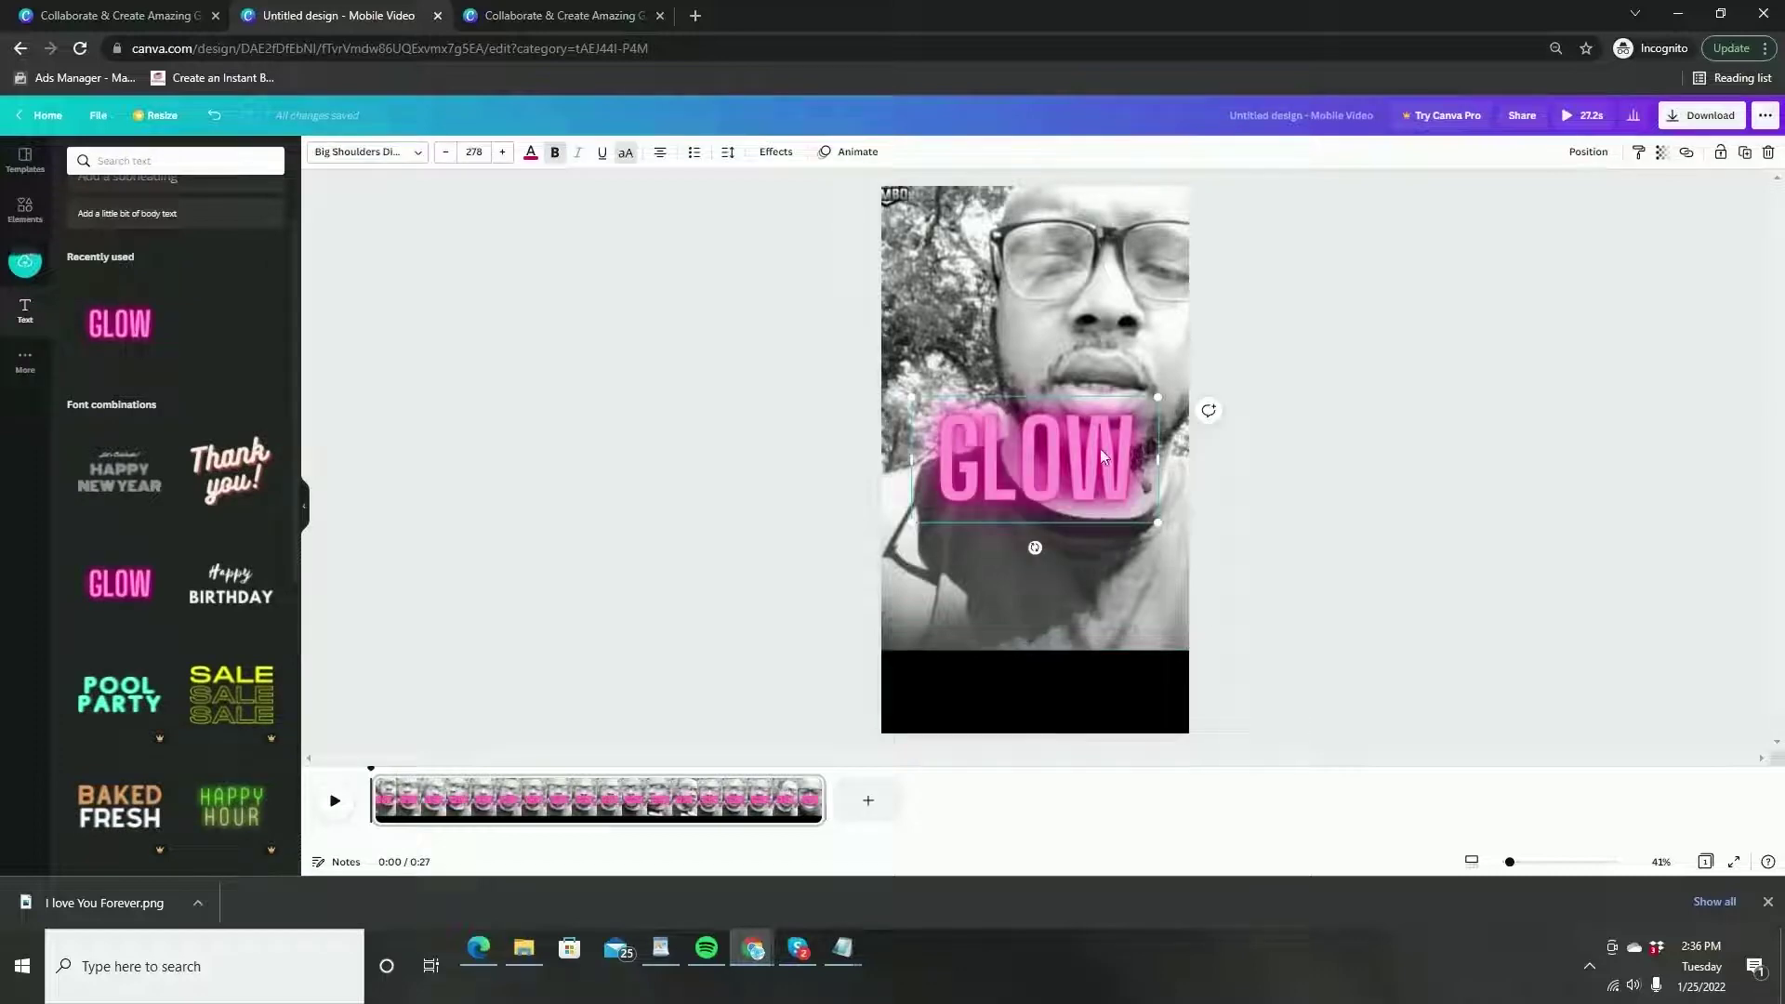
{"action": "double_click", "coordinate": [1102, 454]}
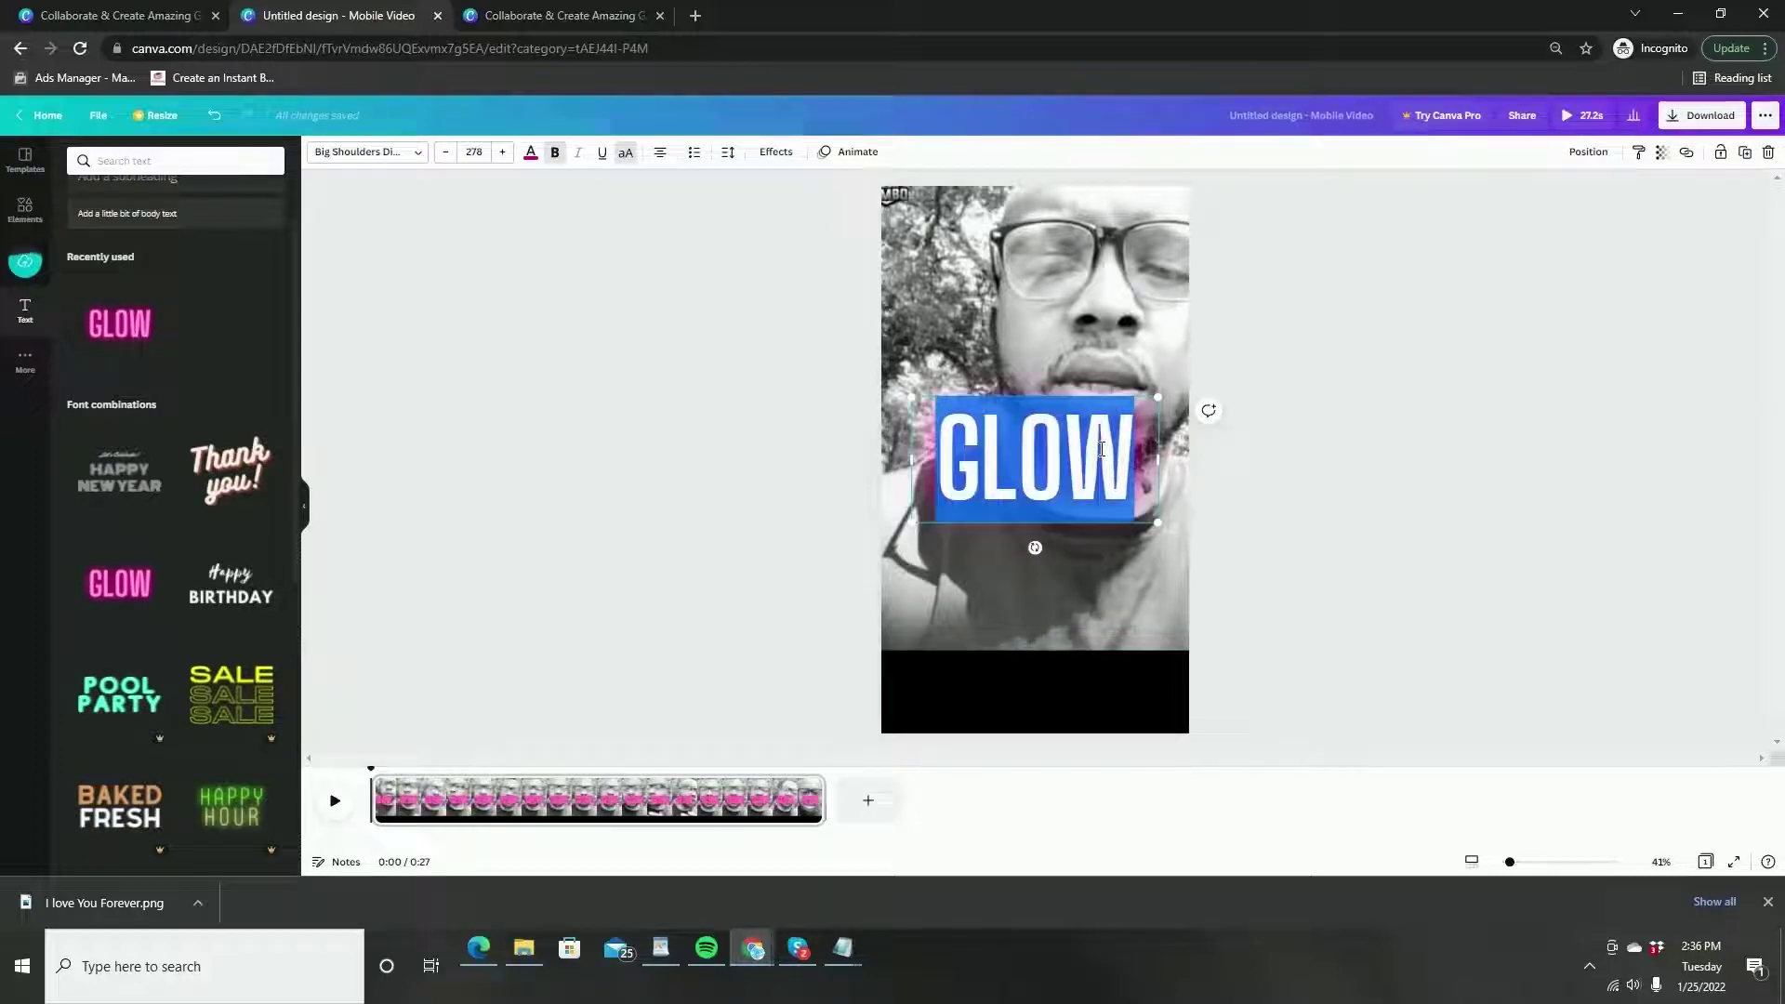
{"action": "type", "text": "#"}
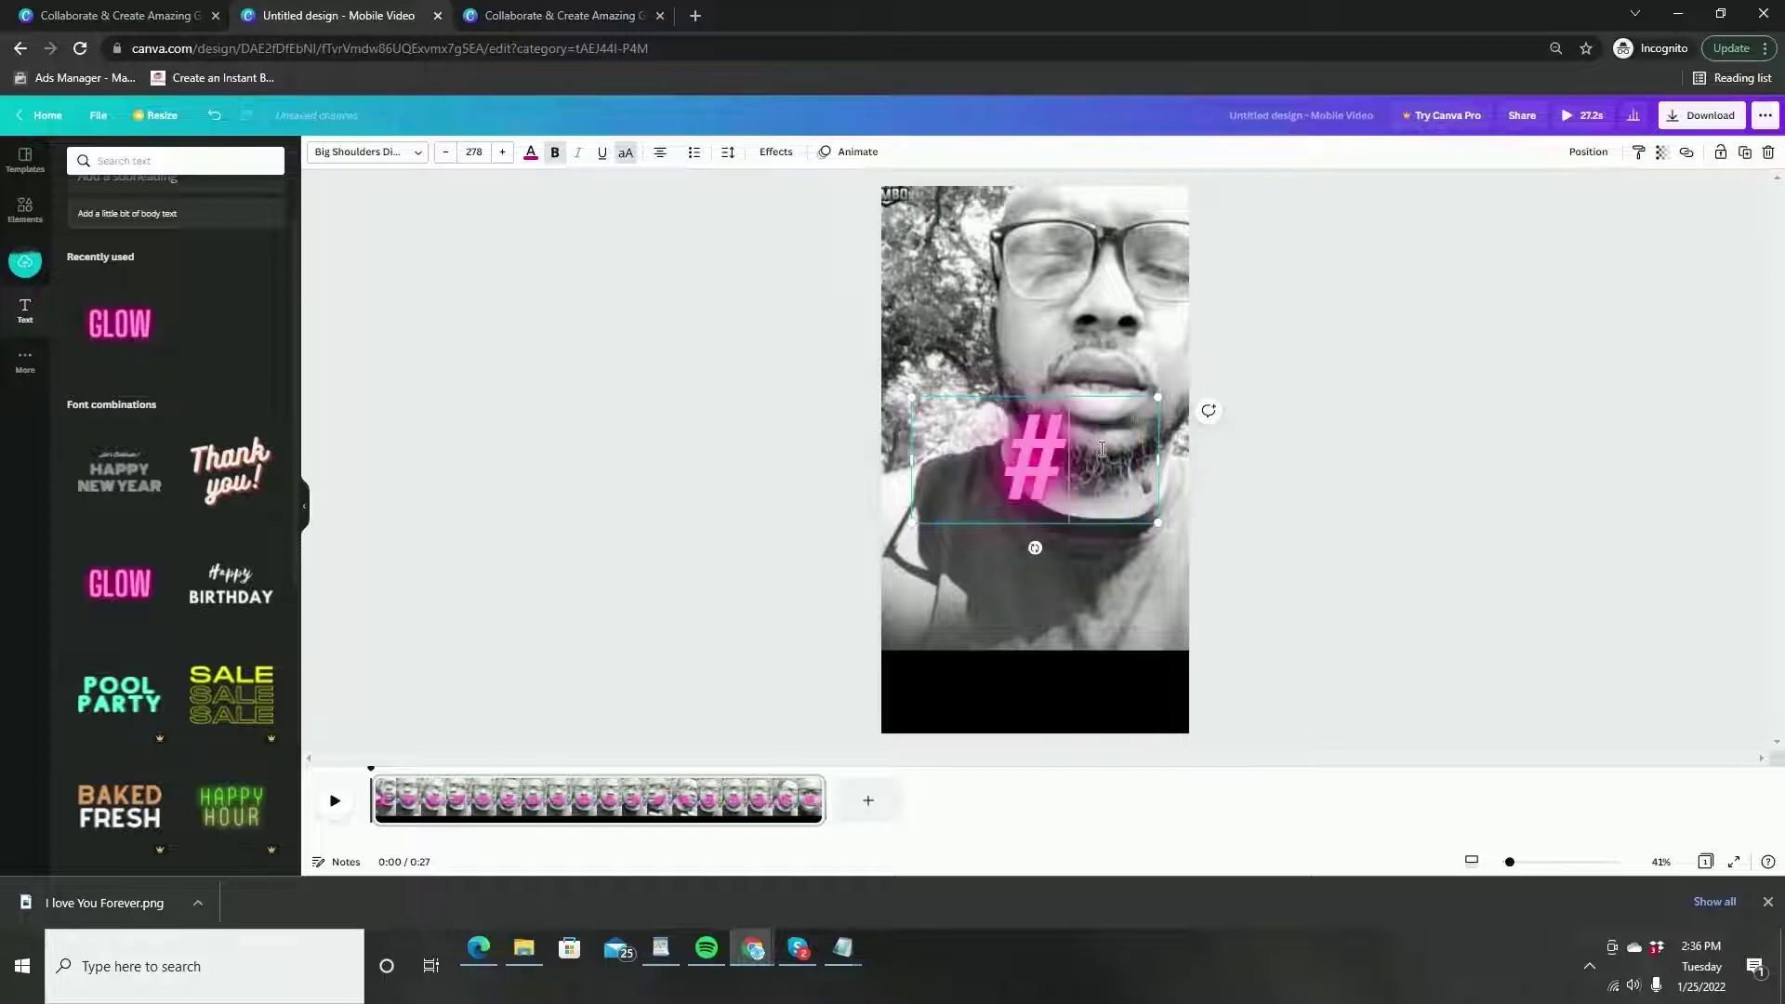
{"action": "type", "text": "1 REASO"}
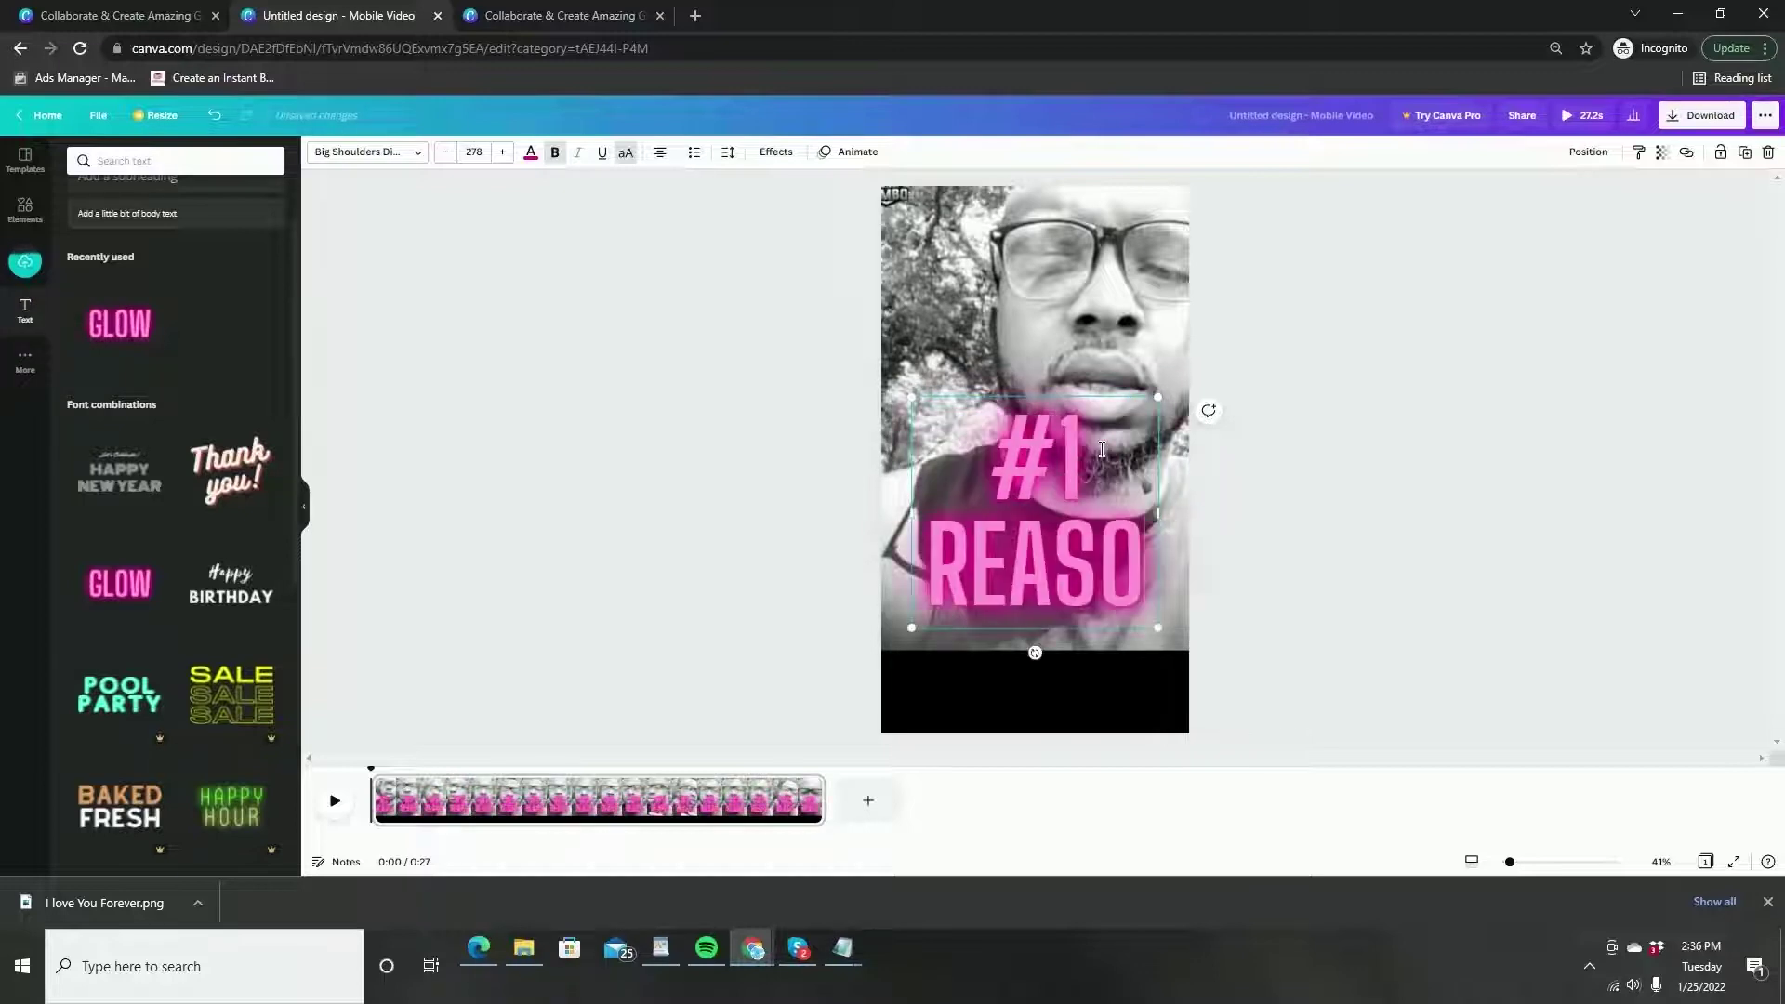
{"action": "type", "text": "N TO DO THIS"}
Widen the neon caption, shrink it to a single line and place it inside the black band
{"action": "left_click_drag", "start_coordinate": [1157, 564], "coordinate": [1543, 564]}
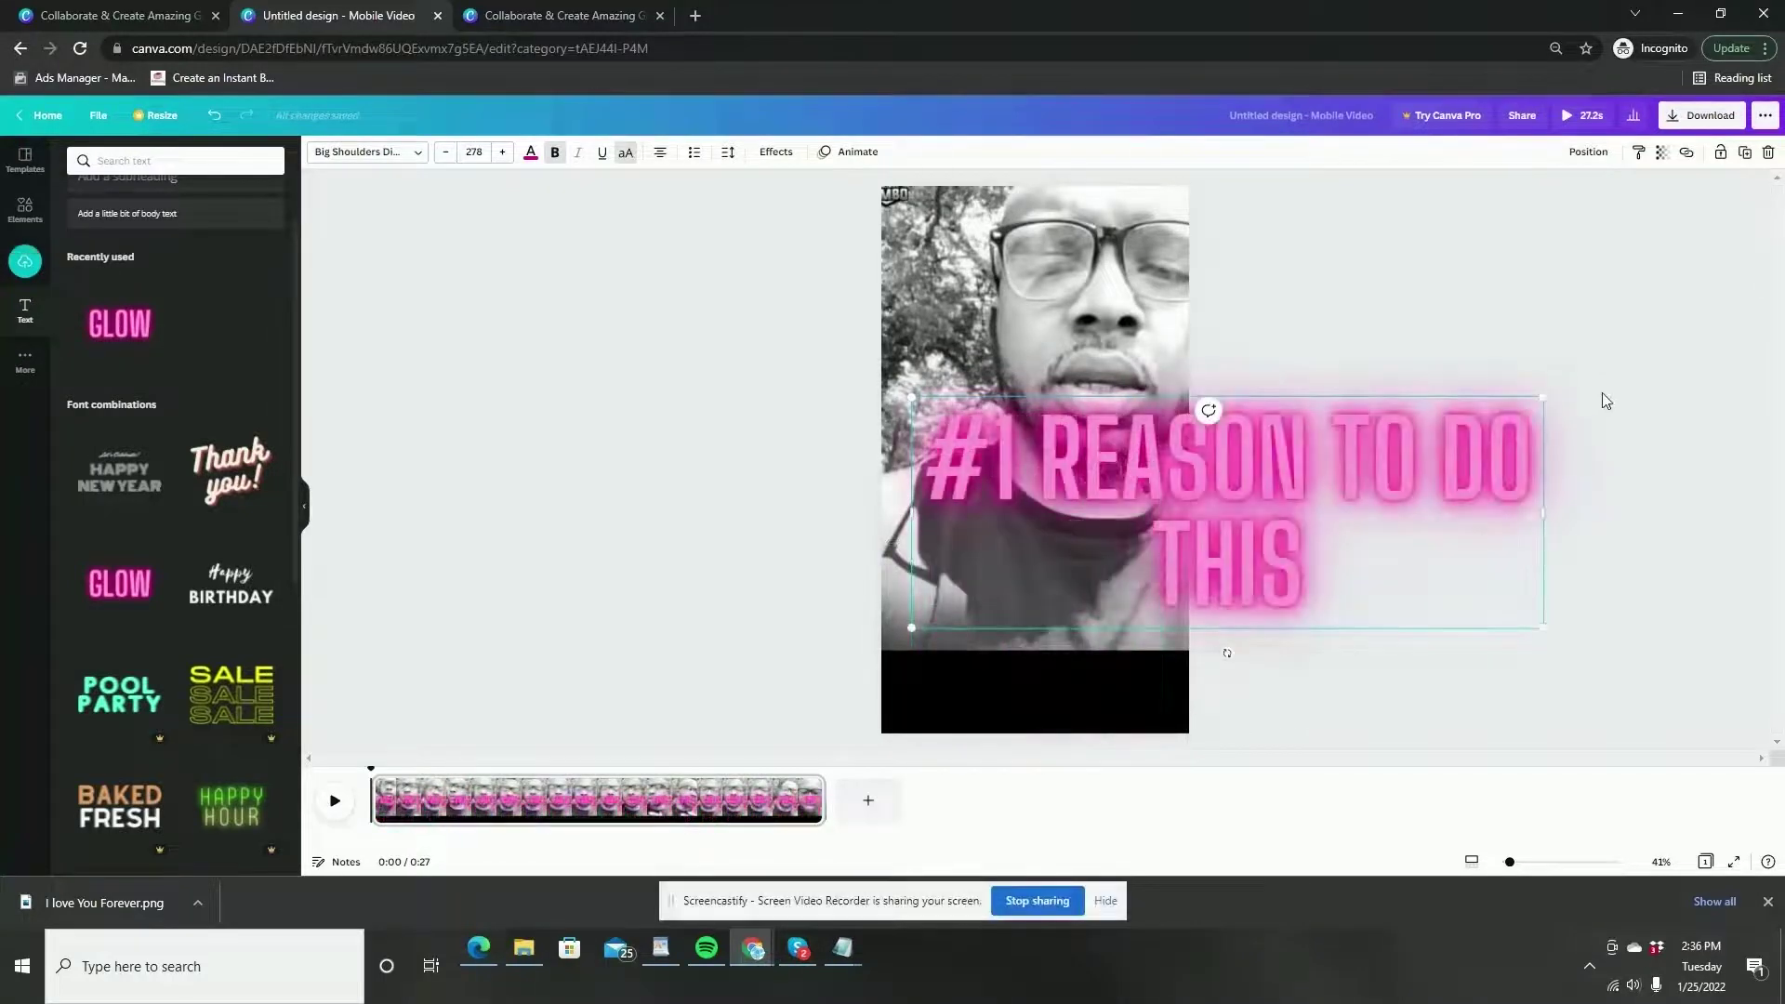
{"action": "left_click_drag", "start_coordinate": [1543, 391], "coordinate": [1181, 661]}
{"action": "left_click_drag", "start_coordinate": [1076, 706], "coordinate": [1079, 717]}
{"action": "left_click", "coordinate": [1274, 653]}
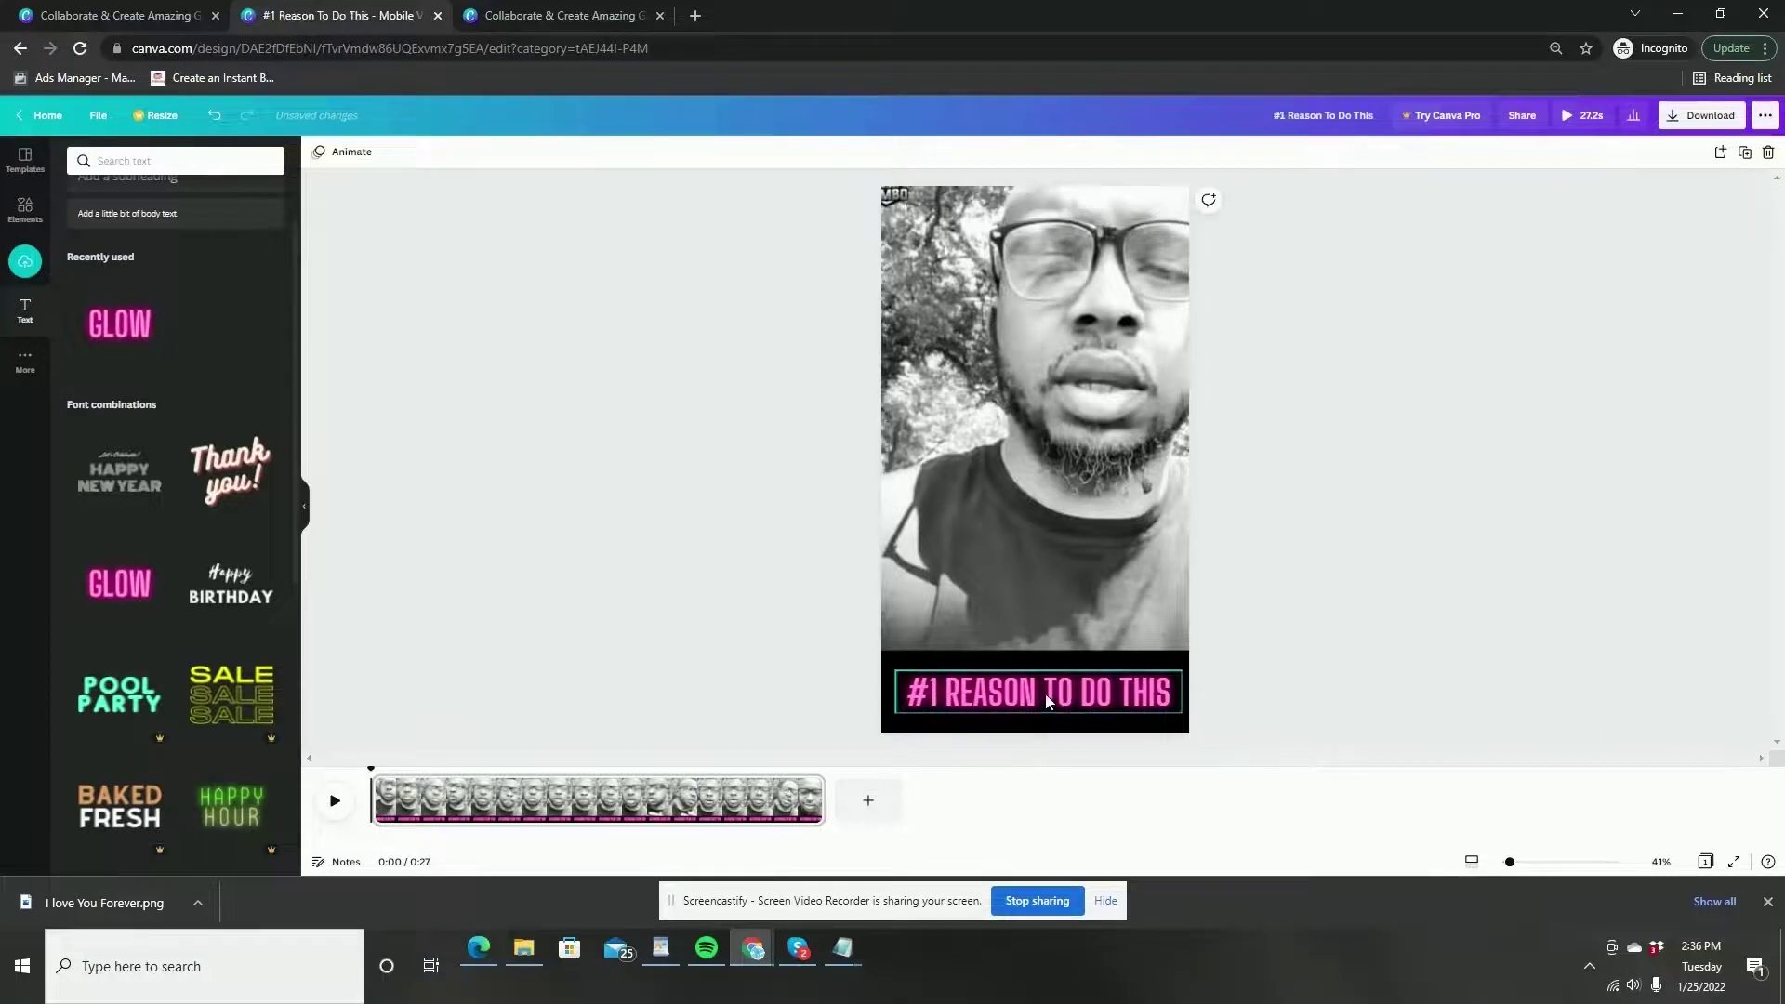
Recolor the "#1 REASON TO DO THIS" caption white and lower its Neon effect intensity to 1
{"action": "left_click", "coordinate": [1161, 686]}
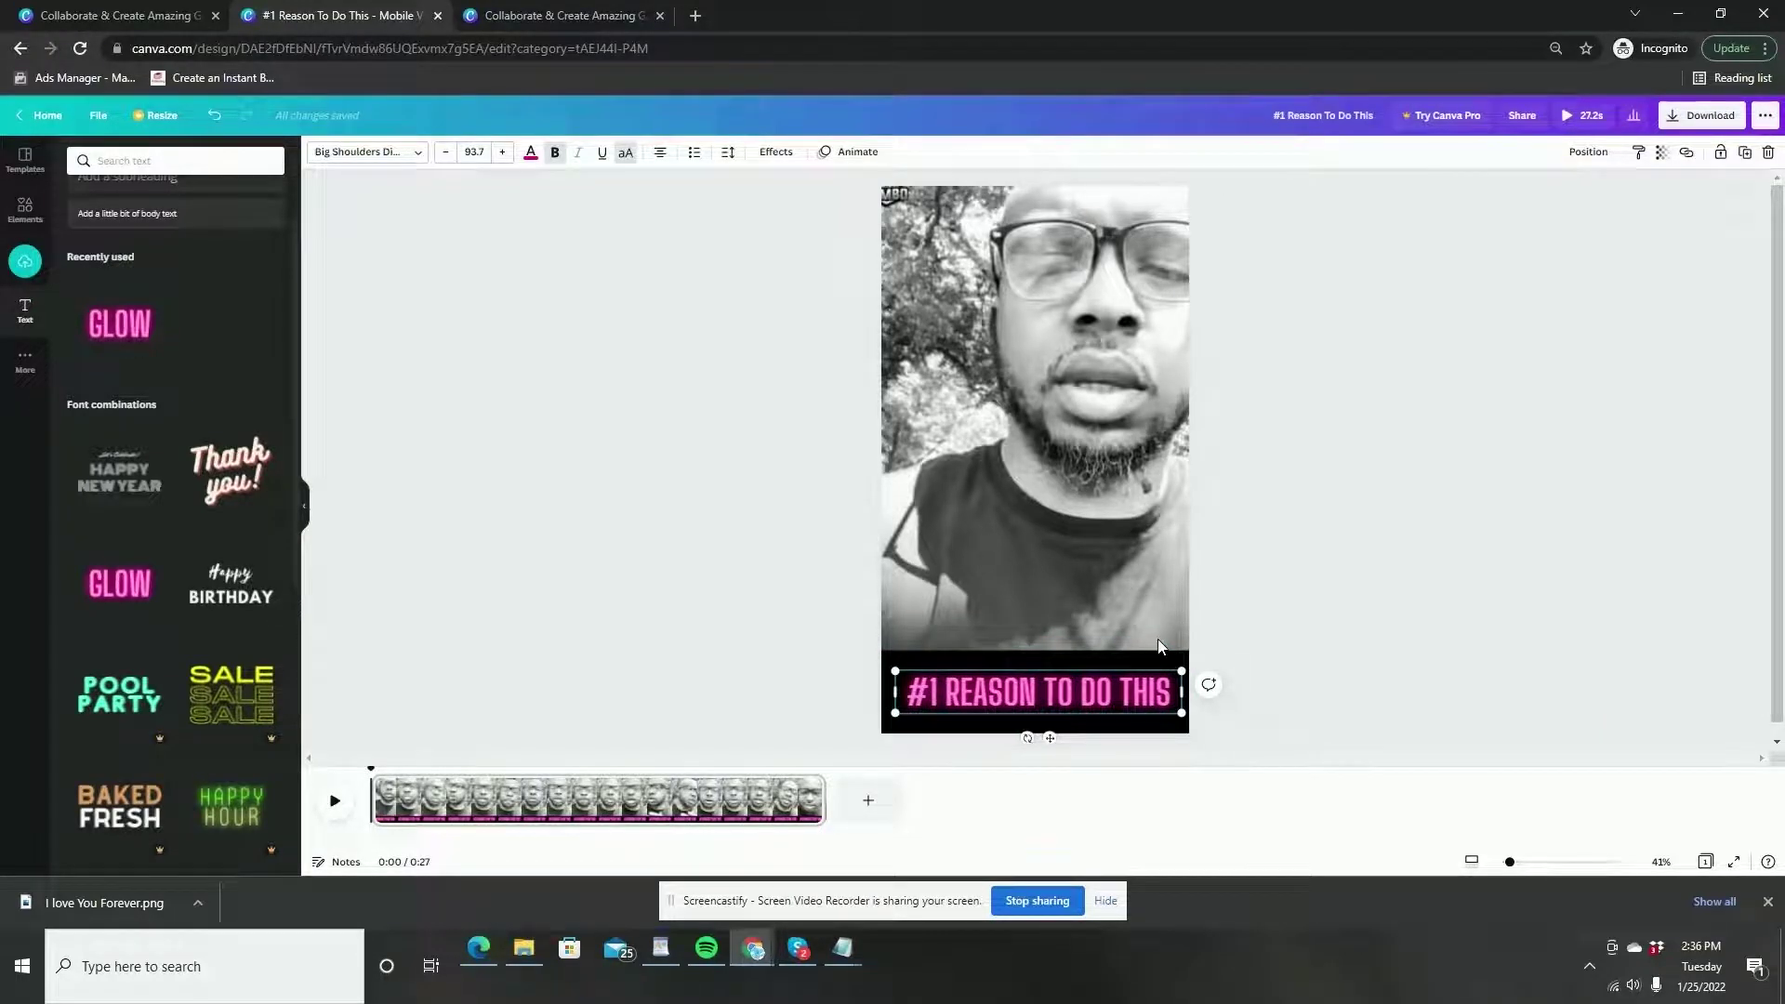
{"action": "left_click", "coordinate": [532, 155]}
{"action": "left_click", "coordinate": [194, 225]}
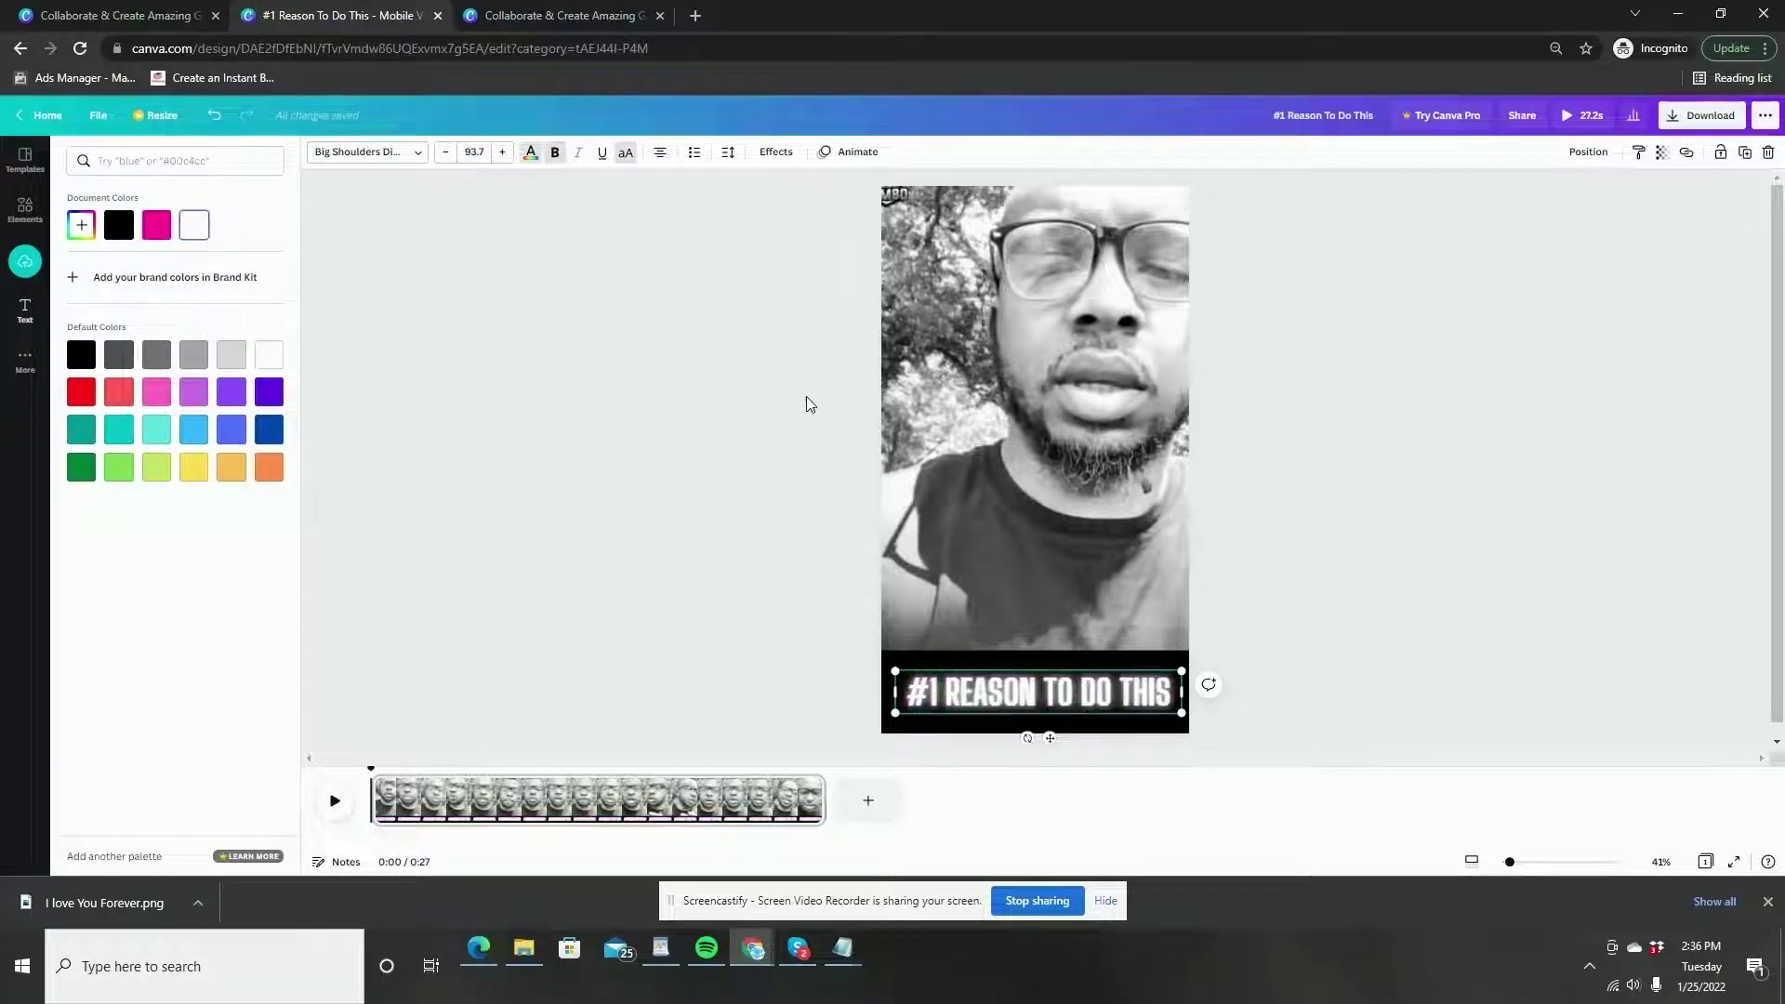
{"action": "left_click", "coordinate": [771, 153]}
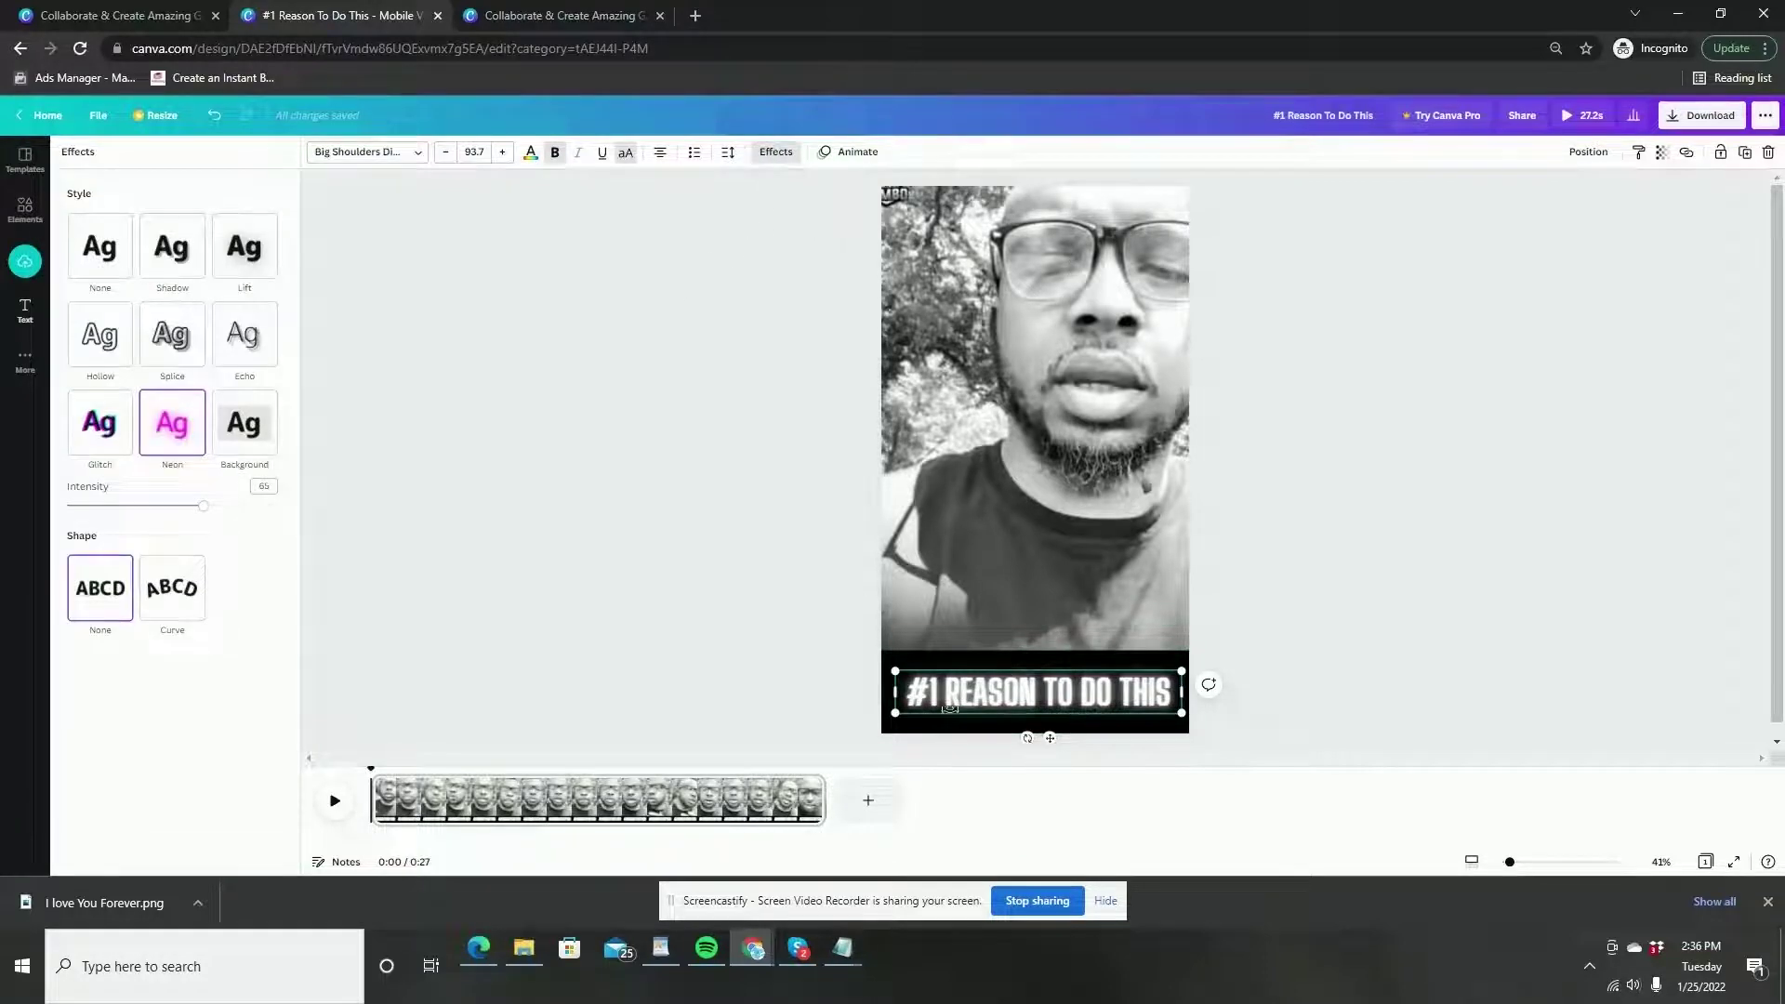
{"action": "left_click_drag", "start_coordinate": [204, 507], "coordinate": [5, 575]}
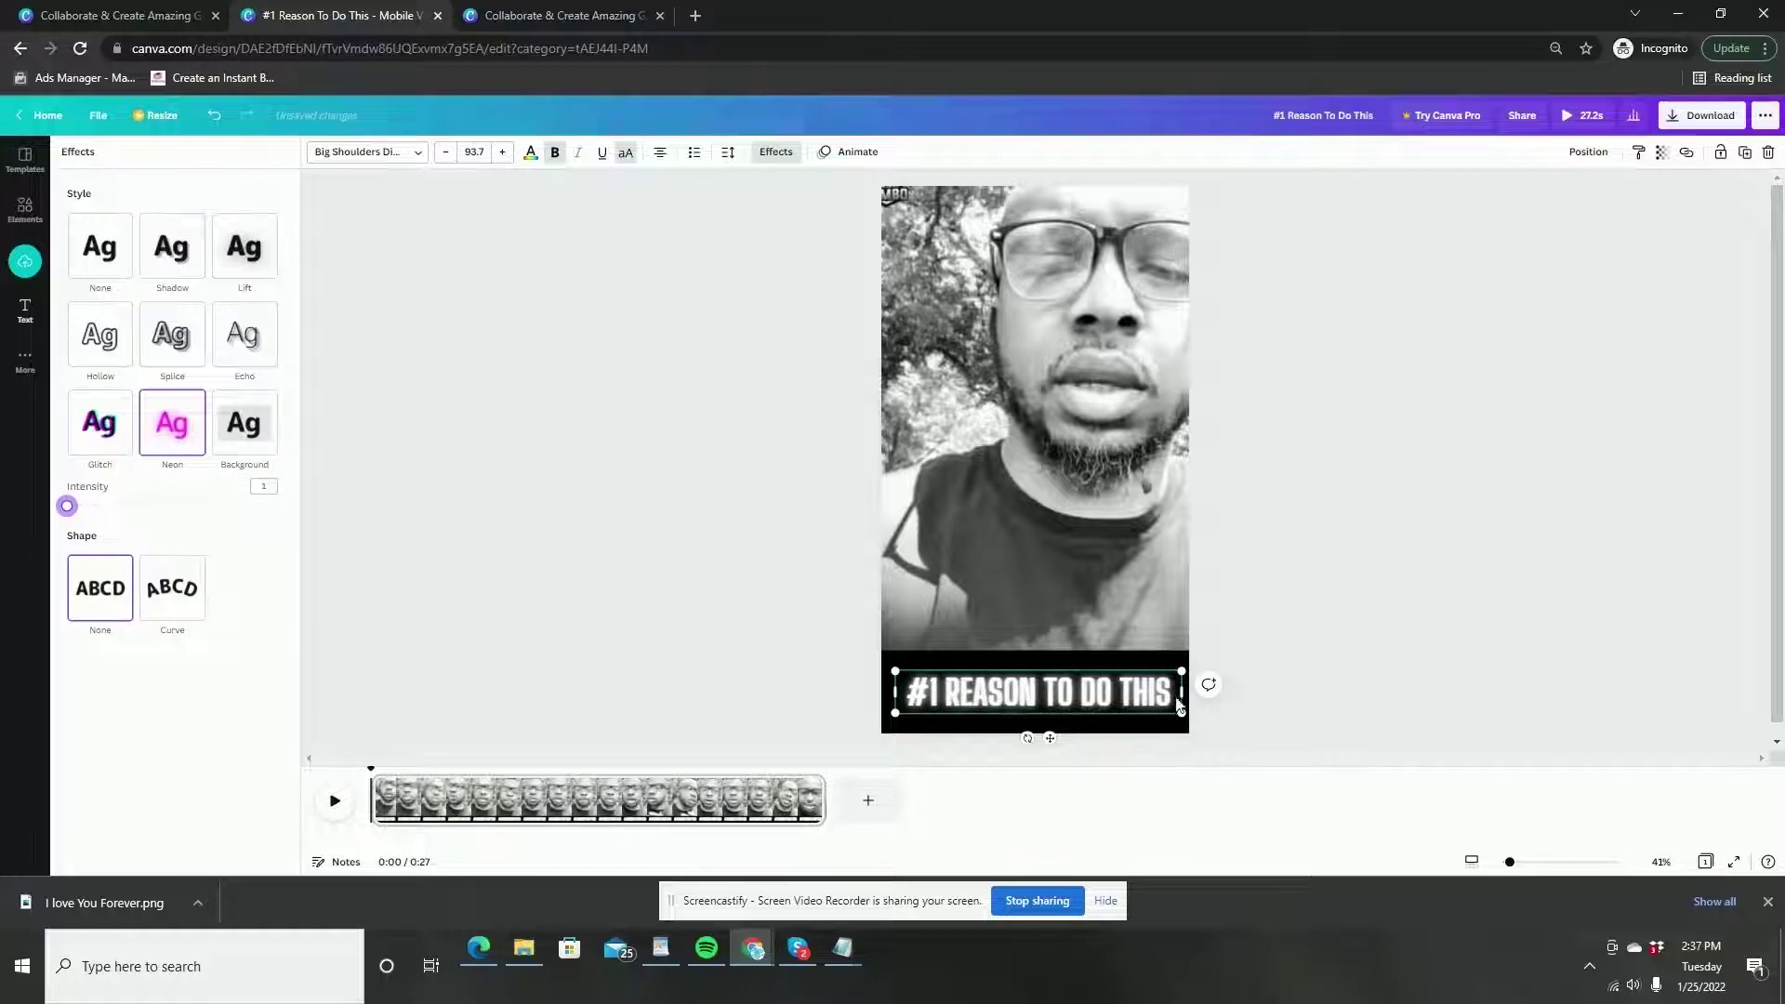
{"action": "left_click", "coordinate": [1179, 705]}
{"action": "left_click", "coordinate": [1207, 709]}
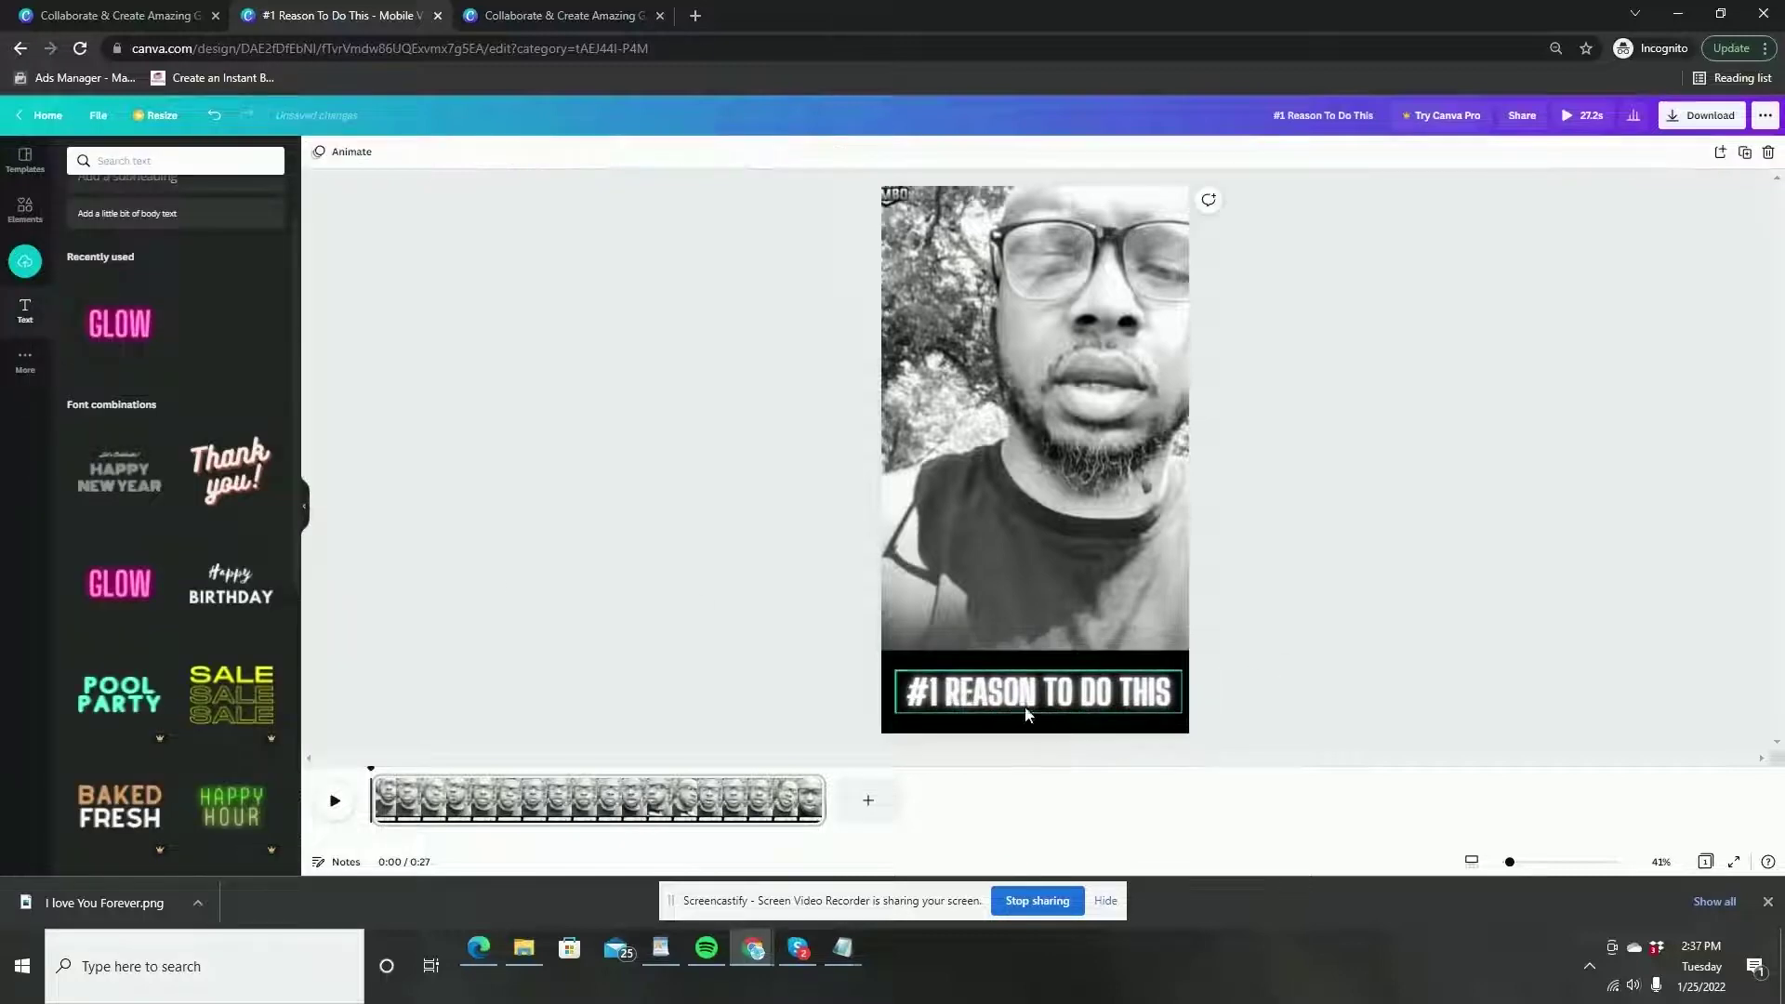
Center the white caption horizontally on the page within the black band
{"action": "left_click_drag", "start_coordinate": [1017, 693], "coordinate": [1015, 692]}
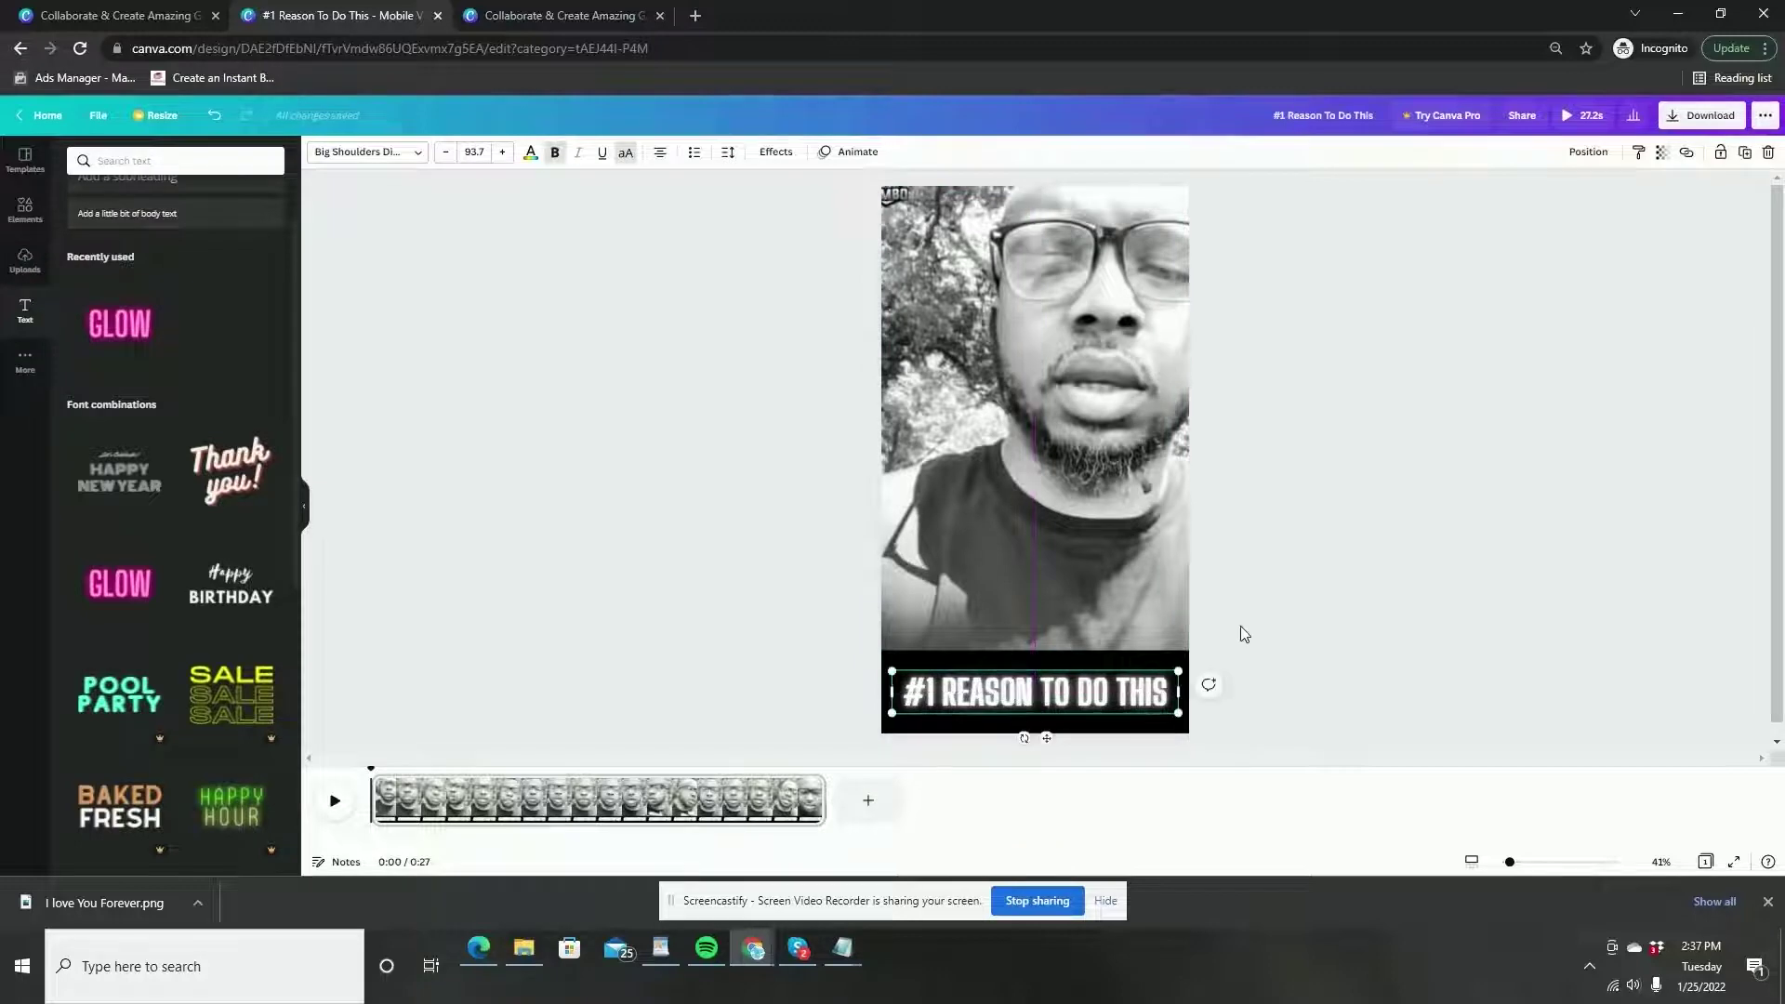
{"action": "left_click", "coordinate": [942, 714]}
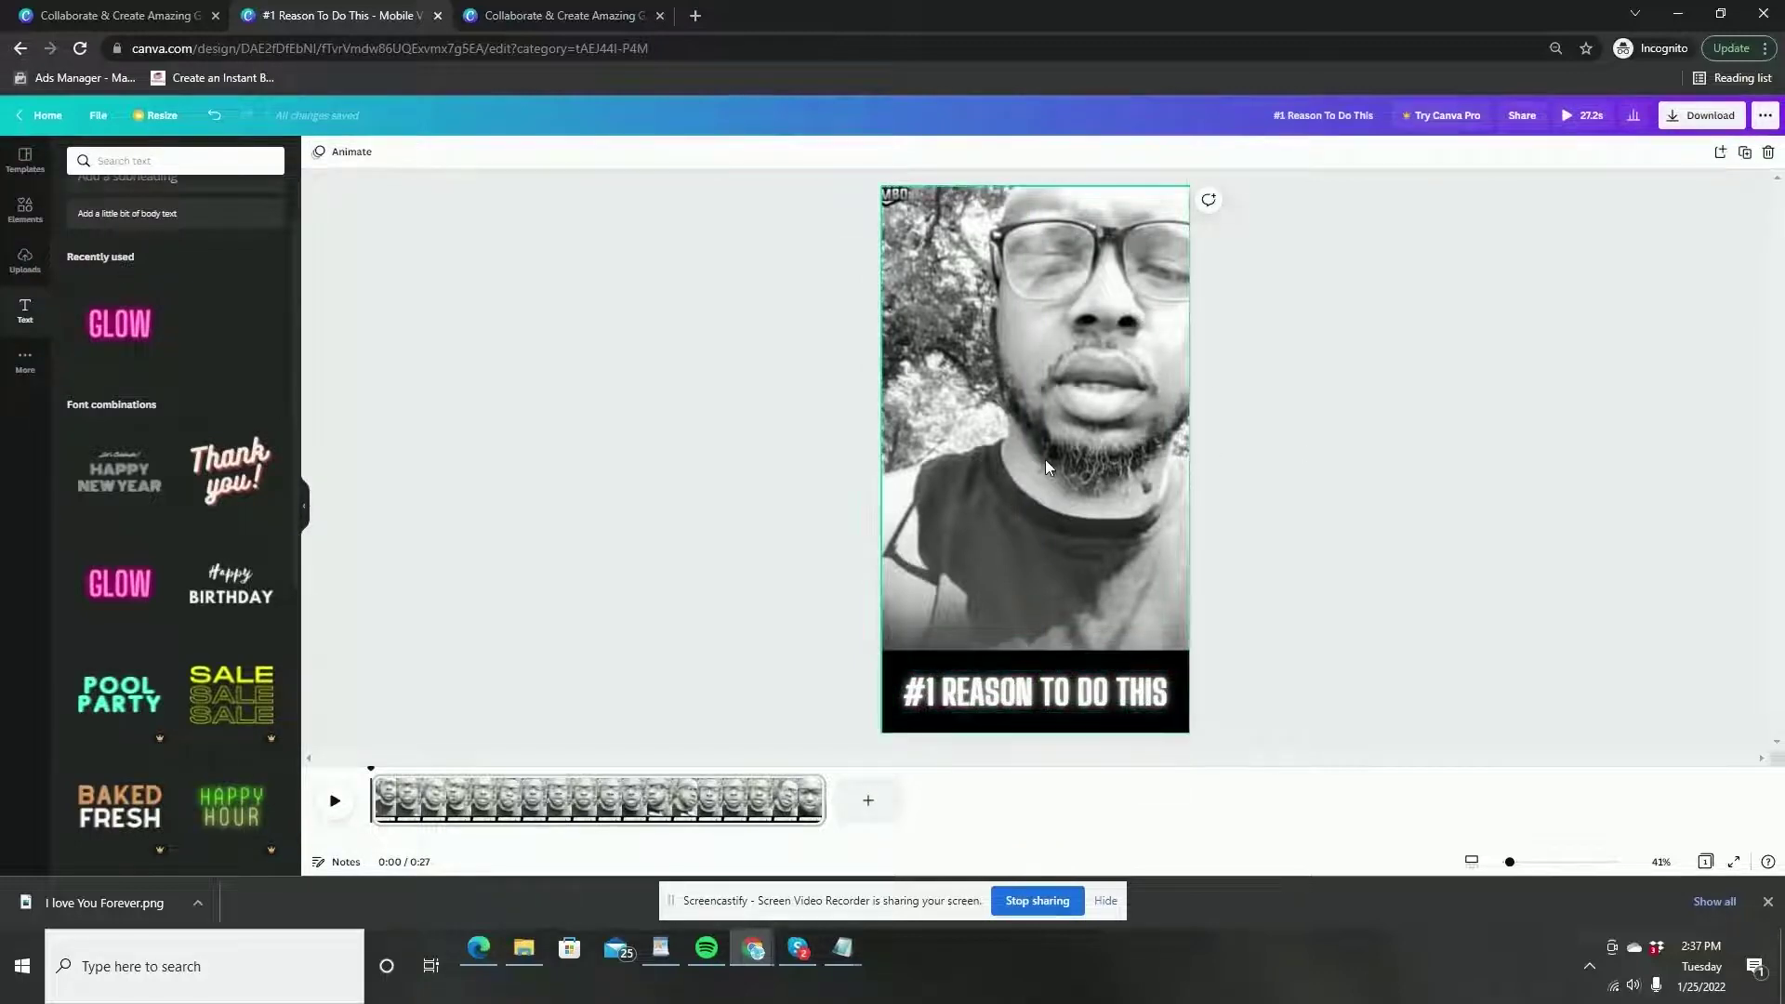
{"action": "left_click", "coordinate": [990, 714]}
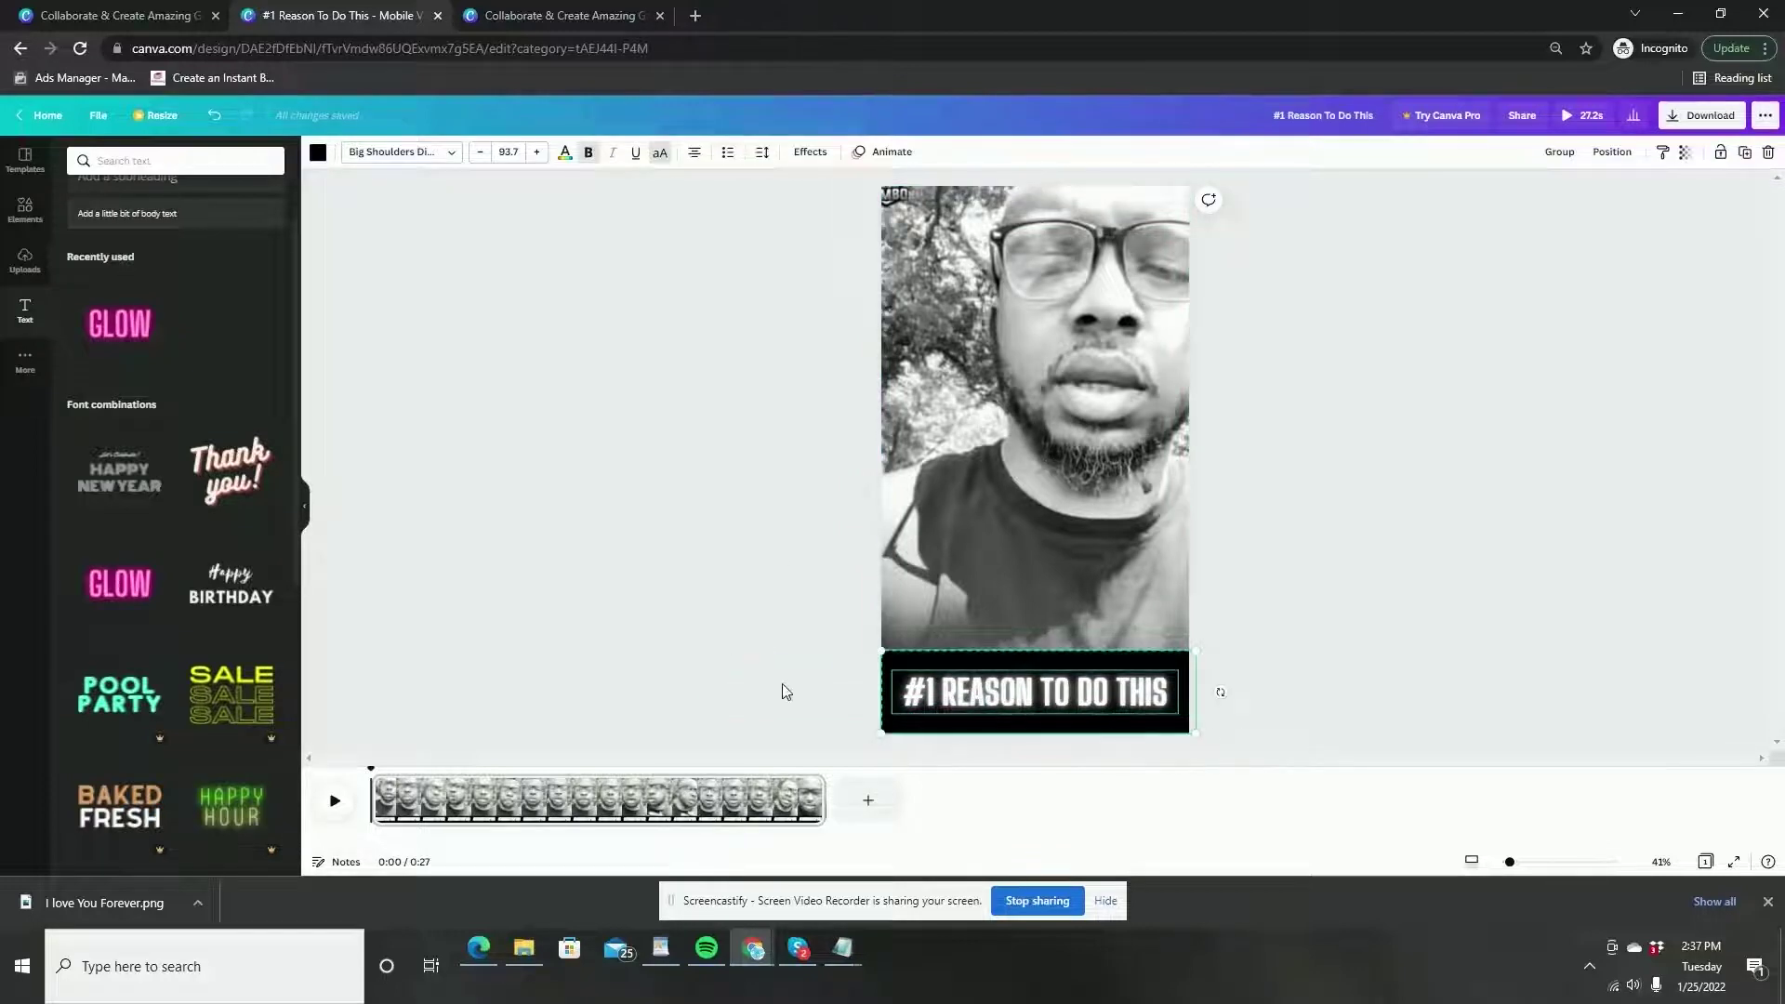
{"action": "left_click", "coordinate": [835, 684]}
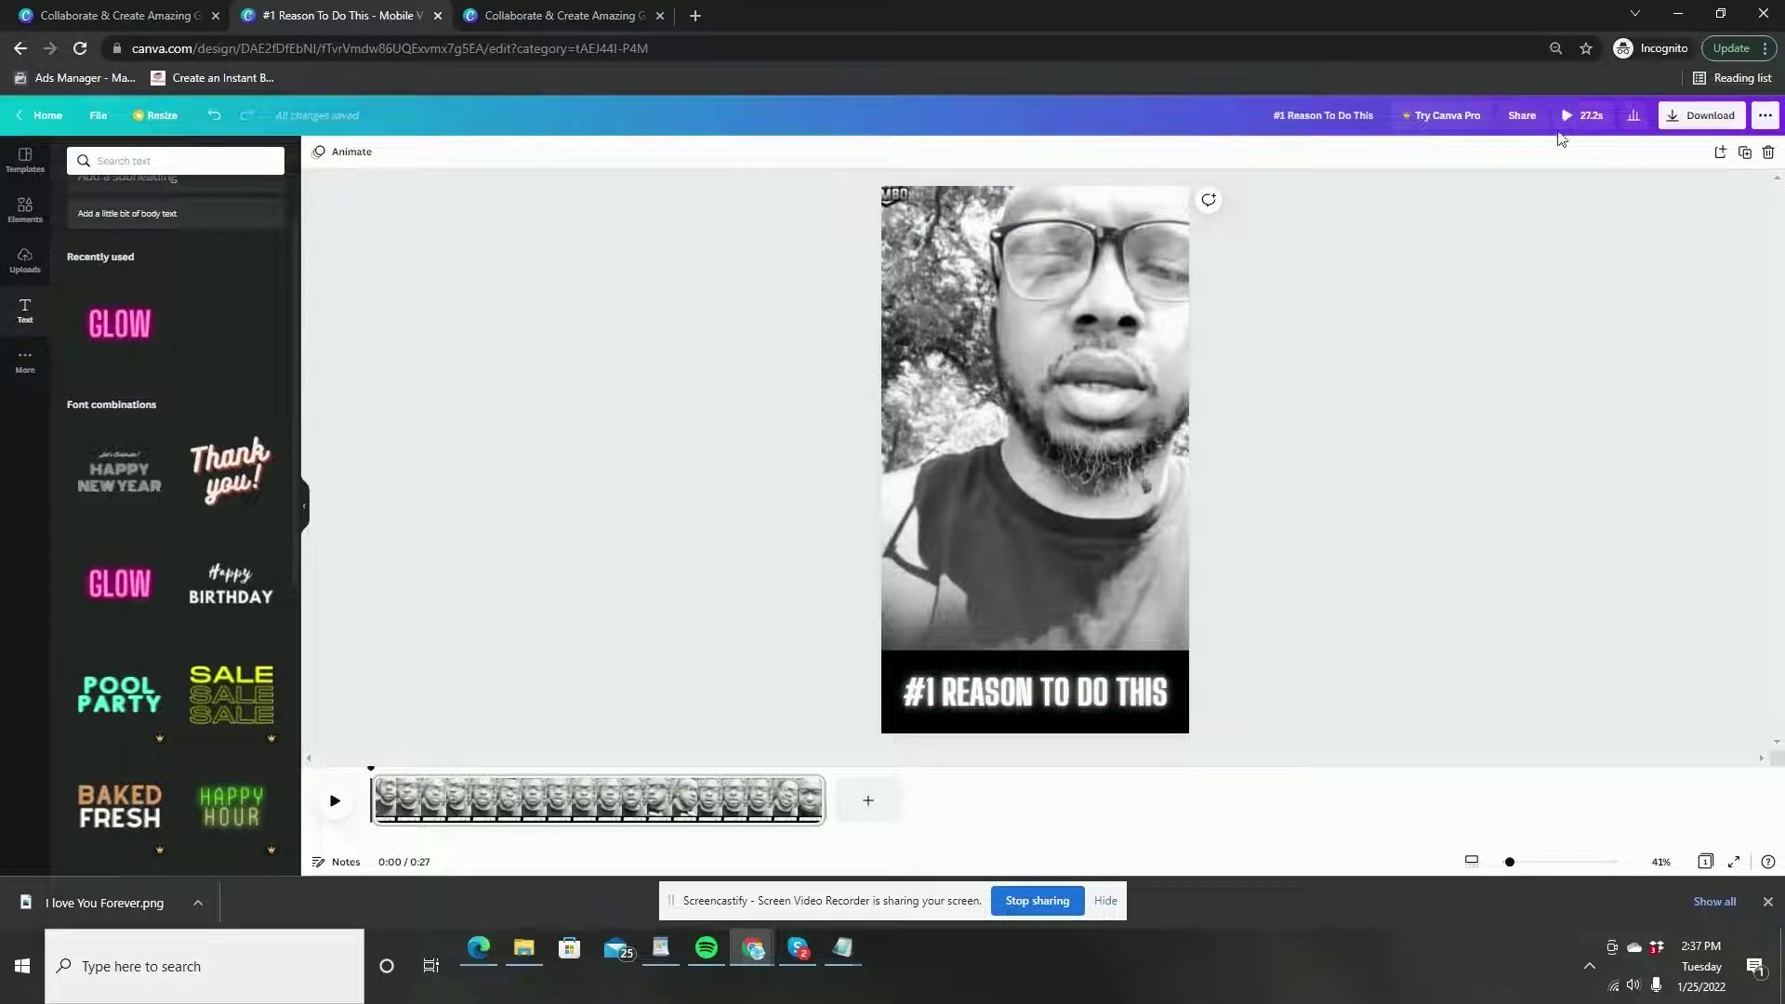
Play a preview of the captioned video, pause it and return to the editor
{"action": "left_click", "coordinate": [1573, 115]}
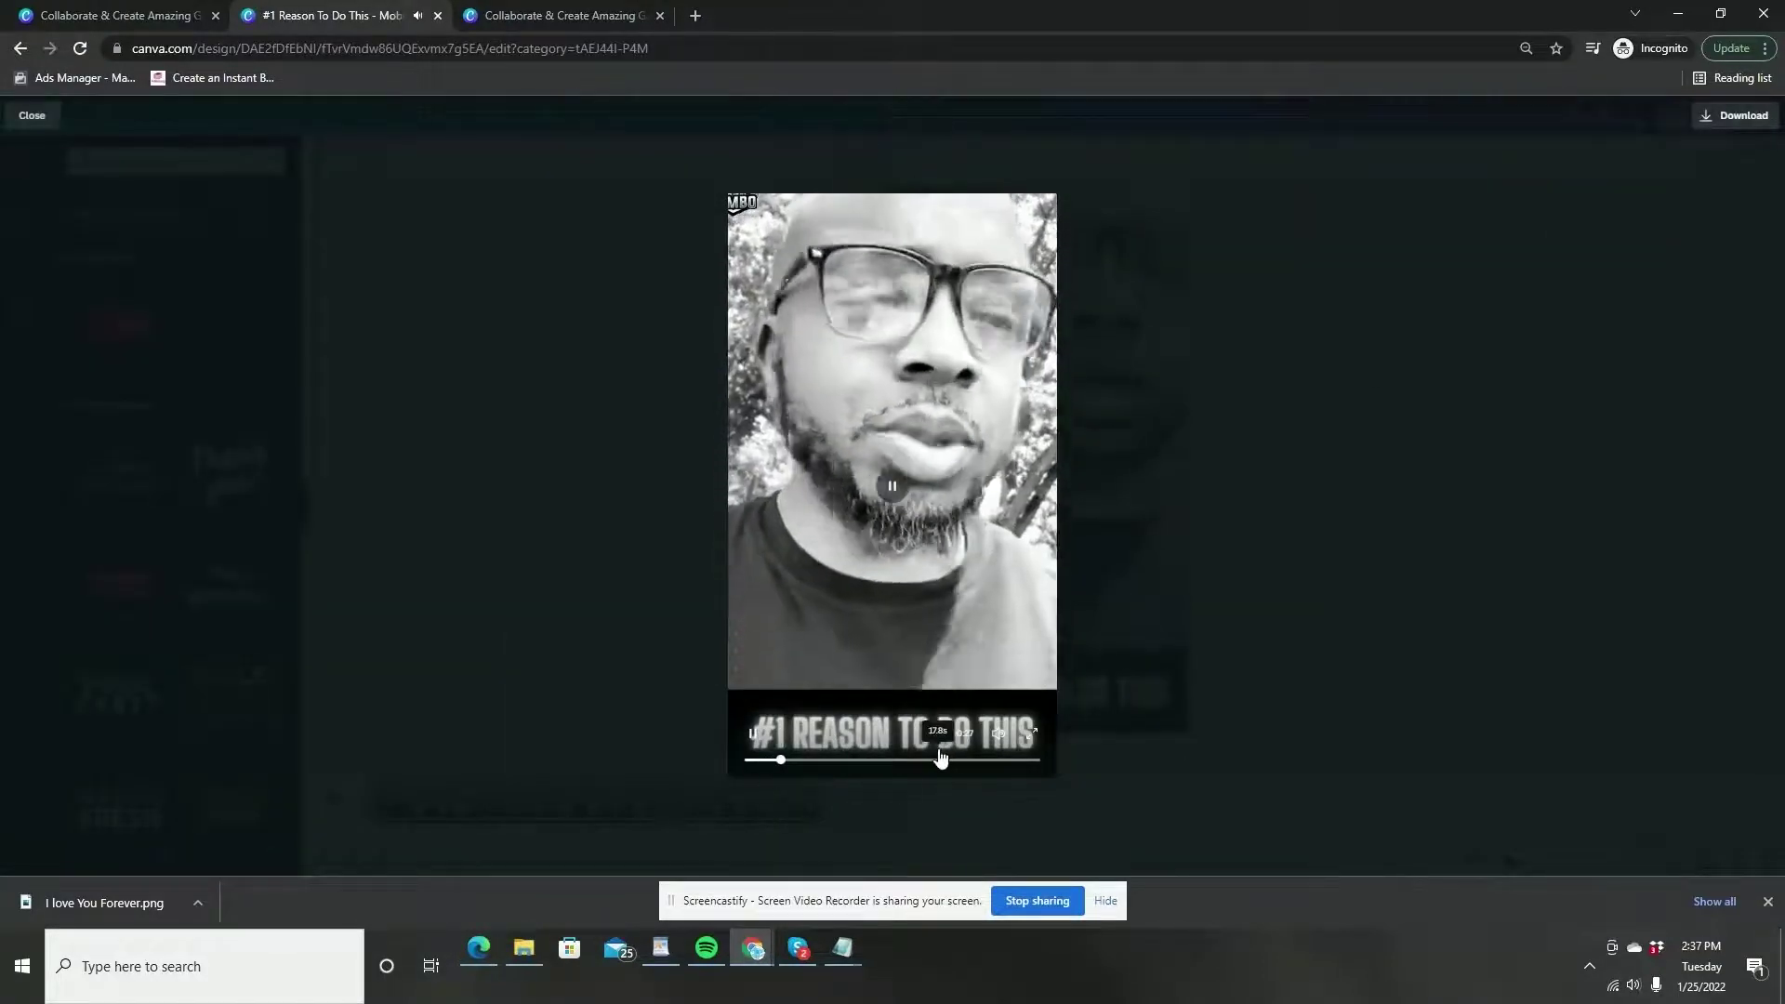
{"action": "key", "text": "space"}
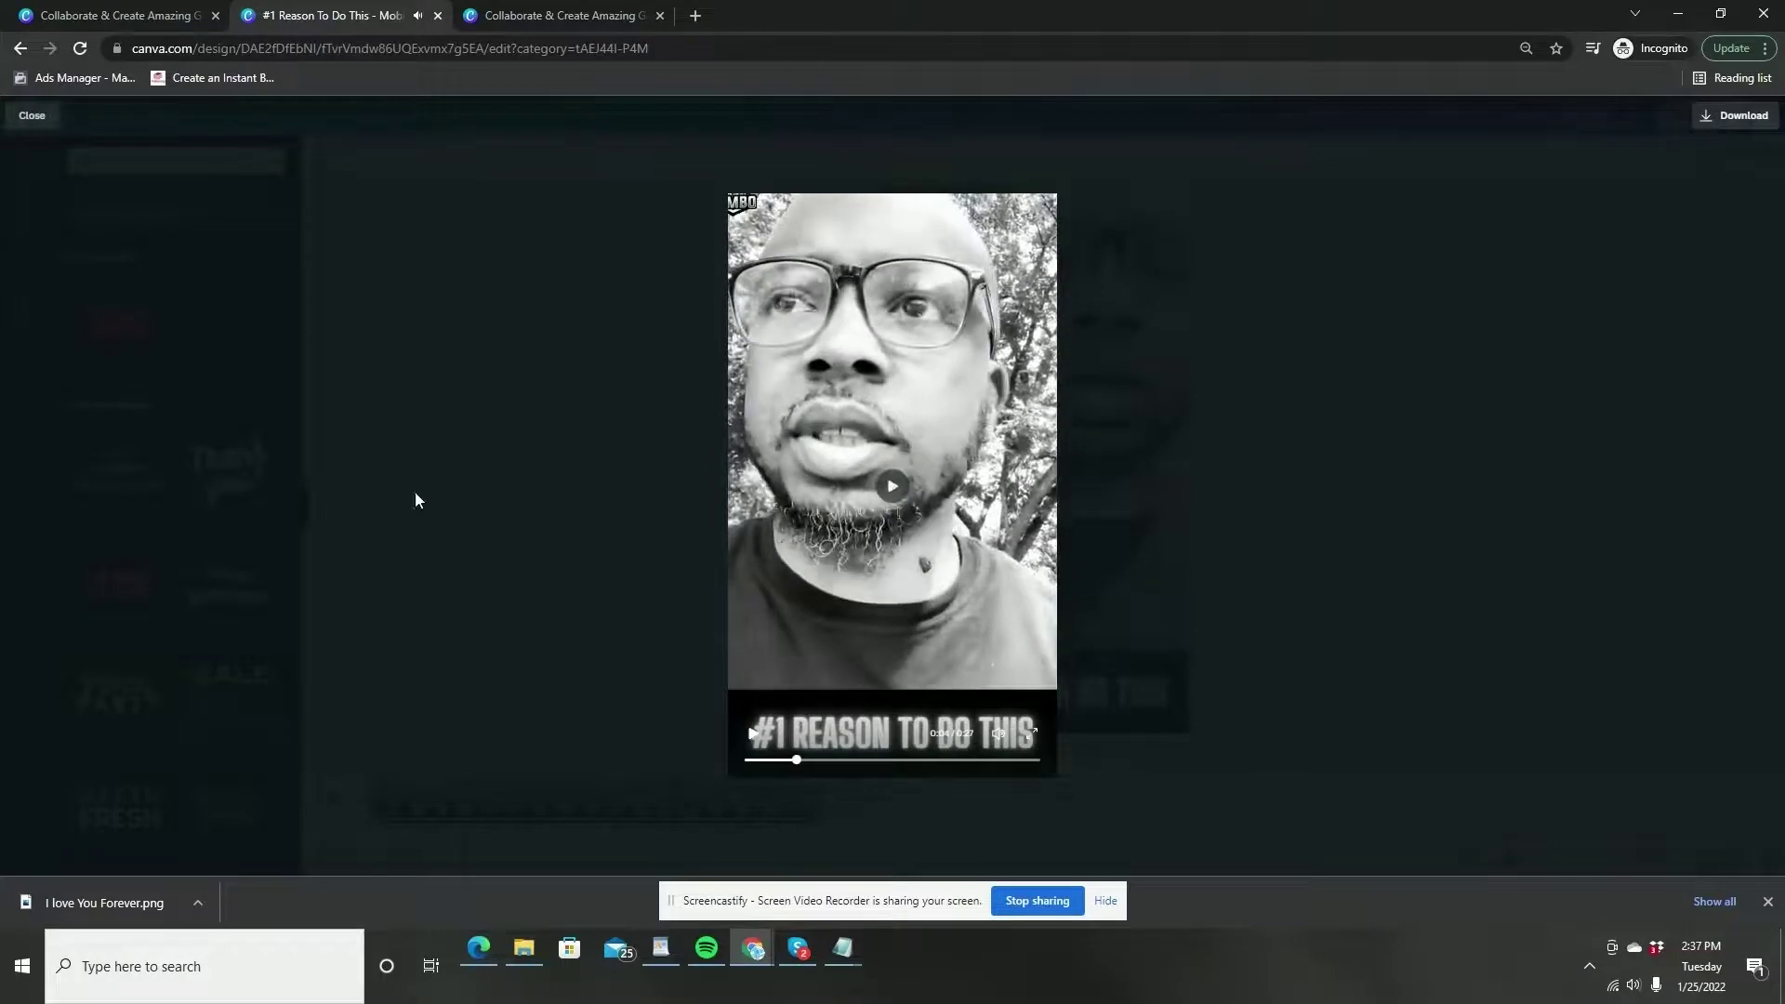
{"action": "left_click", "coordinate": [30, 117]}
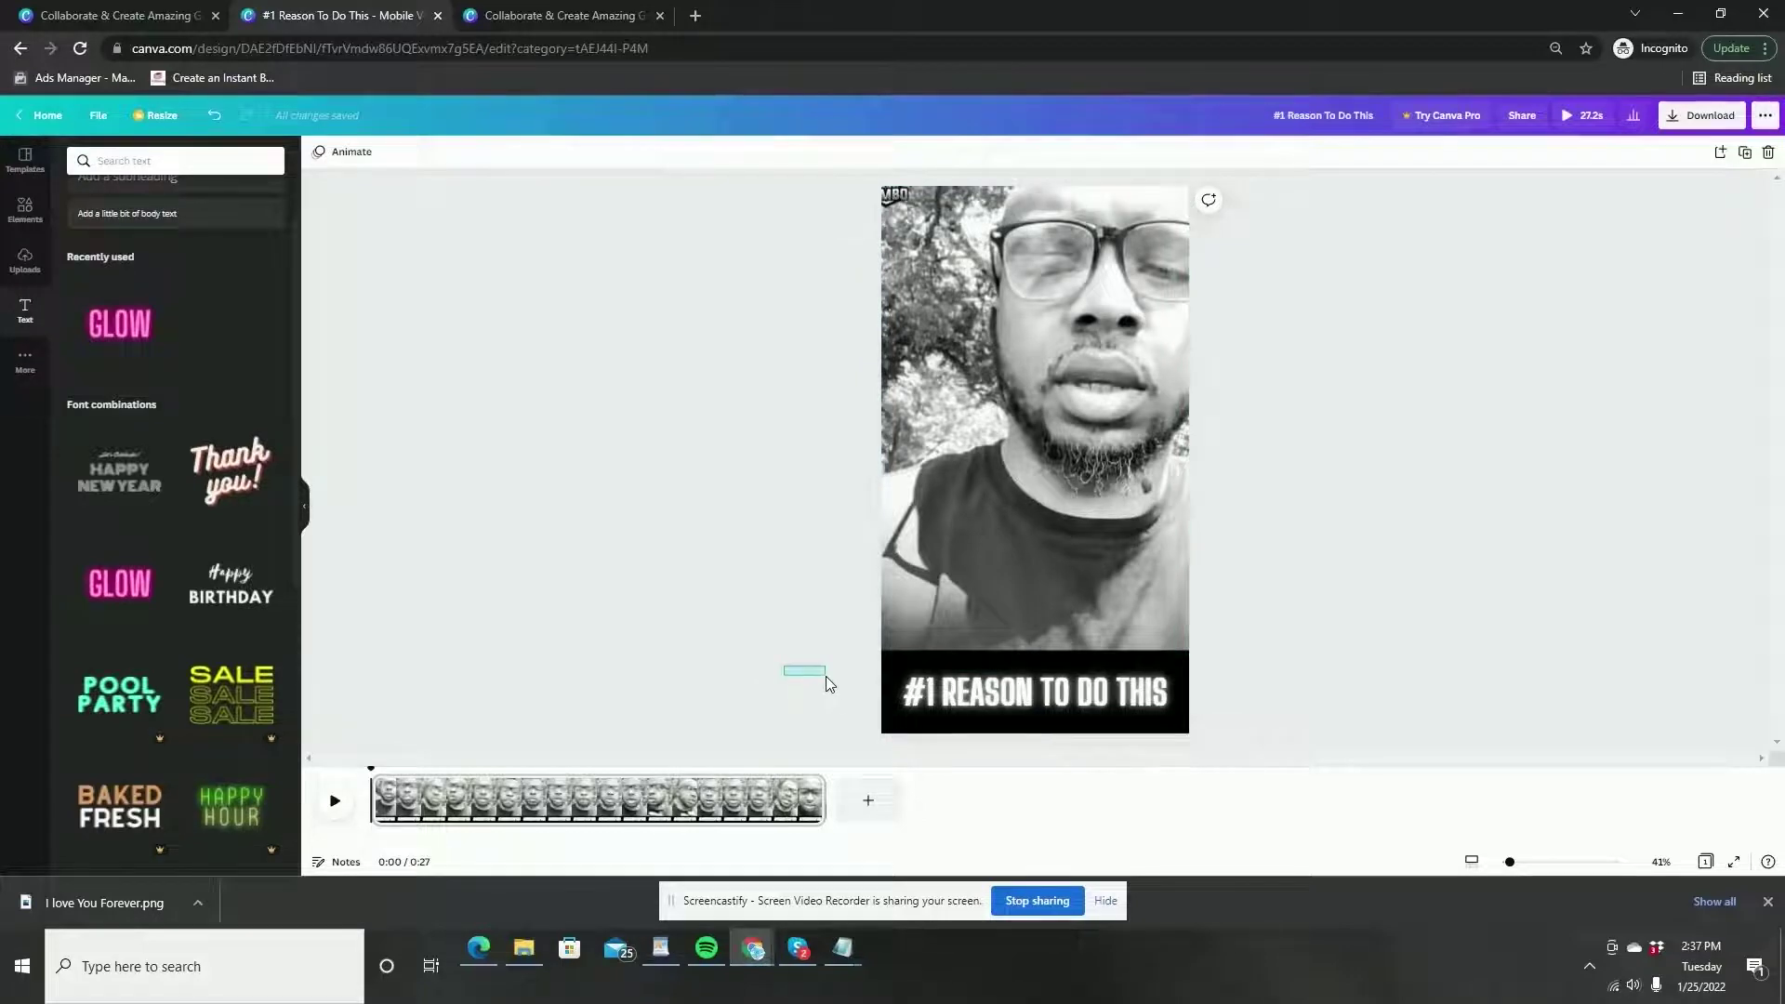
Apply the Breathe animation to the black band and caption together, and preview the animated video
{"action": "left_click_drag", "start_coordinate": [826, 677], "coordinate": [953, 711]}
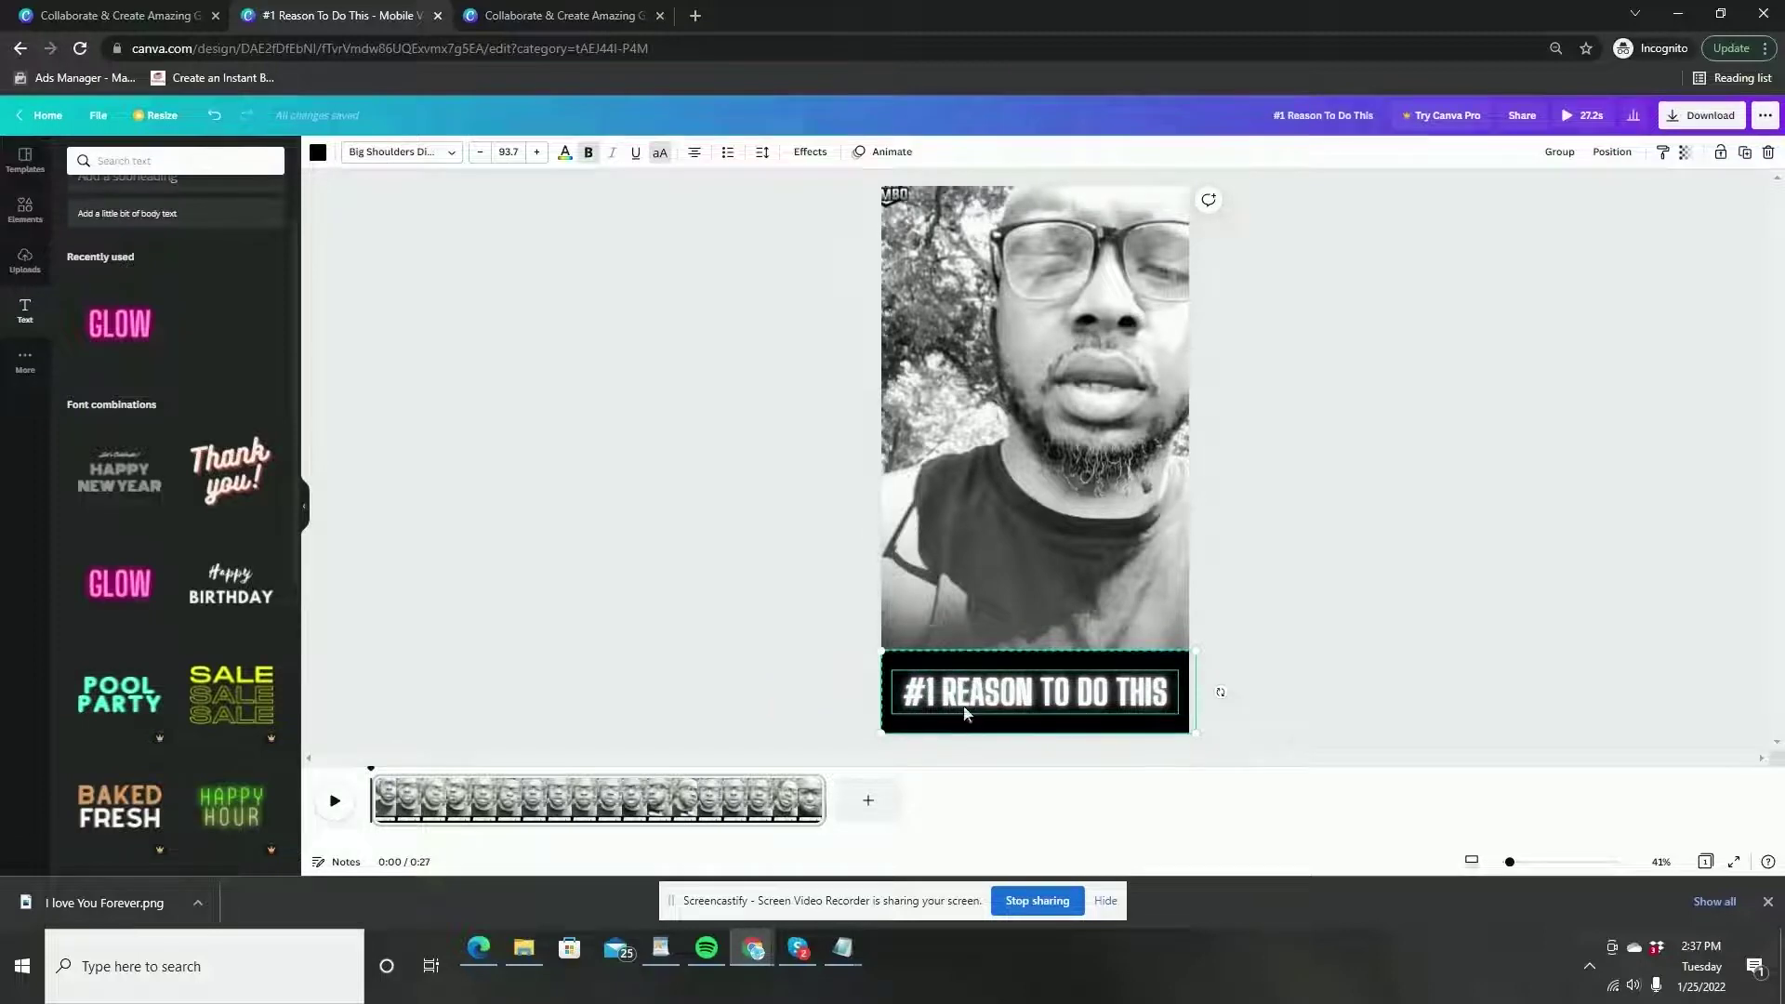
{"action": "left_click", "coordinate": [897, 156]}
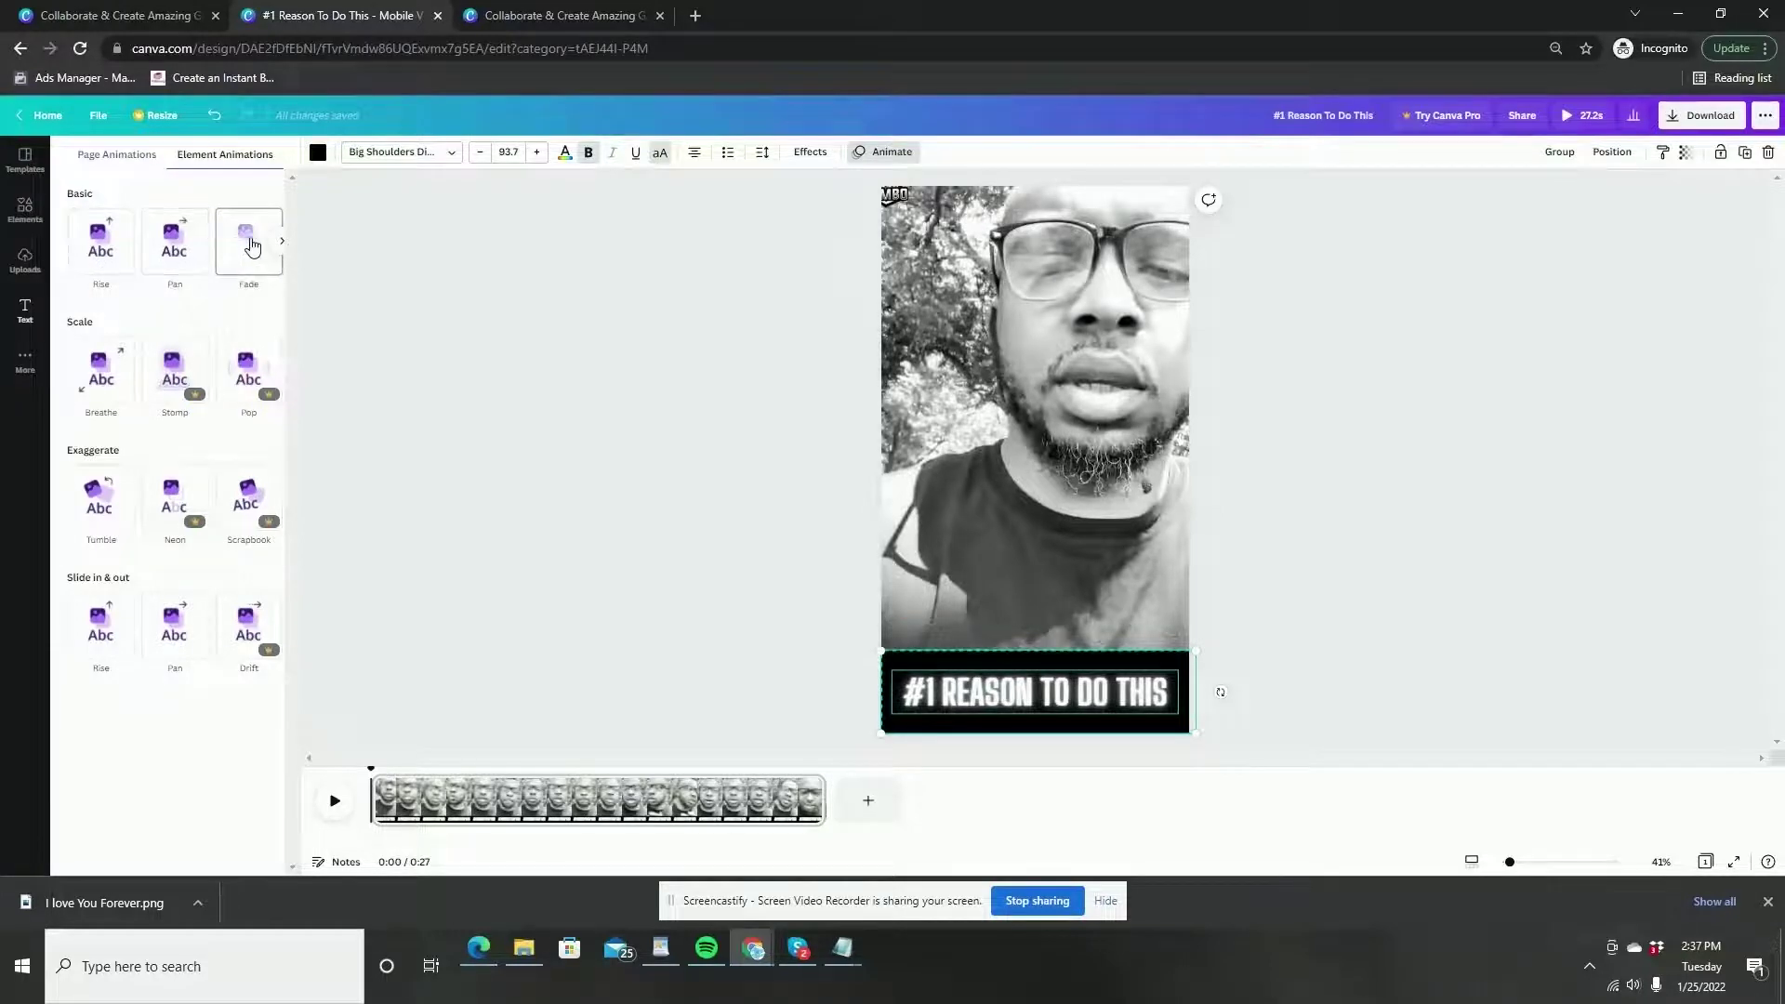
{"action": "left_click", "coordinate": [280, 243]}
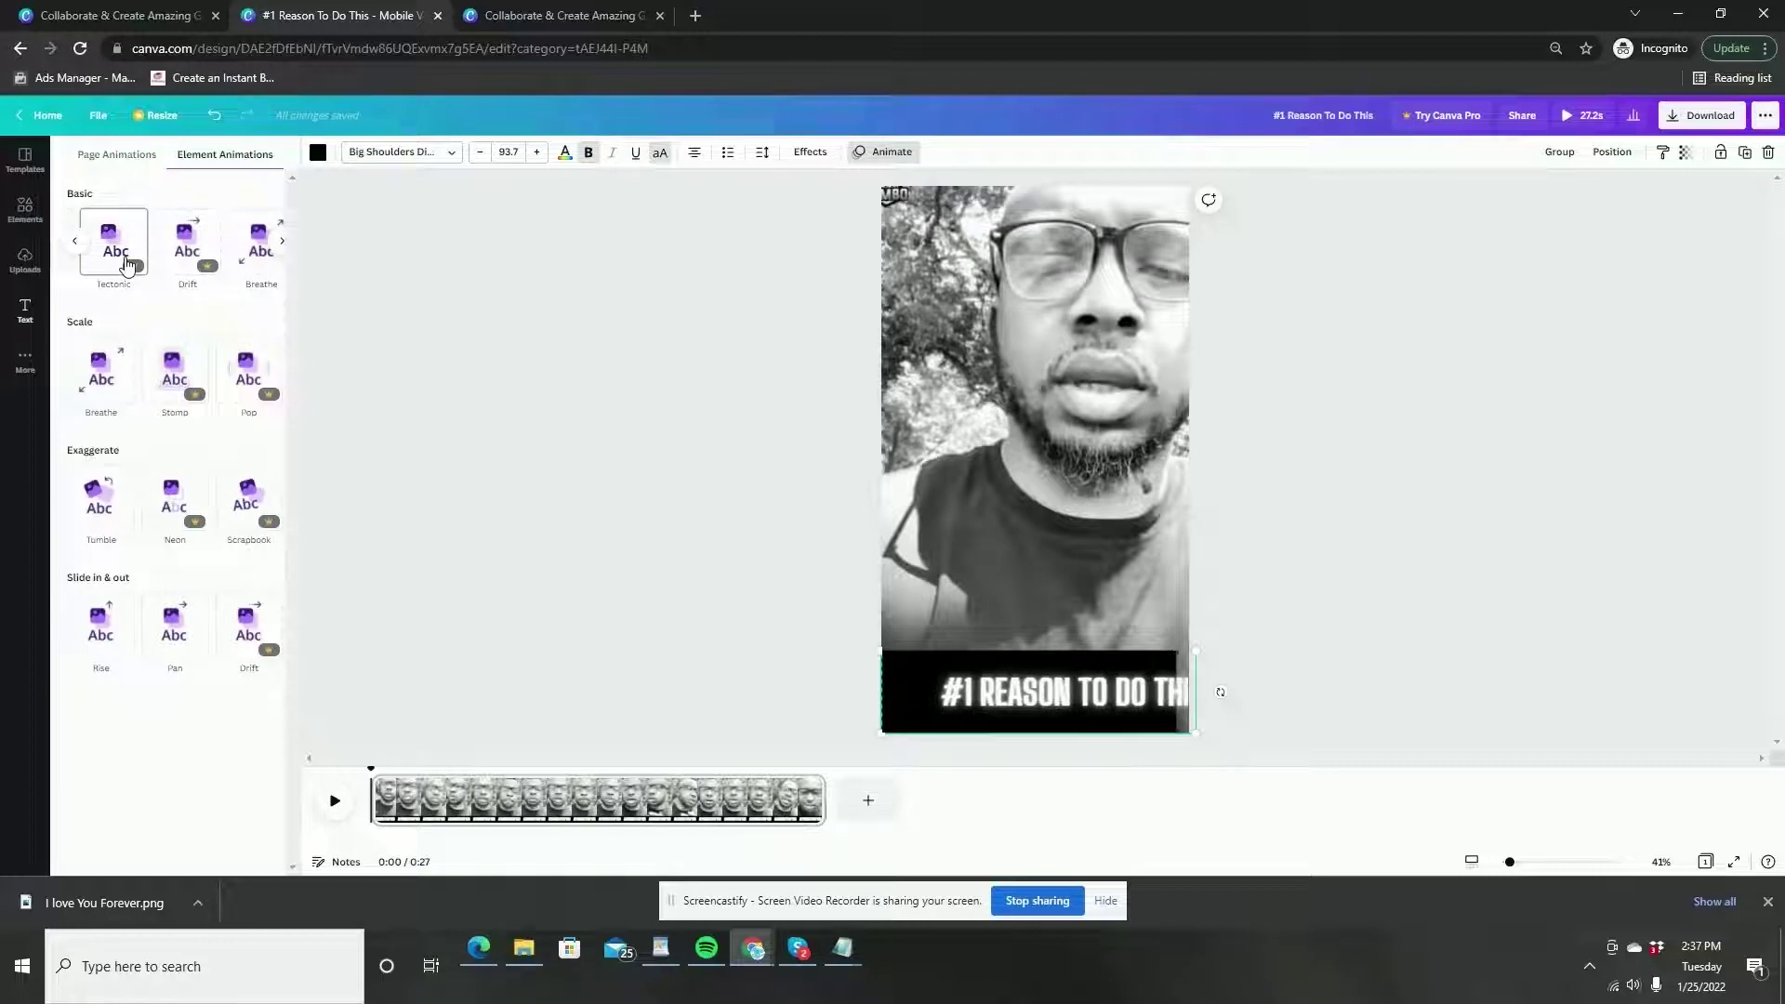
{"action": "left_click", "coordinate": [257, 265]}
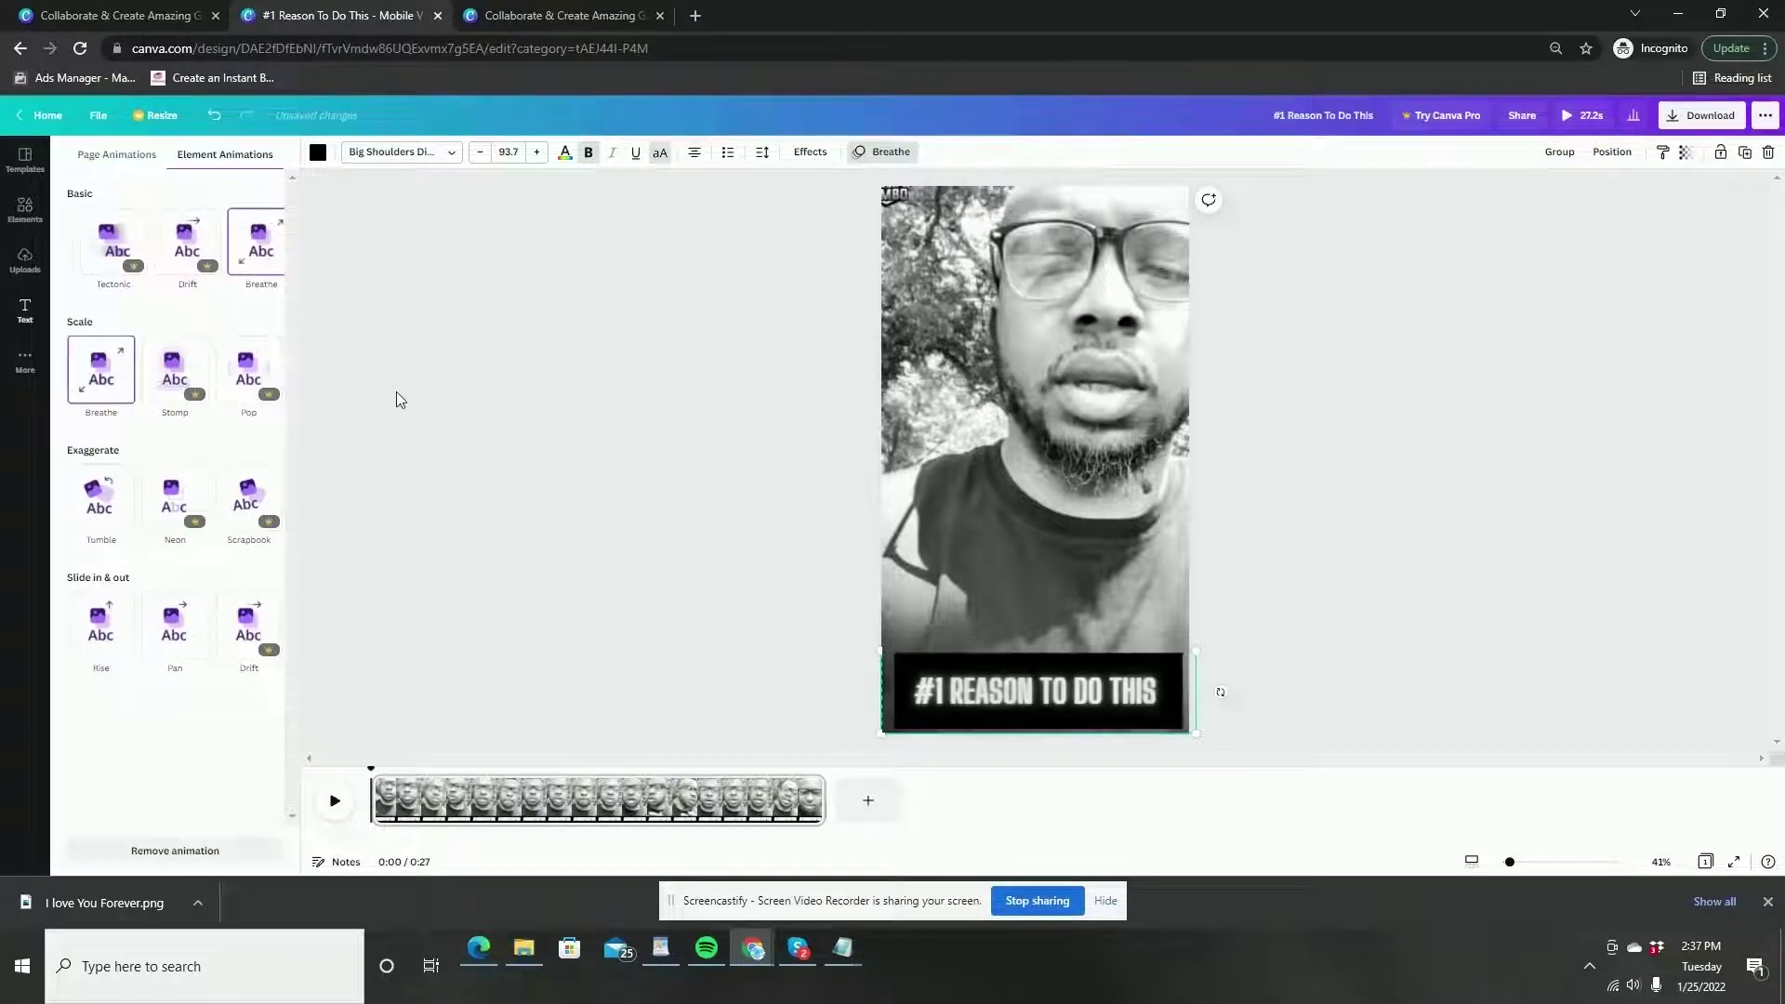
{"action": "left_click", "coordinate": [1569, 123]}
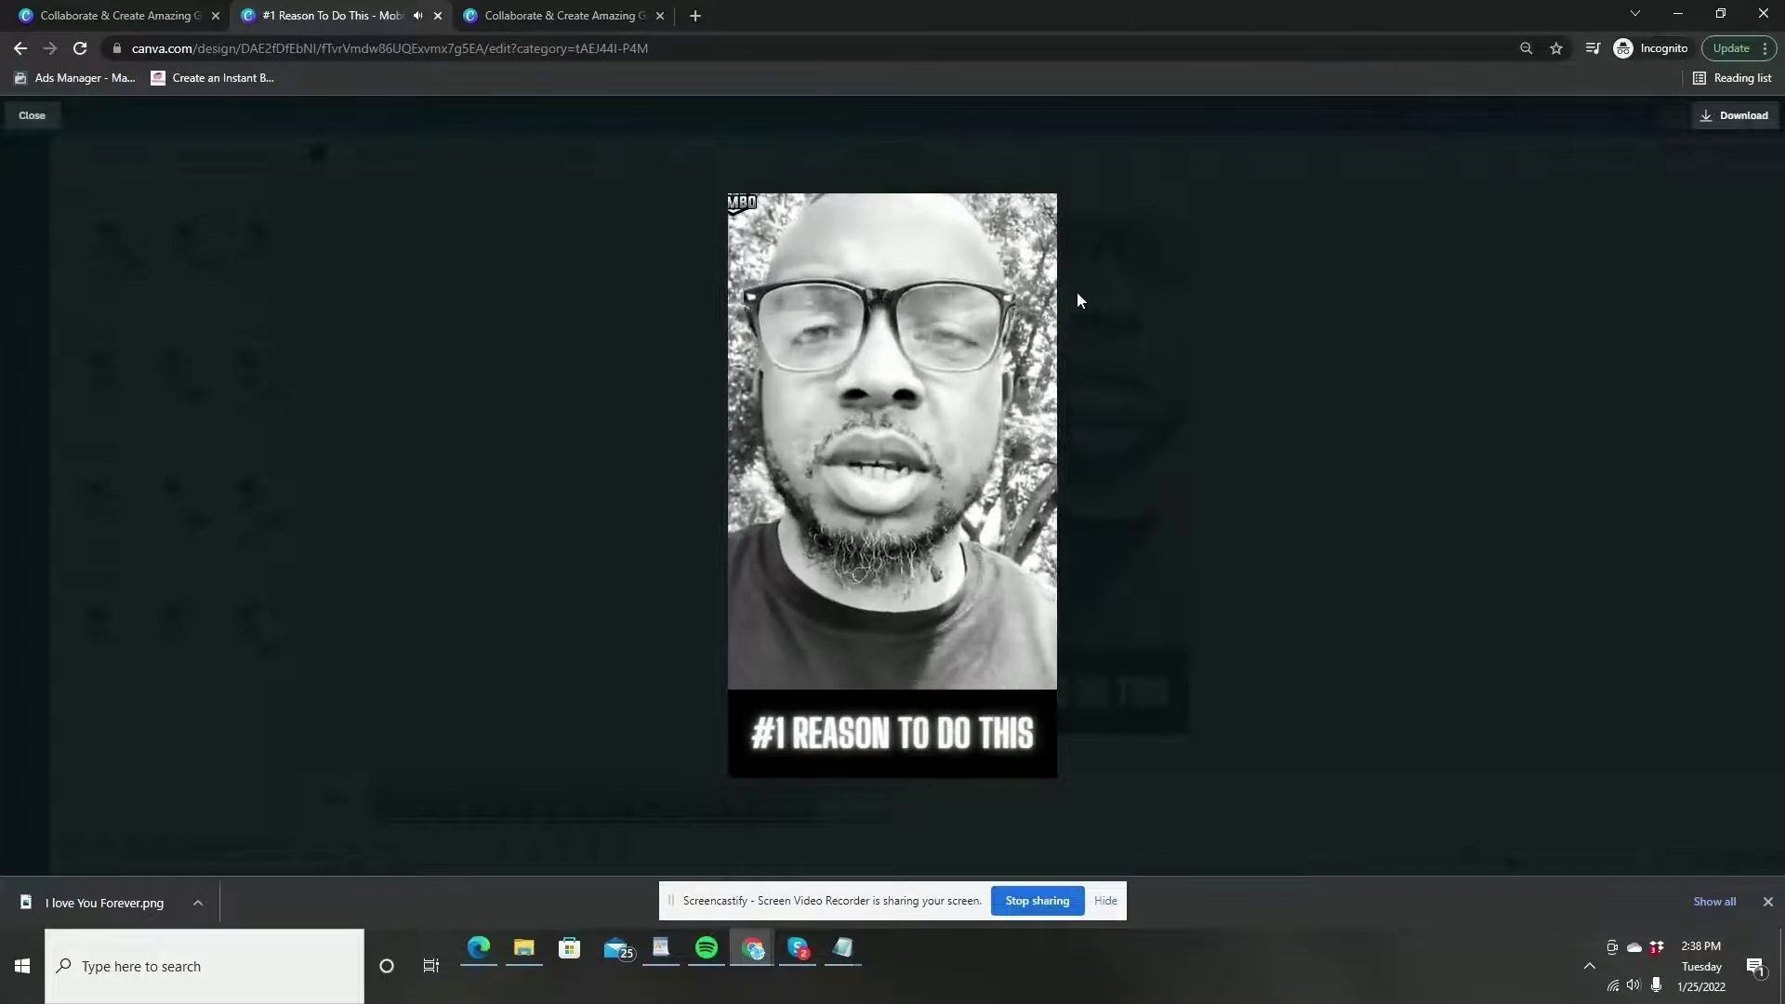
{"action": "left_click", "coordinate": [30, 117]}
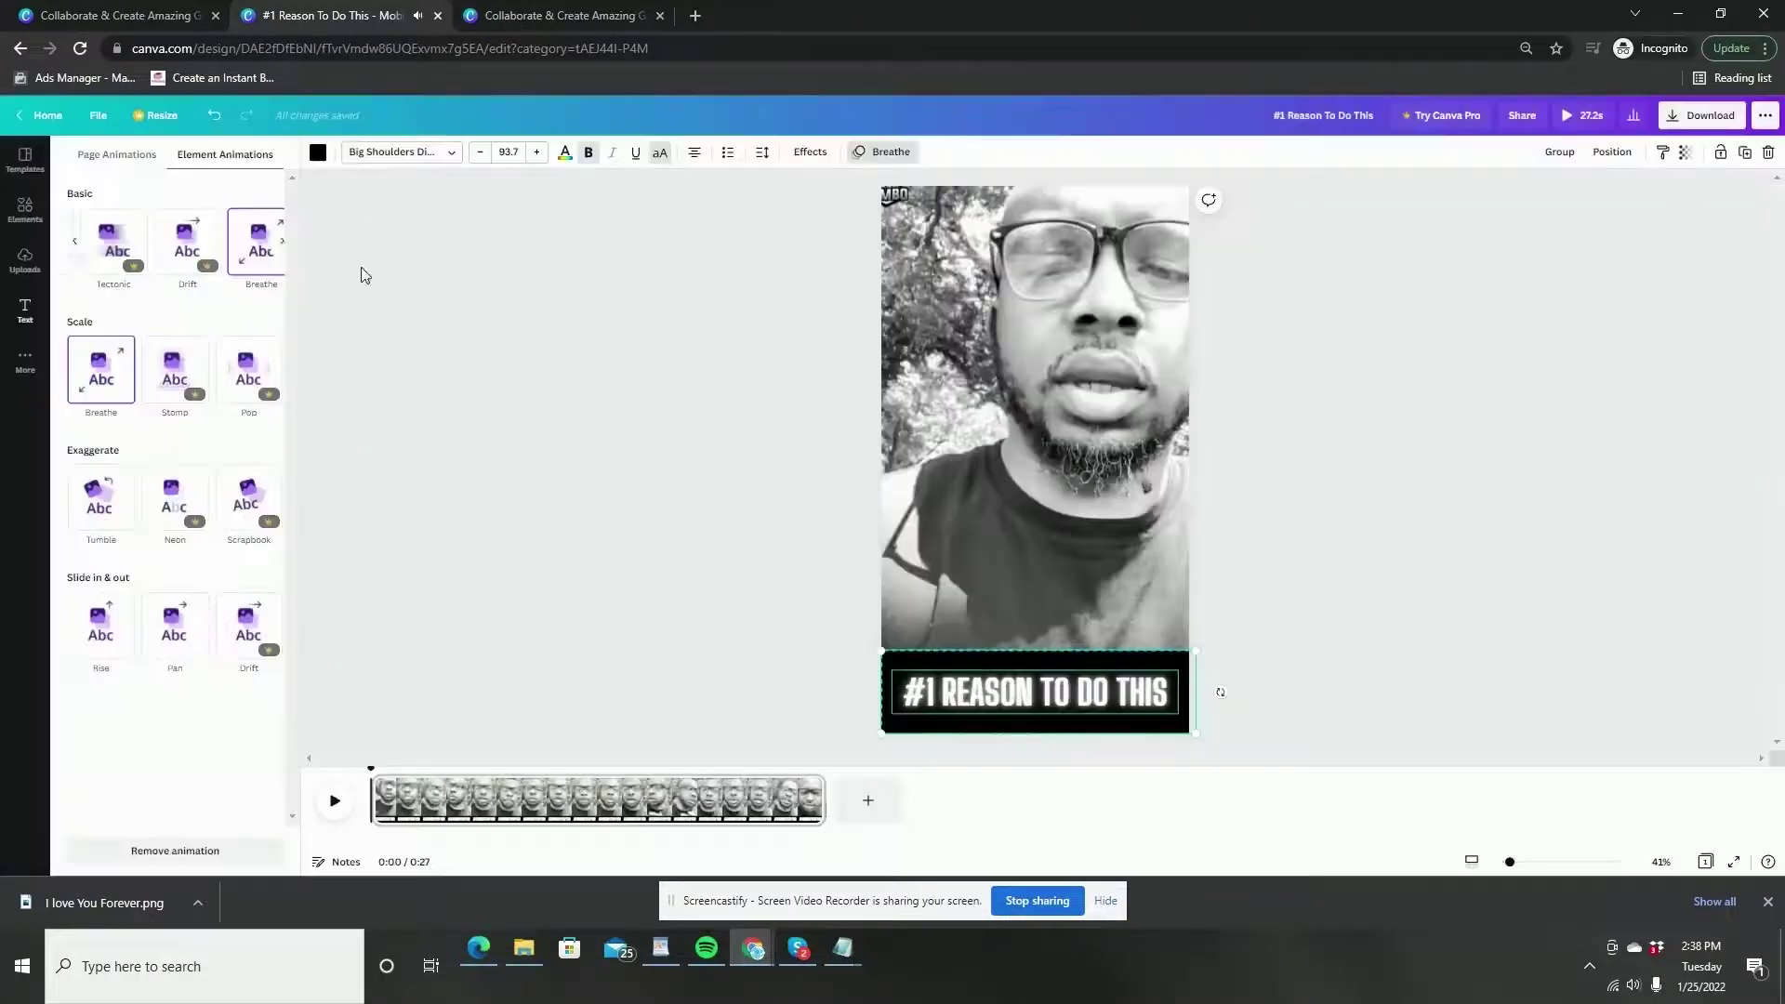
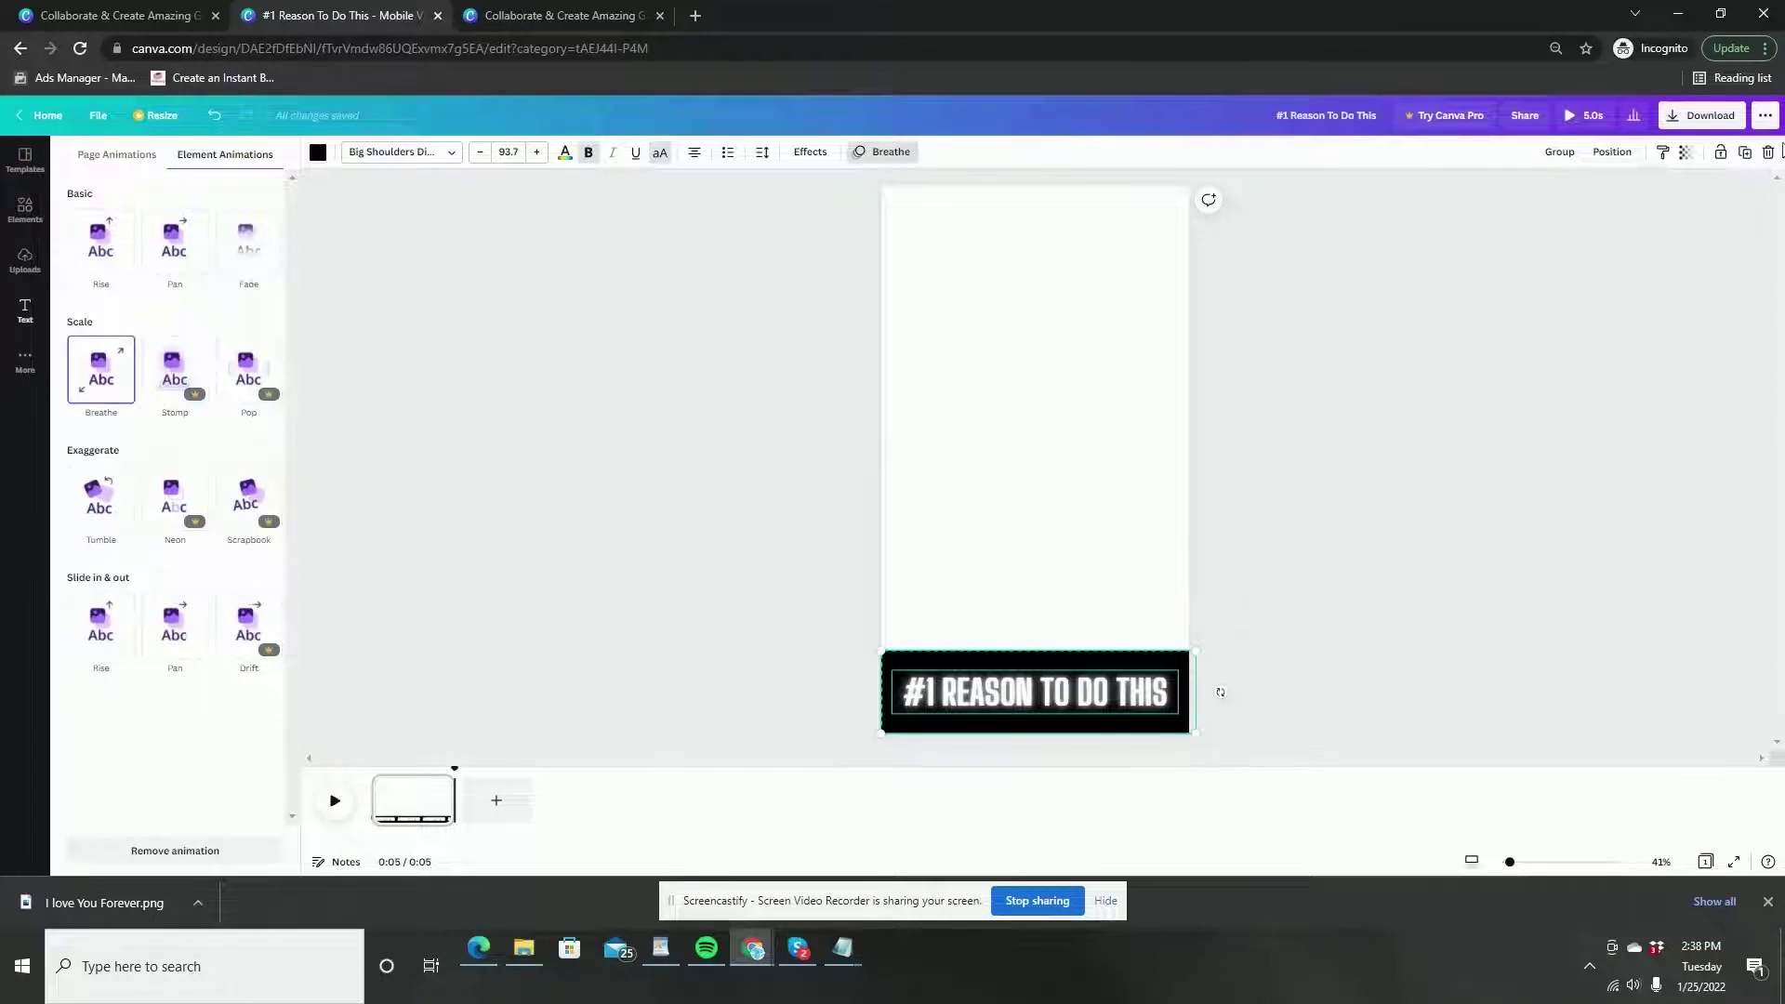
Delete the band and caption, and fill the empty page with the black glitch-framed "Follow my style diary" template from TikTok End Frame
{"action": "left_click", "coordinate": [1769, 154]}
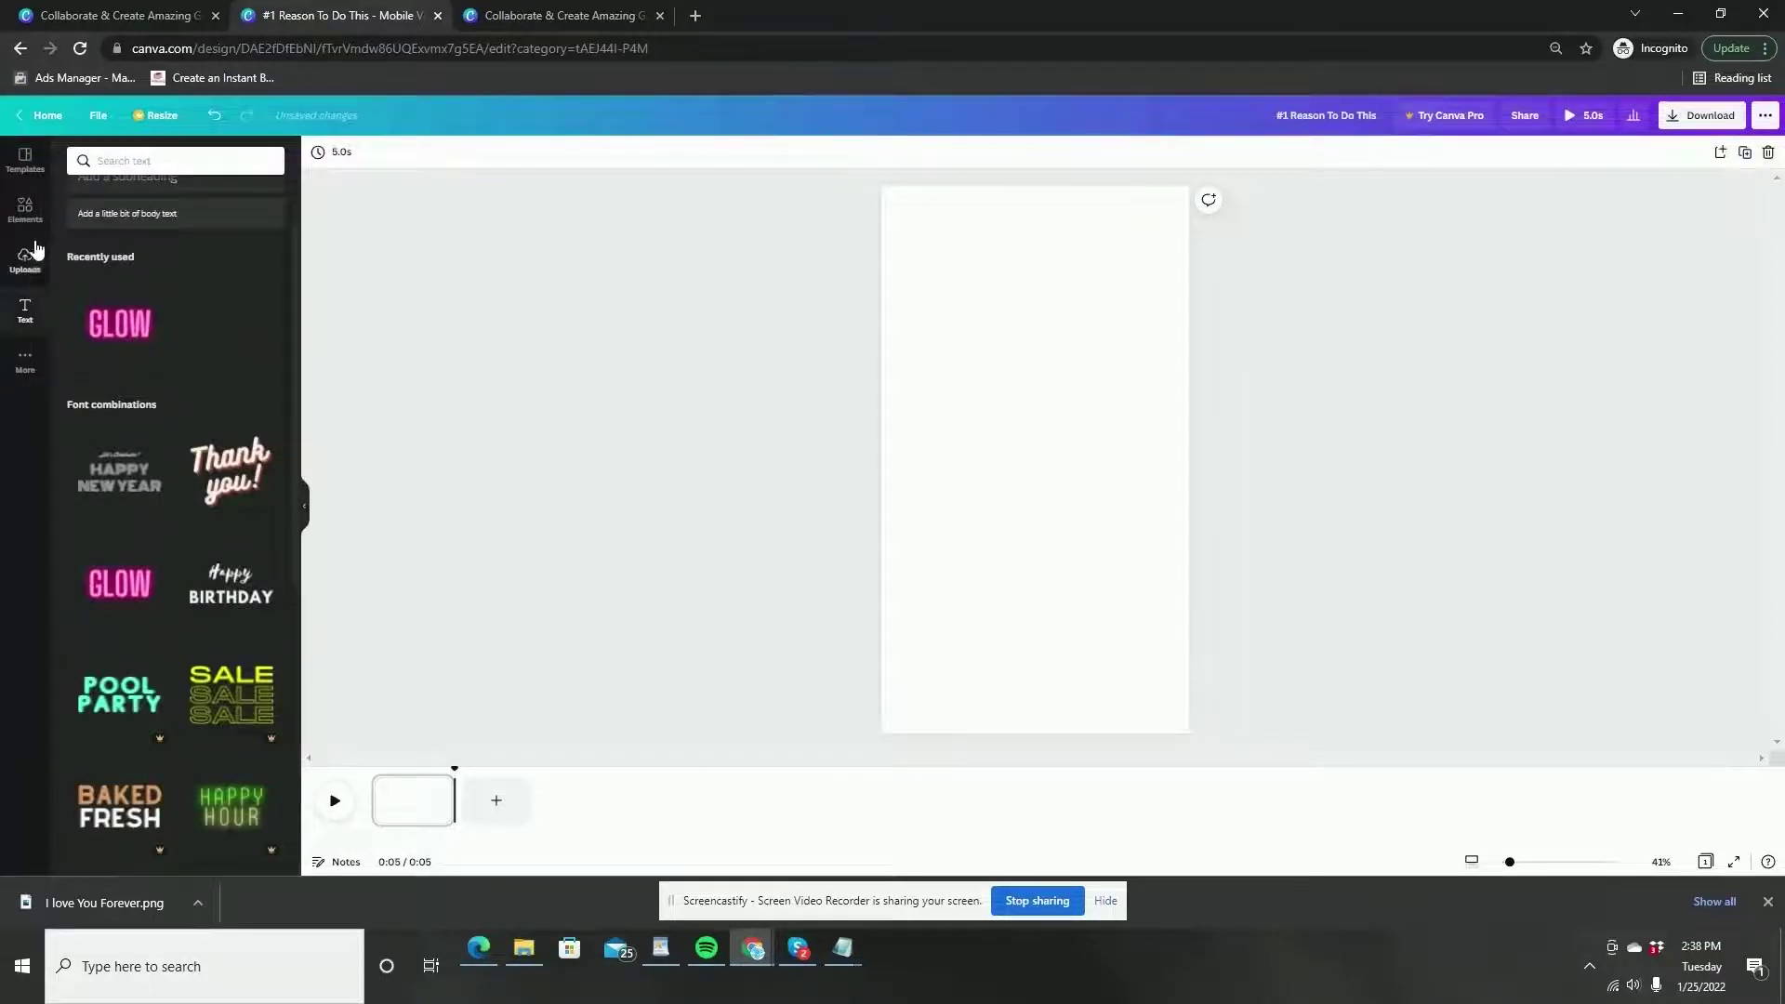
{"action": "left_click", "coordinate": [24, 177]}
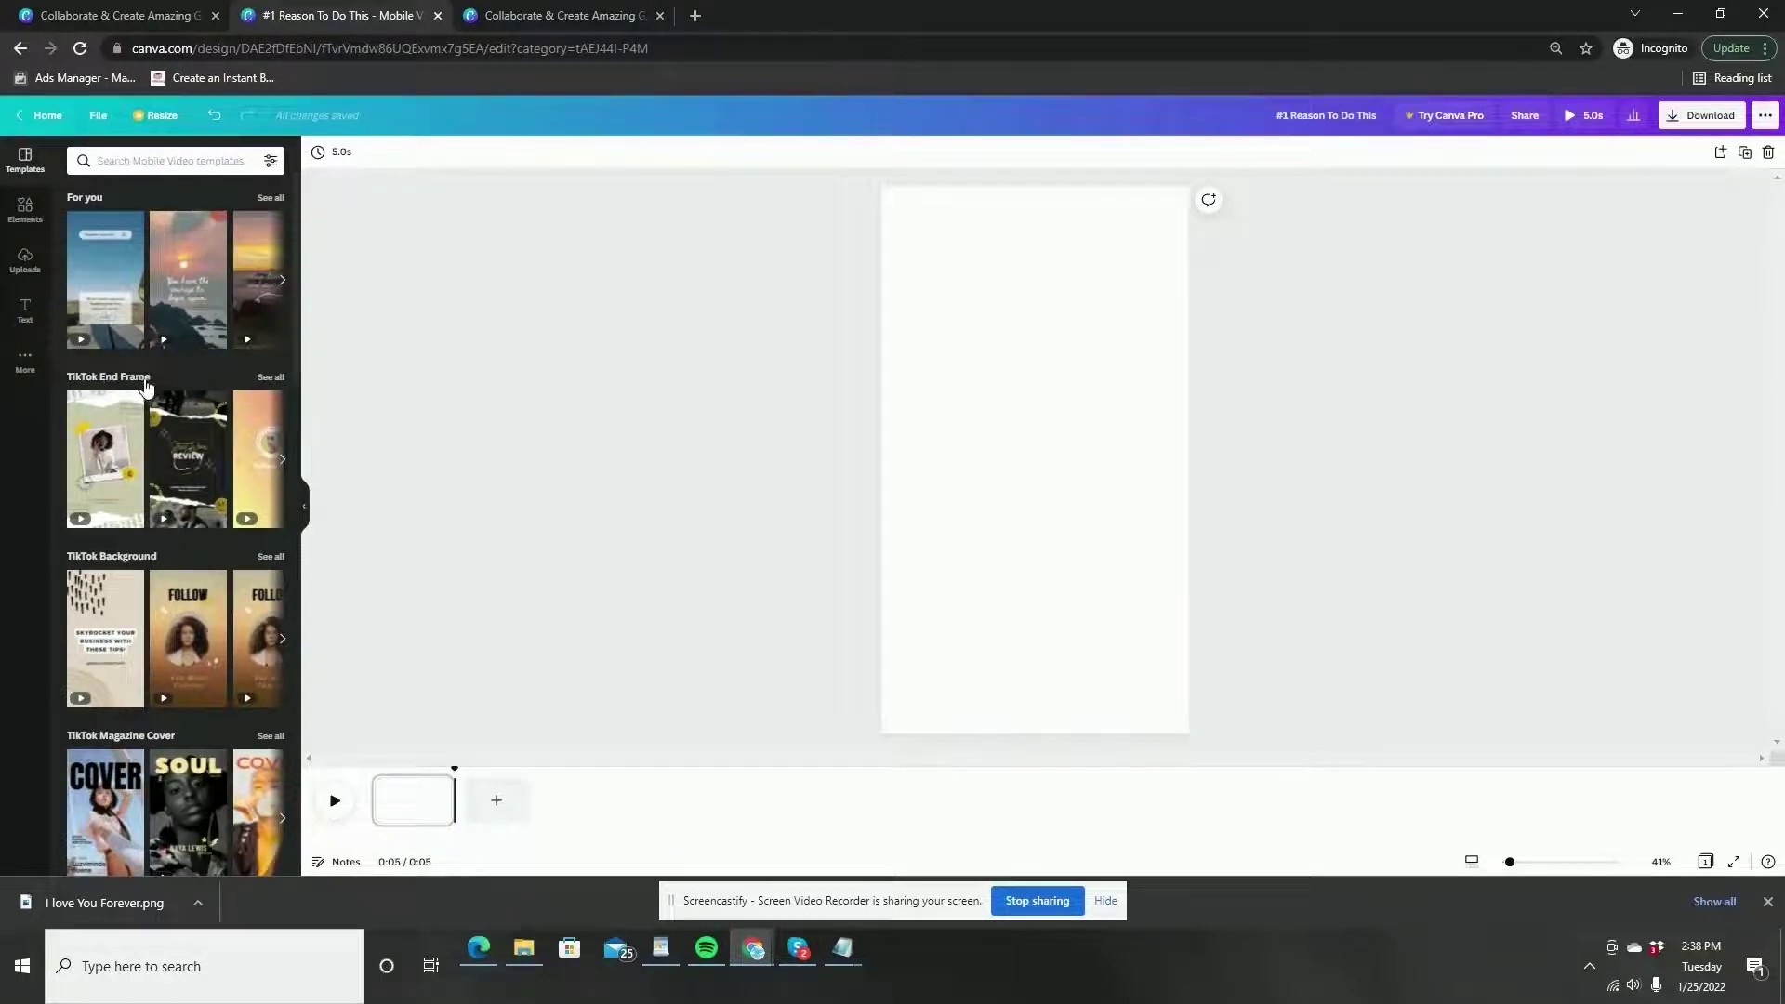
{"action": "left_click", "coordinate": [268, 377]}
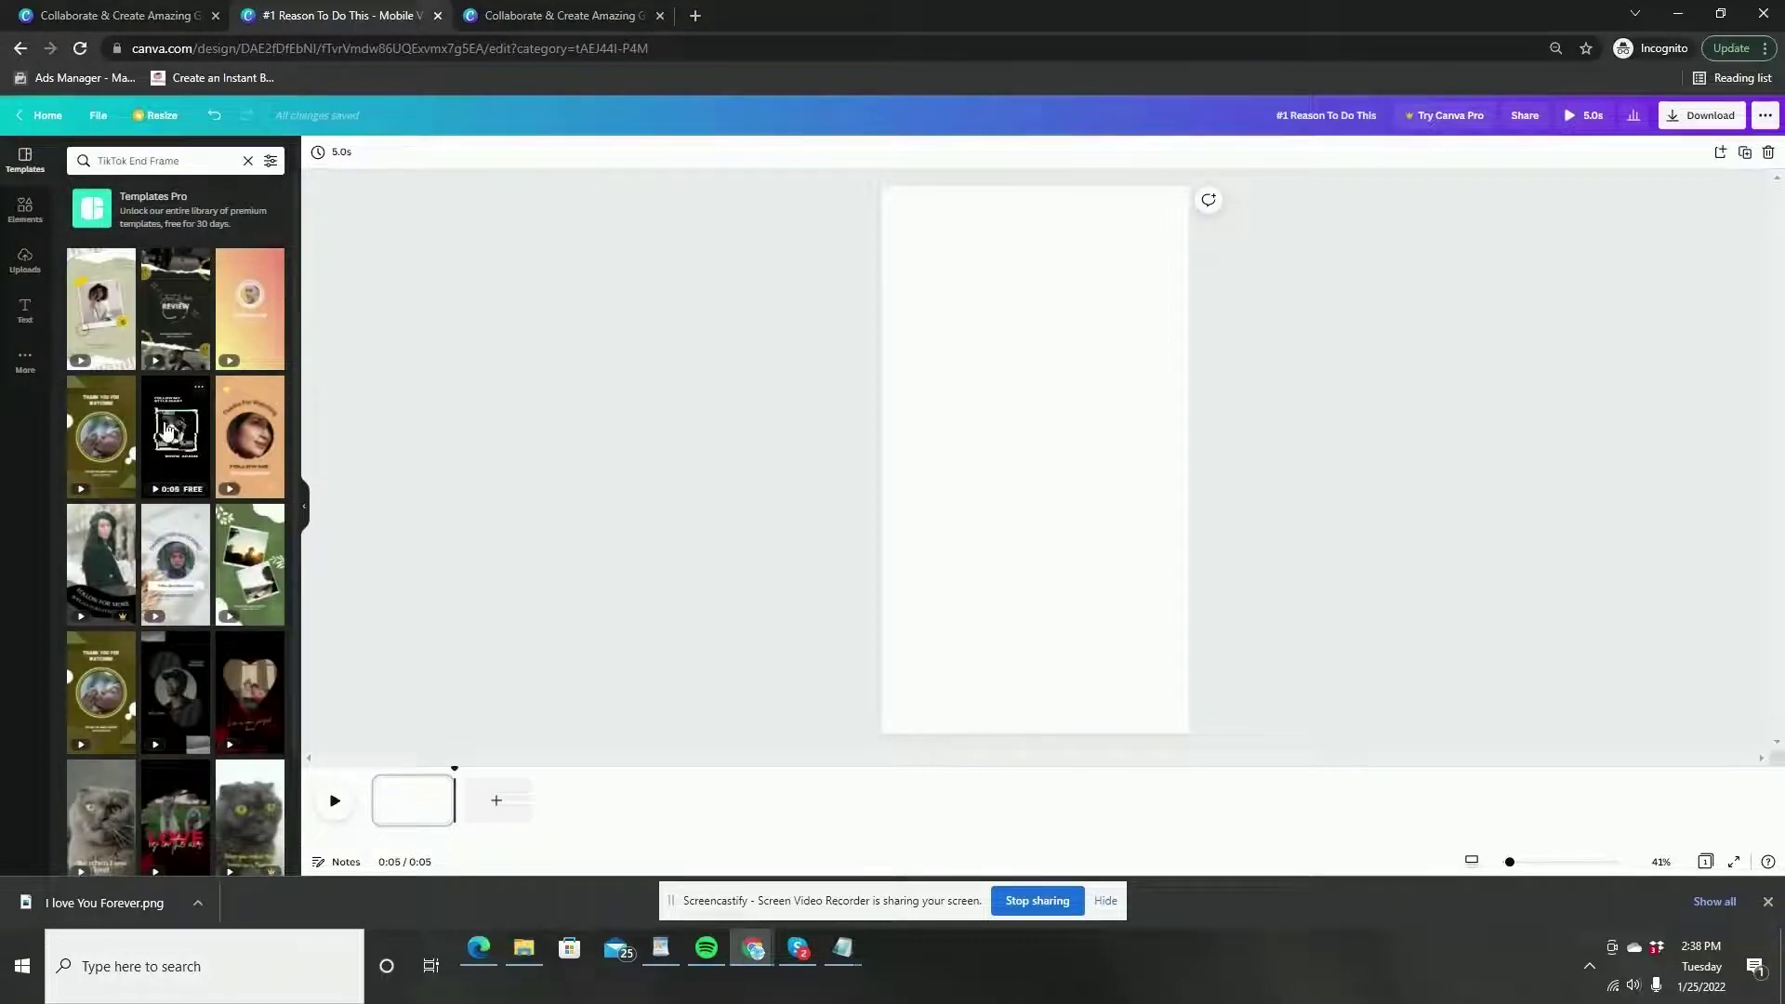
{"action": "left_click", "coordinate": [178, 434]}
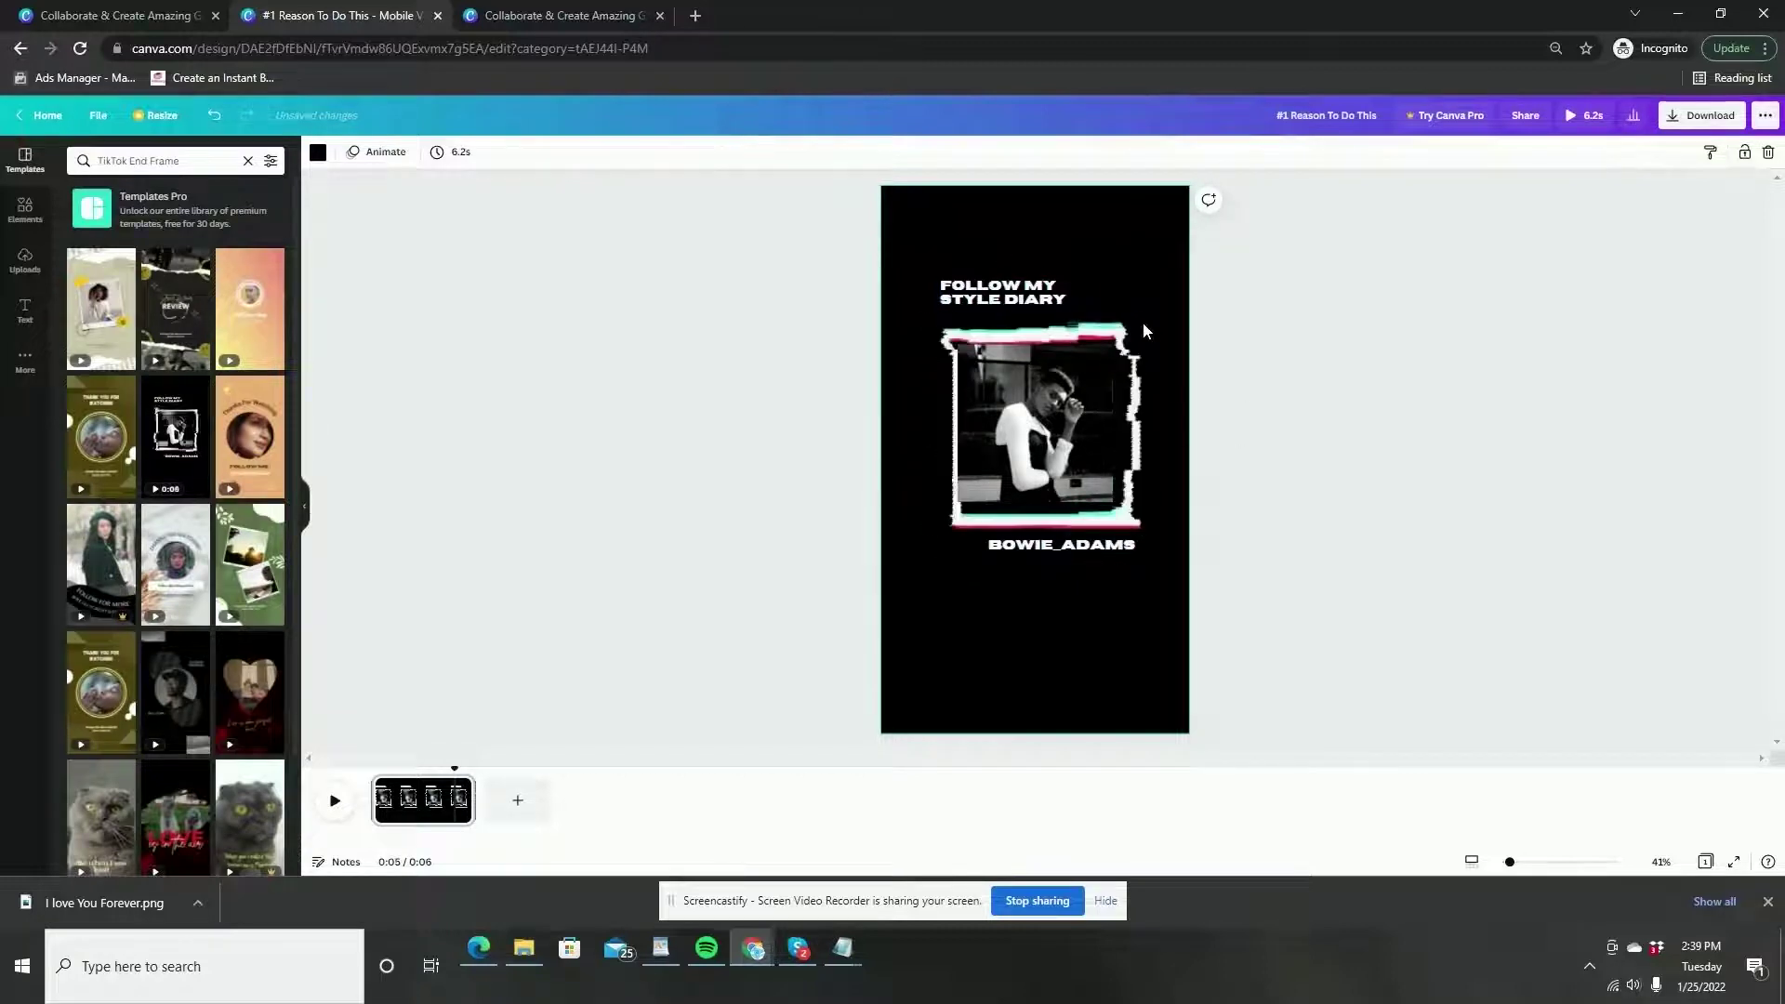
Change the end frame's "FOLLOW MY STYLE DIARY" heading to "FOLLOW ME"
{"action": "left_click", "coordinate": [1042, 299]}
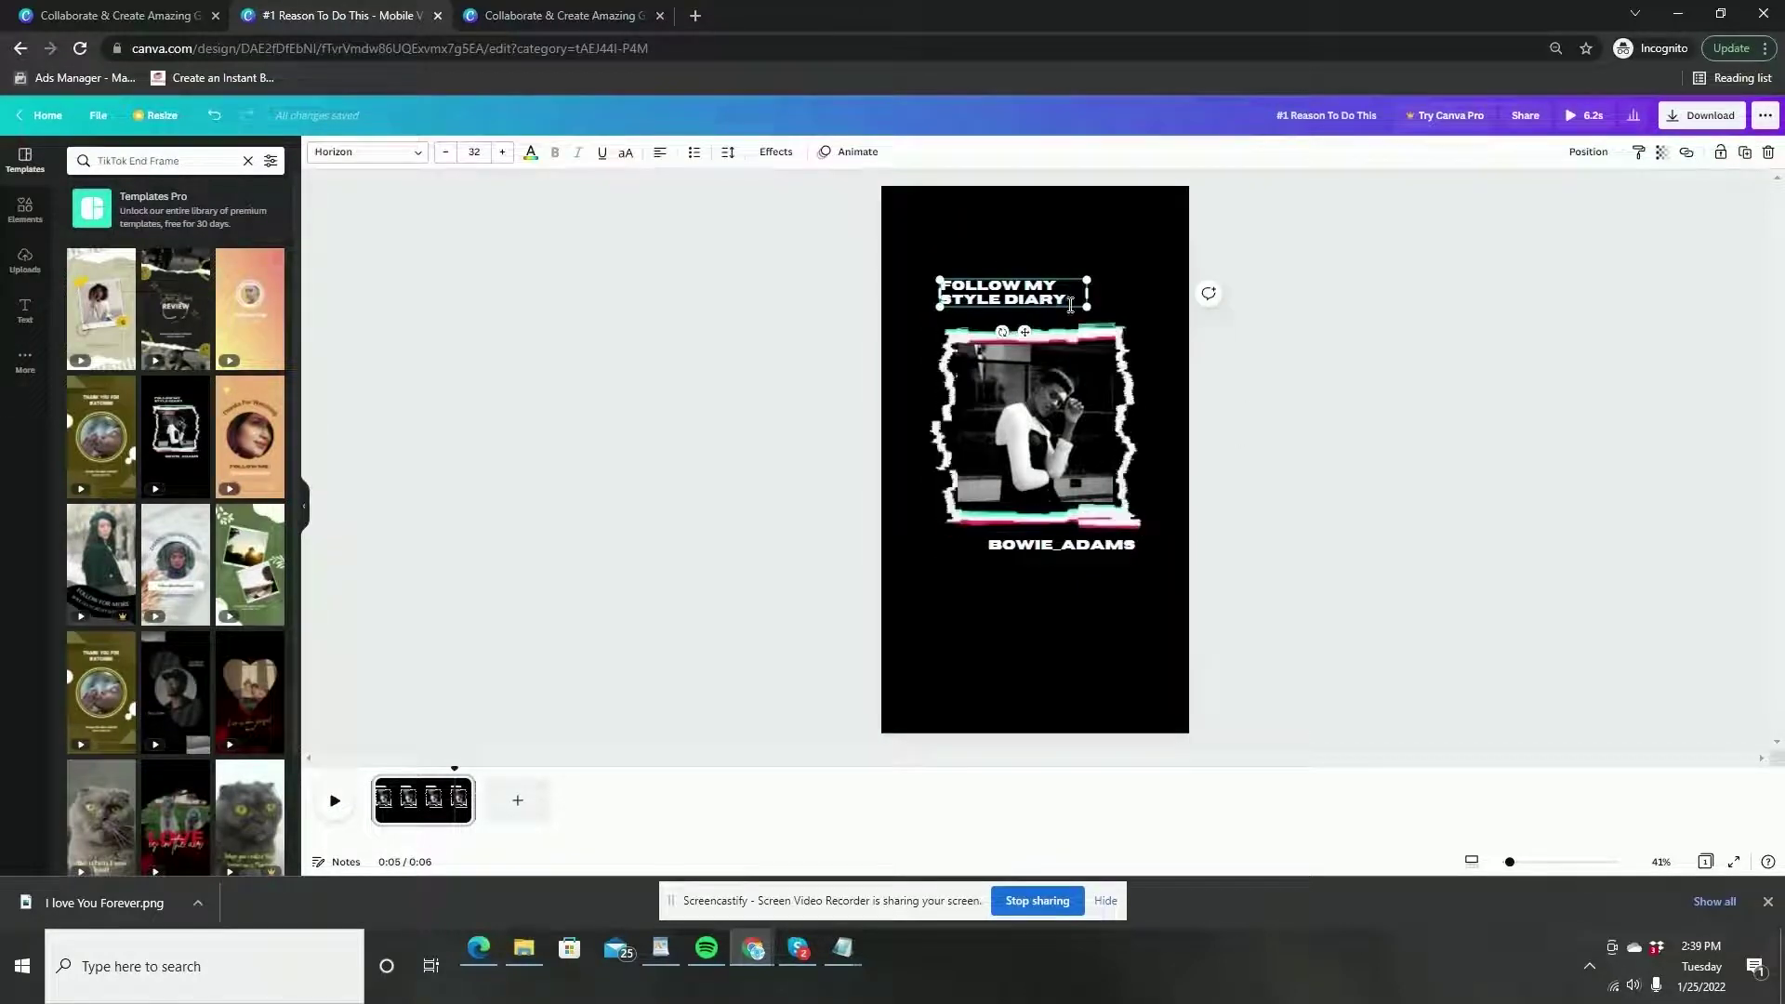
{"action": "double_click", "coordinate": [1069, 305]}
{"action": "key", "text": "BackSpace"}
{"action": "key", "text": "BackSpace"}
{"action": "key", "text": "BackSpace"}
{"action": "key", "text": "BackSpace"}
{"action": "key", "text": "BackSpace"}
{"action": "key", "text": "BackSpace"}
{"action": "key", "text": "BackSpace"}
{"action": "key", "text": "BackSpace"}
{"action": "key", "text": "BackSpace"}
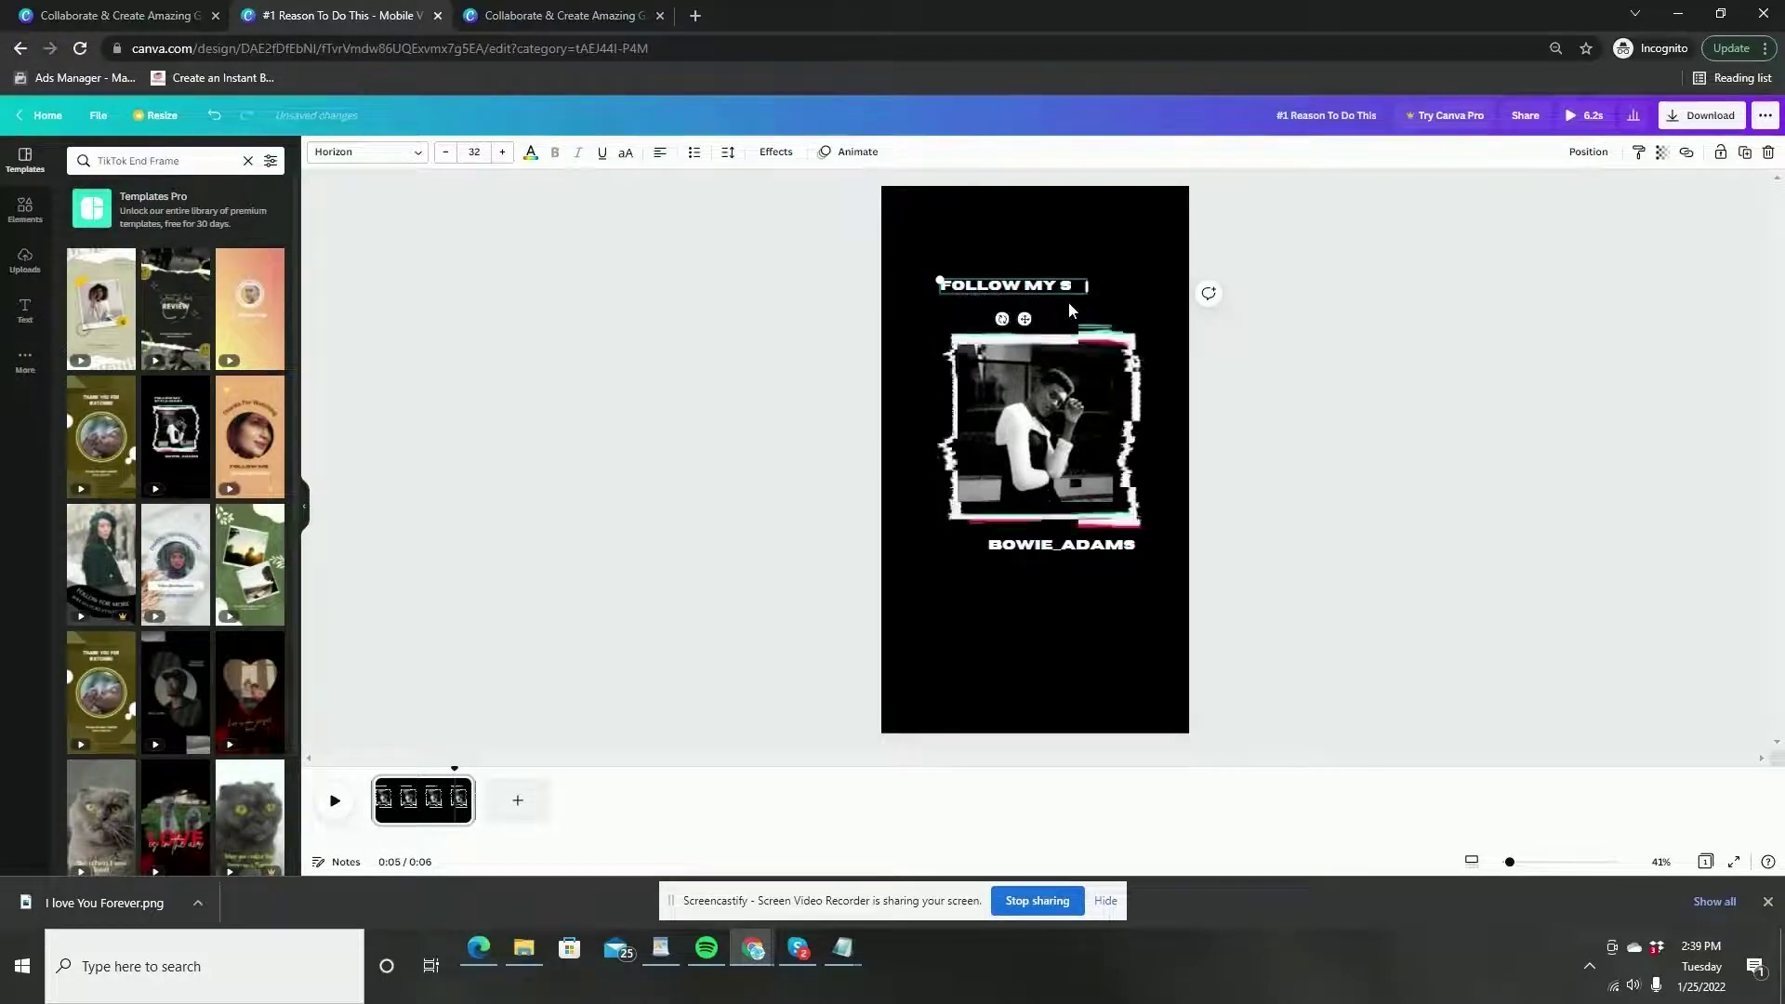
{"action": "type", "text": "E"}
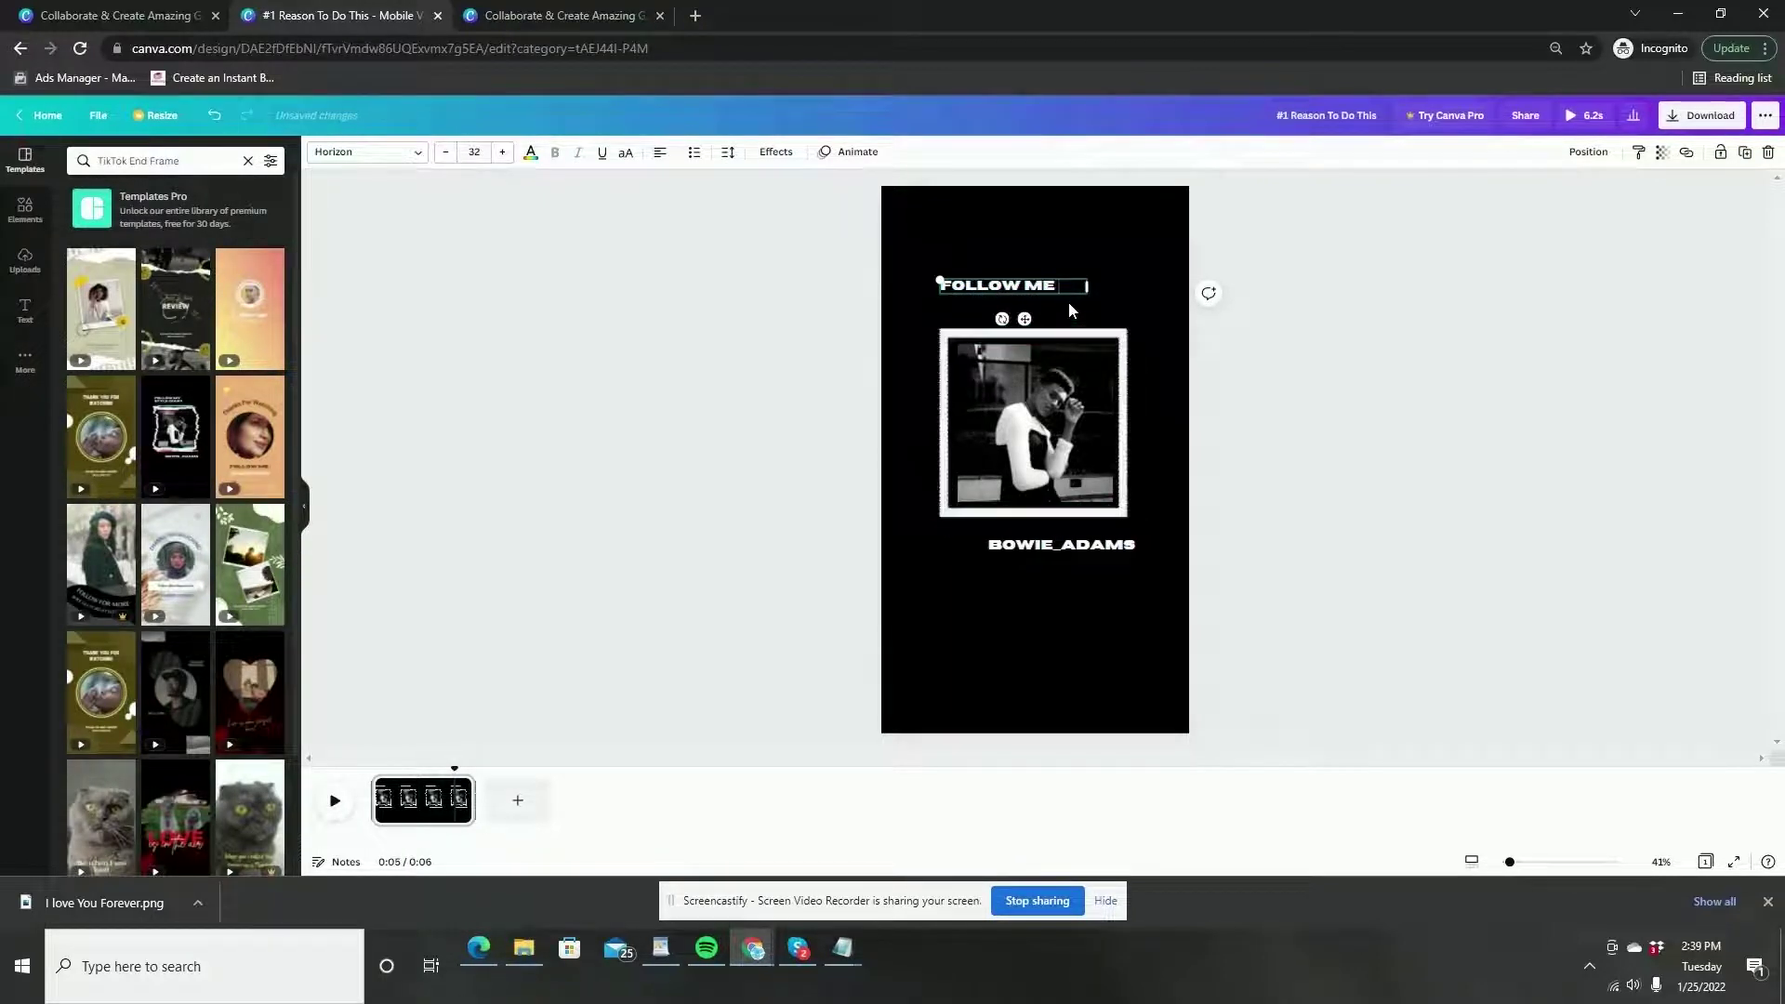
{"action": "type", "text": " @LAMBO"}
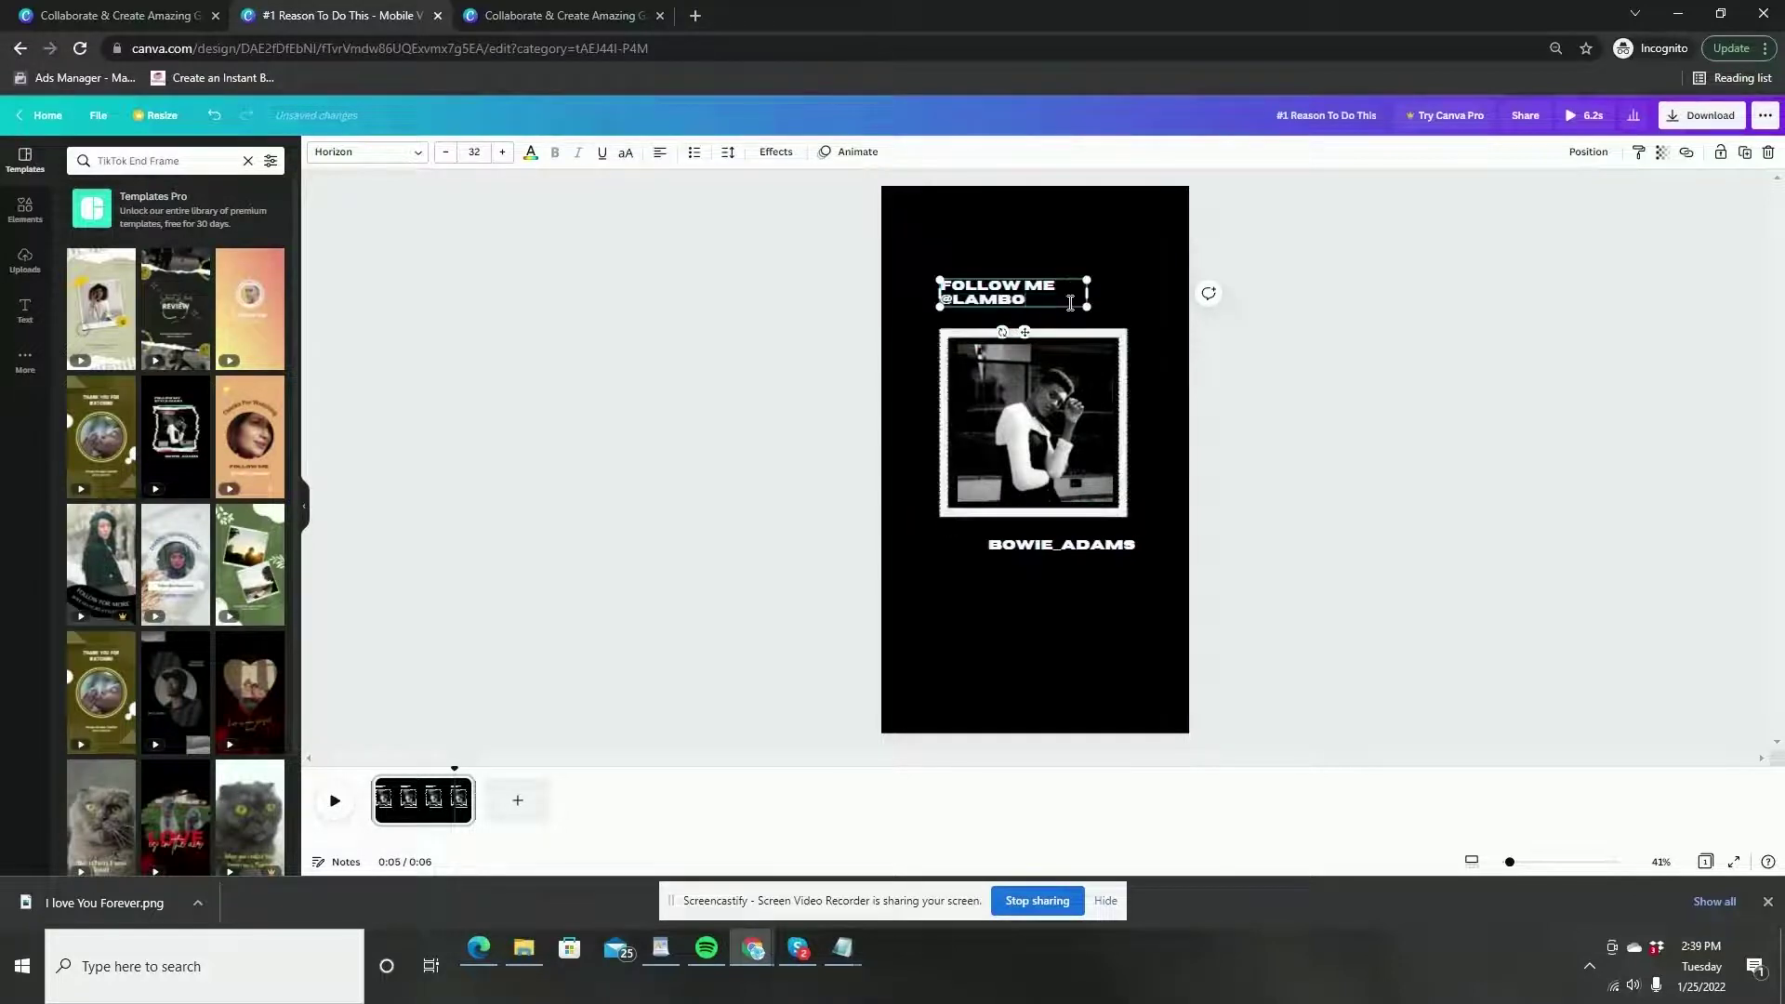
{"action": "type", "text": "PWITH"}
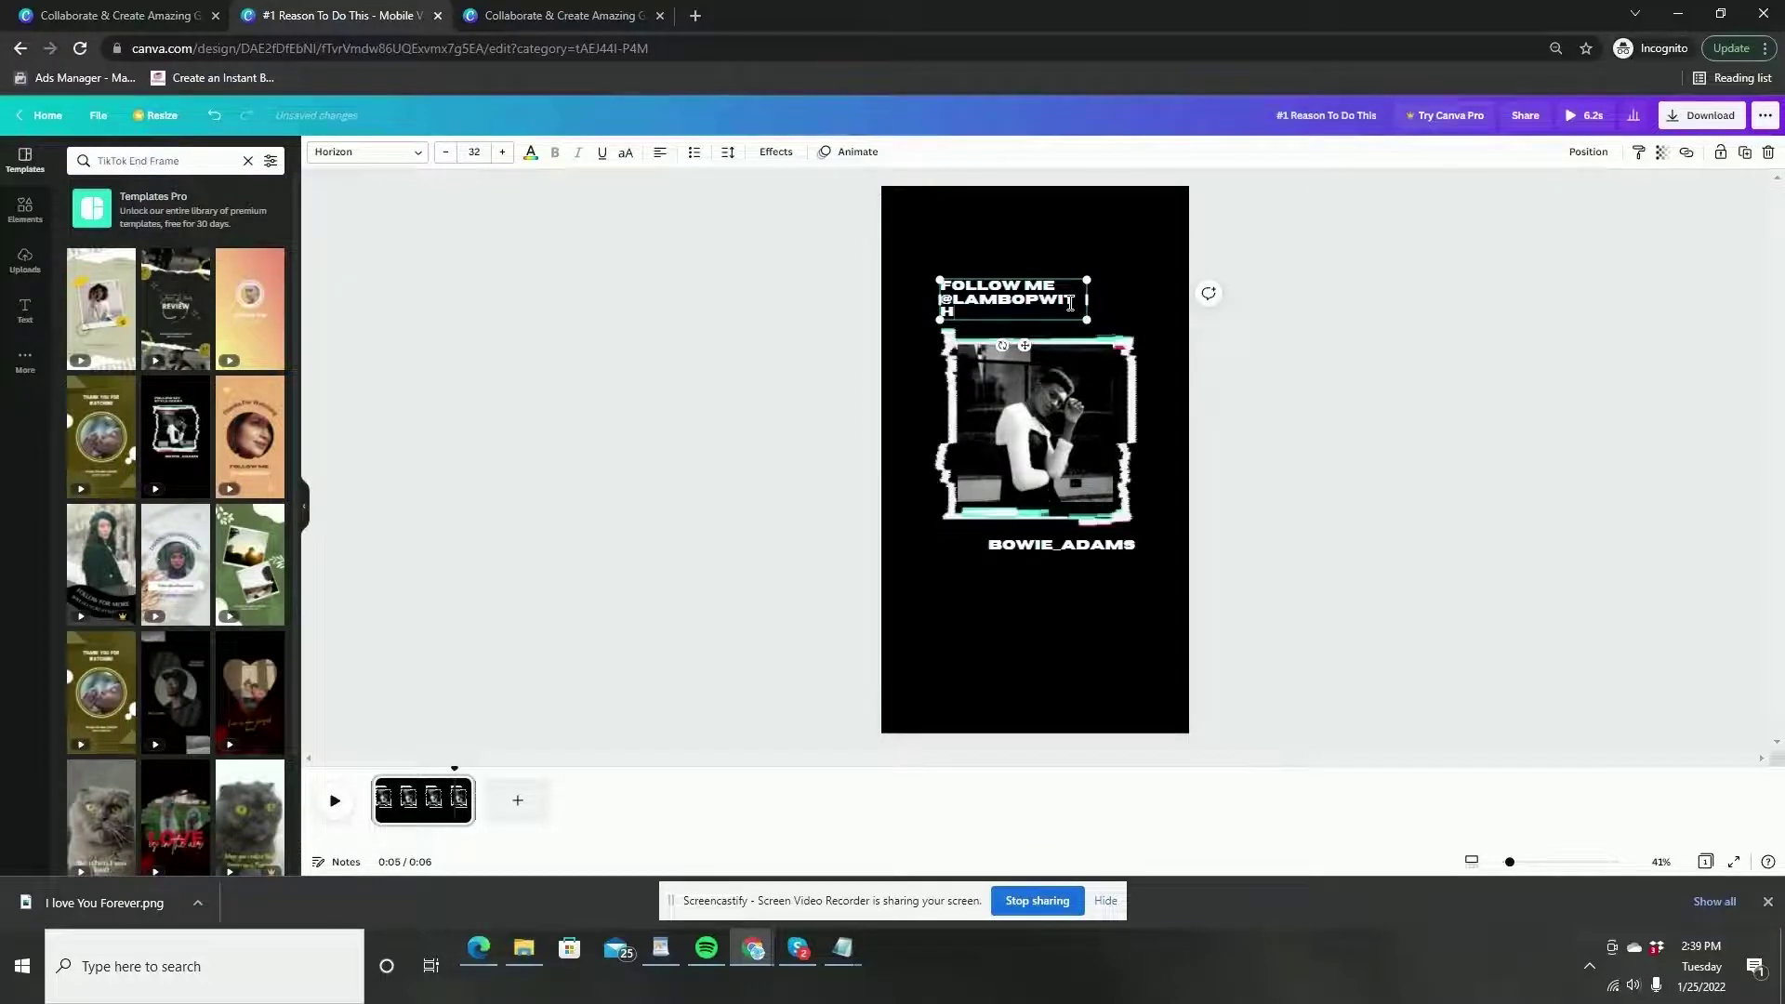
{"action": "type", "text": "LOVE"}
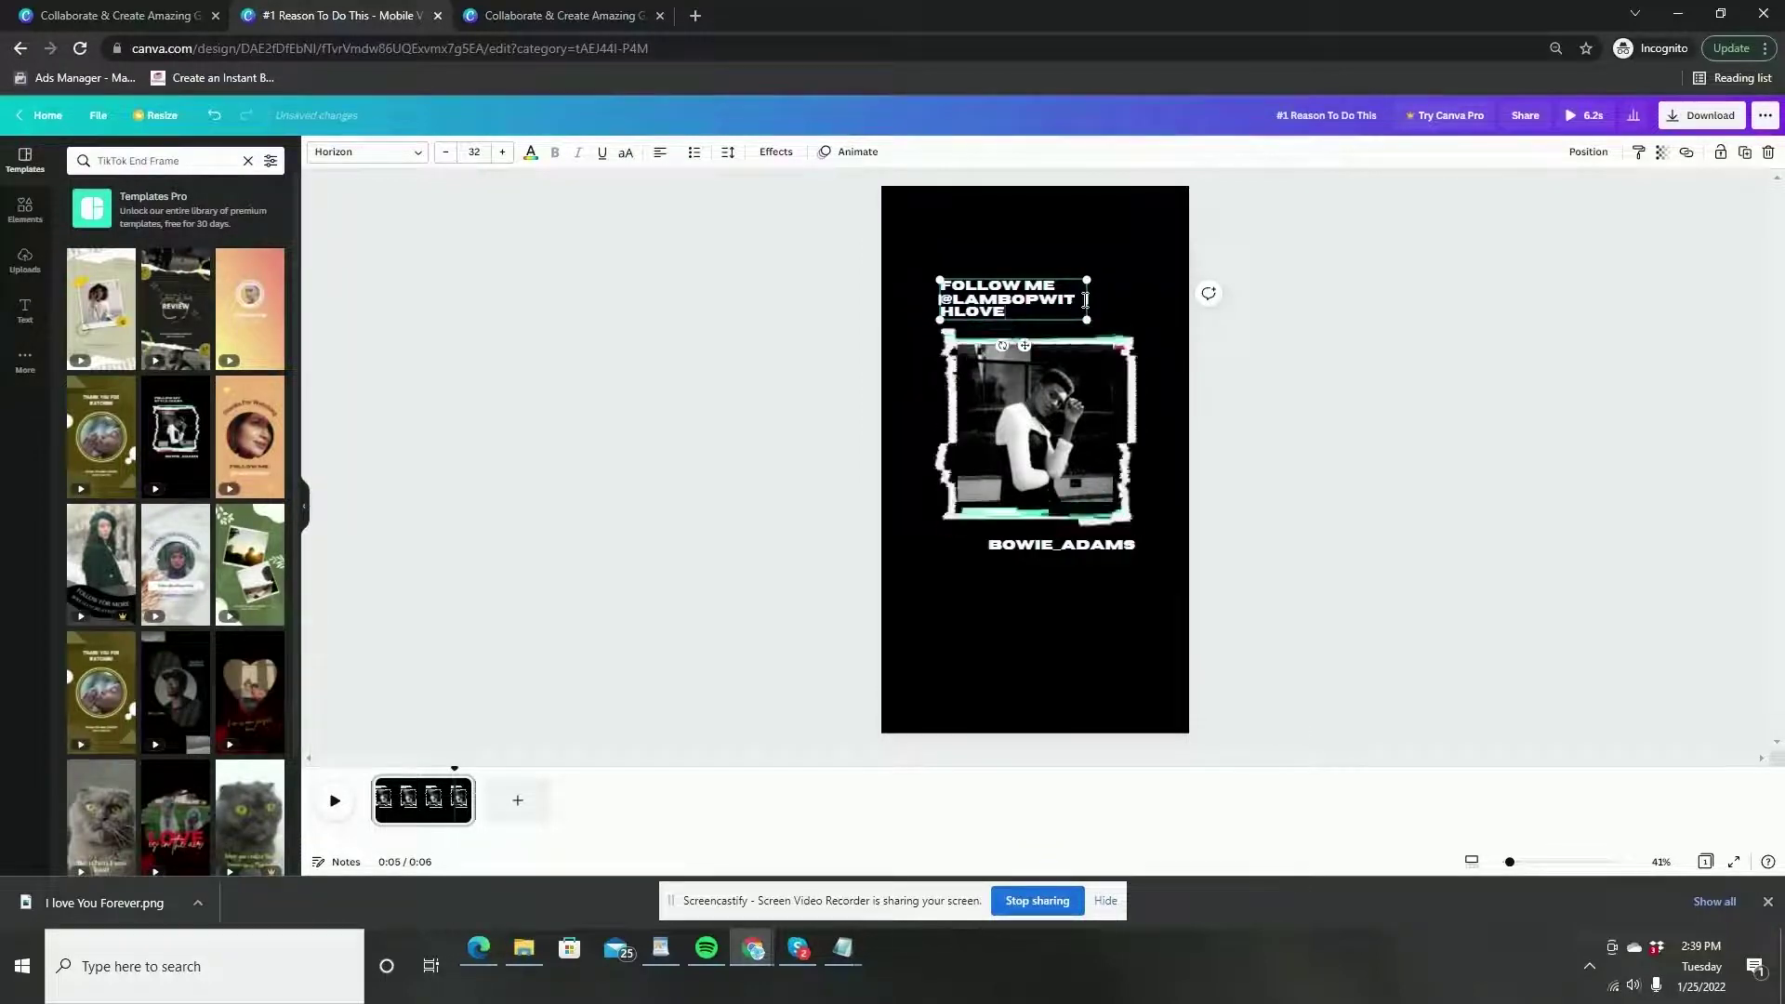
{"action": "left_click_drag", "start_coordinate": [1087, 298], "coordinate": [1153, 301]}
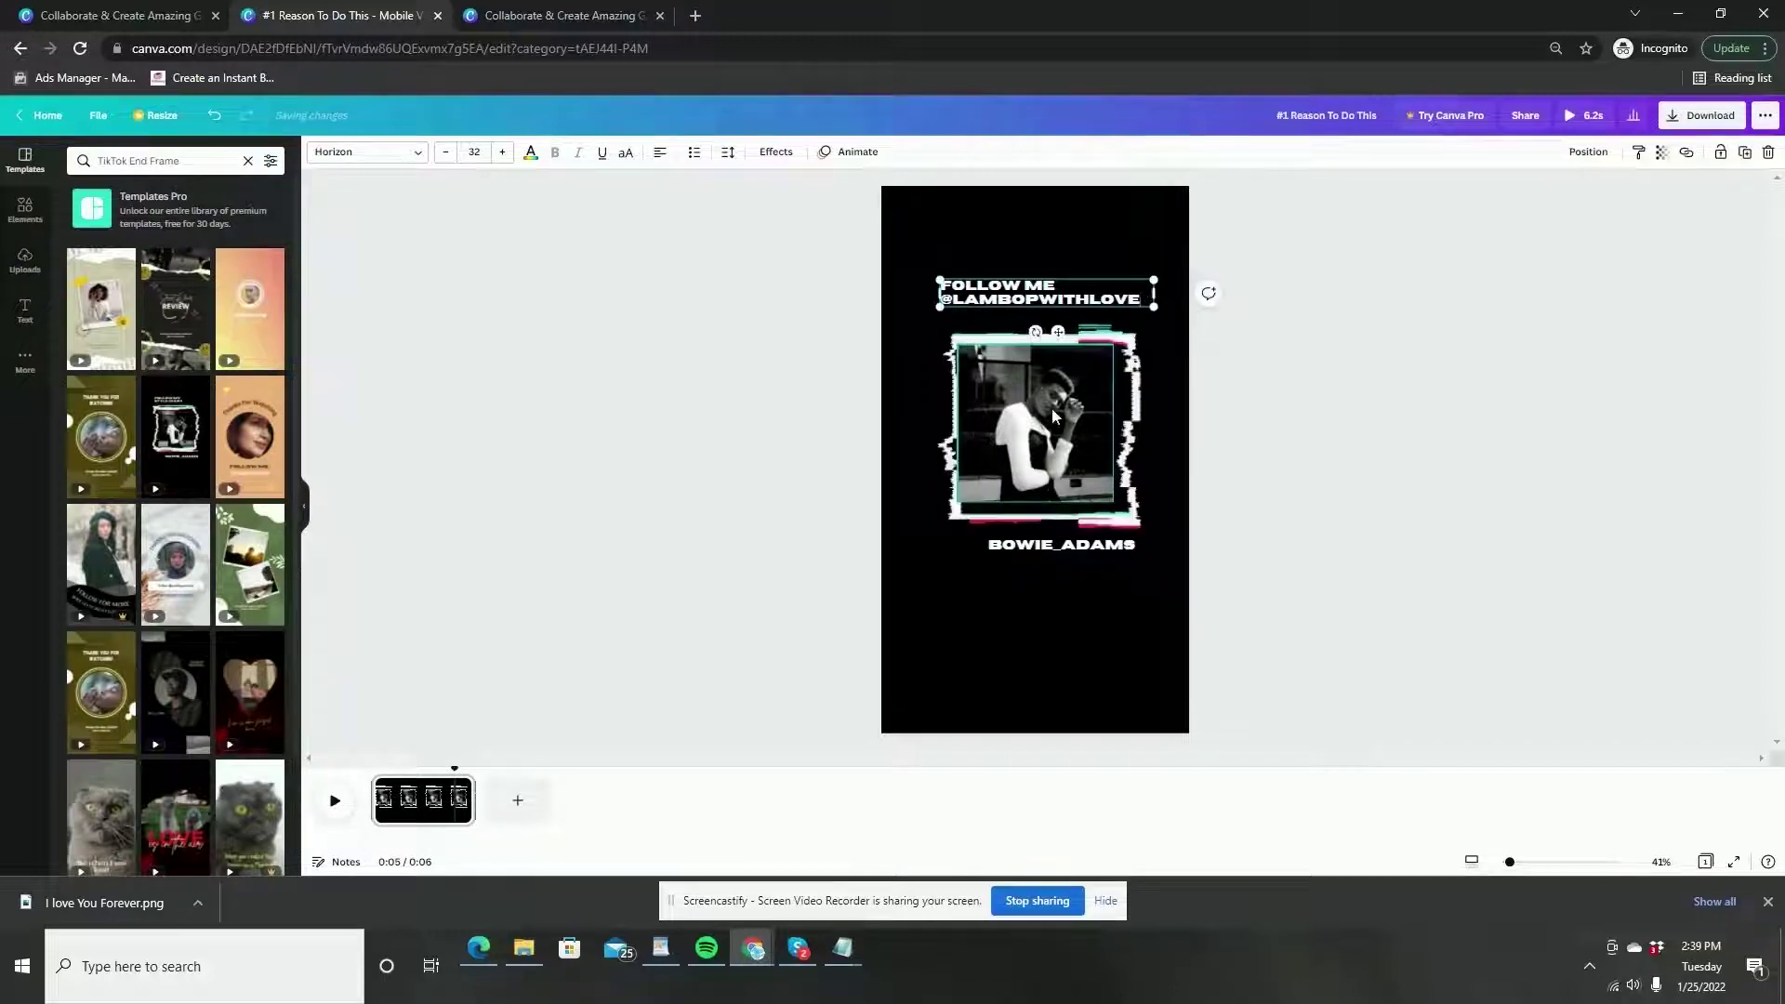
Replace the name below the framed photo with "FOR MORE CONTENT LIKE THIS"
{"action": "left_click", "coordinate": [1063, 551]}
{"action": "left_click", "coordinate": [1065, 550]}
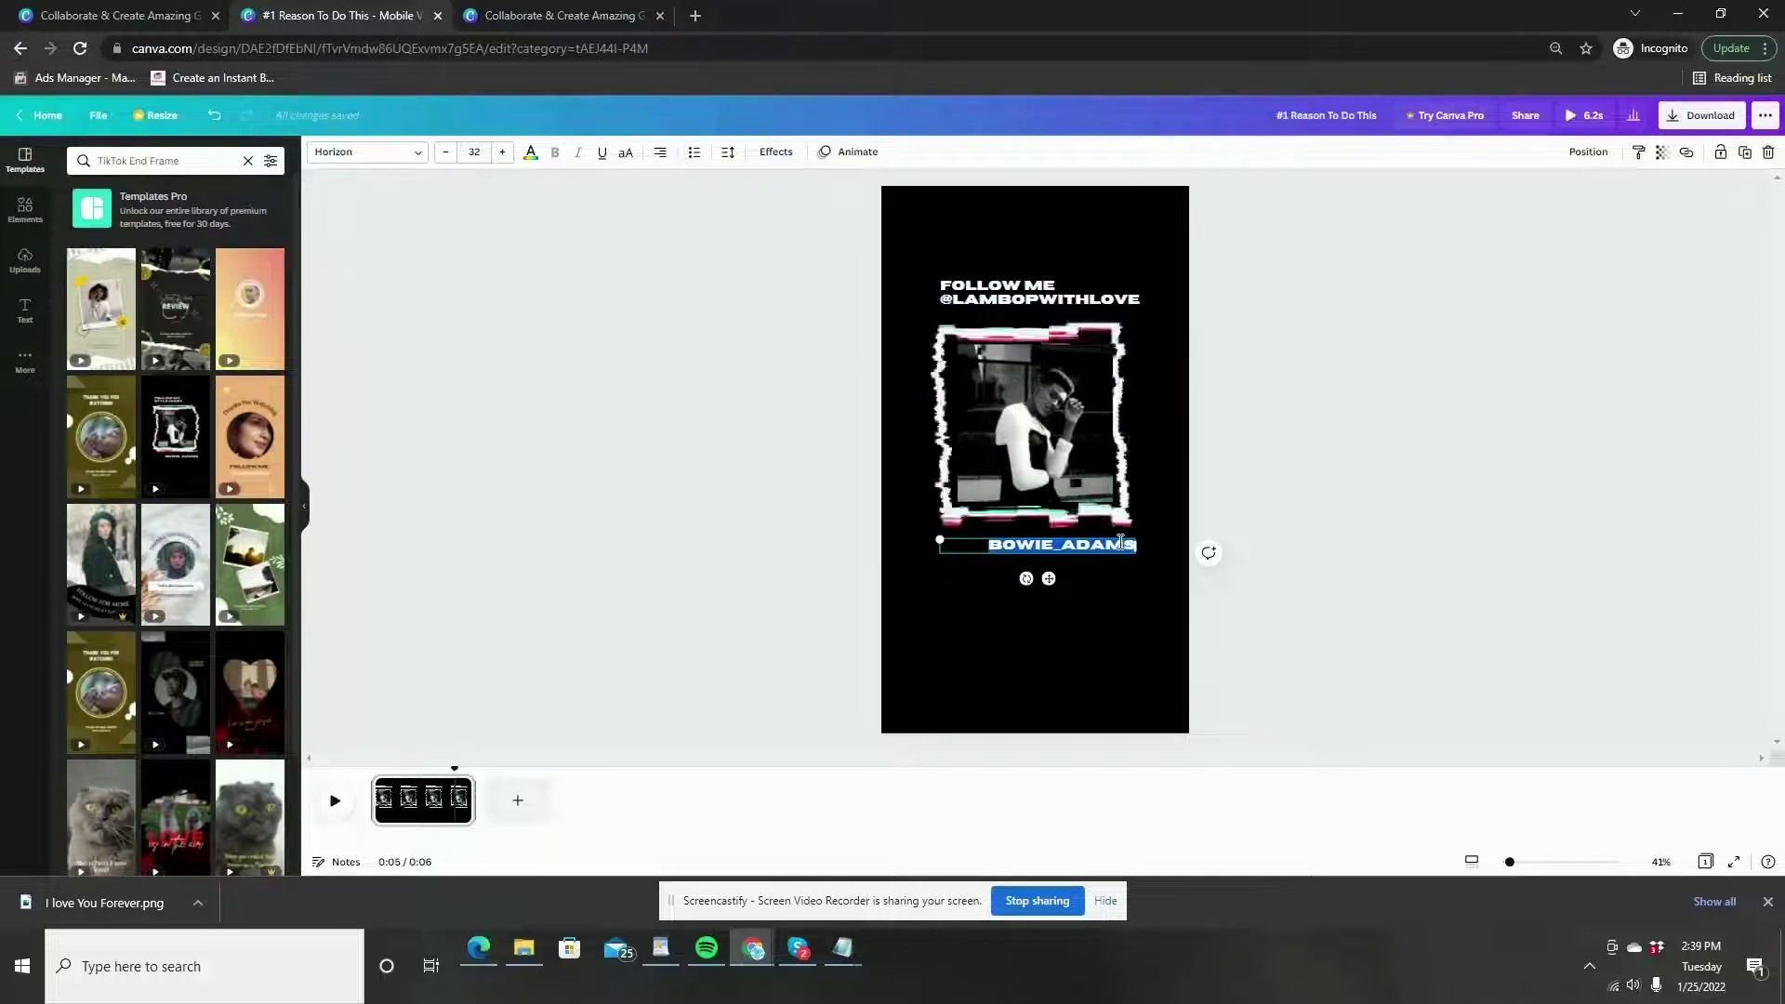
{"action": "type", "text": "FOR MO"}
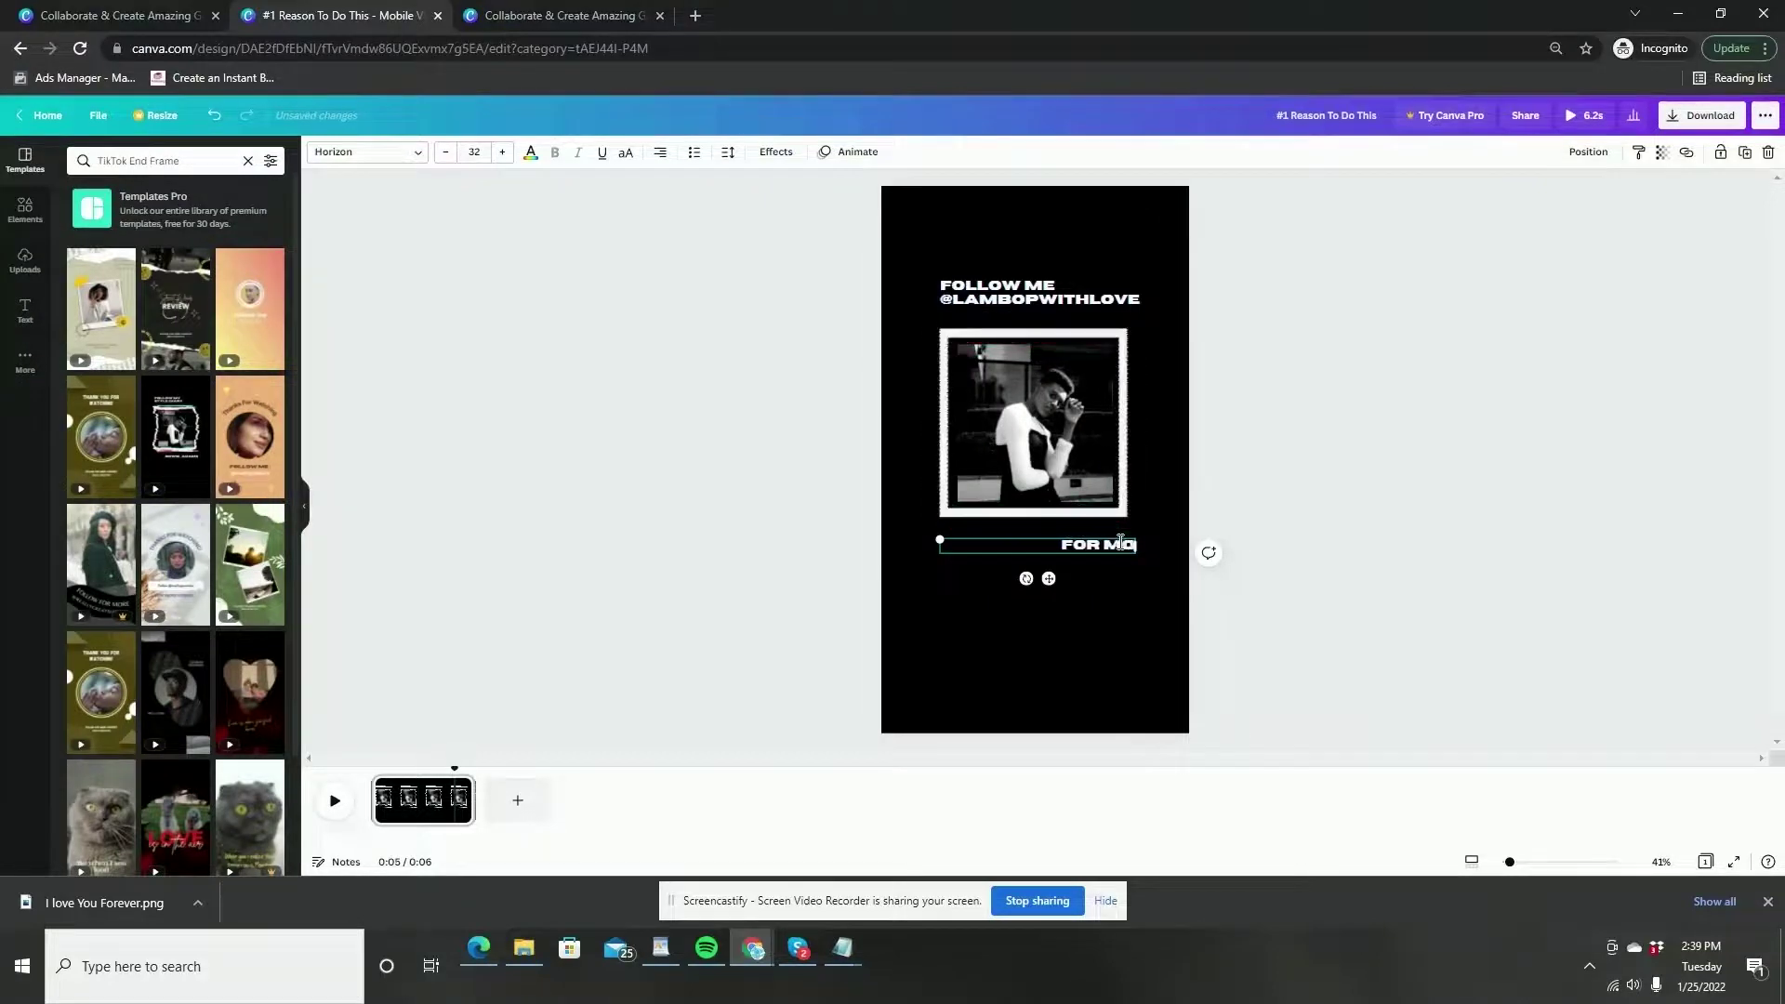
{"action": "type", "text": "RE CONTENT"}
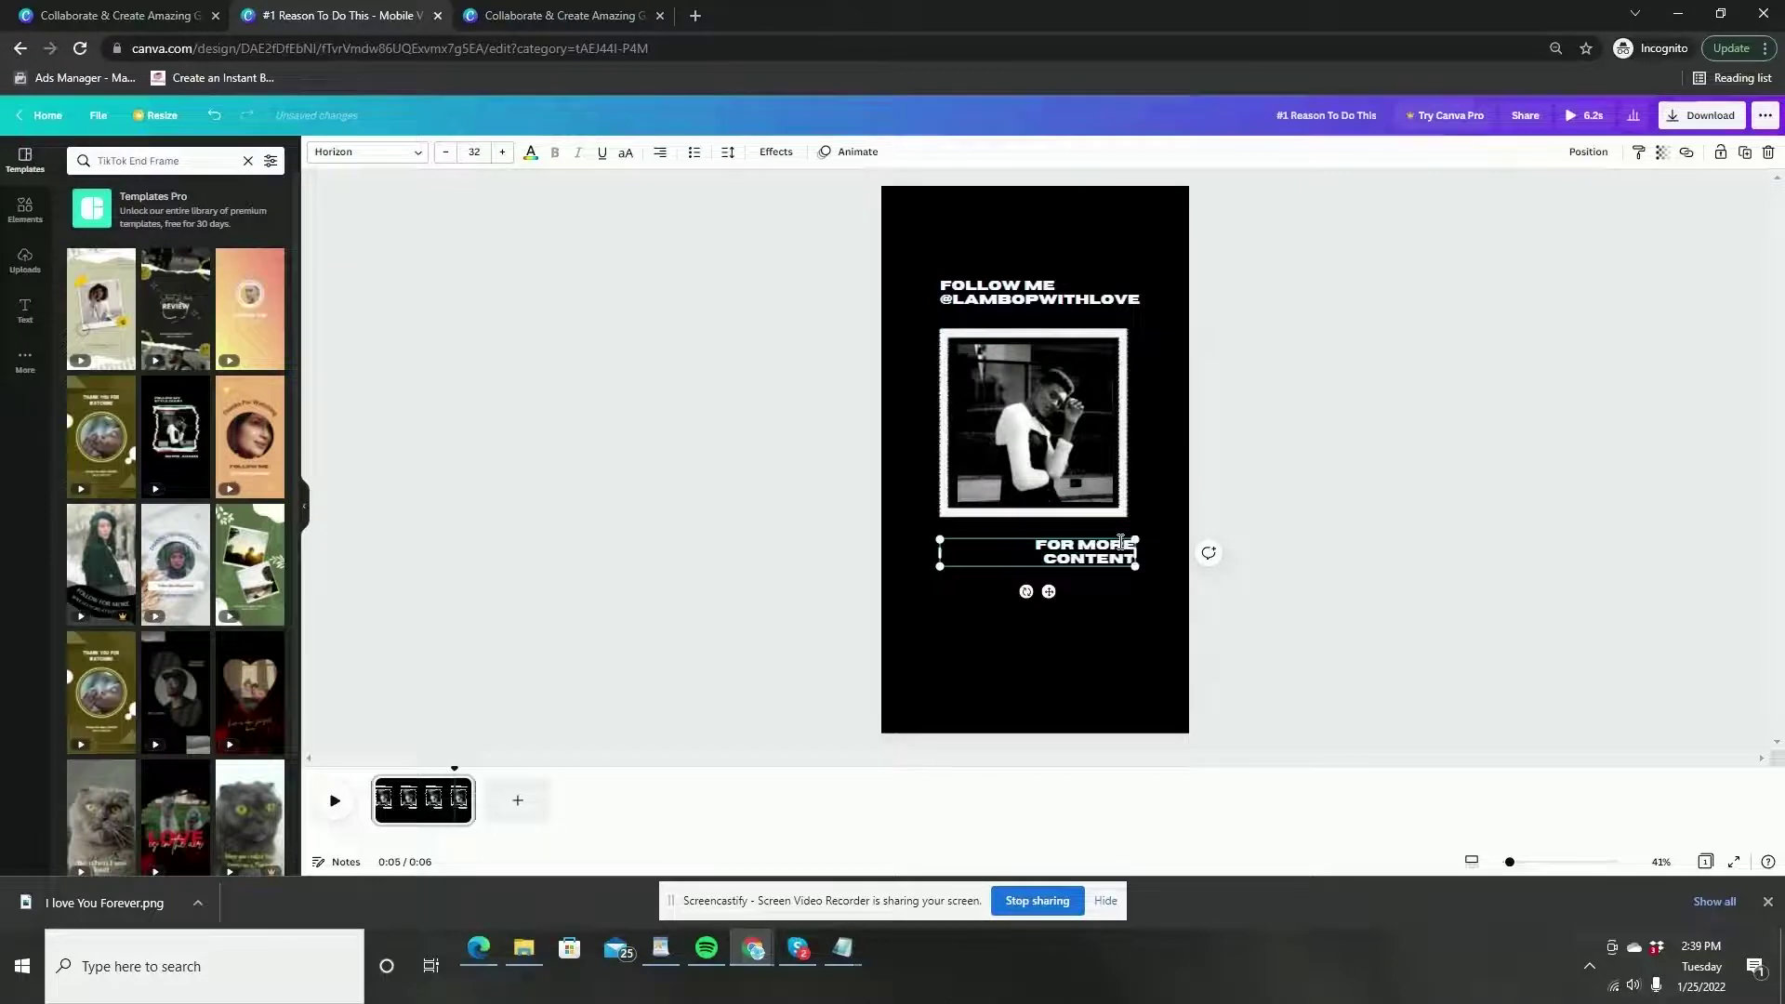
{"action": "type", "text": " LIKE T"}
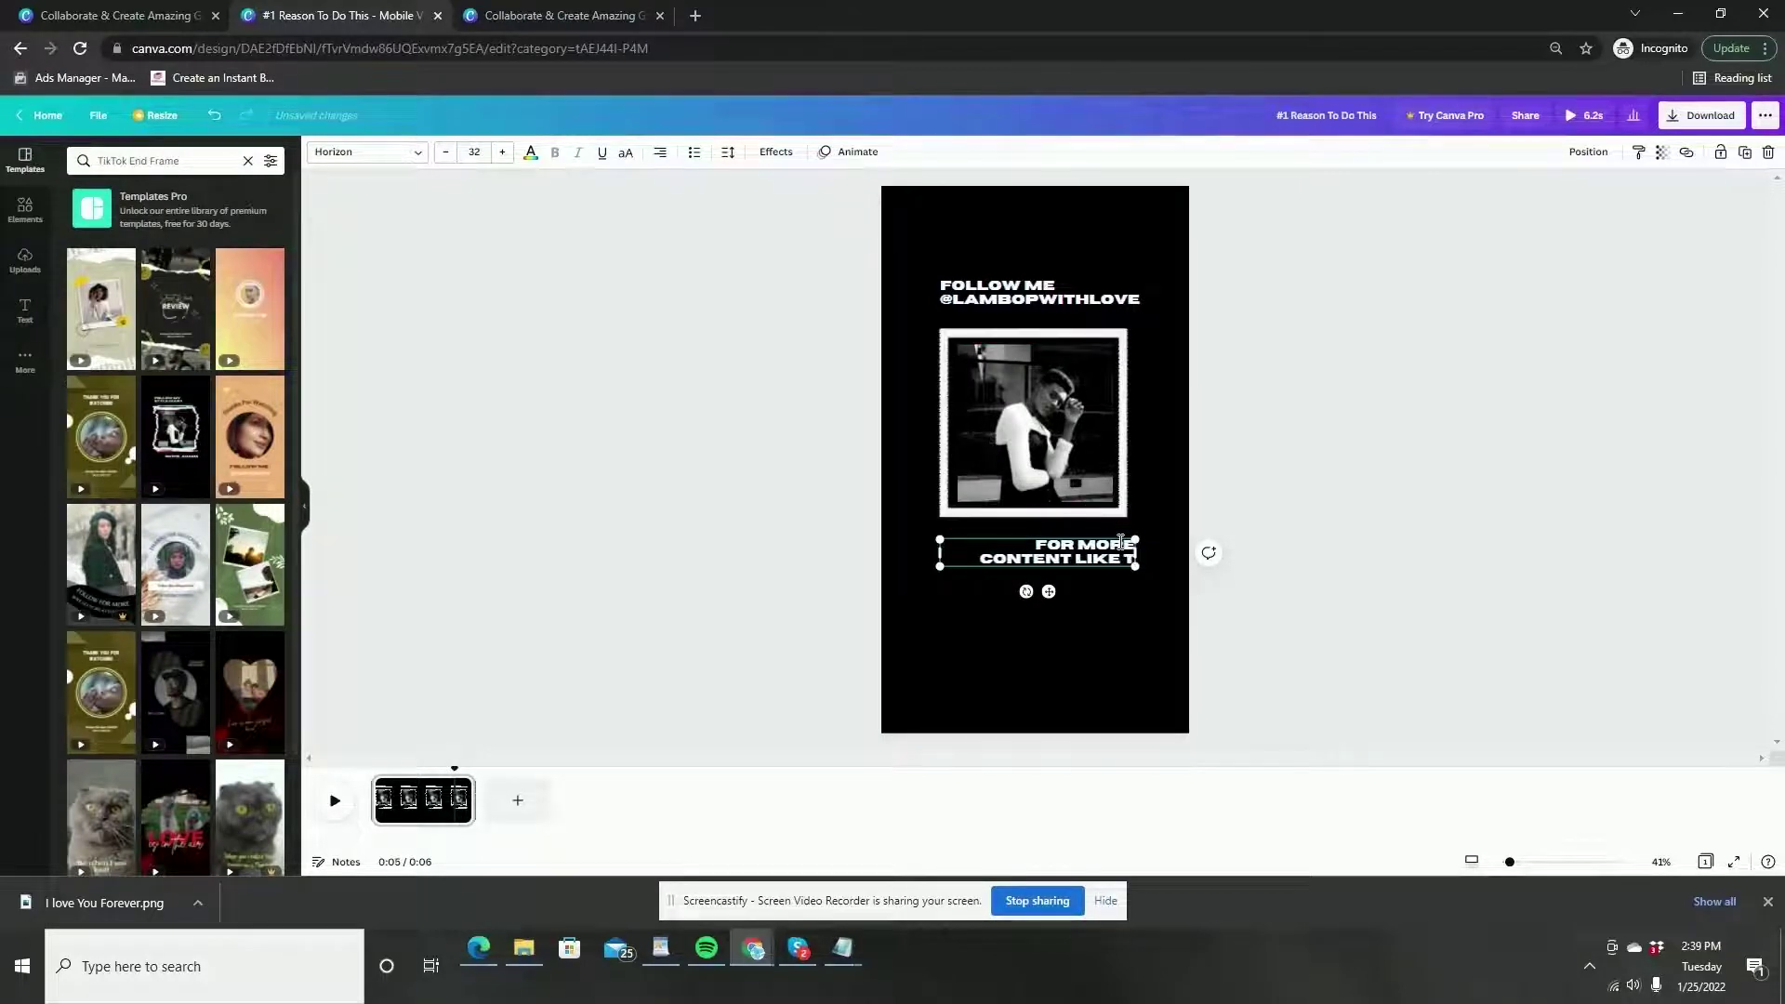
{"action": "type", "text": "HIS"}
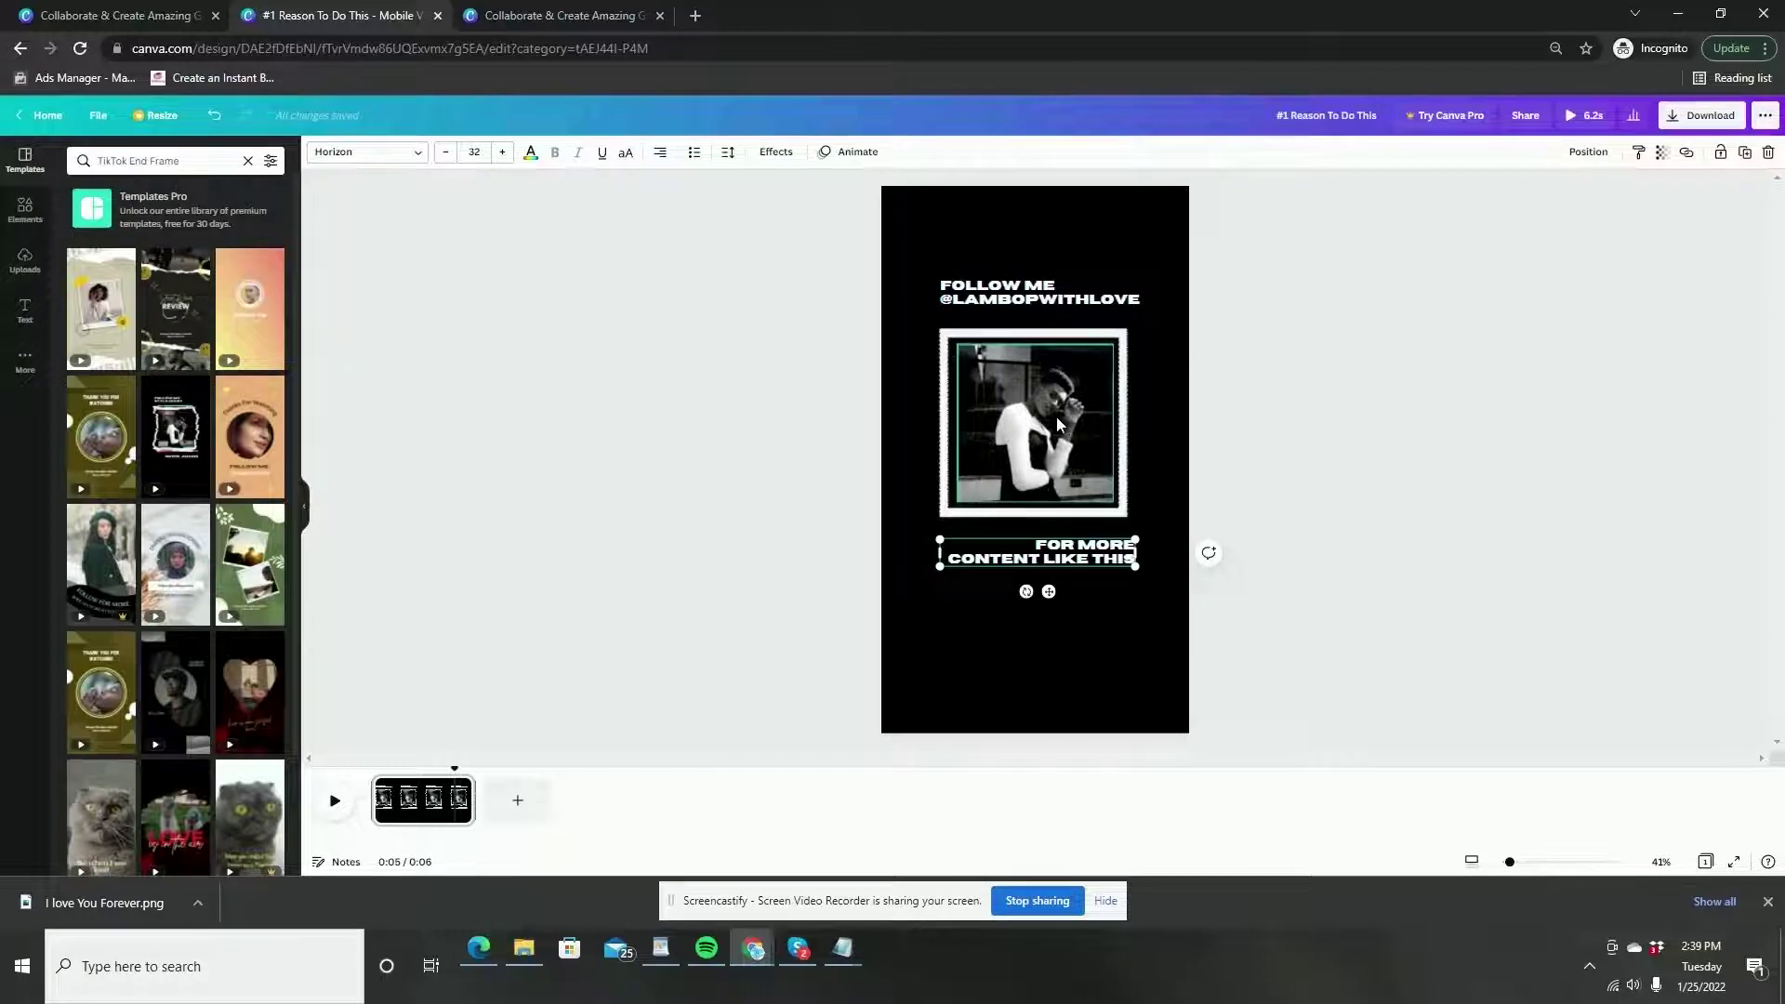
{"action": "left_click", "coordinate": [1012, 431]}
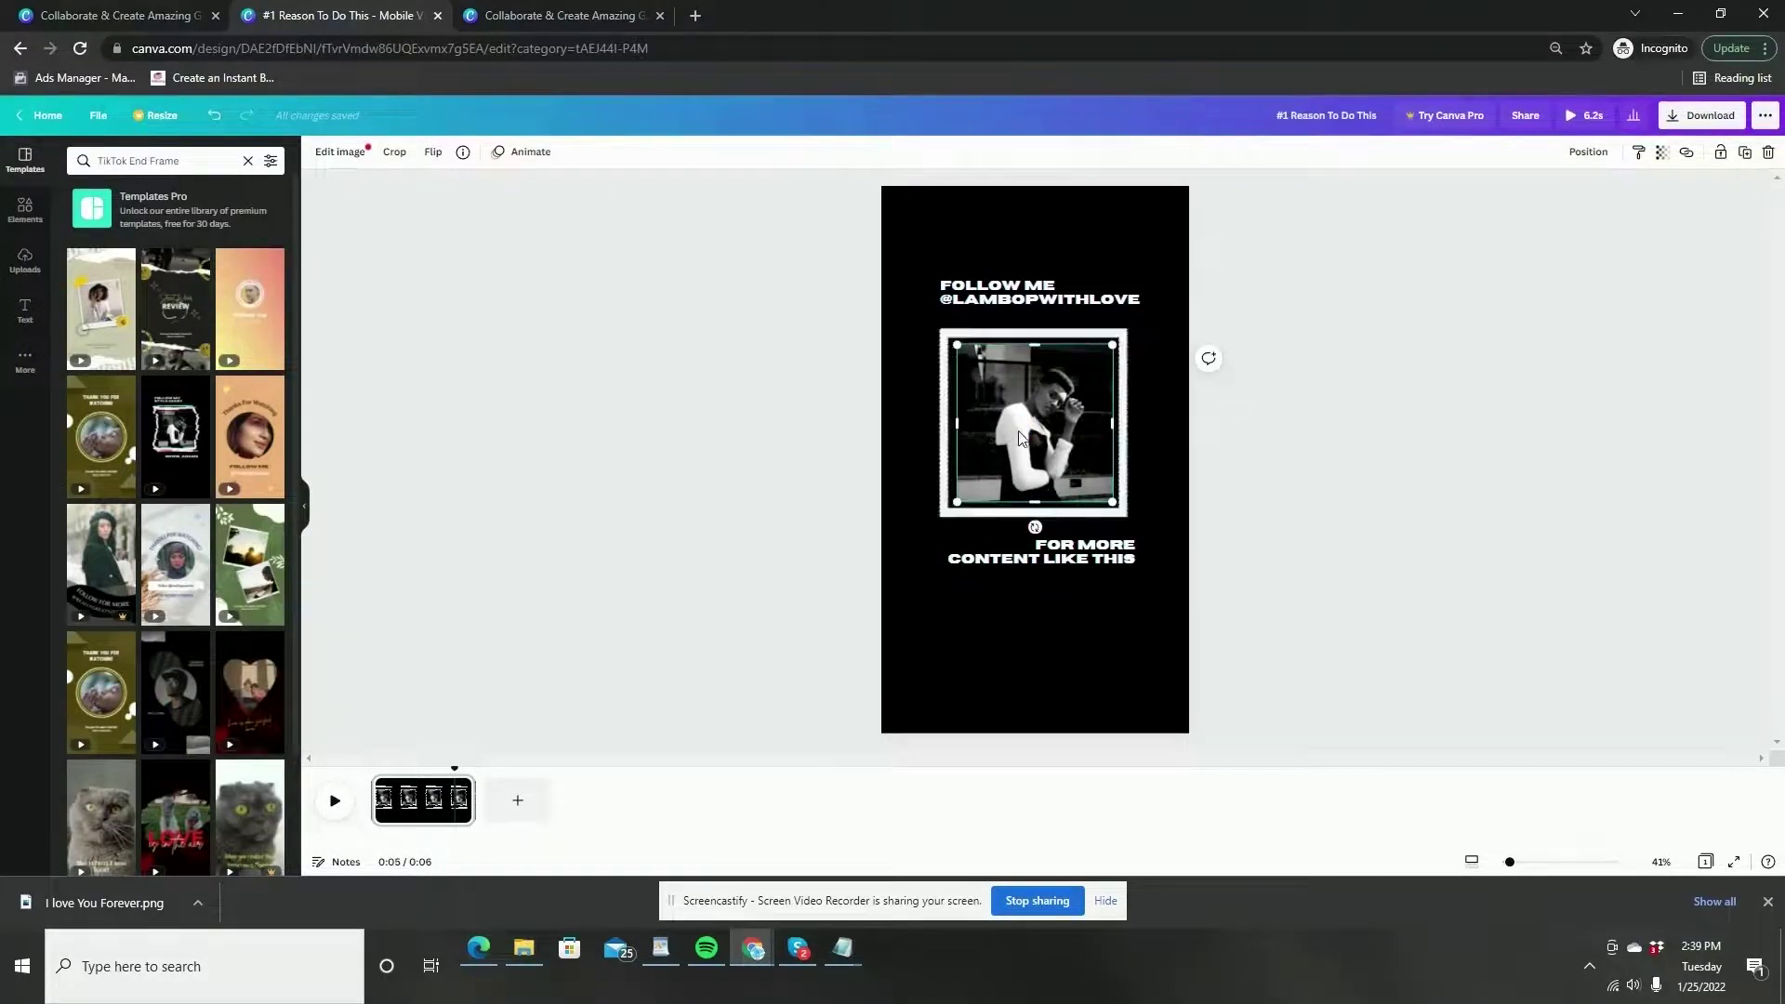
{"action": "left_click", "coordinate": [25, 260]}
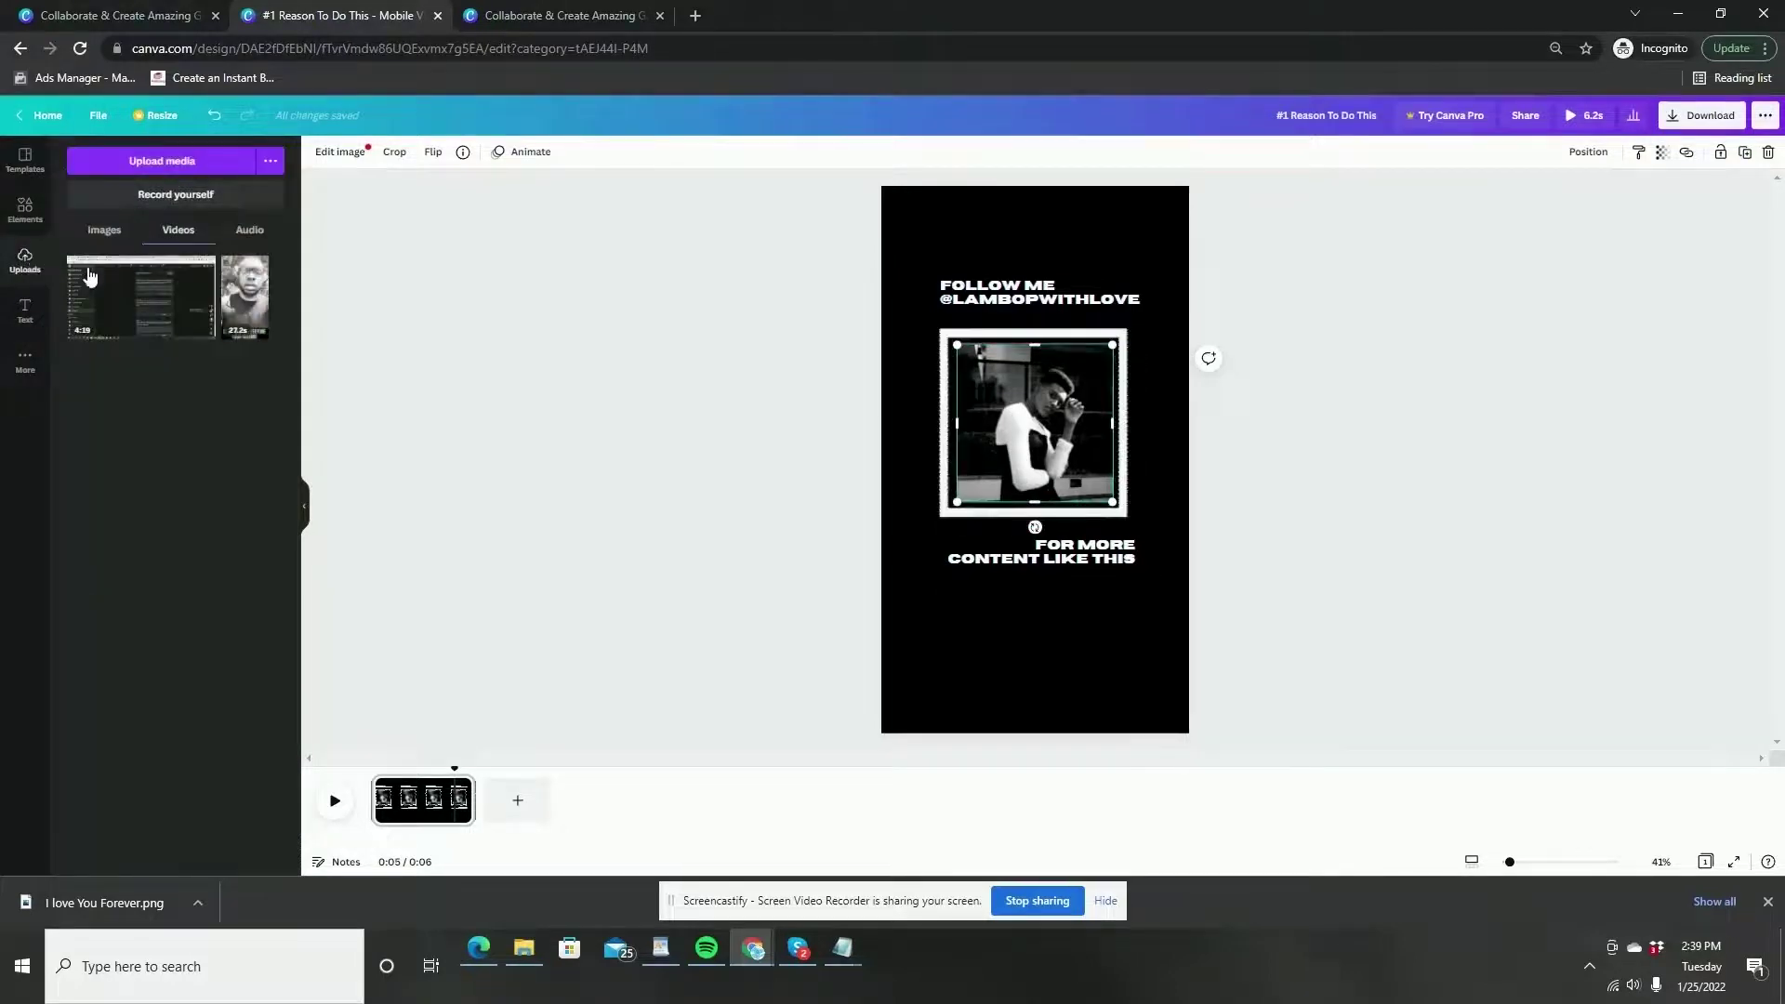
{"action": "left_click", "coordinate": [105, 230]}
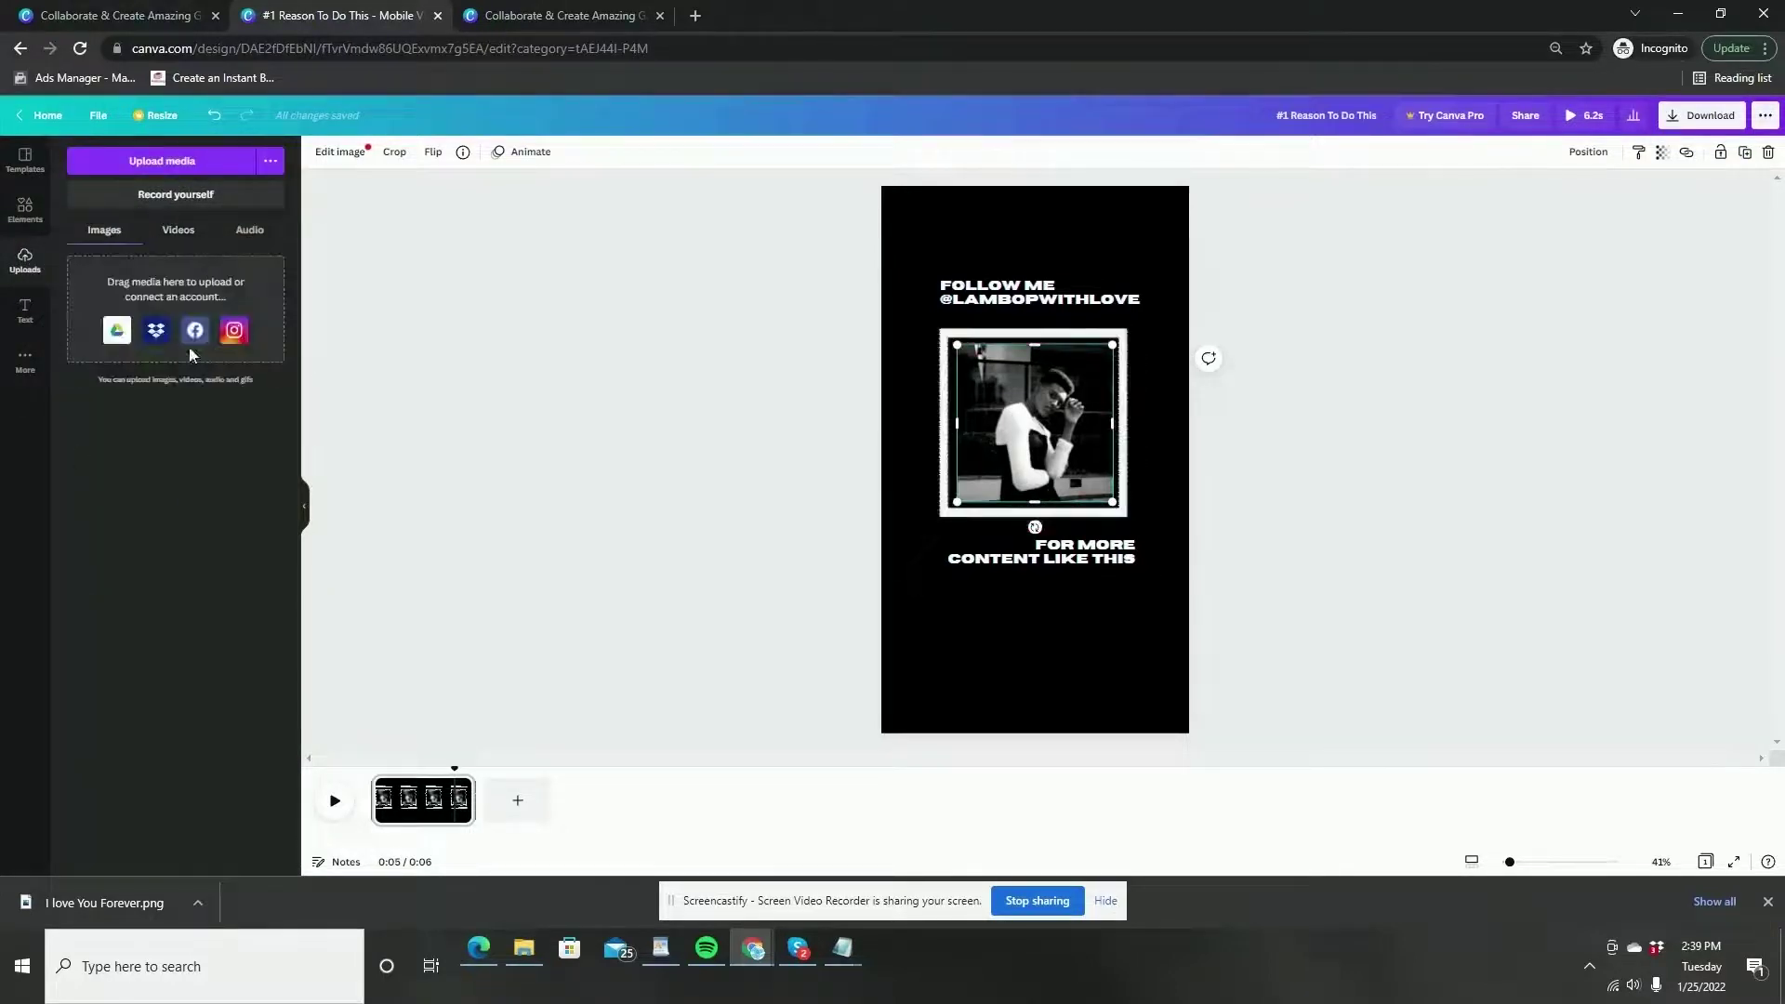
{"action": "left_click", "coordinate": [528, 945]}
{"action": "scroll", "coordinate": [1008, 660], "scroll_direction": "down", "scroll_amount": 10}
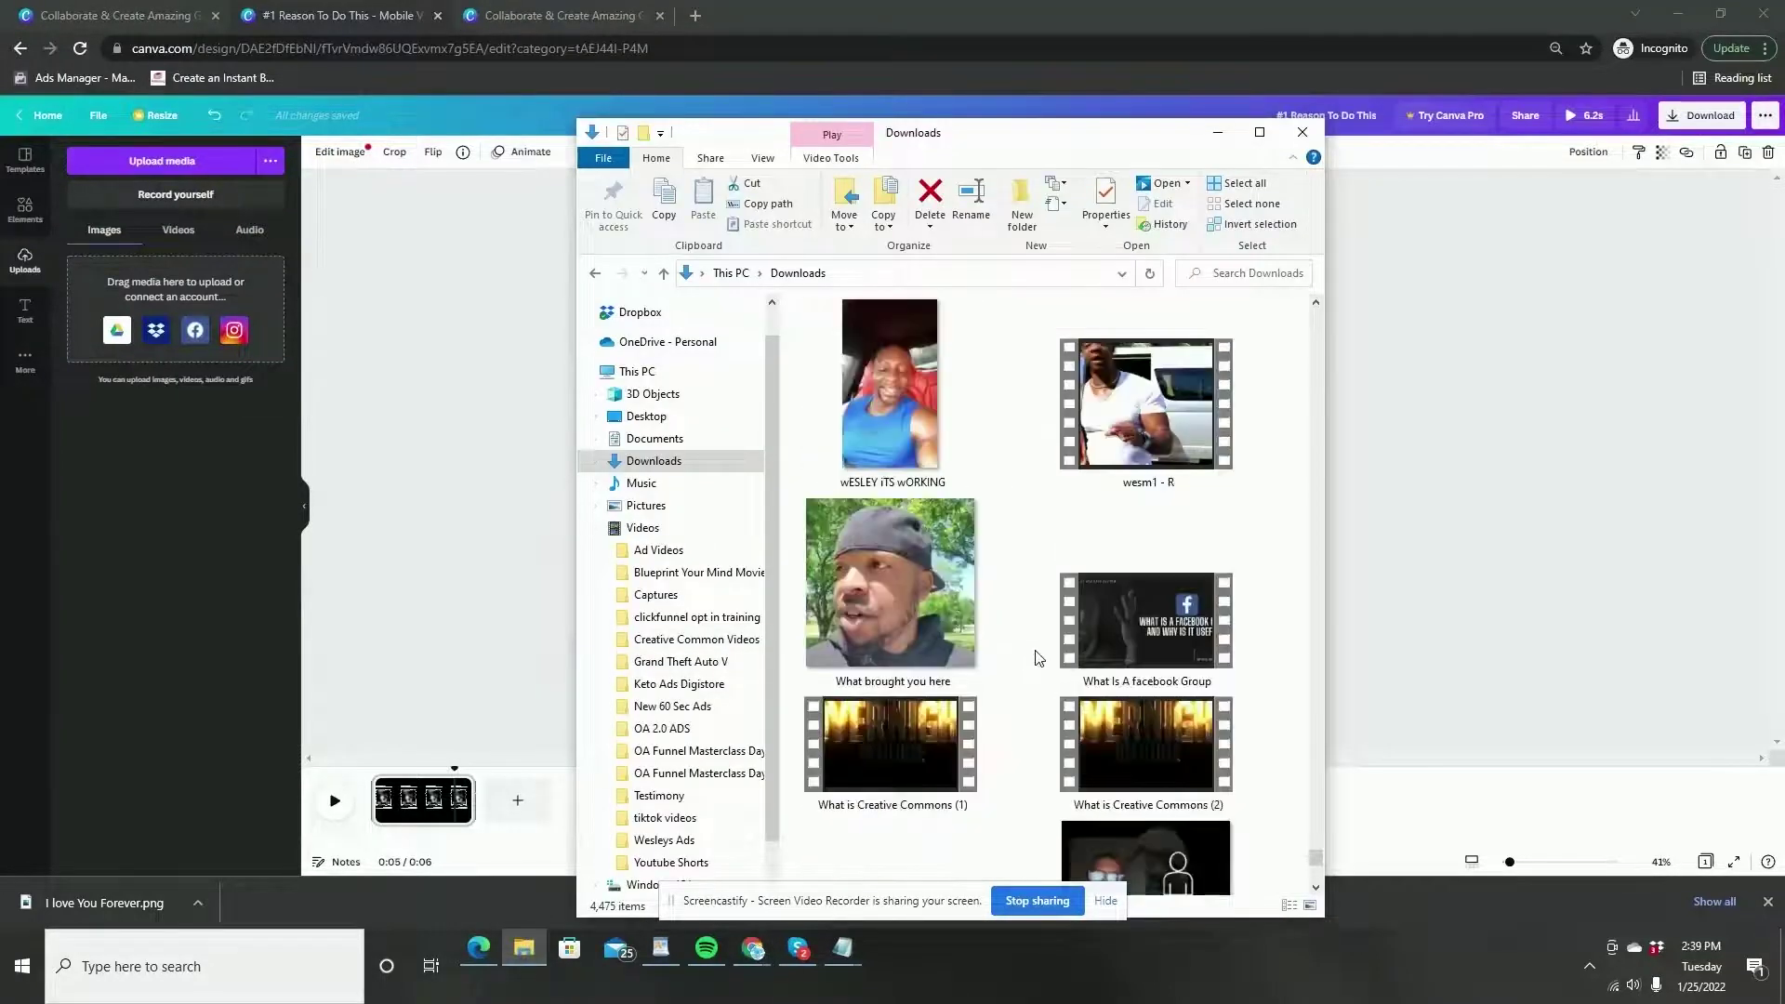
{"action": "scroll", "coordinate": [1077, 671], "scroll_direction": "up", "scroll_amount": 15}
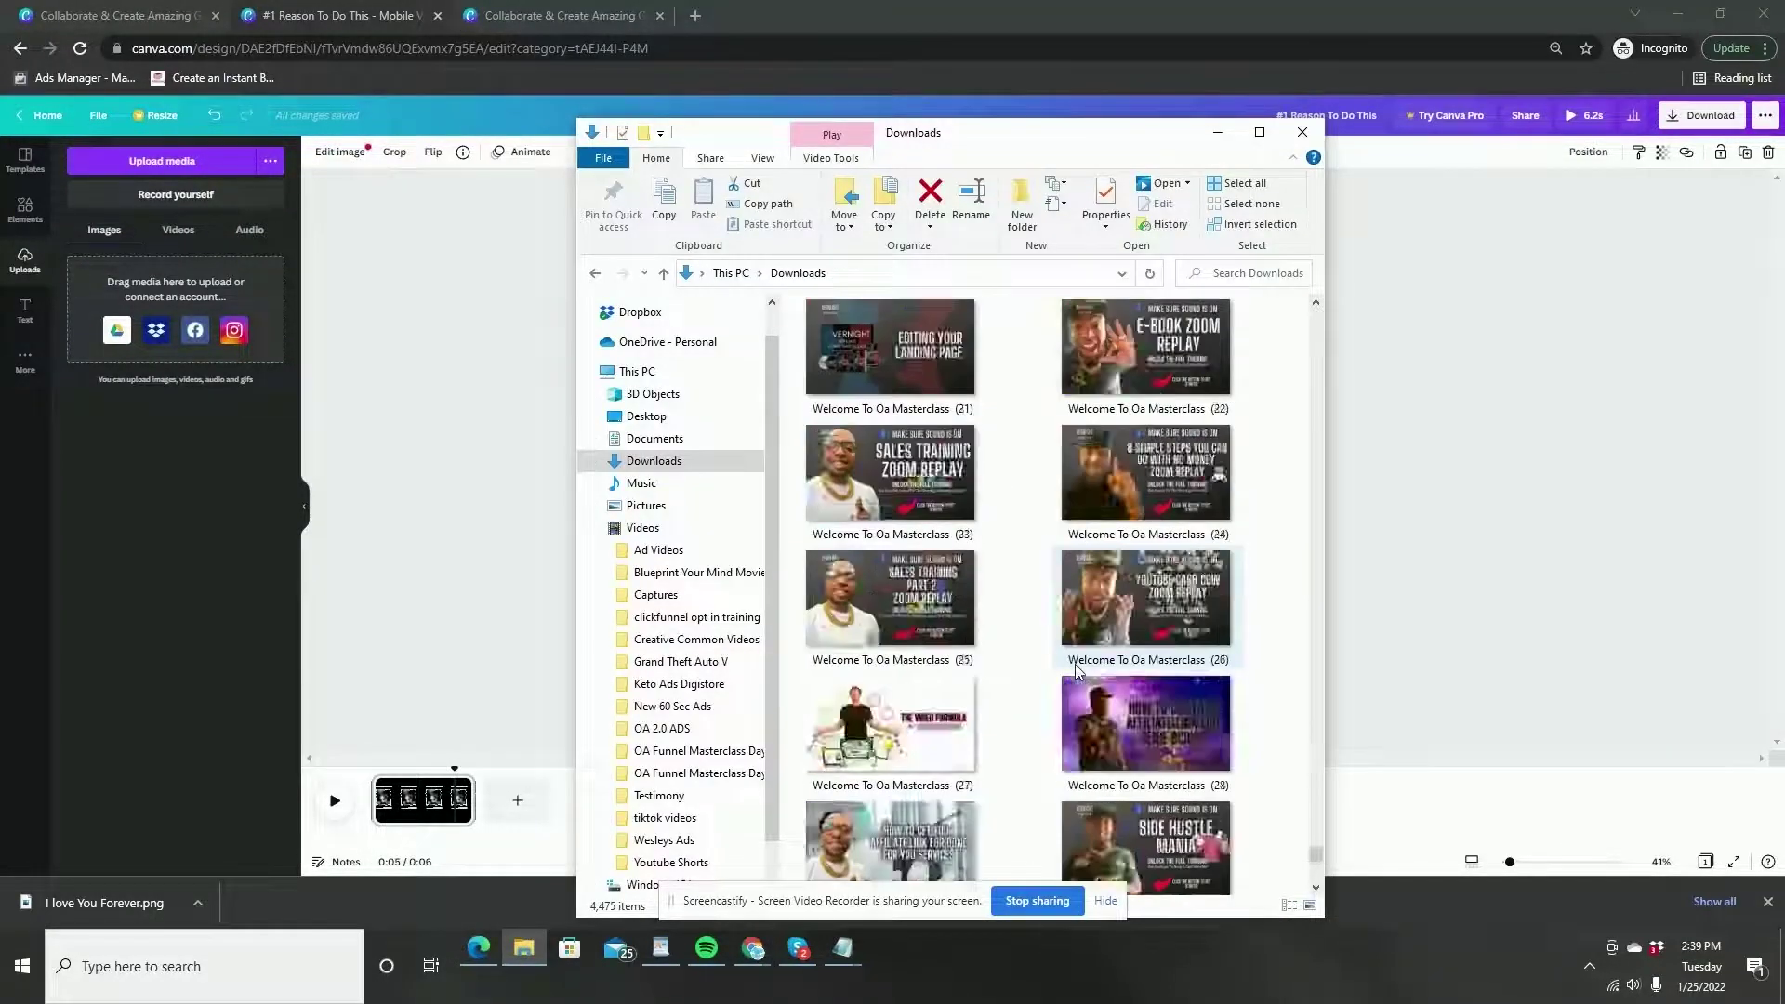
{"action": "scroll", "coordinate": [1076, 671], "scroll_direction": "up", "scroll_amount": 15}
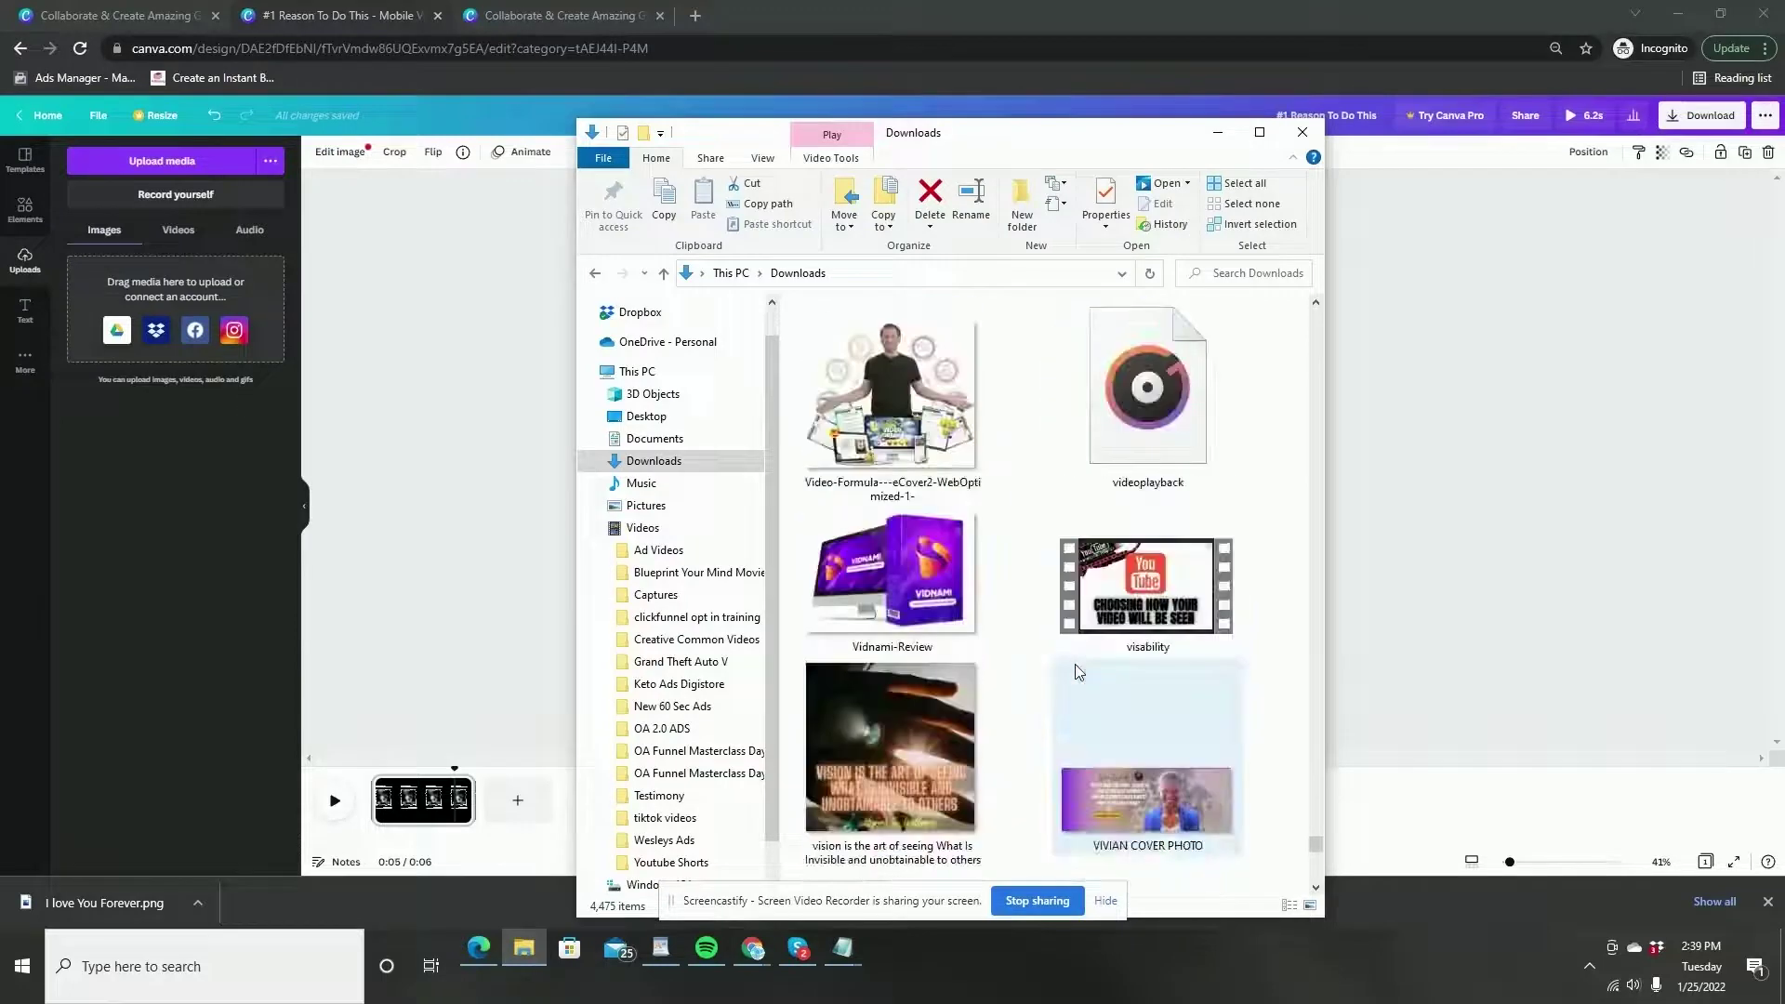
{"action": "scroll", "coordinate": [1074, 664], "scroll_direction": "up", "scroll_amount": 5}
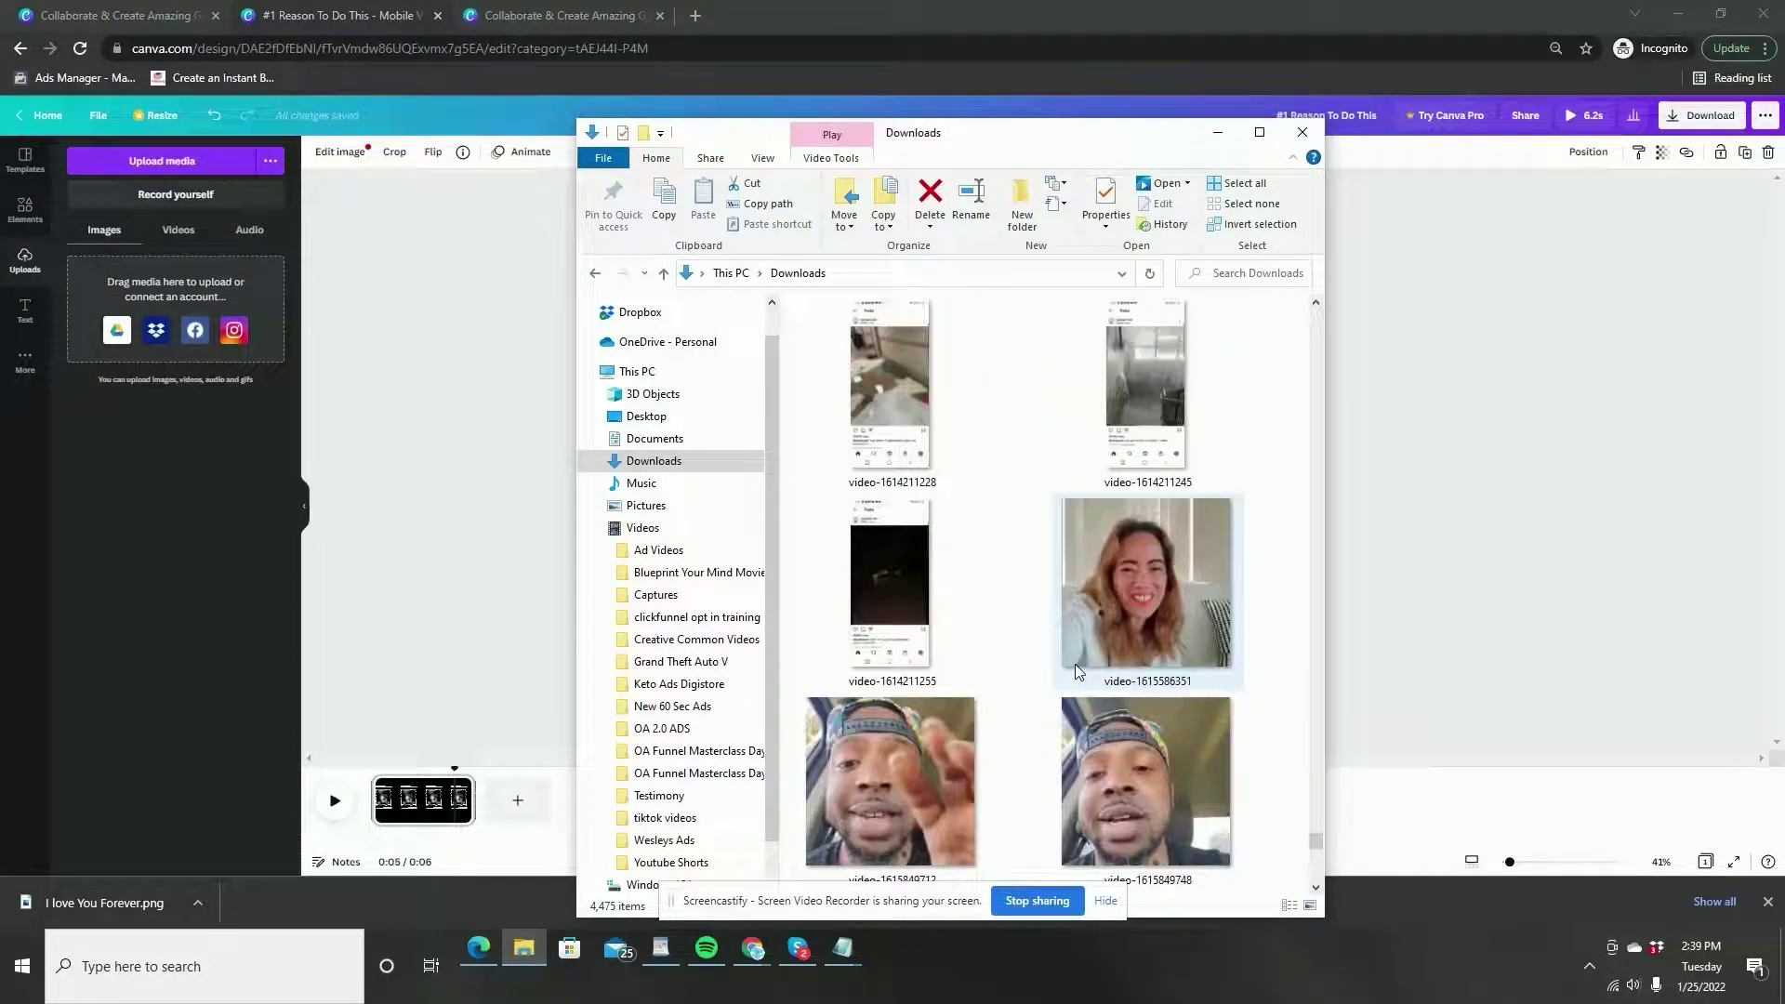
{"action": "scroll", "coordinate": [1075, 664], "scroll_direction": "up", "scroll_amount": 5}
{"action": "scroll", "coordinate": [1076, 671], "scroll_direction": "up", "scroll_amount": 10}
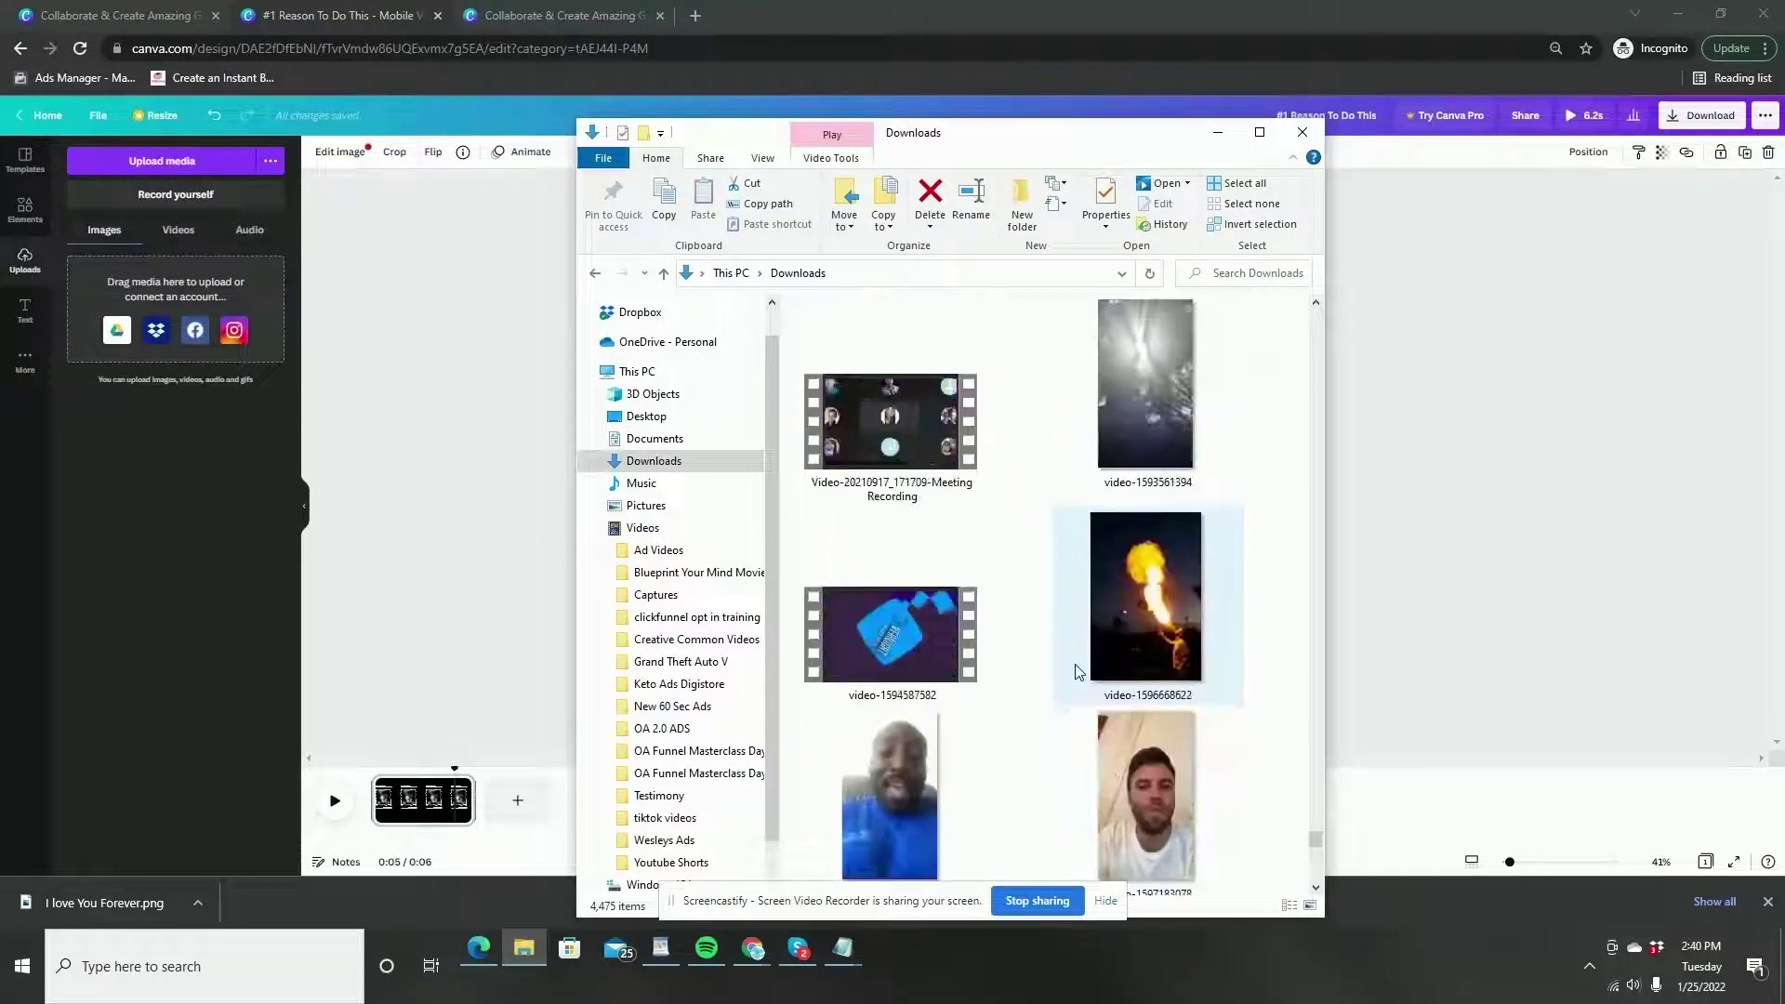
{"action": "scroll", "coordinate": [1077, 671], "scroll_direction": "up", "scroll_amount": 10}
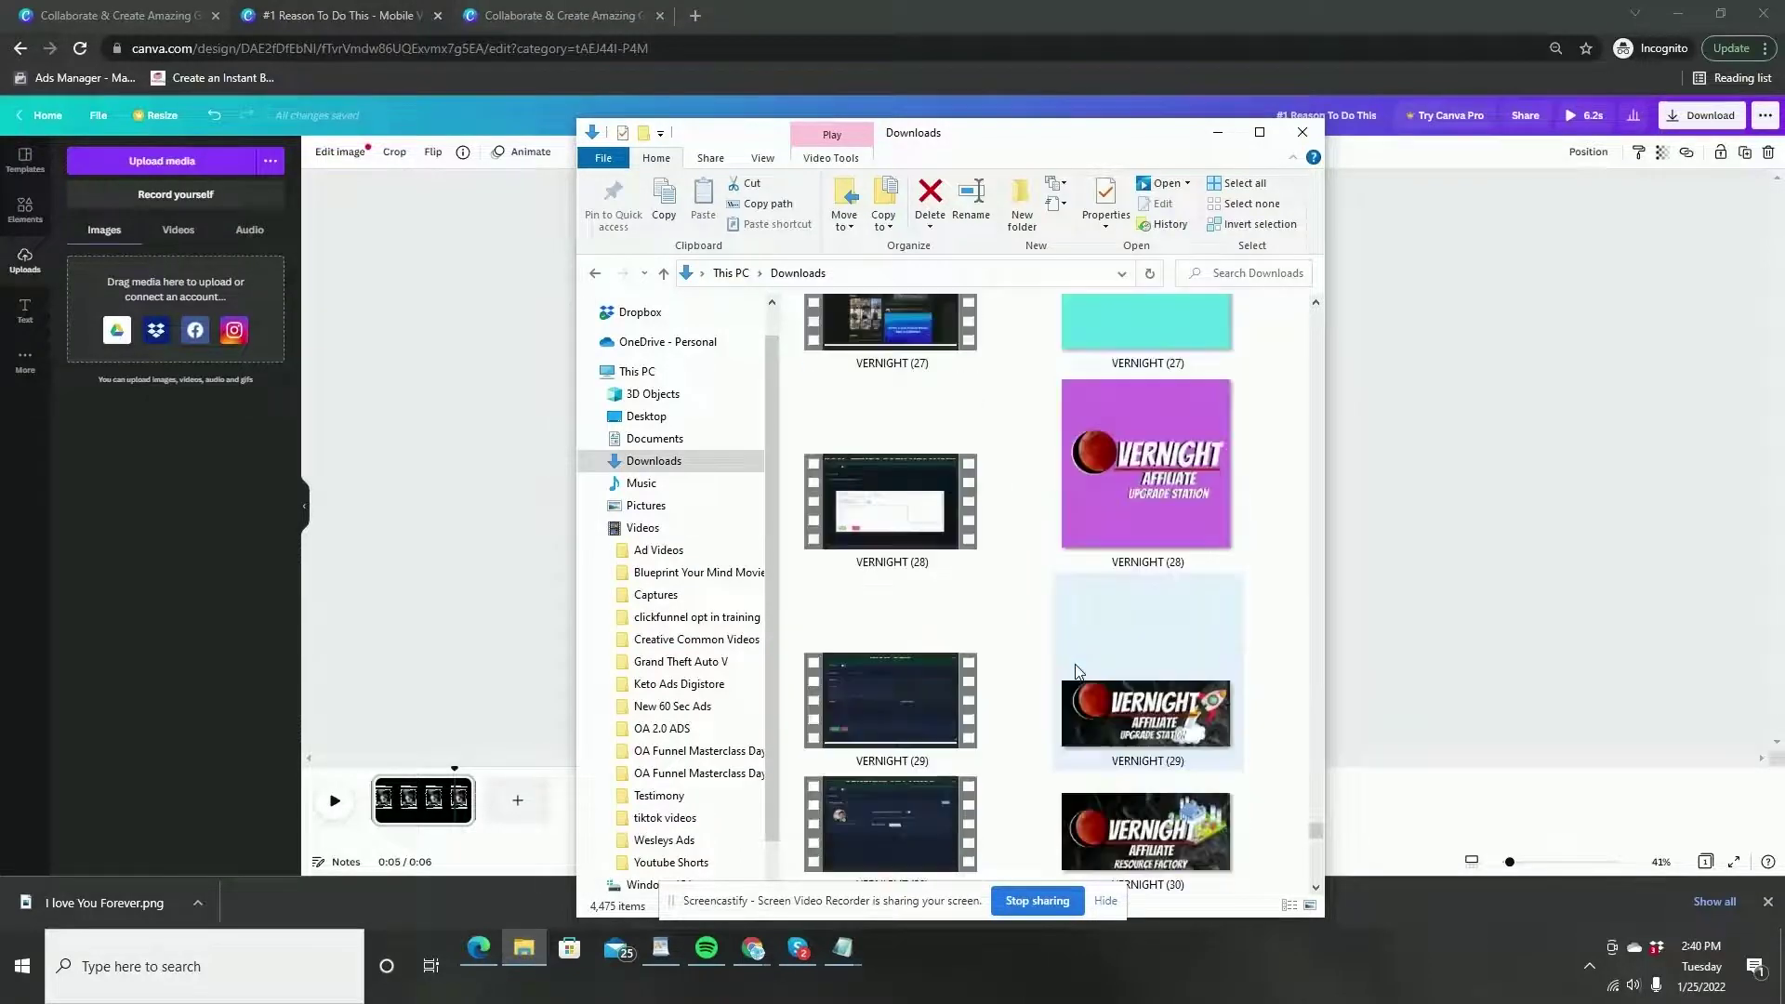
{"action": "left_click_drag", "start_coordinate": [1321, 839], "coordinate": [1302, 402]}
{"action": "scroll", "coordinate": [1301, 403], "scroll_direction": "down", "scroll_amount": 5}
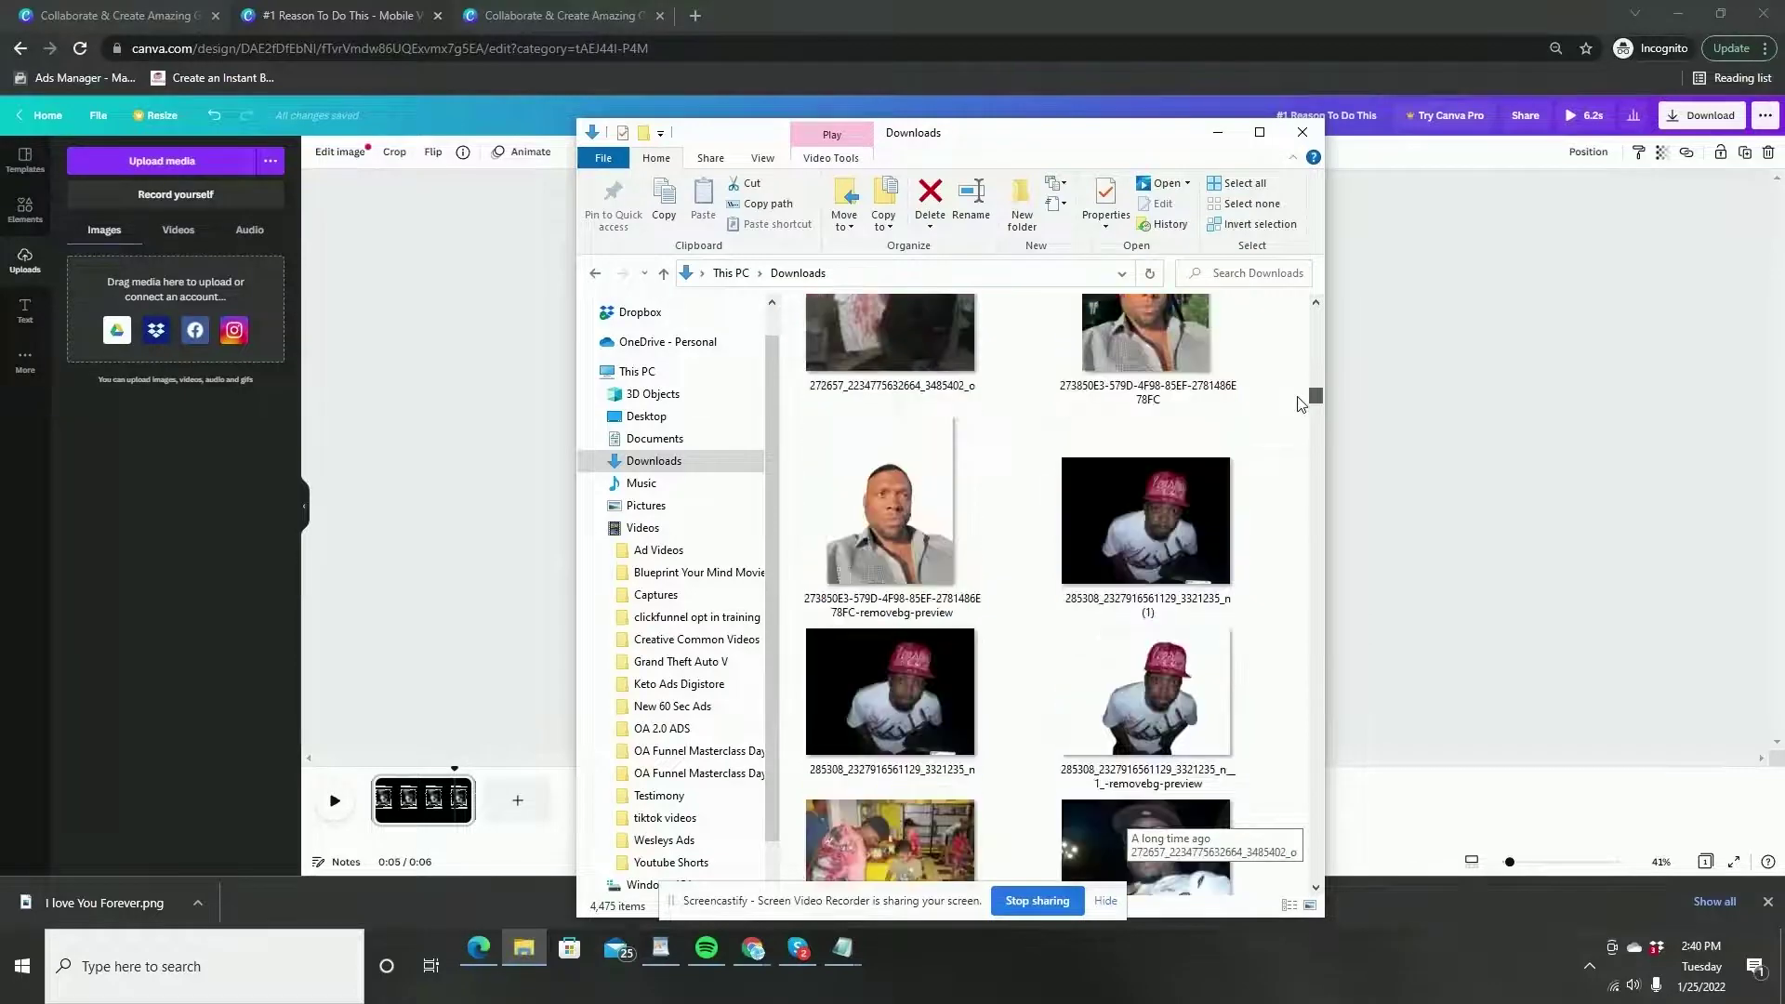
{"action": "left_click_drag", "start_coordinate": [1178, 510], "coordinate": [106, 460]}
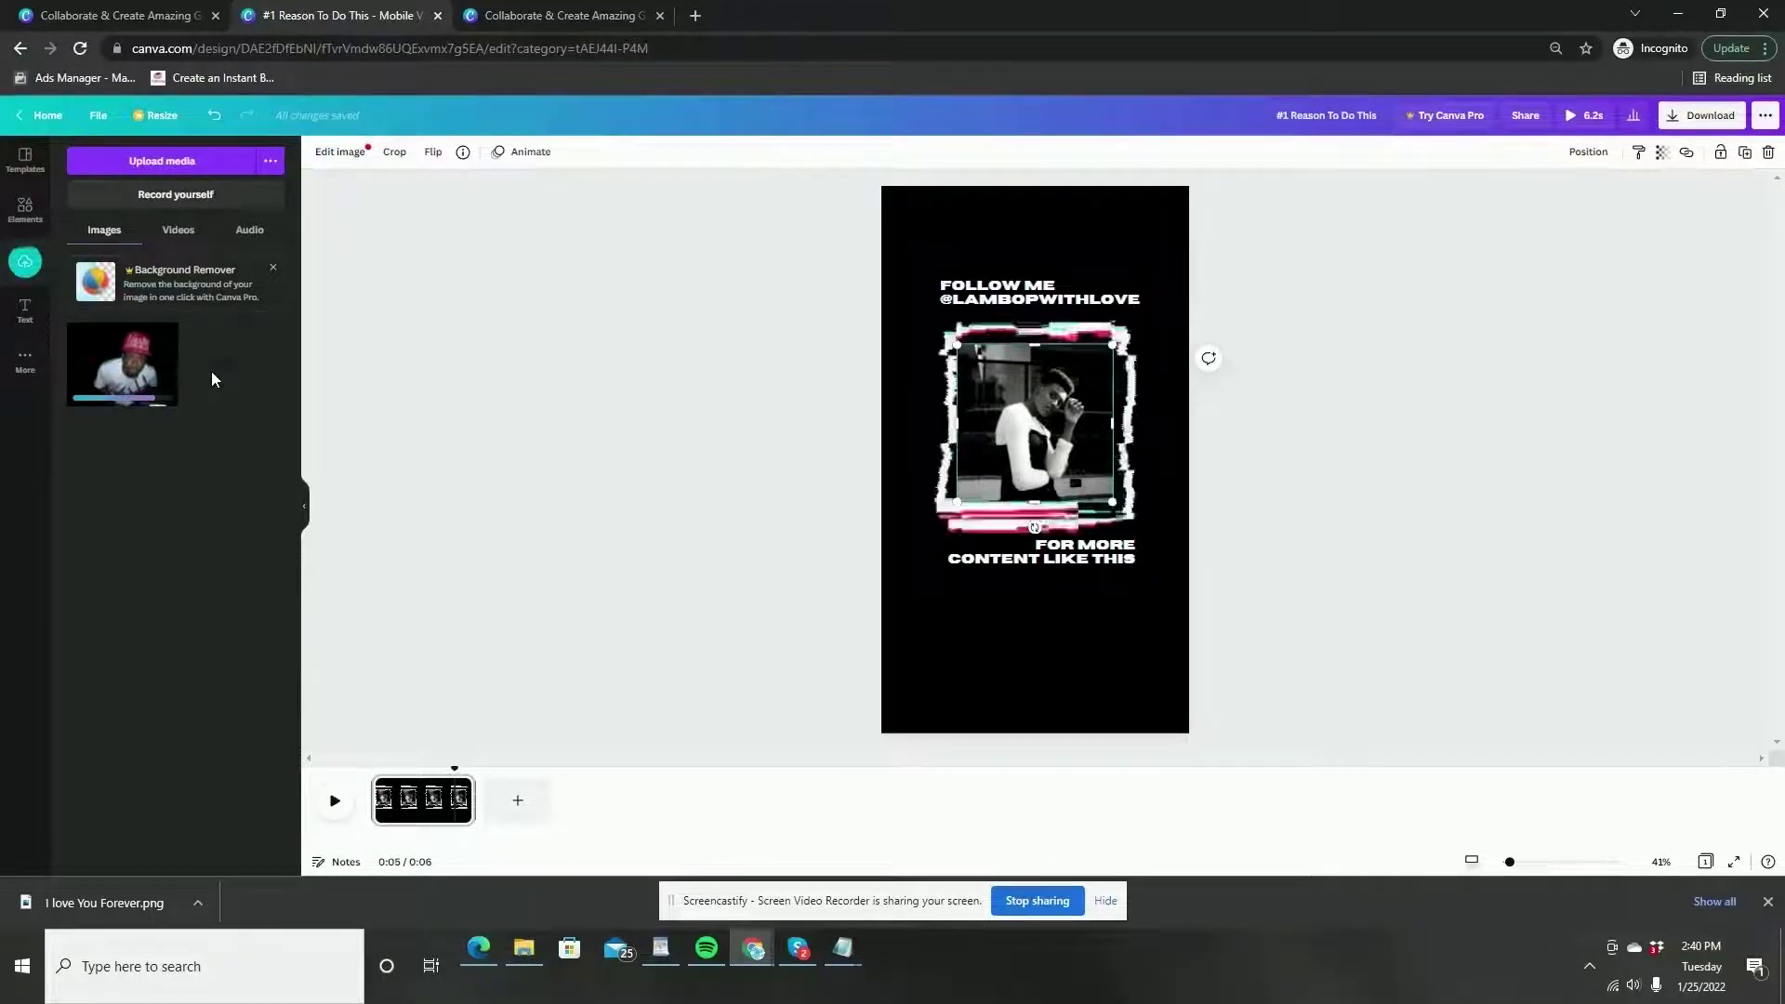
Replace the photo inside the glitch frame with the uploaded image, preview the video and return to the editor
{"action": "left_click_drag", "start_coordinate": [119, 374], "coordinate": [981, 446]}
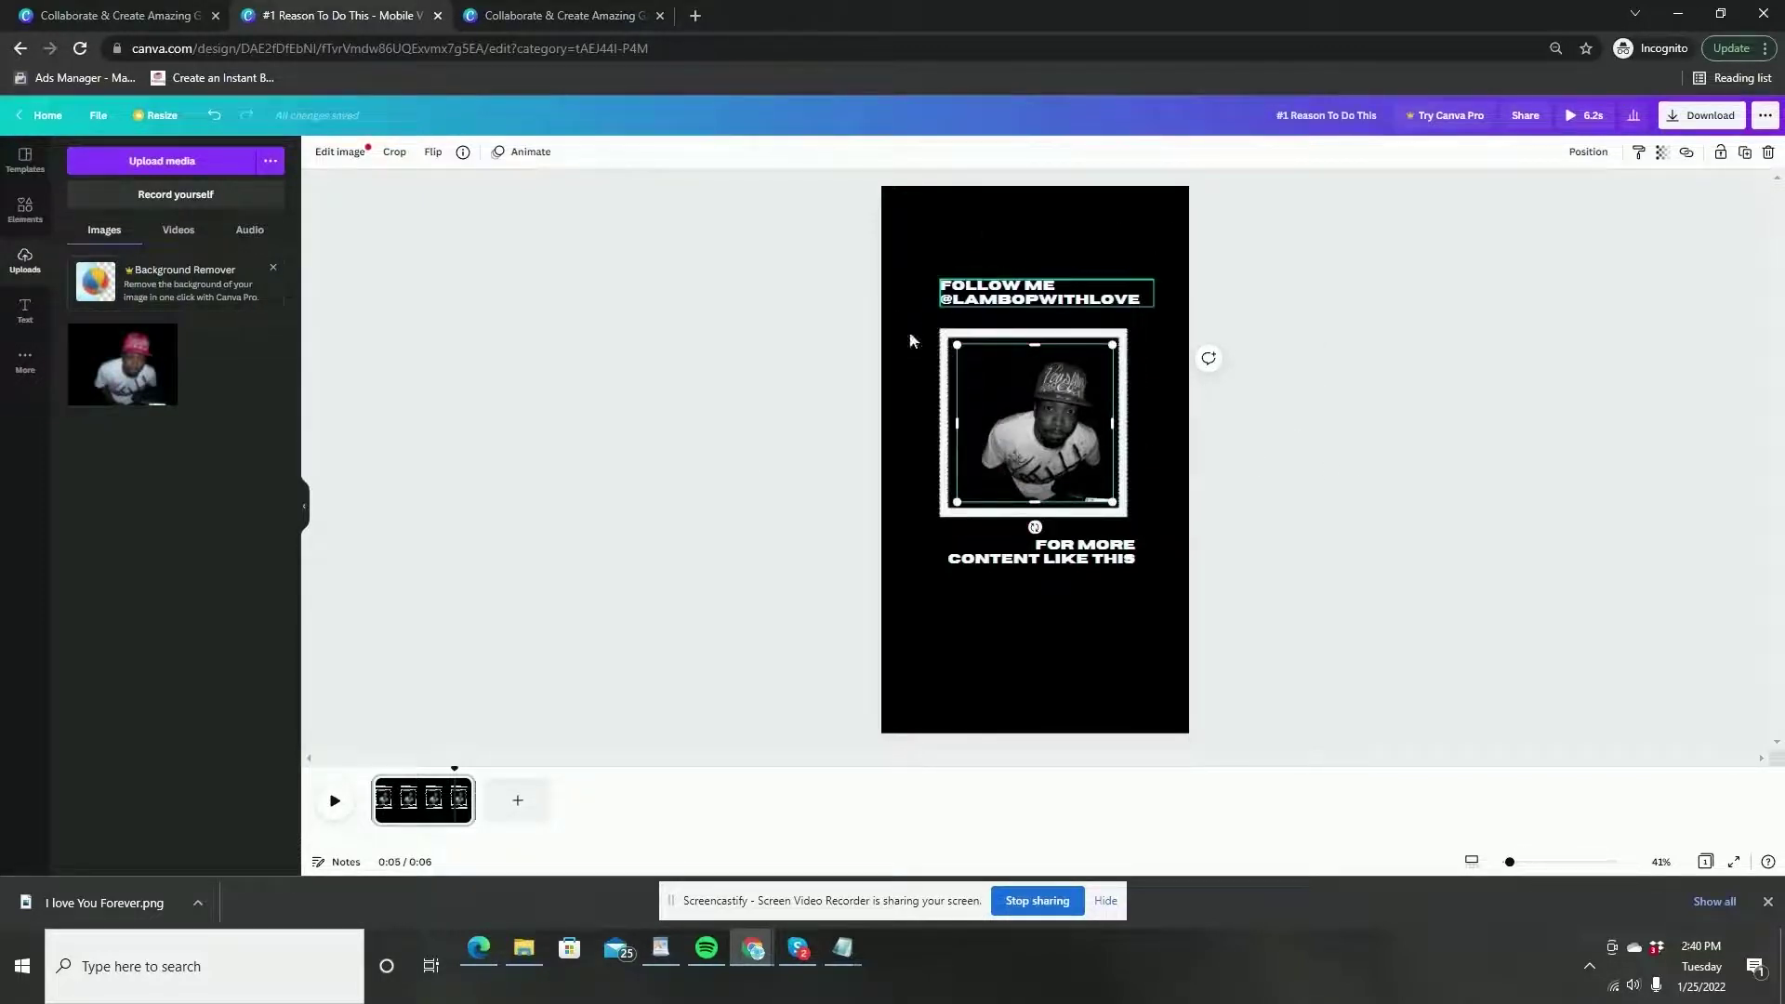
{"action": "left_click", "coordinate": [1585, 118]}
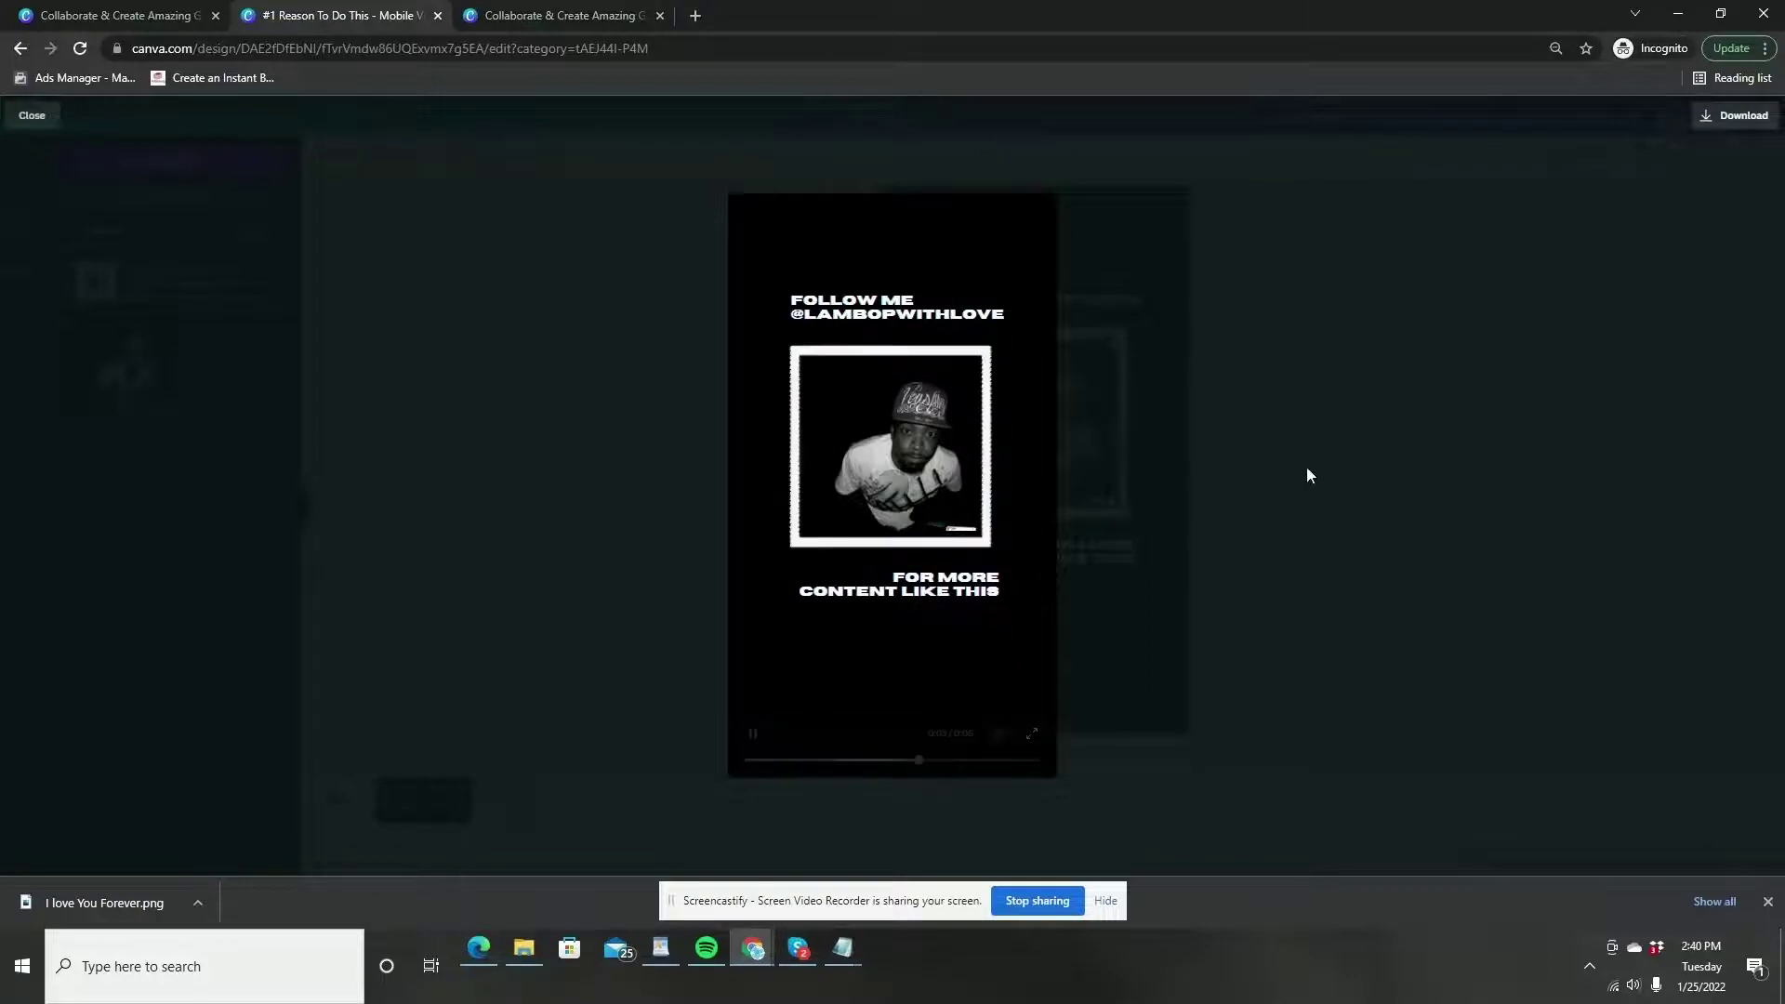
{"action": "key", "text": "Escape"}
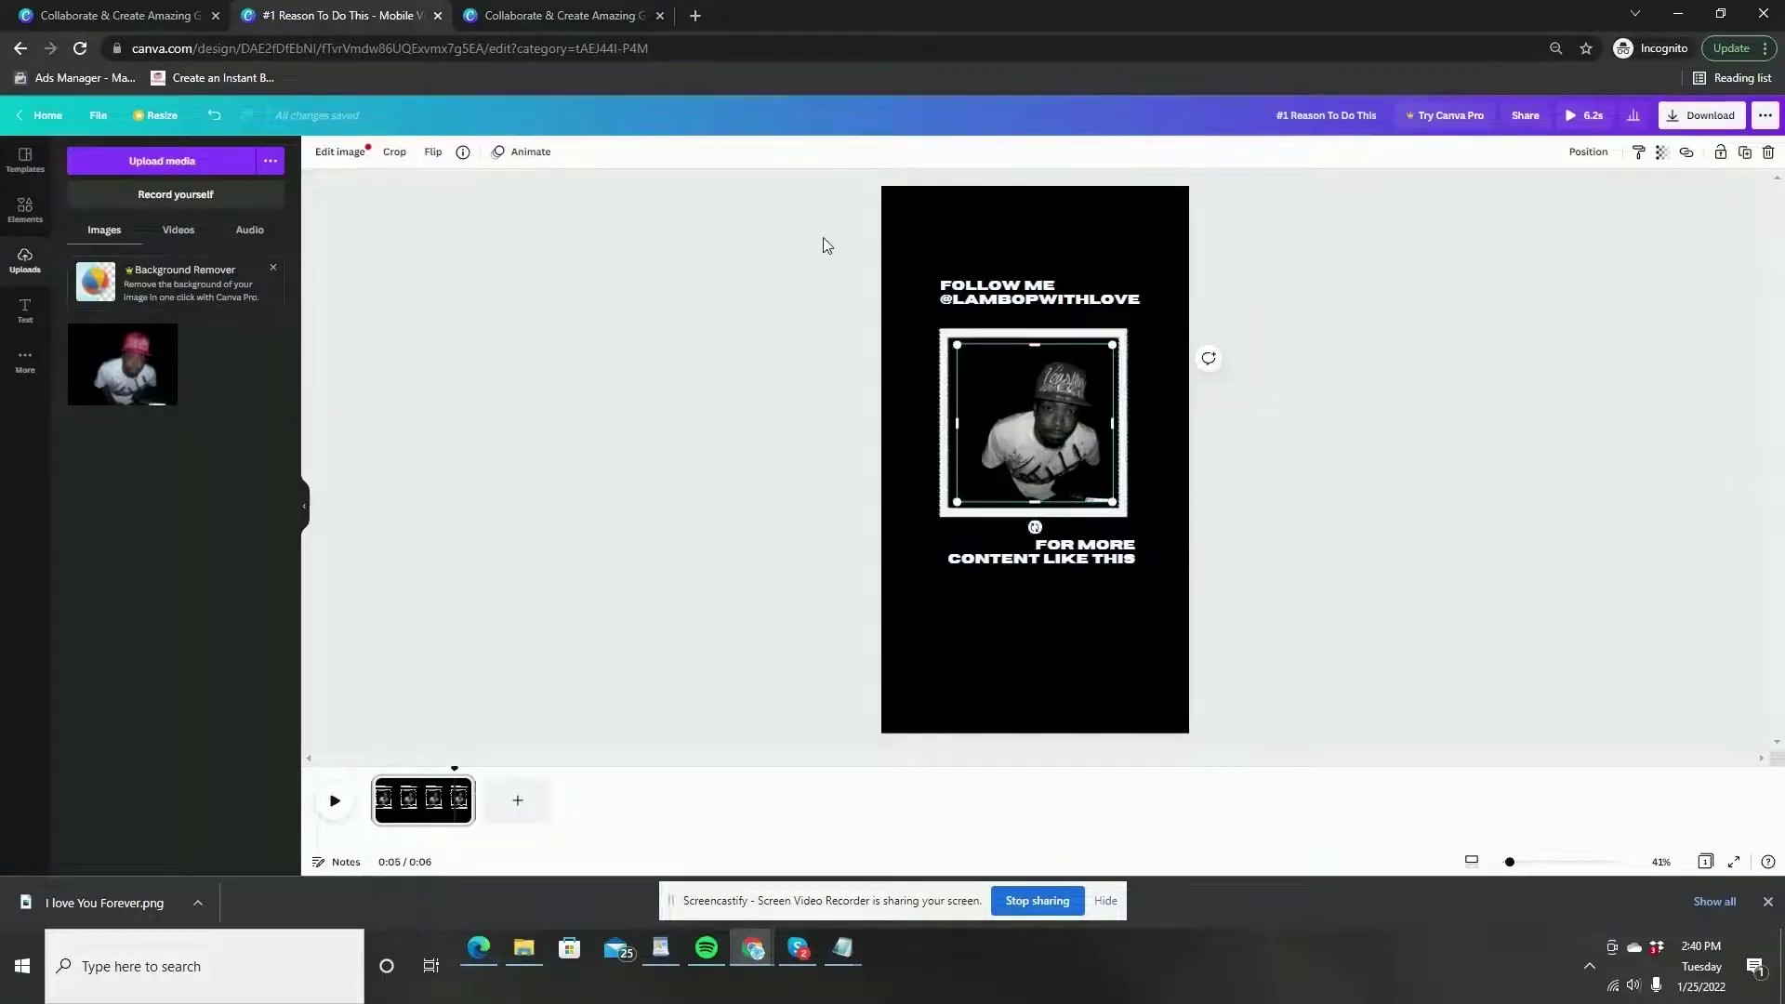
Apply the Rise animation to the heading, framed photo and bottom text together, preview the result and return to the editor
{"action": "left_click_drag", "start_coordinate": [929, 347], "coordinate": [1141, 618]}
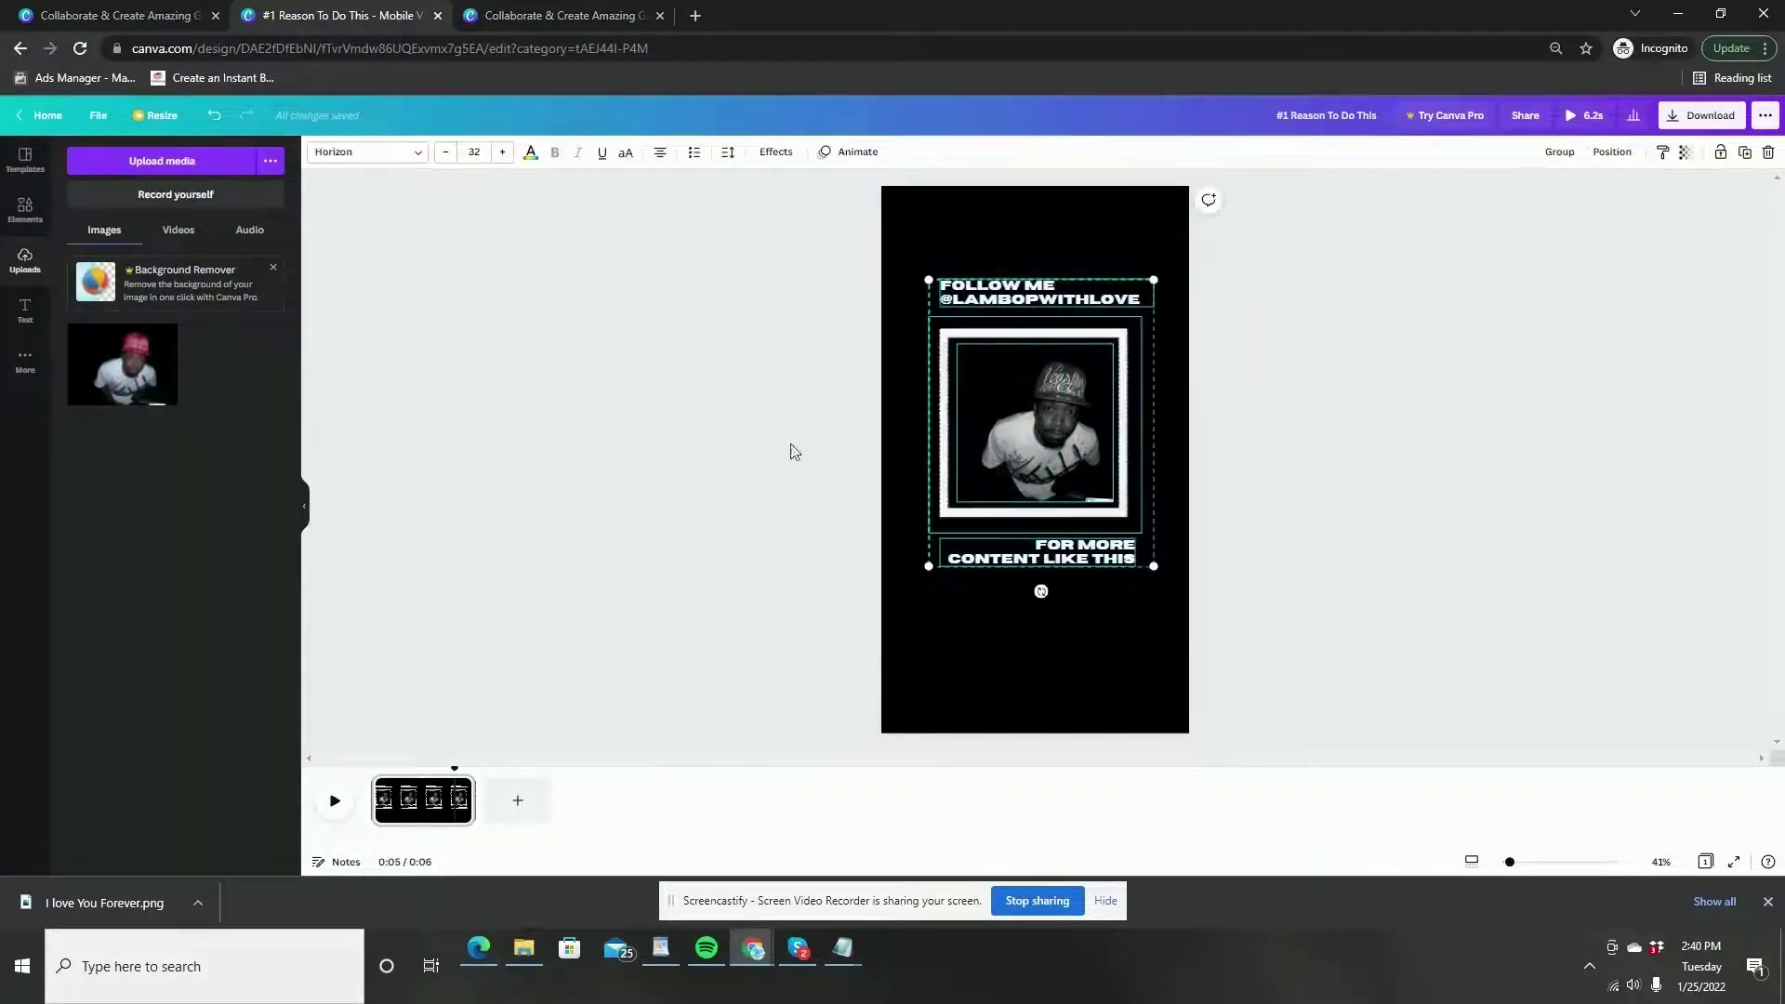
{"action": "left_click_drag", "start_coordinate": [789, 248], "coordinate": [1174, 582]}
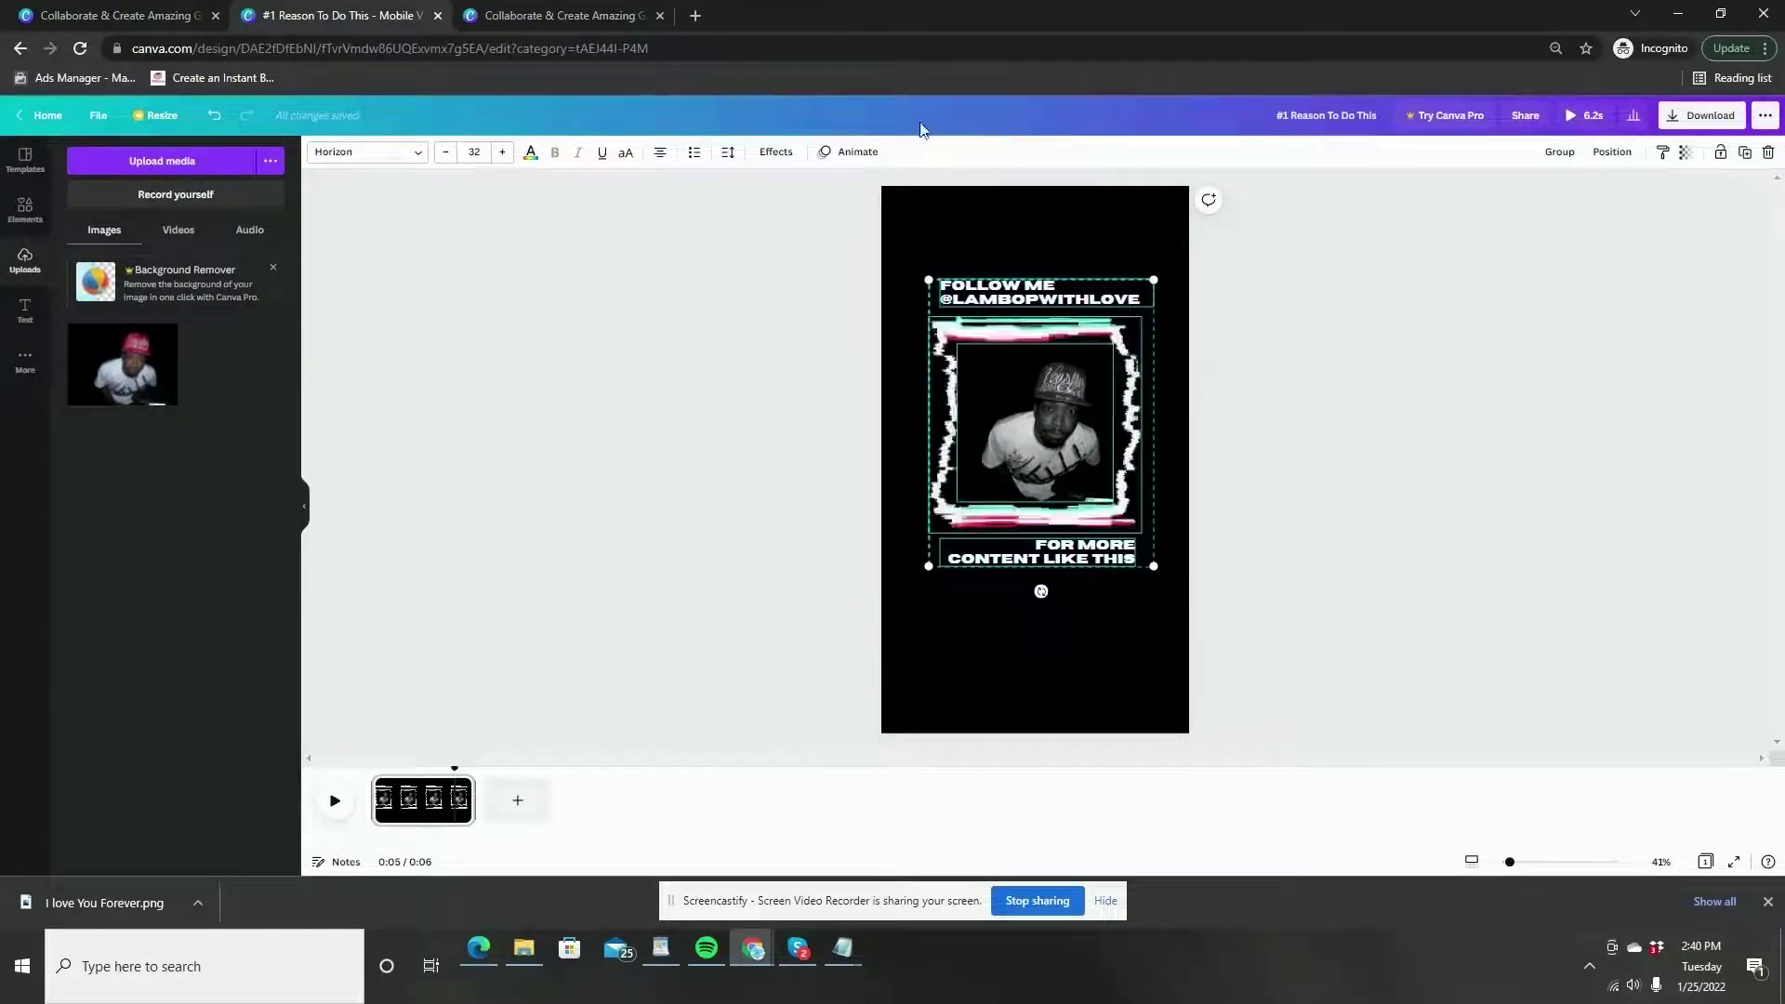
{"action": "left_click", "coordinate": [863, 155]}
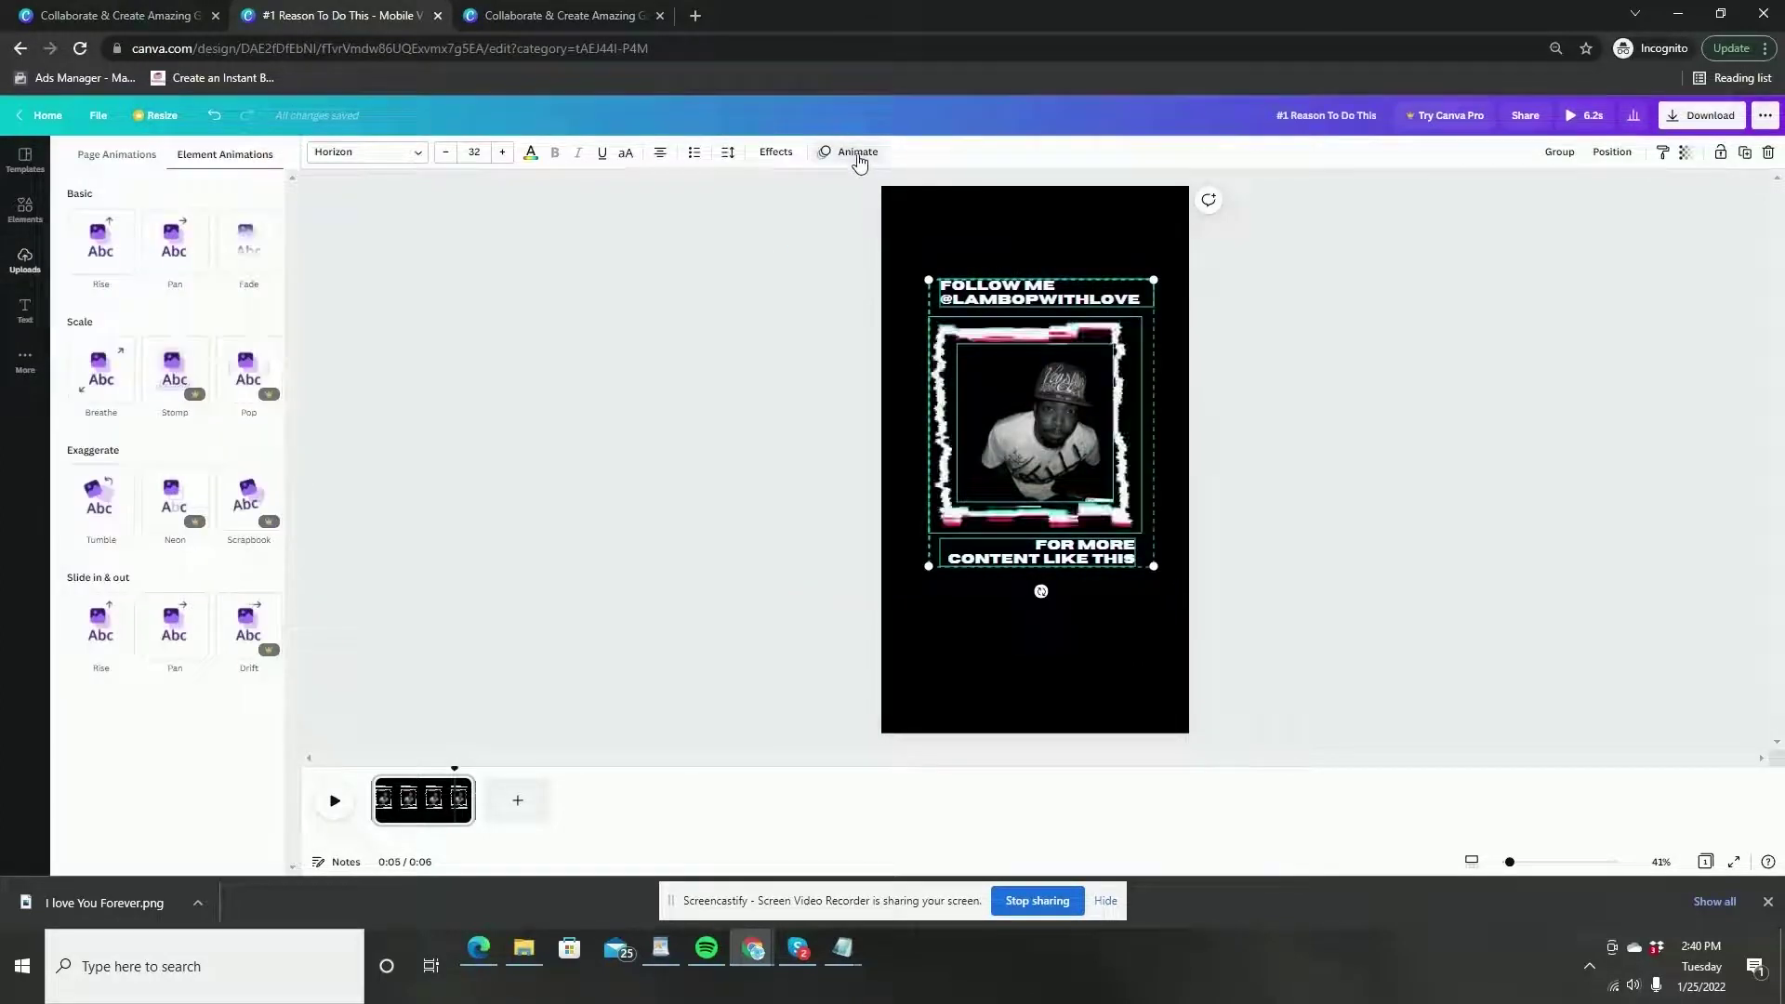
{"action": "left_click", "coordinate": [125, 276]}
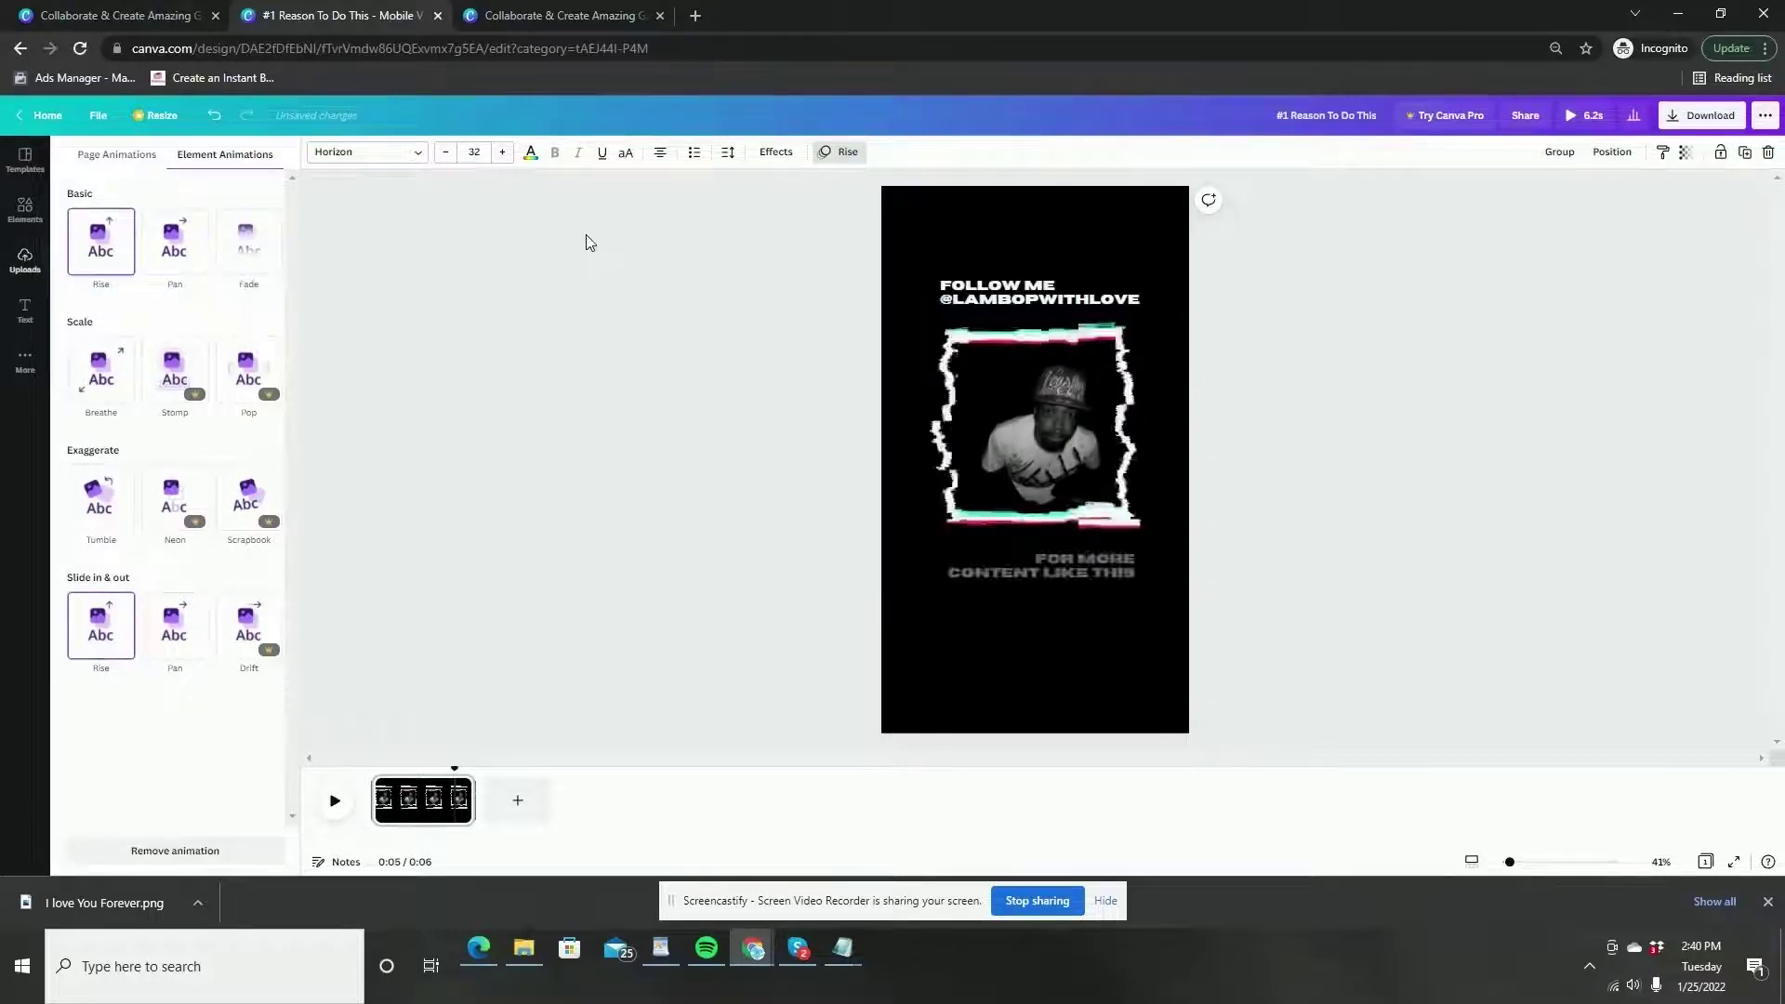
{"action": "left_click", "coordinate": [1588, 116]}
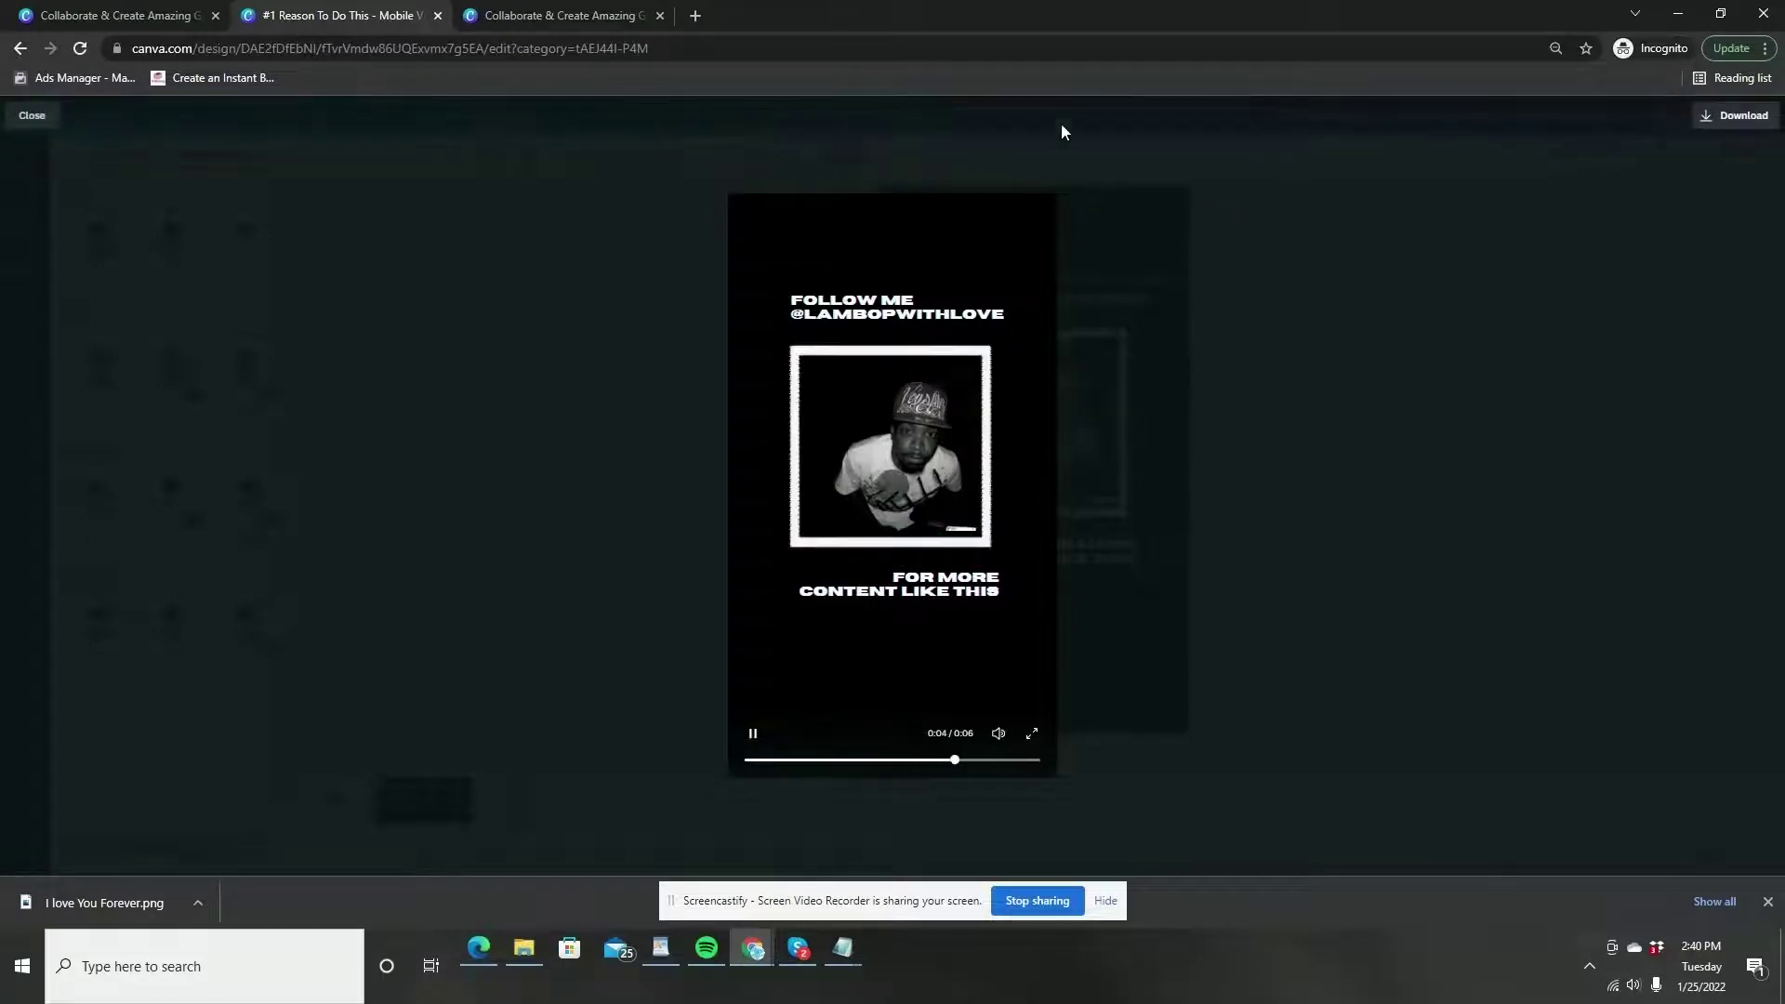
{"action": "key", "text": "Escape"}
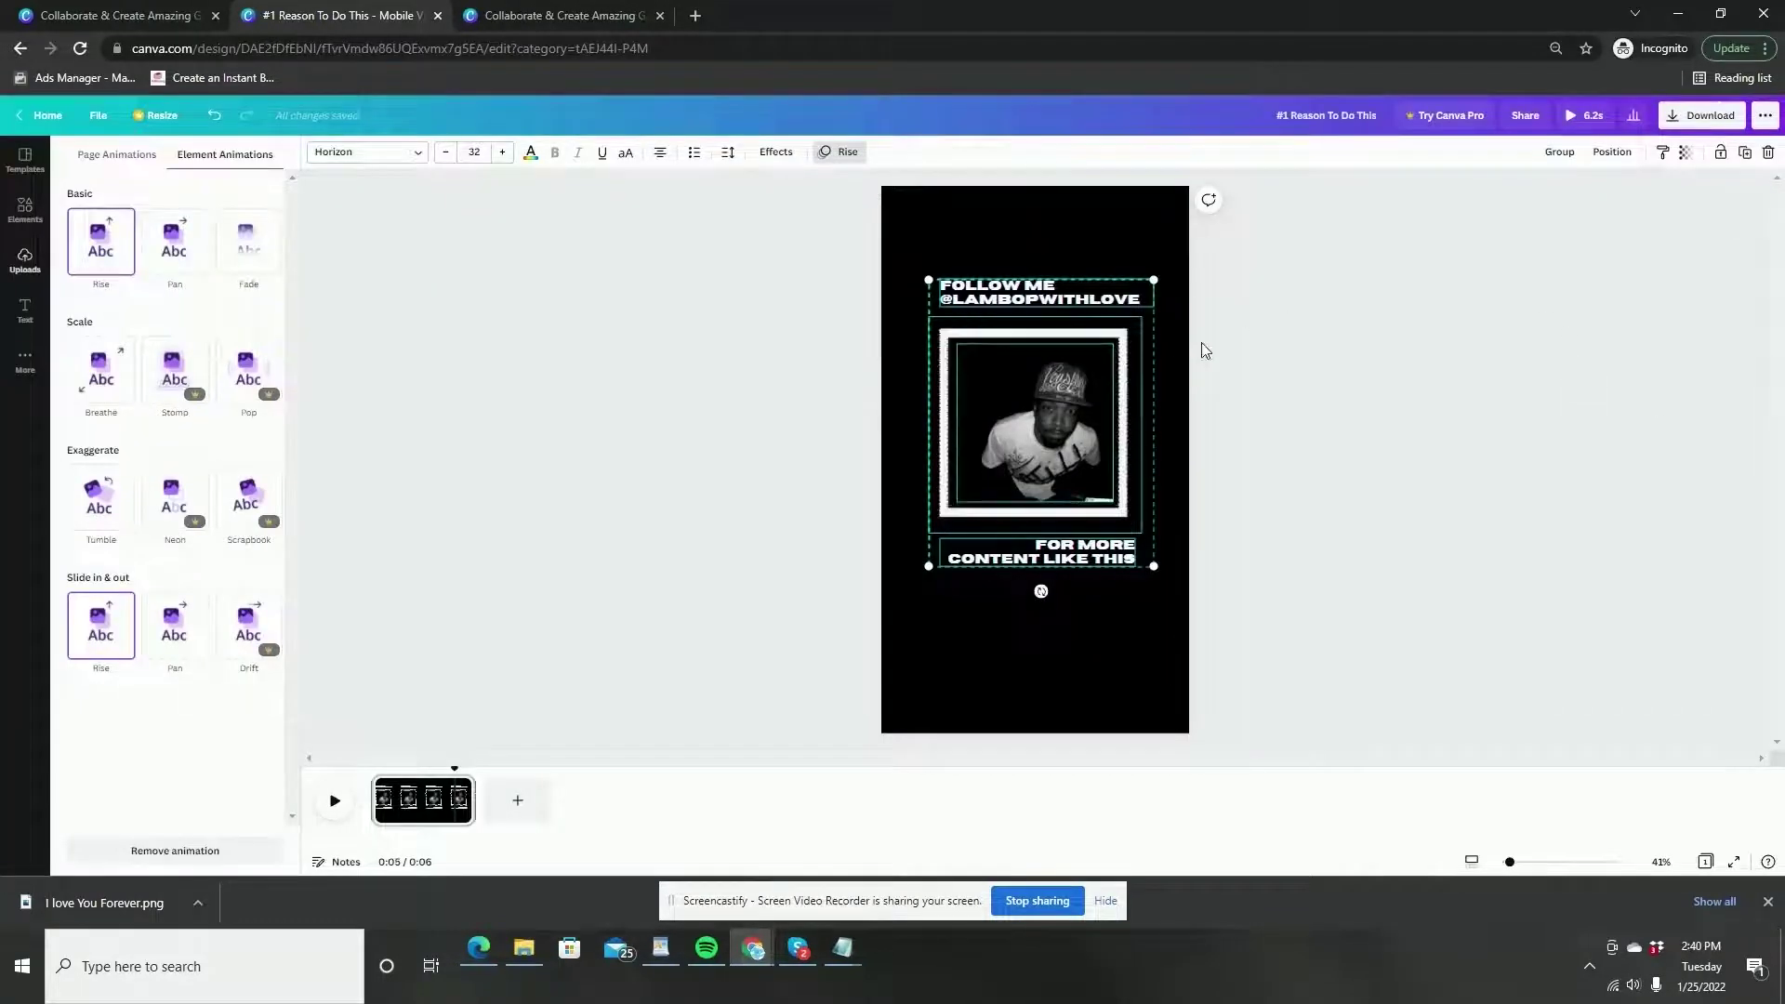
Download the finished end frame as an MP4 video
{"action": "left_click", "coordinate": [1699, 115]}
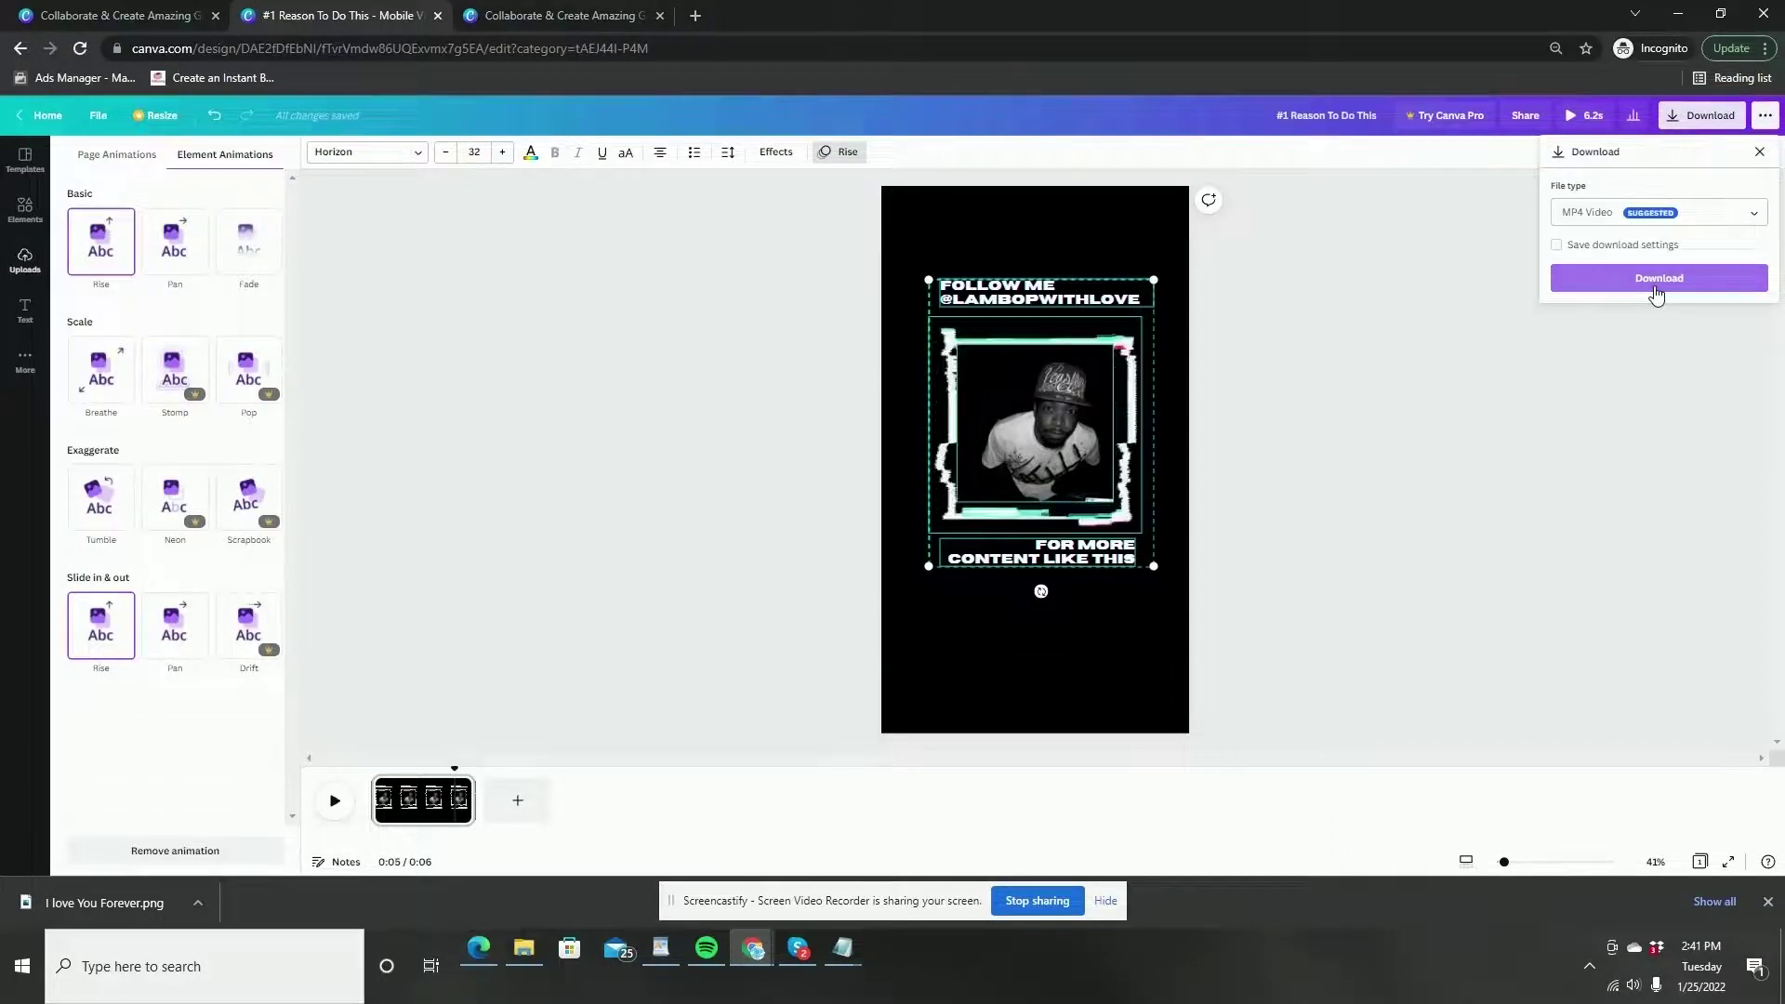
{"action": "left_click", "coordinate": [1656, 288]}
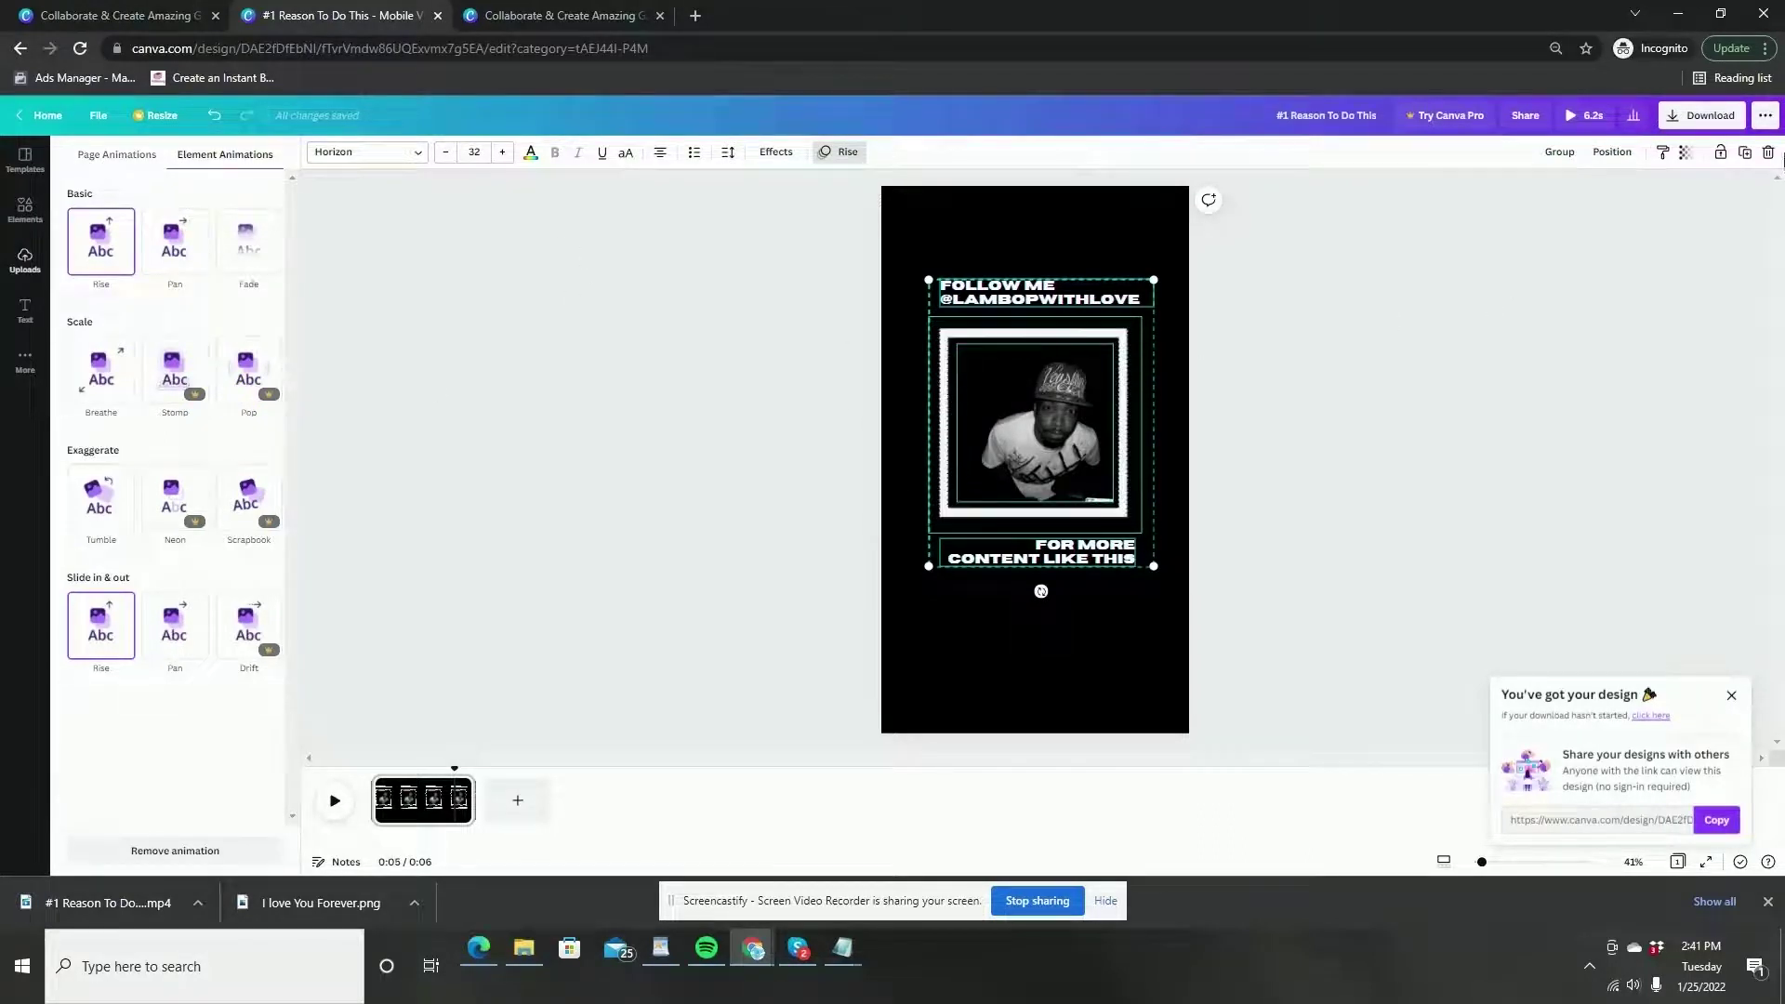
Delete the selected text, frame and photo, and clear the black background to leave a blank page
{"action": "left_click", "coordinate": [1768, 154]}
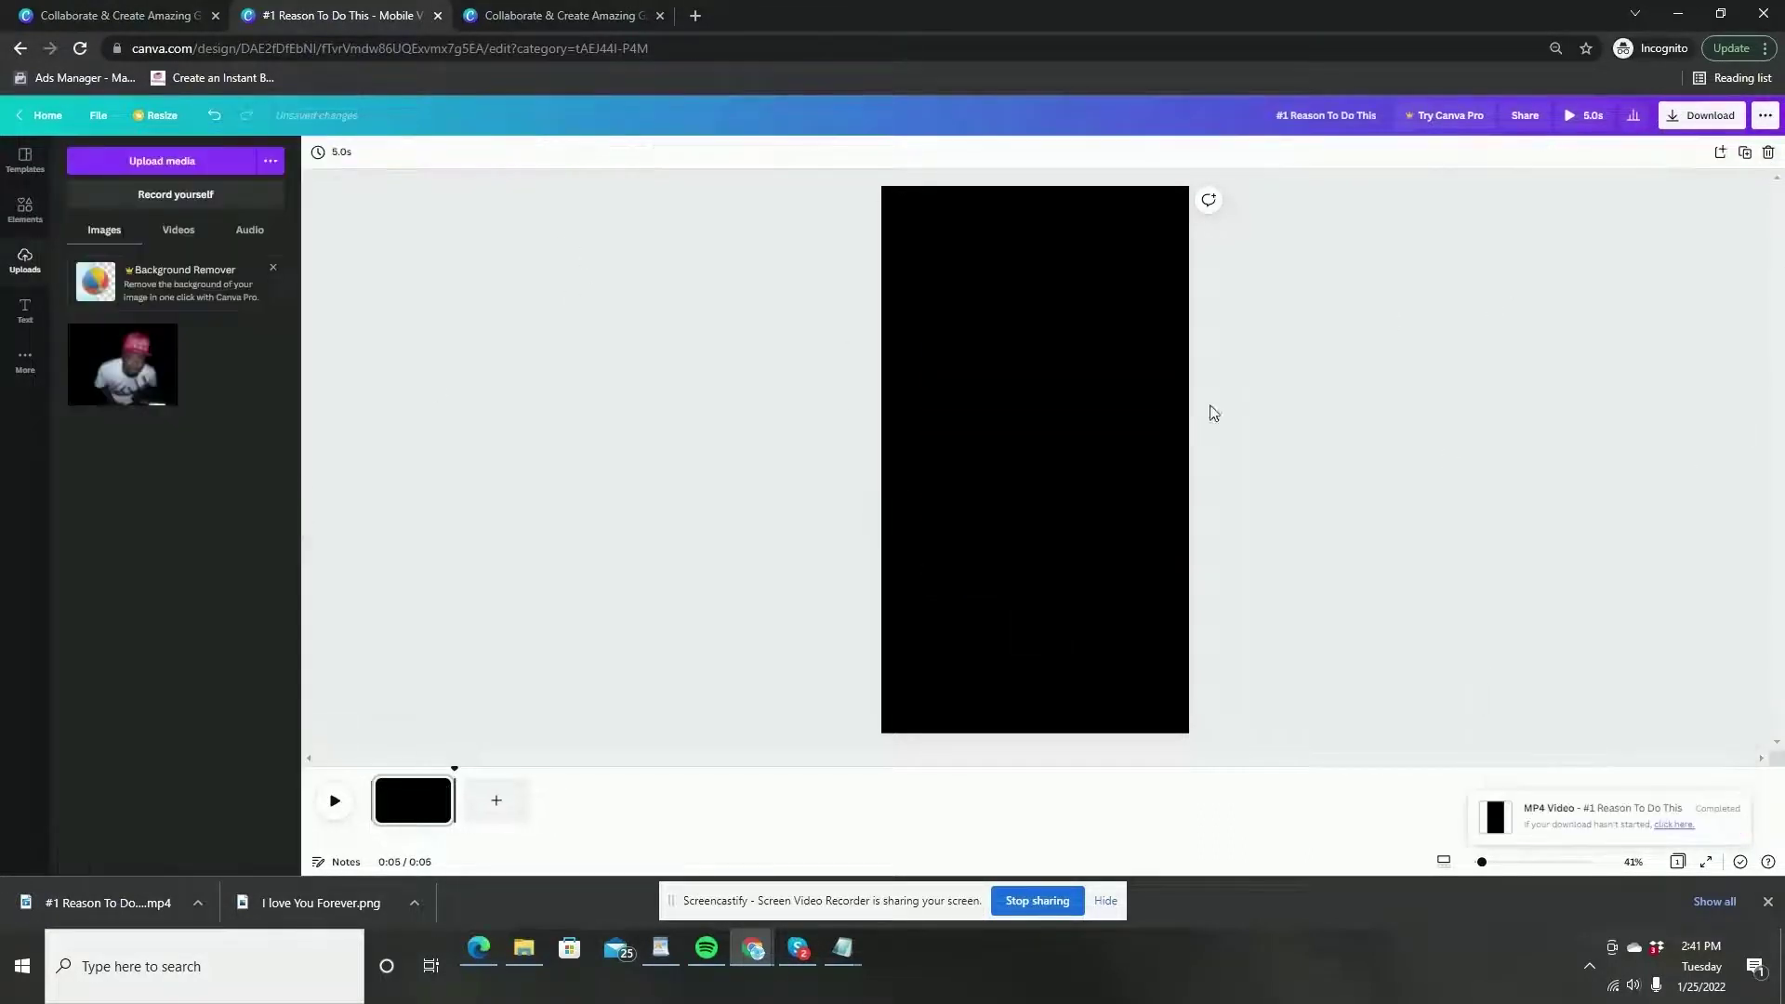
{"action": "left_click", "coordinate": [929, 393]}
{"action": "left_click", "coordinate": [1767, 158]}
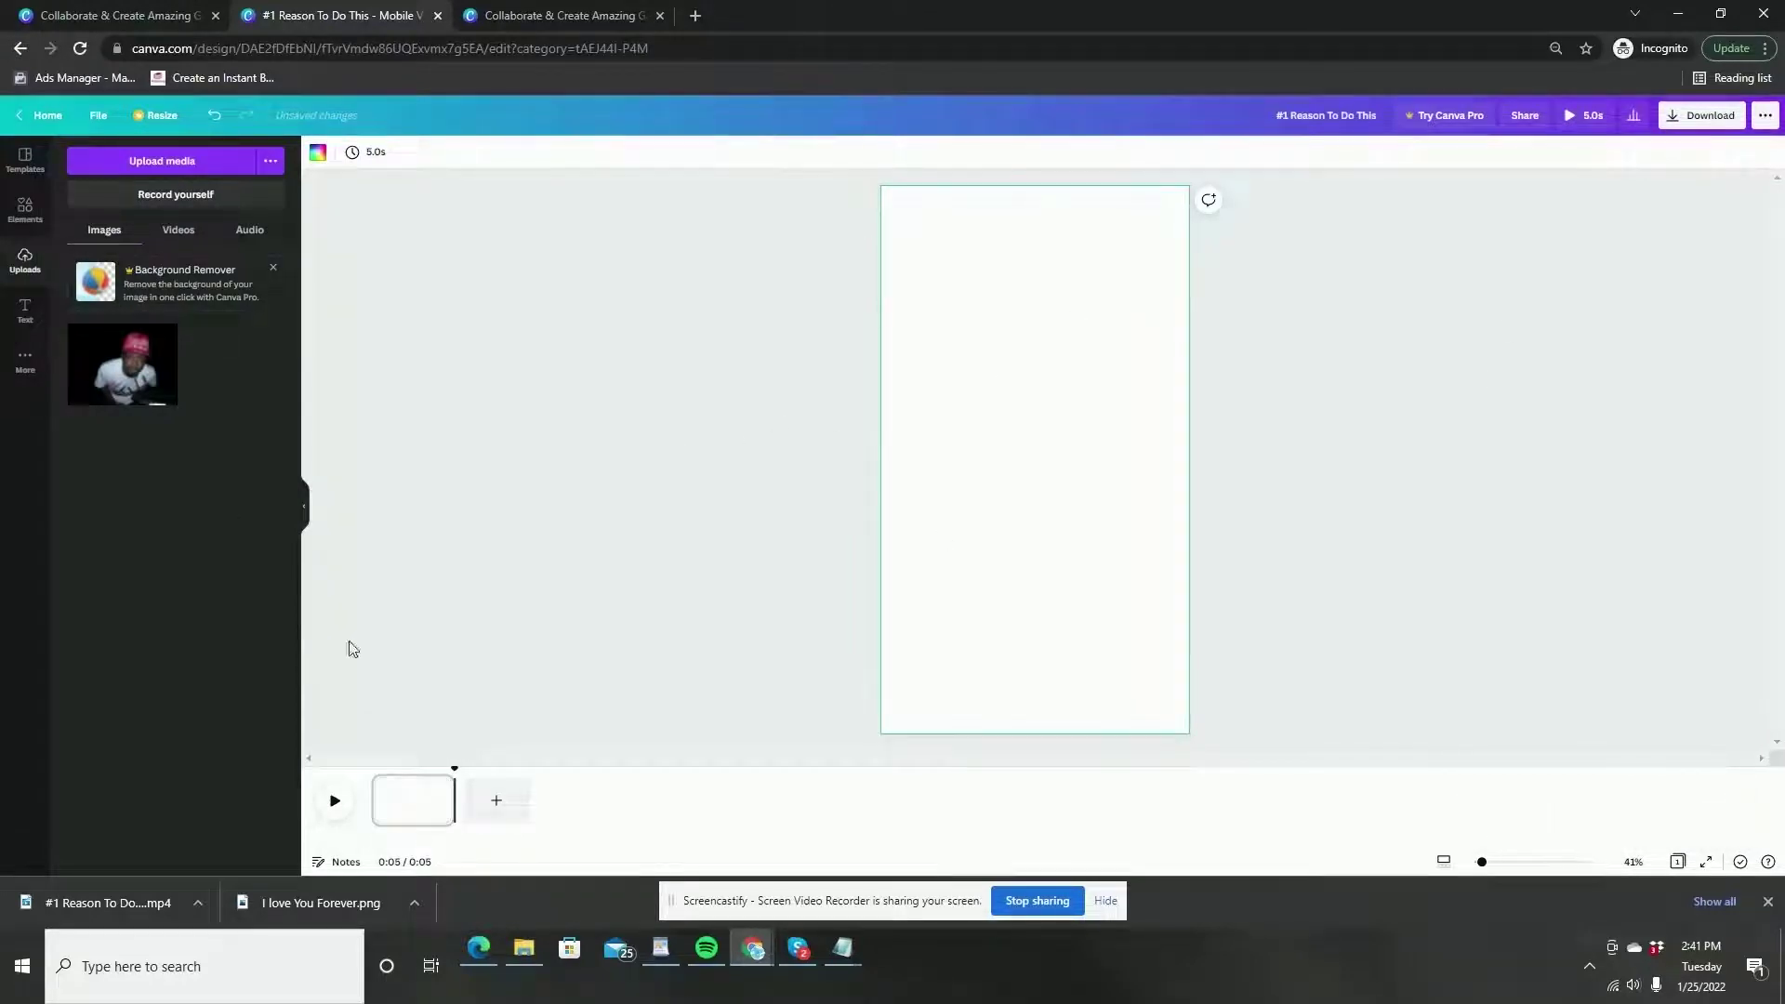
Apply the ship-railing page from the White Digital UI Travel Creator Instagram Reel template to the blank page and extend its duration to 8.9 seconds
{"action": "left_click", "coordinate": [25, 160]}
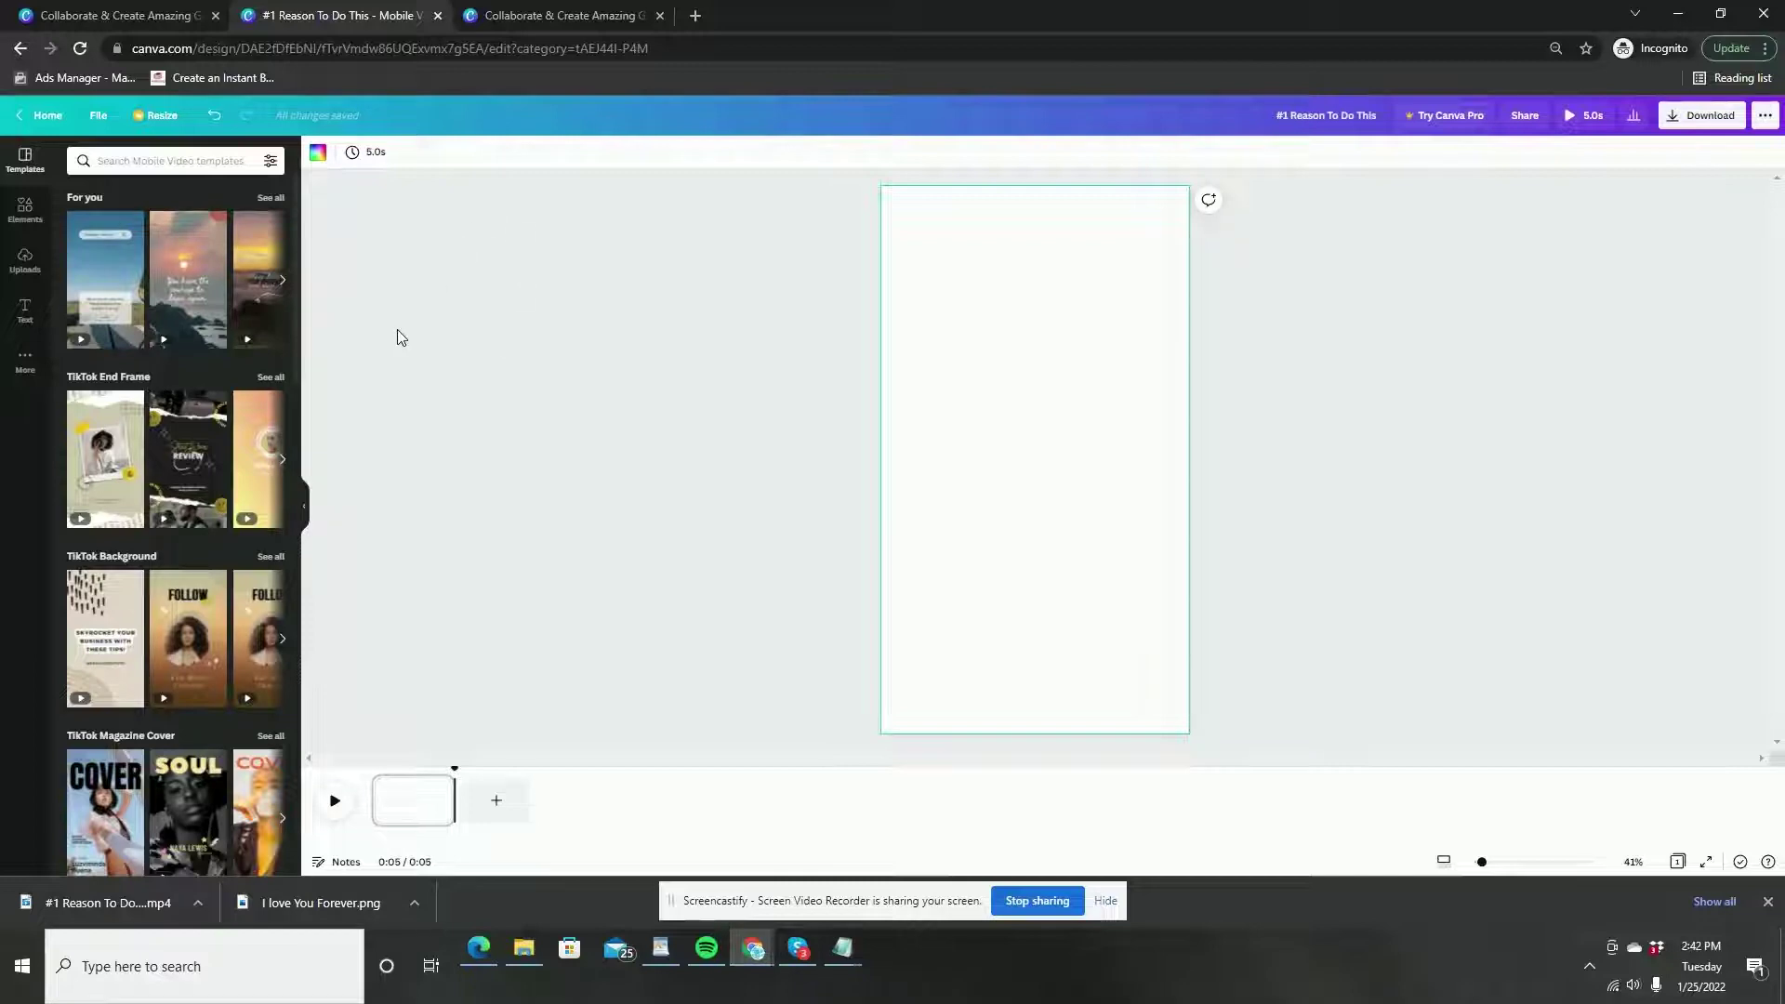
{"action": "left_click", "coordinate": [124, 298]}
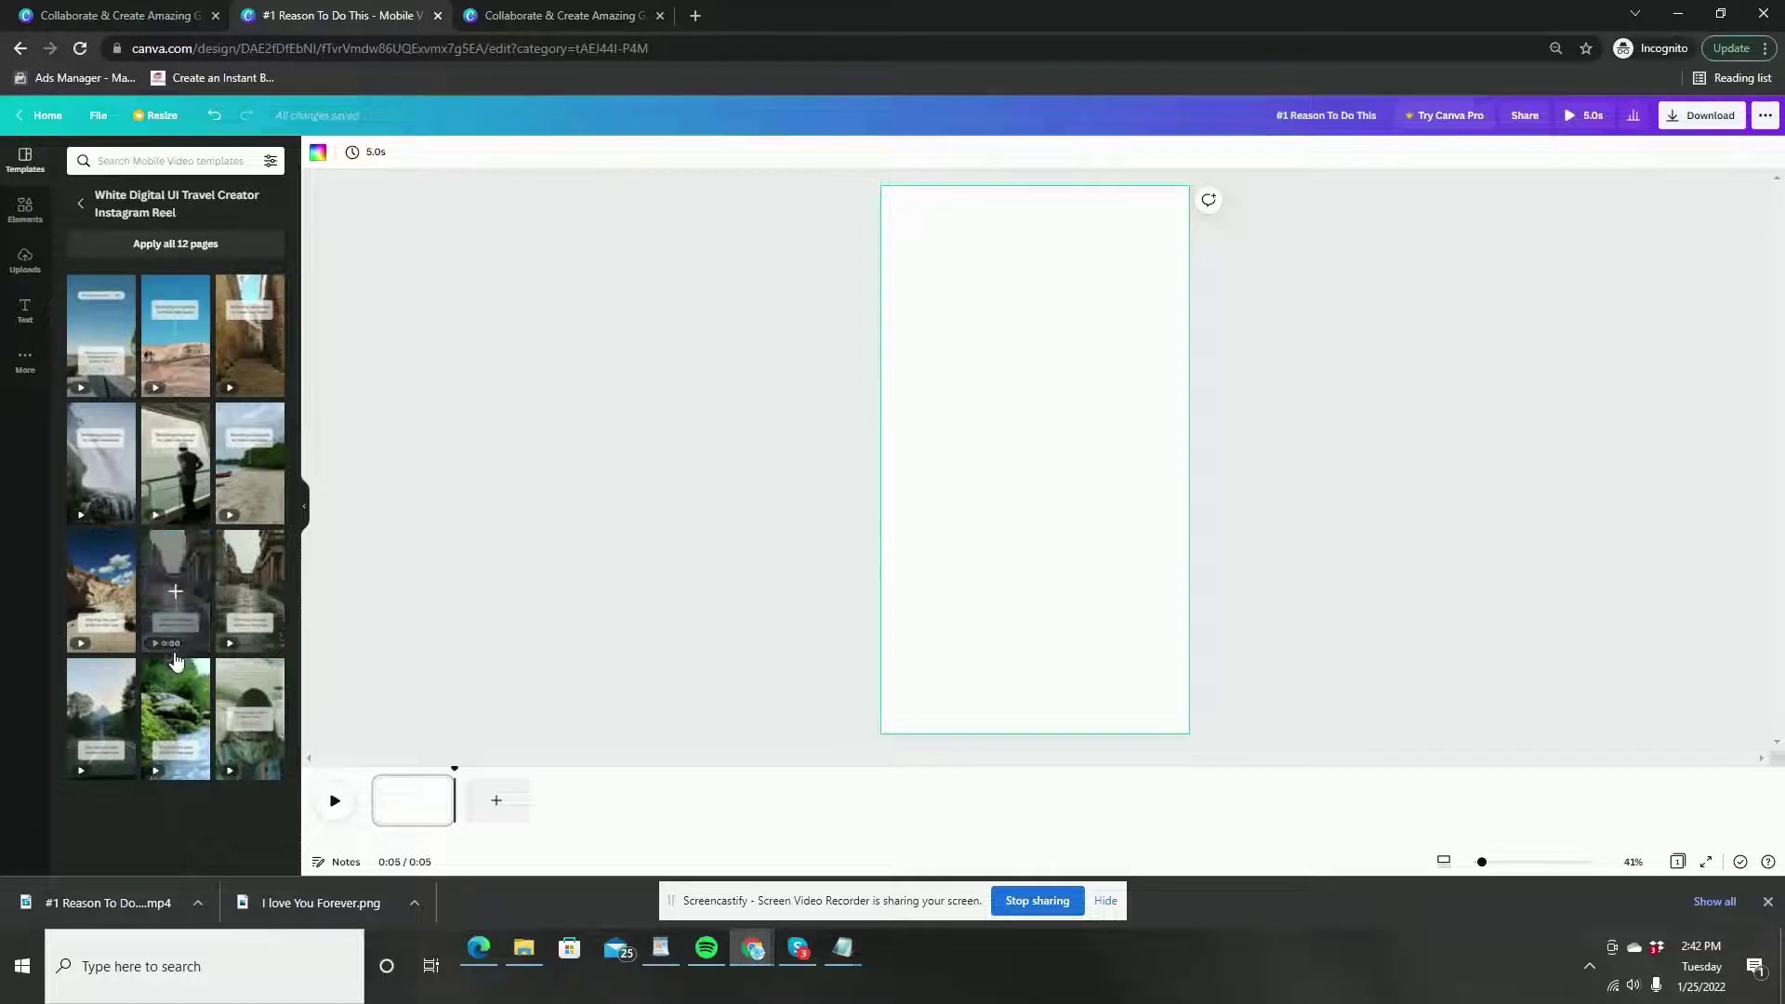
{"action": "left_click", "coordinate": [177, 470]}
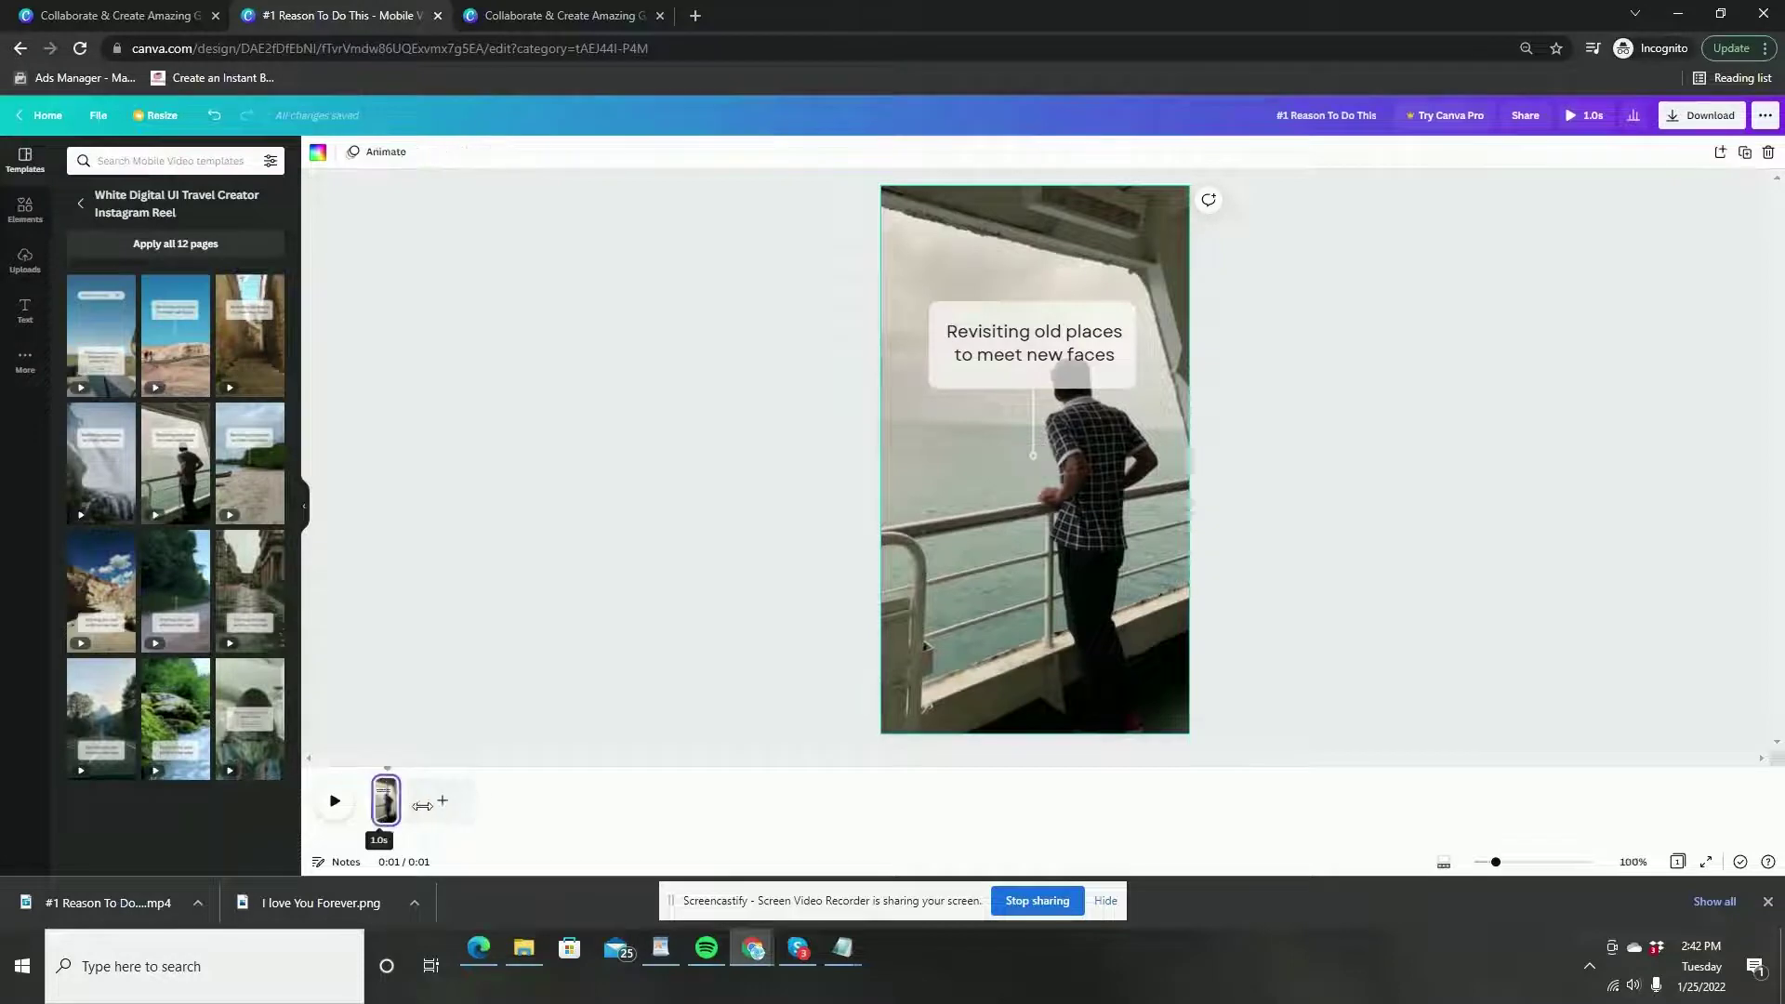
{"action": "left_click_drag", "start_coordinate": [422, 805], "coordinate": [519, 803]}
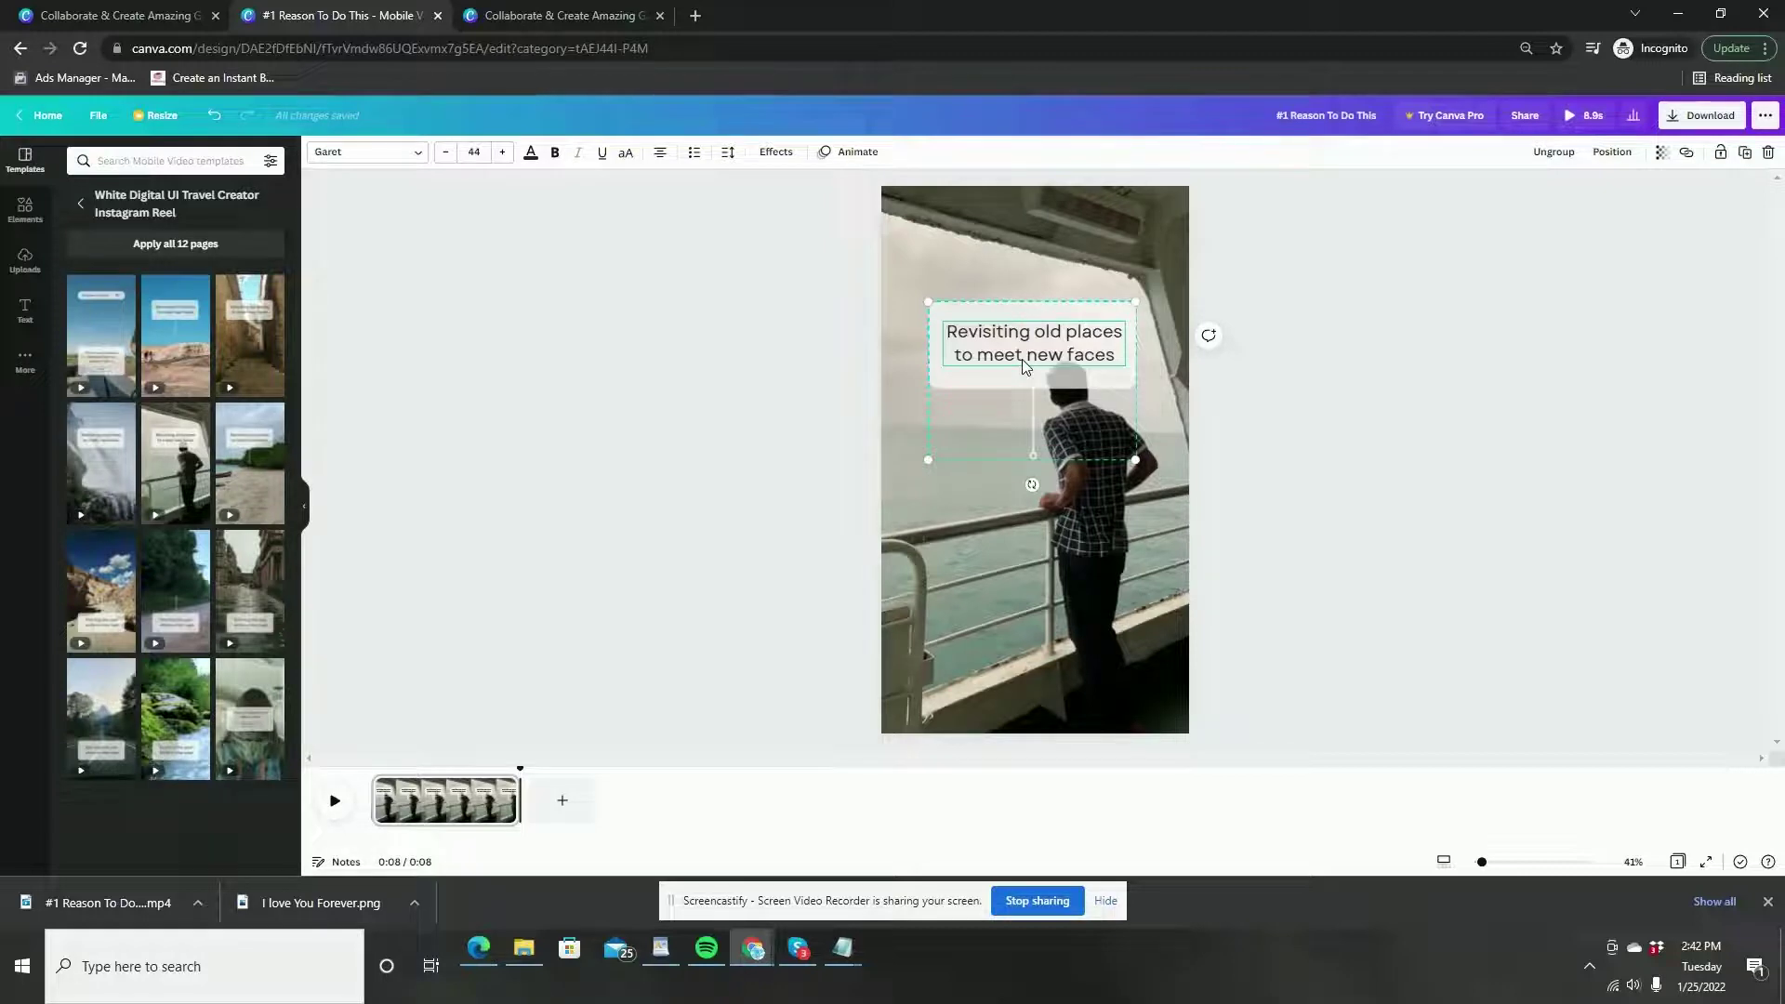
Replace the caption text over the video with "Today is the day I Accomplish My Goals"
{"action": "double_click", "coordinate": [1025, 364]}
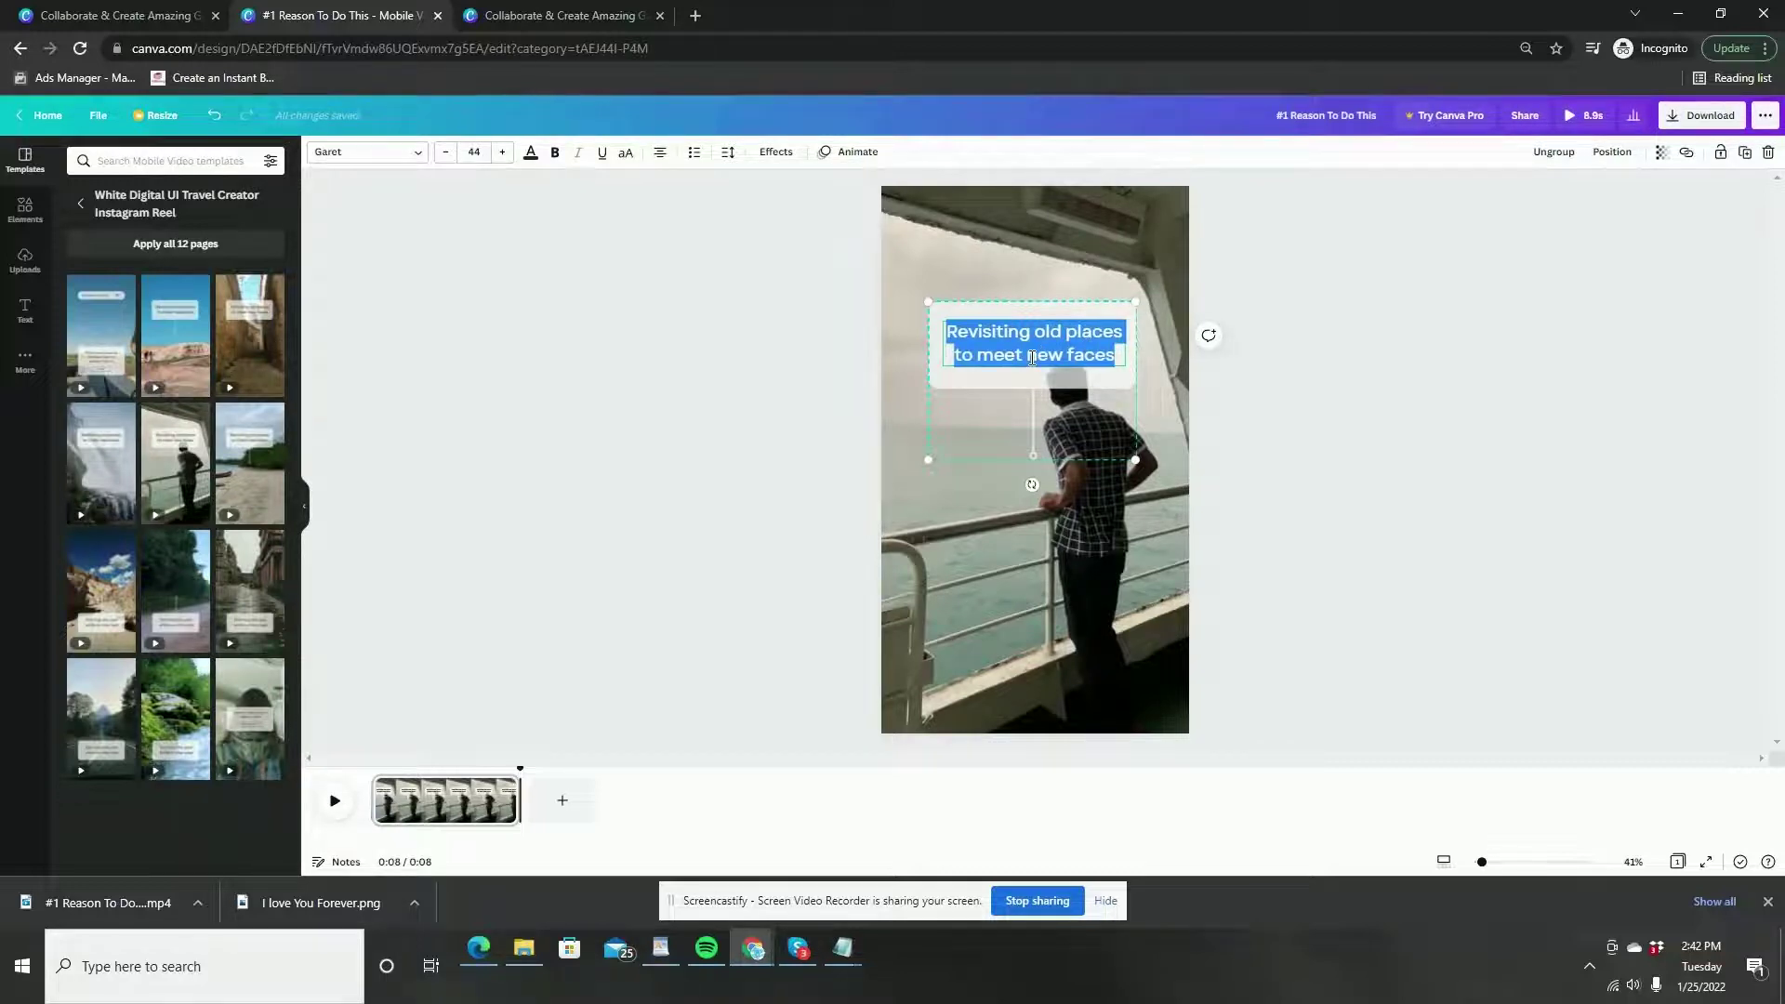
{"action": "type", "text": "Today is t"}
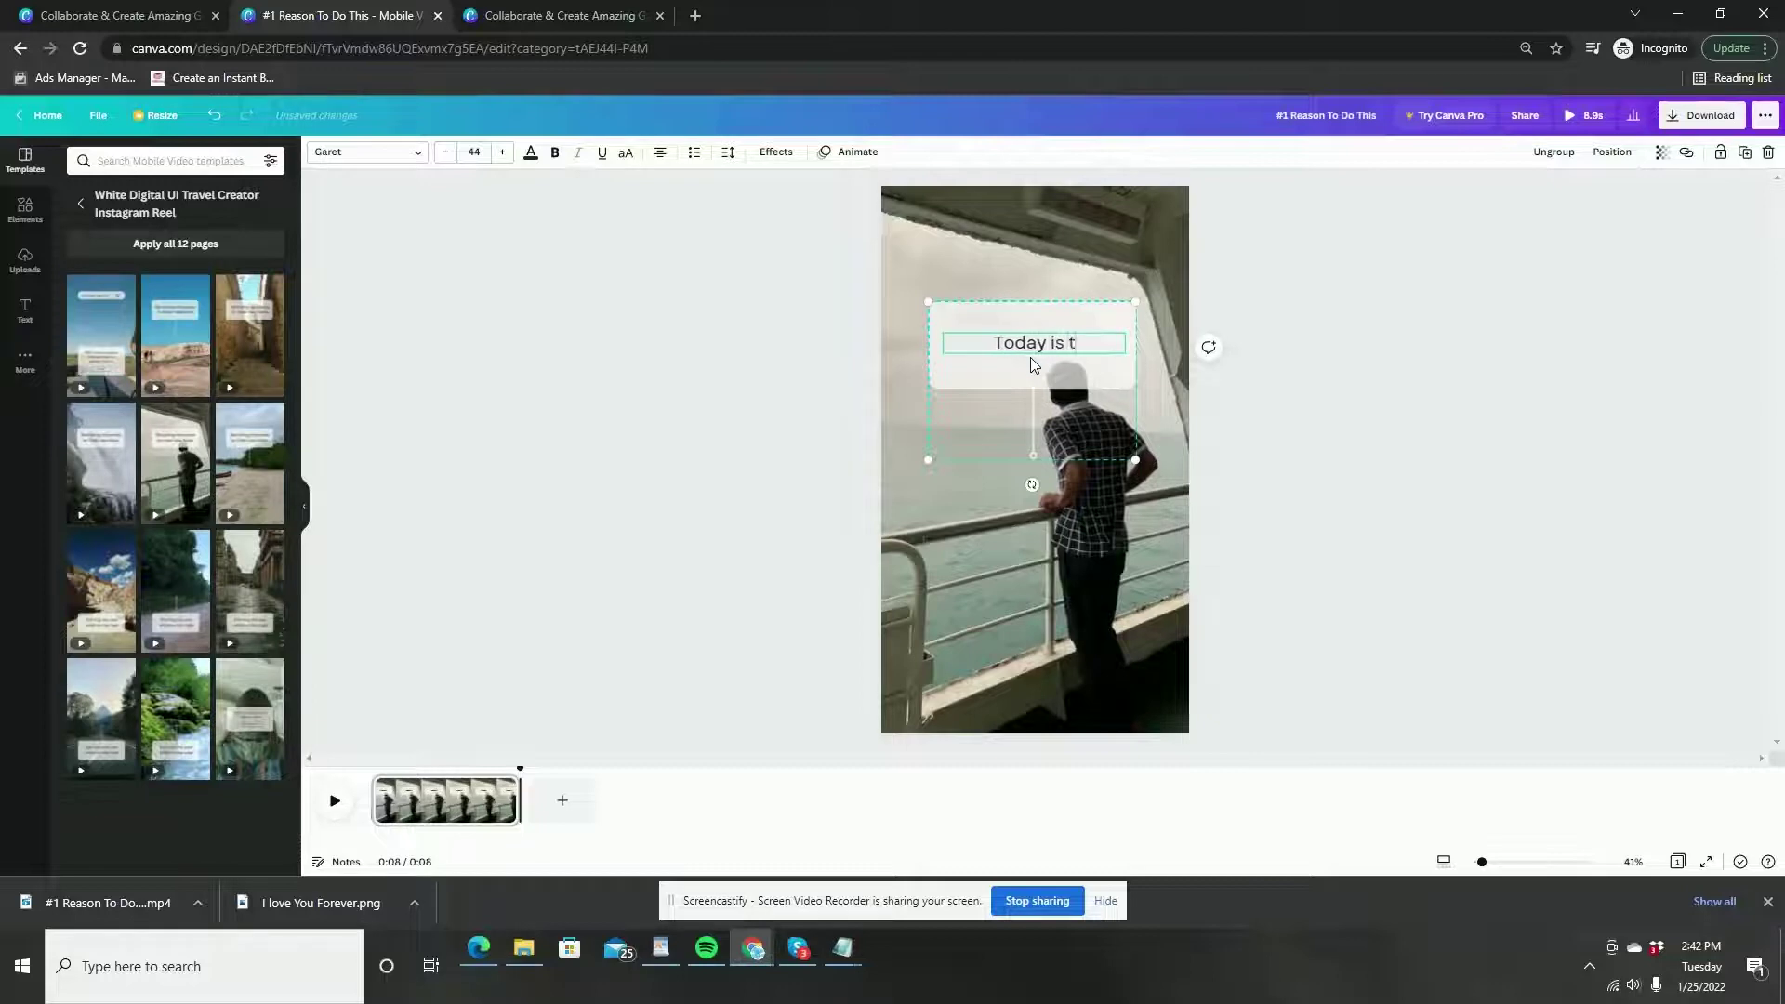
{"action": "type", "text": "he day I Accom"}
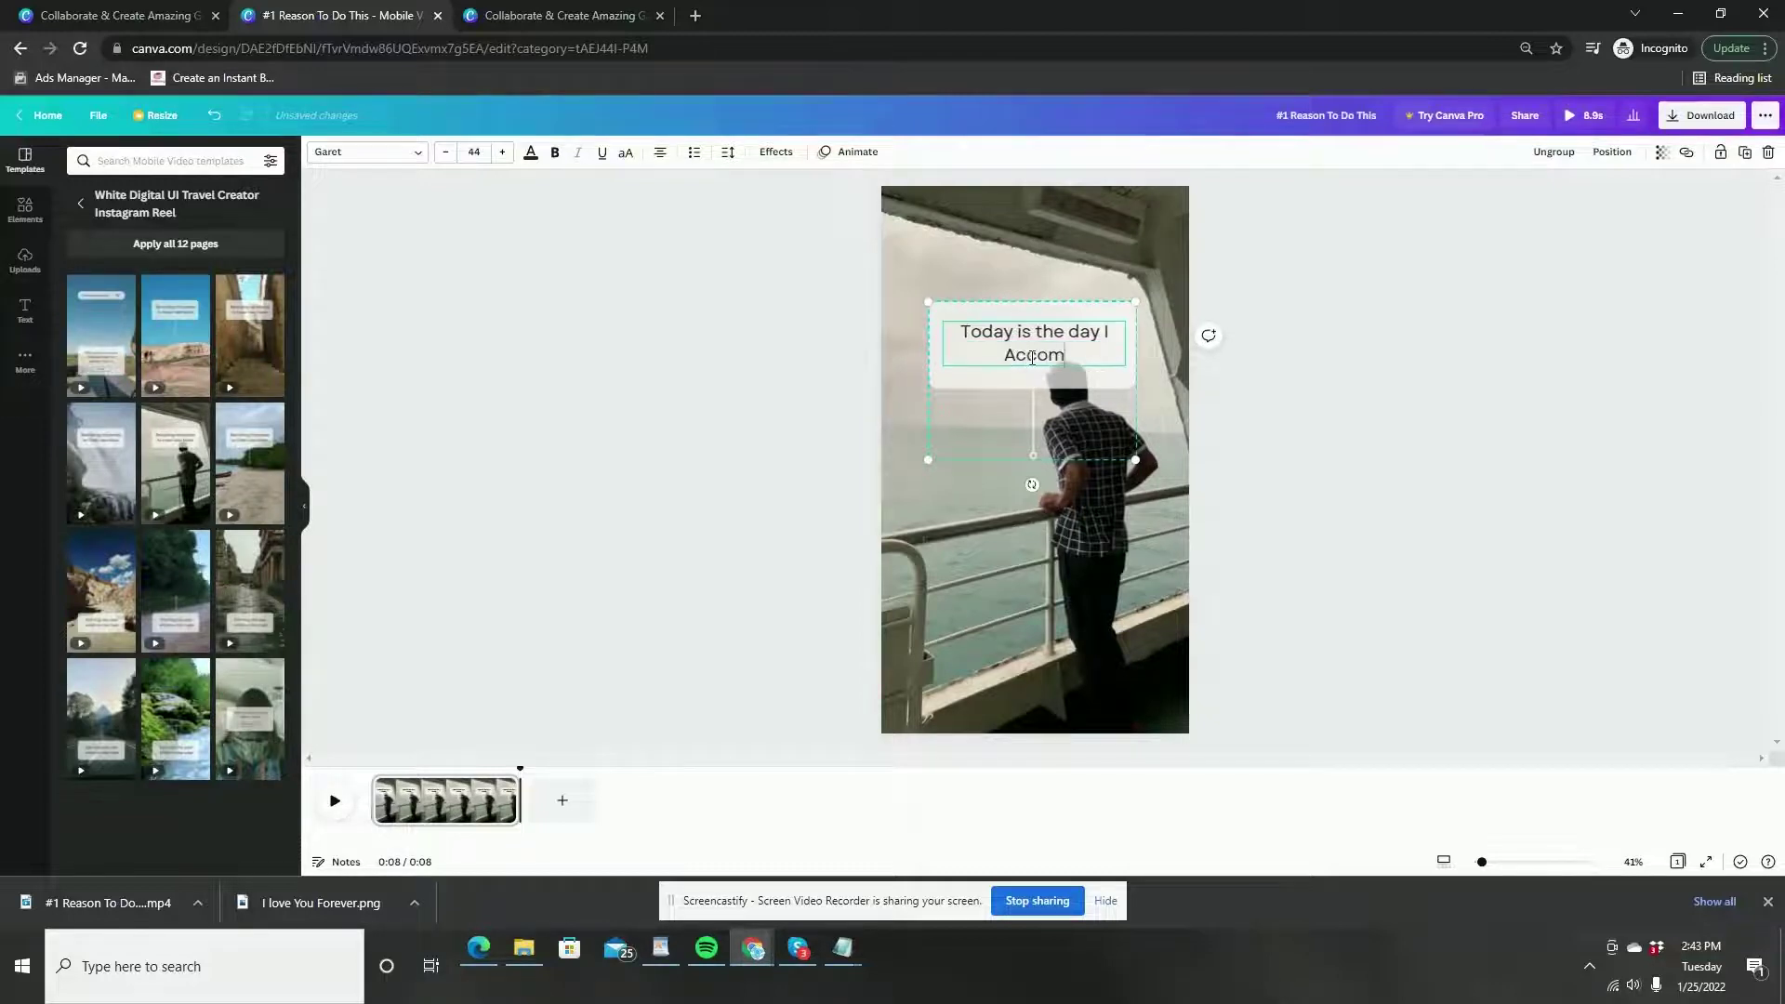
{"action": "type", "text": "plish My Goals"}
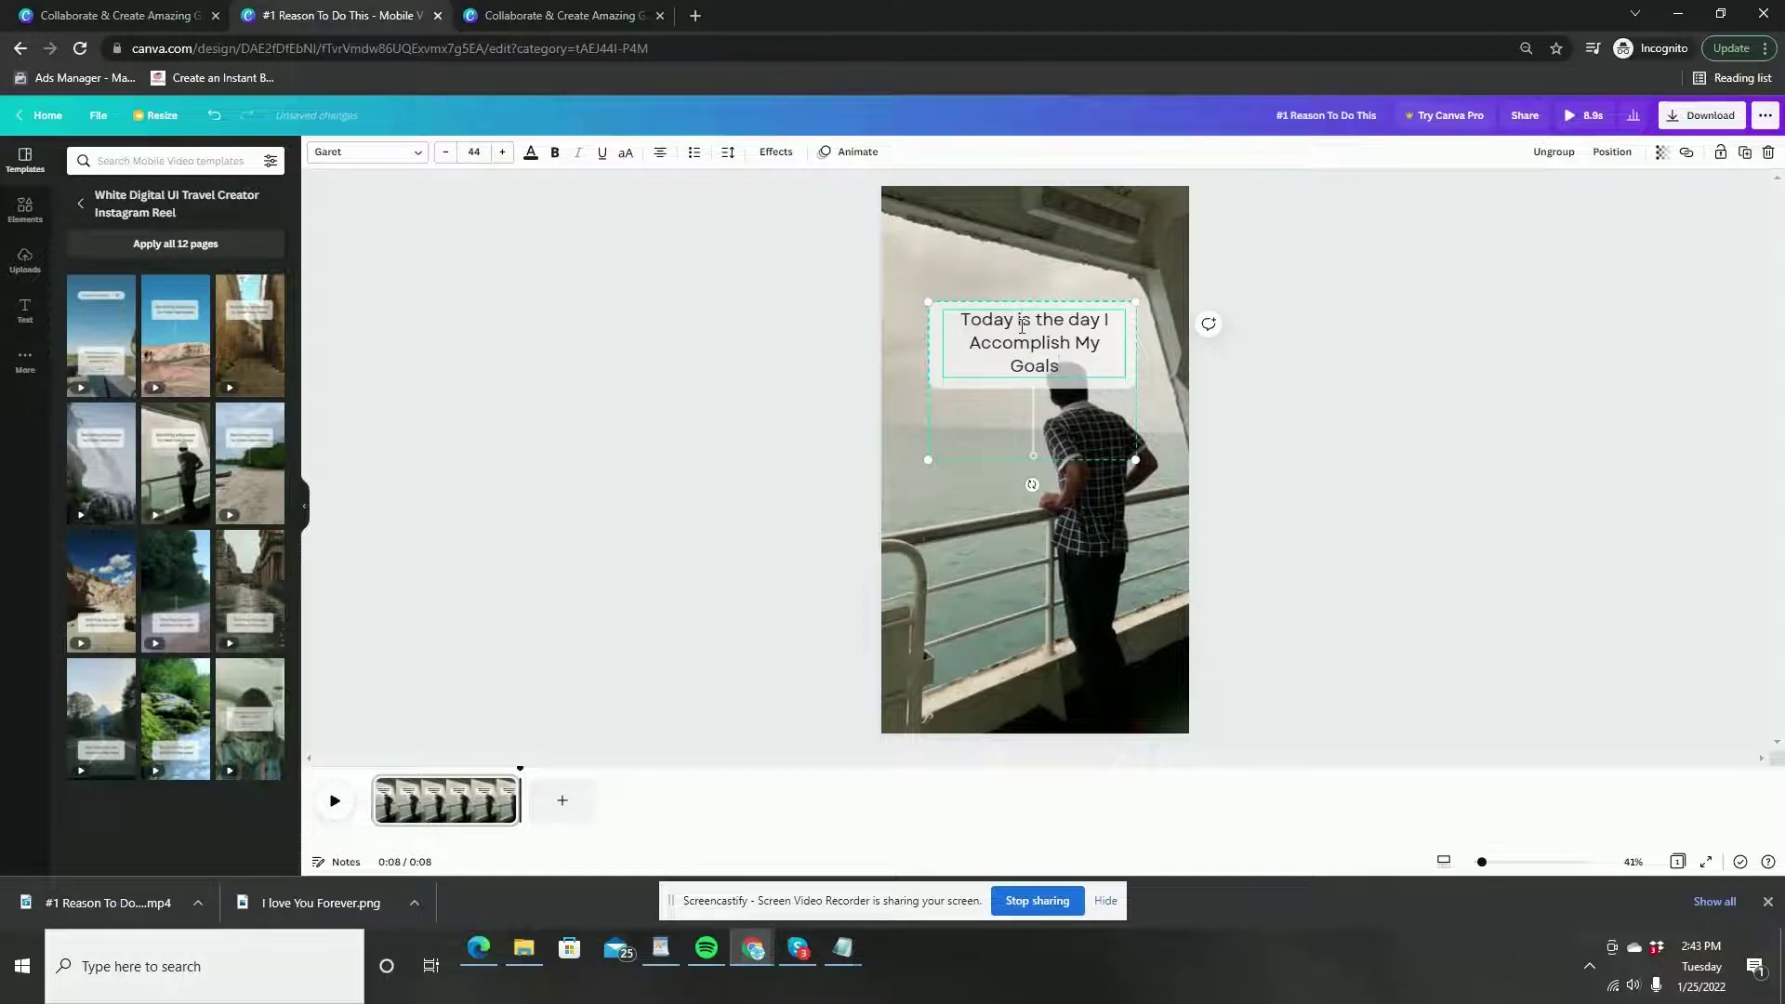
Capitalize the first letters of "Is", "The" and "Day" in the caption
{"action": "left_click", "coordinate": [1024, 328]}
{"action": "key", "text": "Right"}
{"action": "key", "text": "Right"}
{"action": "key", "text": "Delete"}
{"action": "type", "text": "T"}
{"action": "key", "text": "Right"}
{"action": "key", "text": "Right"}
{"action": "key", "text": "Right"}
{"action": "key", "text": "Delete"}
{"action": "type", "text": "D"}
{"action": "left_click", "coordinate": [956, 401]}
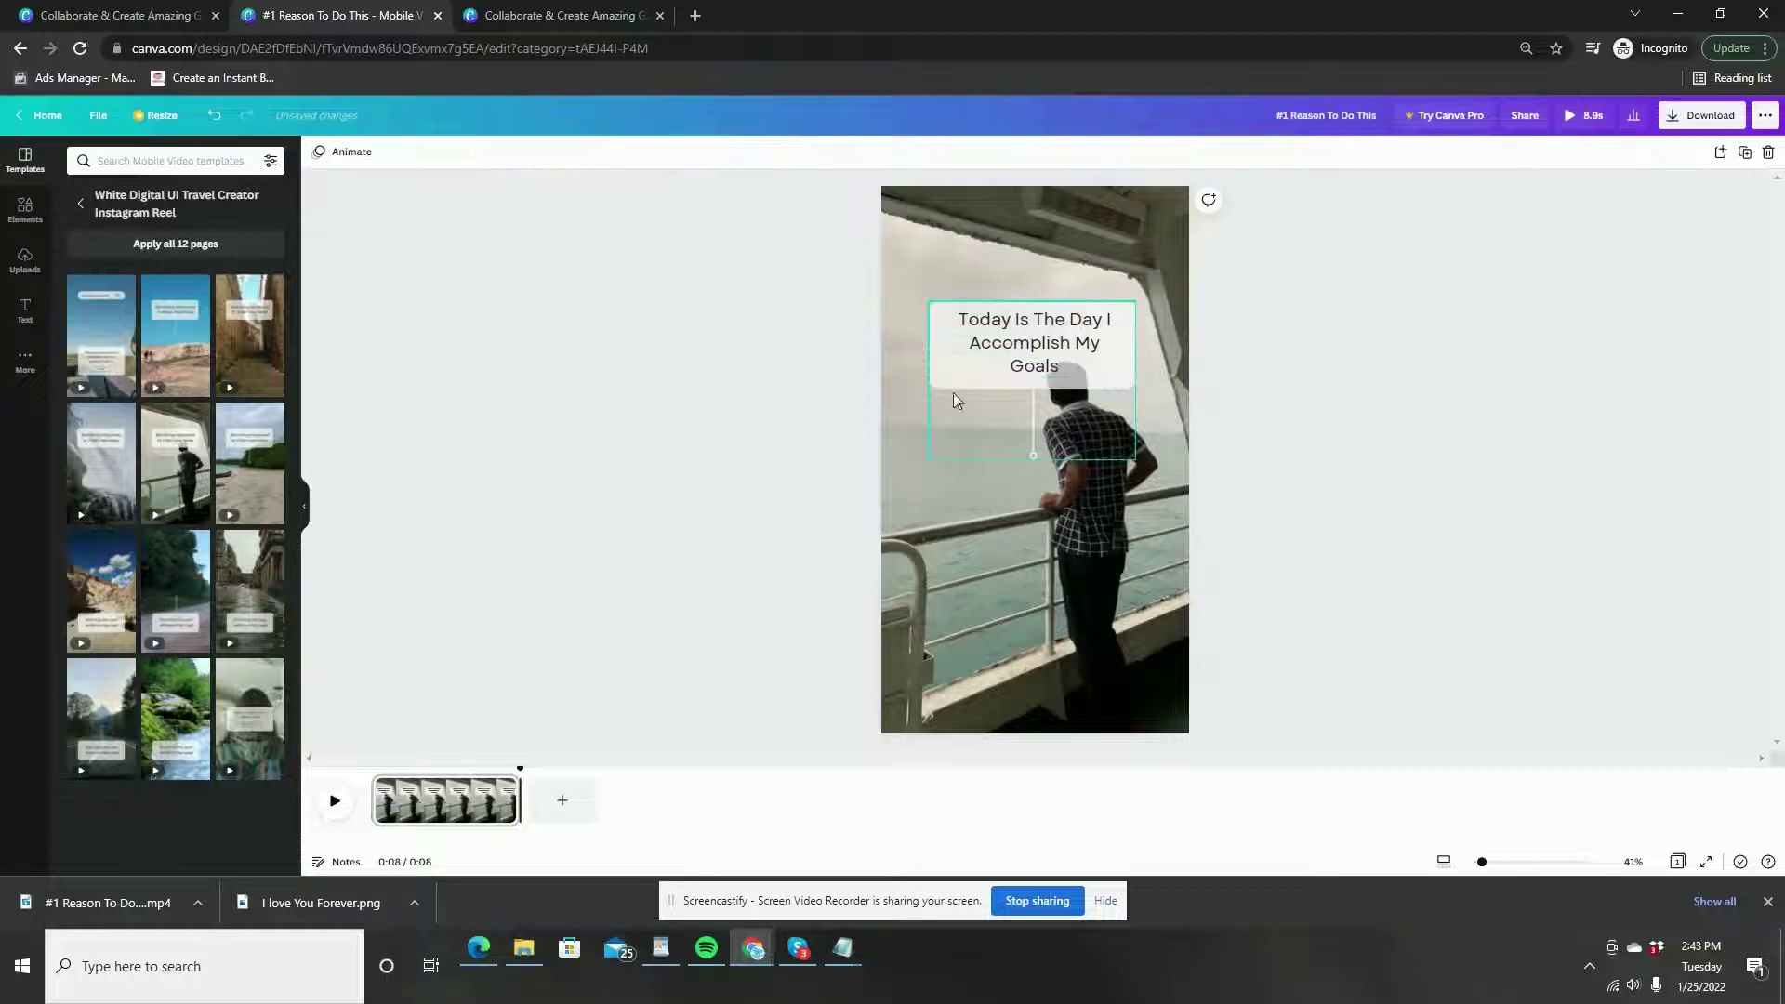
Move the caption group above the man's head and give it the Fade animation, previewing the result
{"action": "left_click_drag", "start_coordinate": [1031, 432], "coordinate": [1032, 370]}
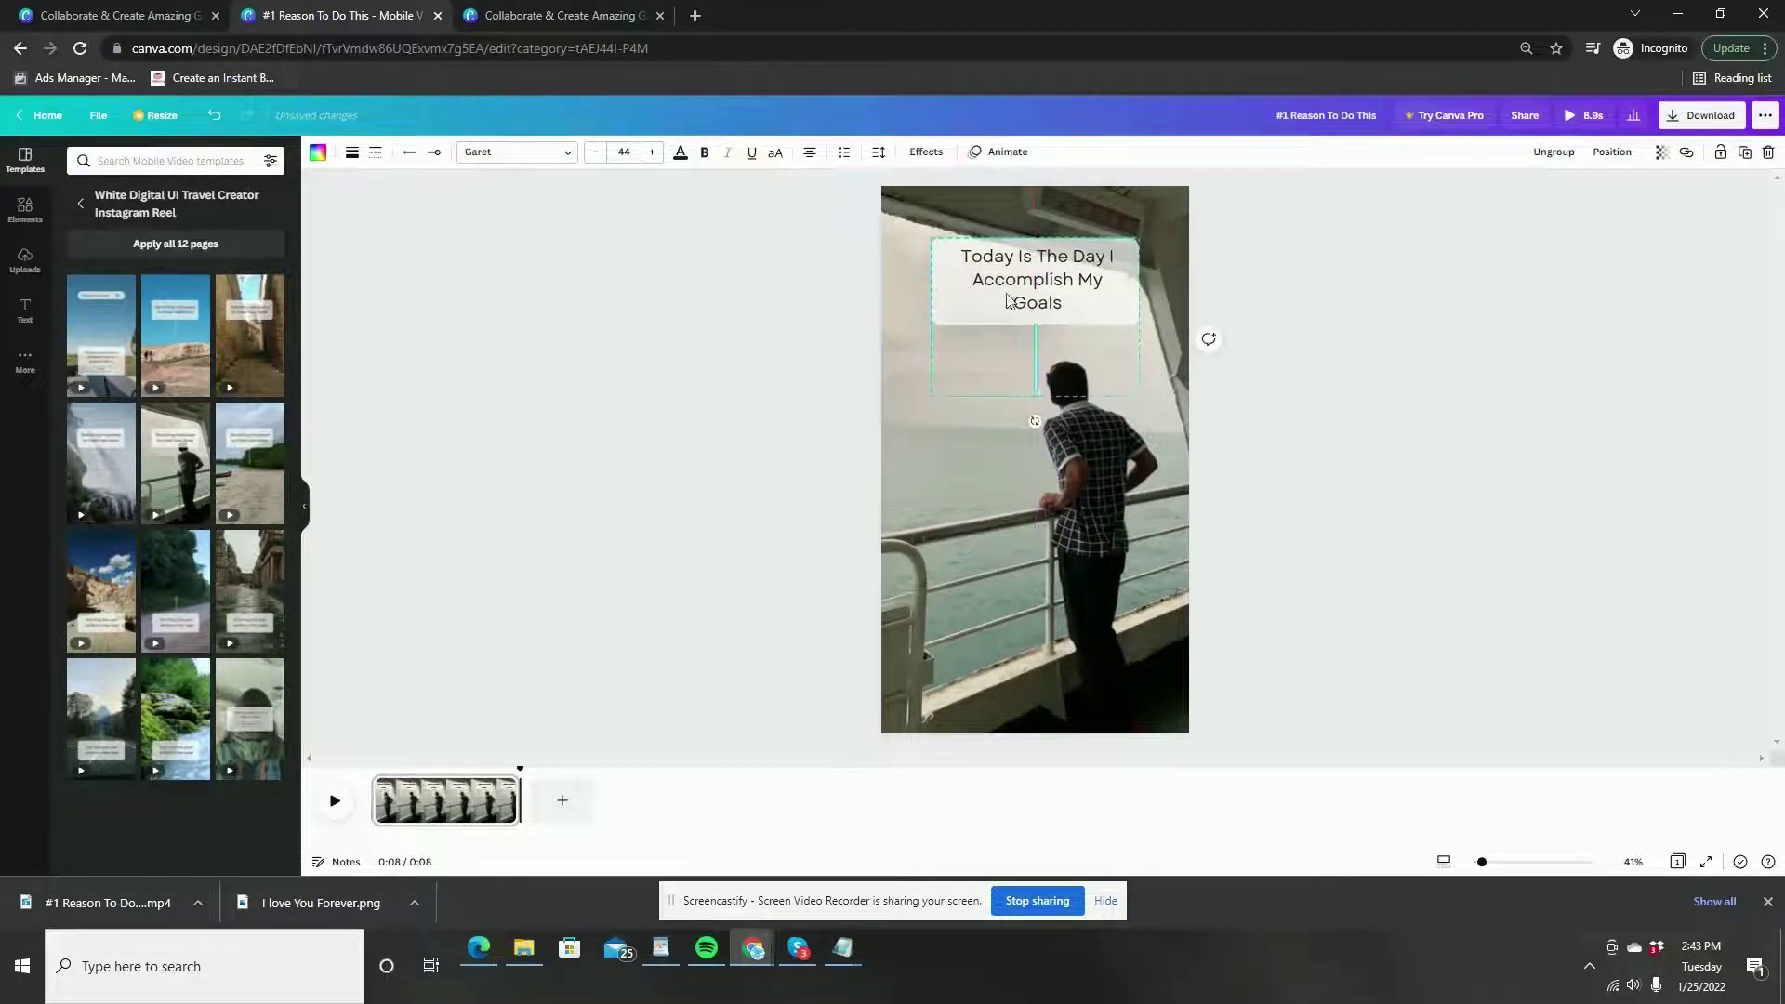
{"action": "left_click", "coordinate": [1004, 151]}
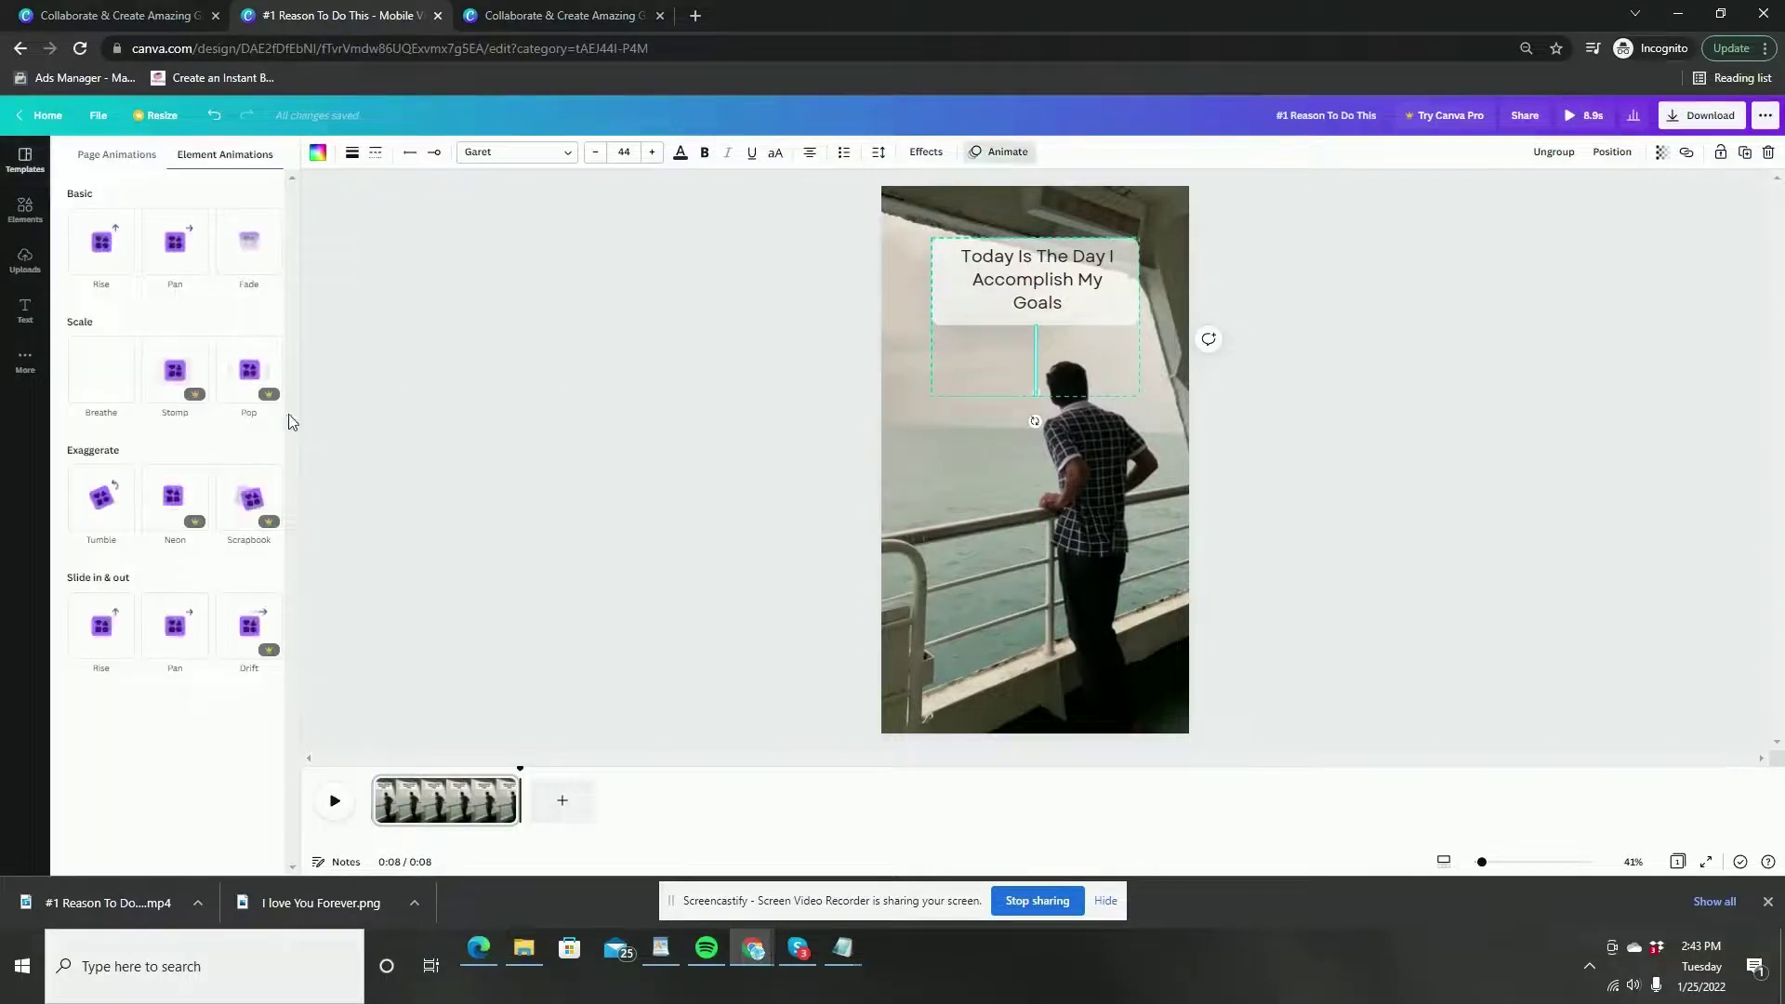
{"action": "left_click", "coordinate": [267, 272]}
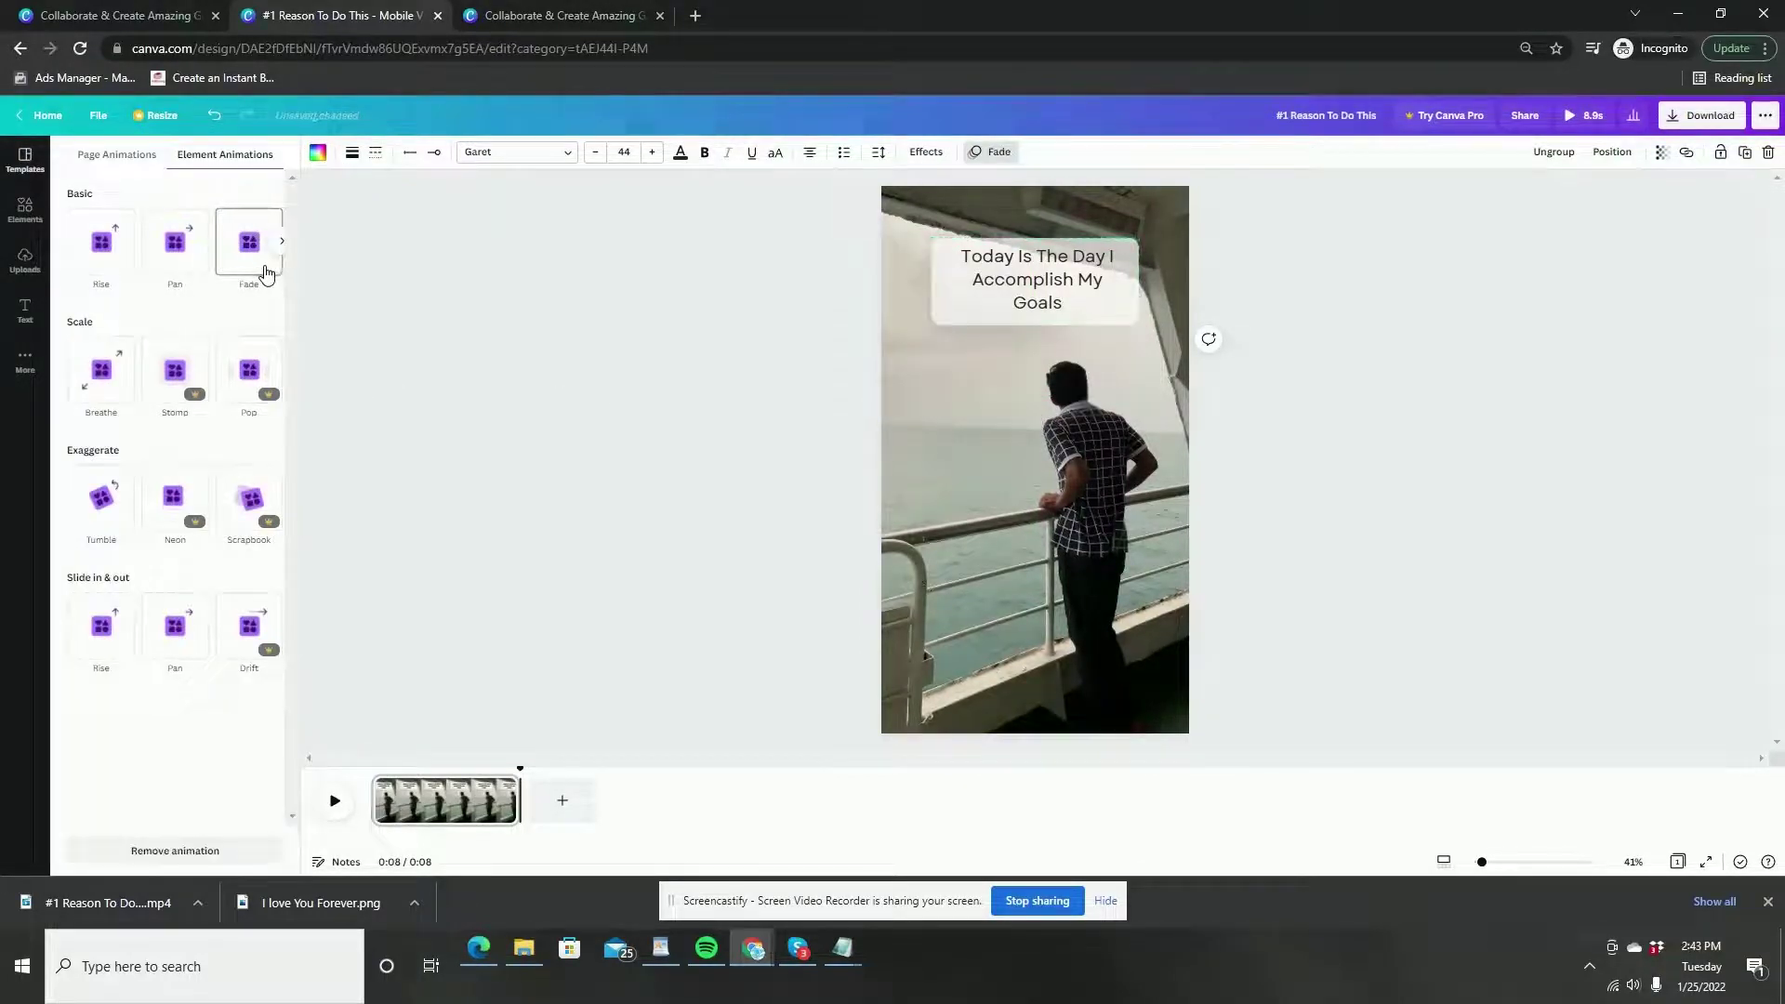
{"action": "left_click", "coordinate": [1580, 115]}
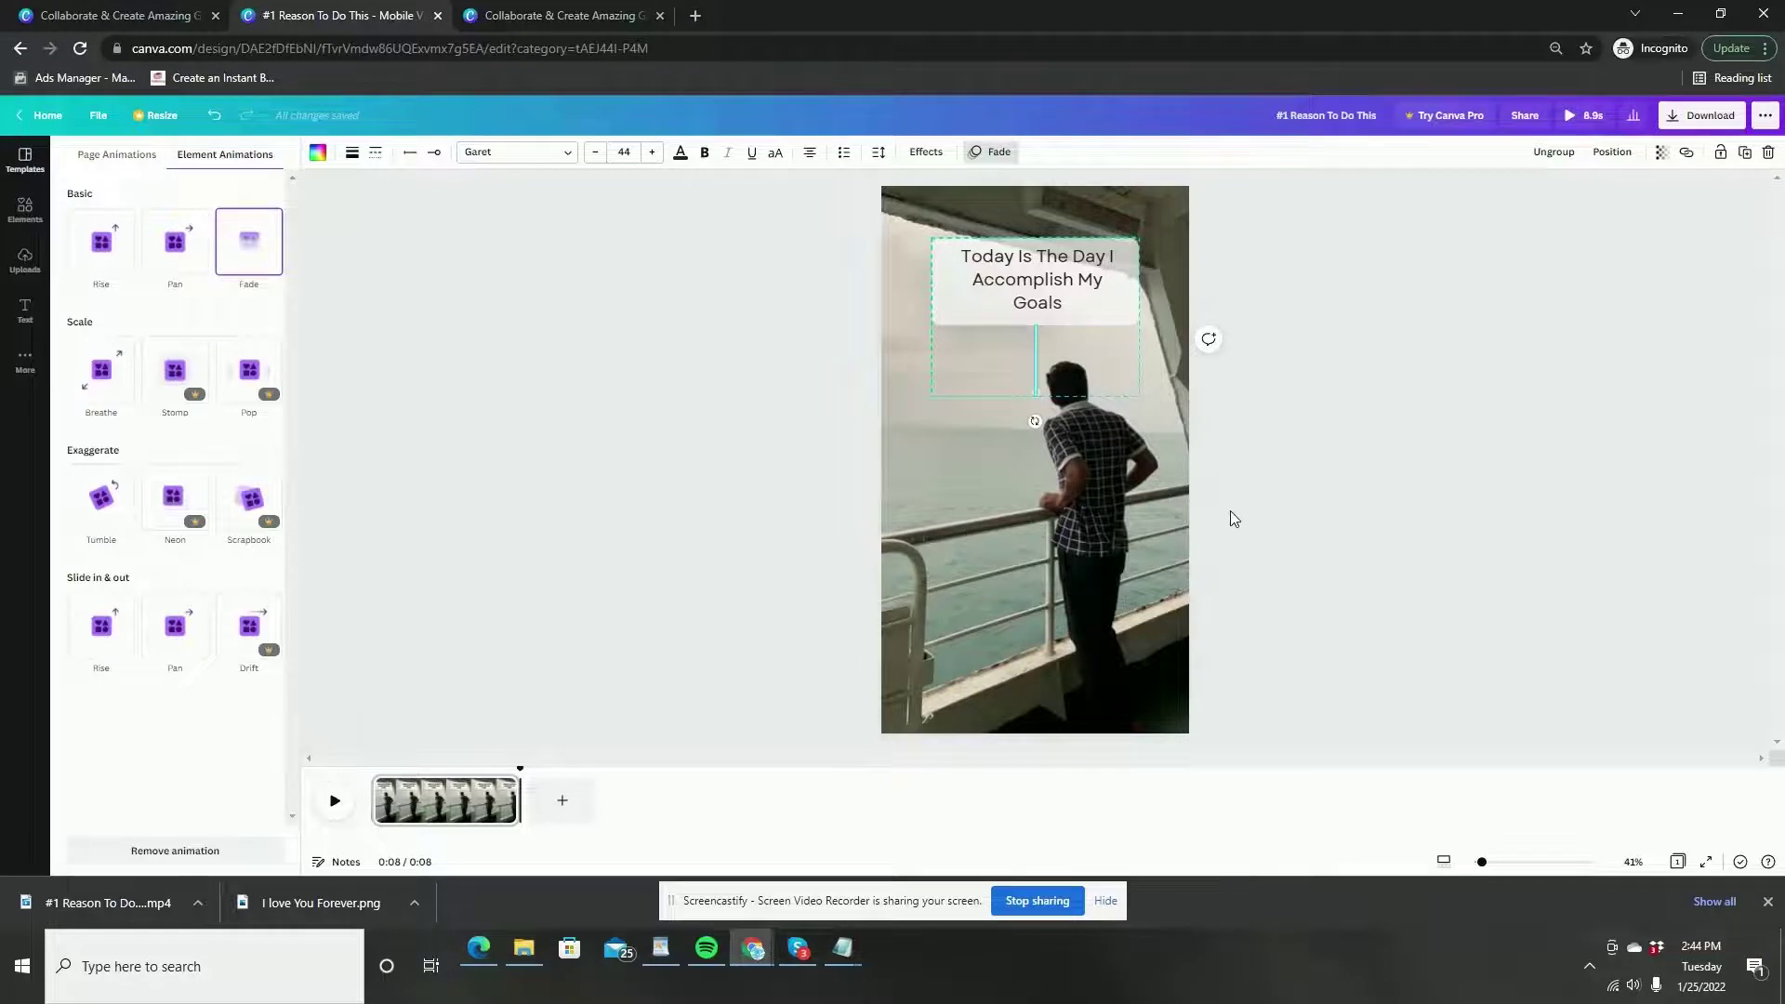
Select the background video of the man at the railing and open the stock video library
{"action": "left_click", "coordinate": [1132, 511]}
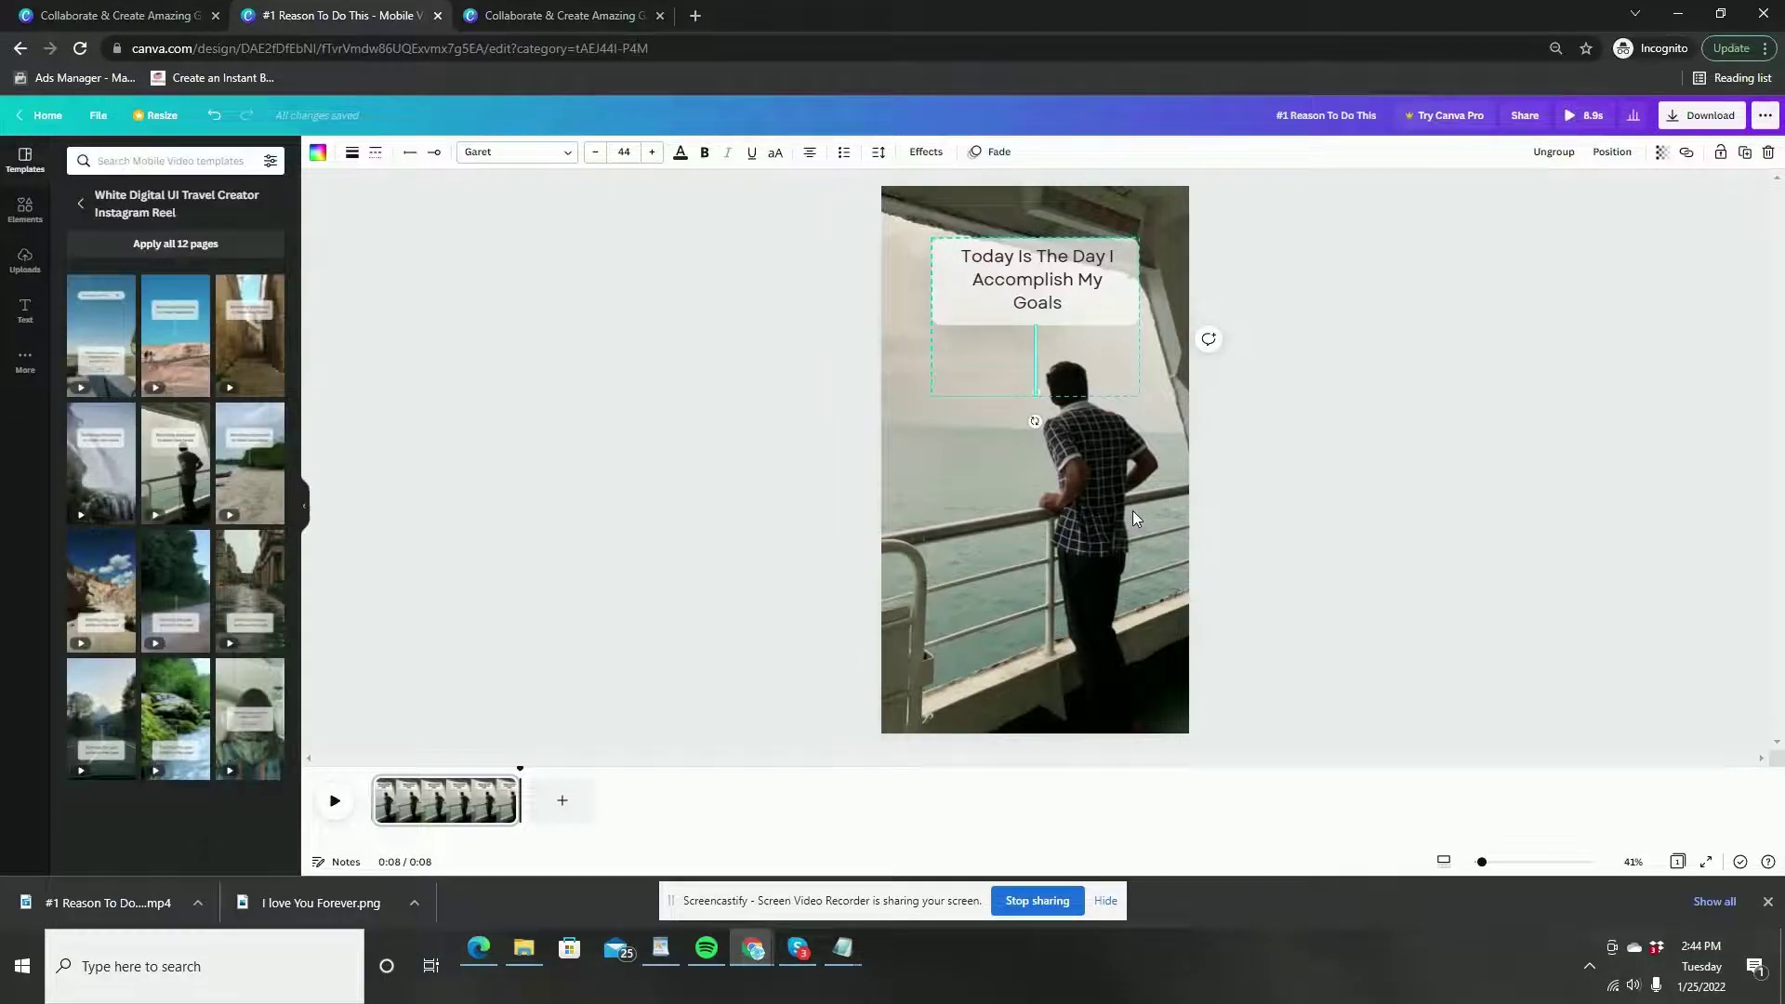
{"action": "left_click", "coordinate": [1132, 510]}
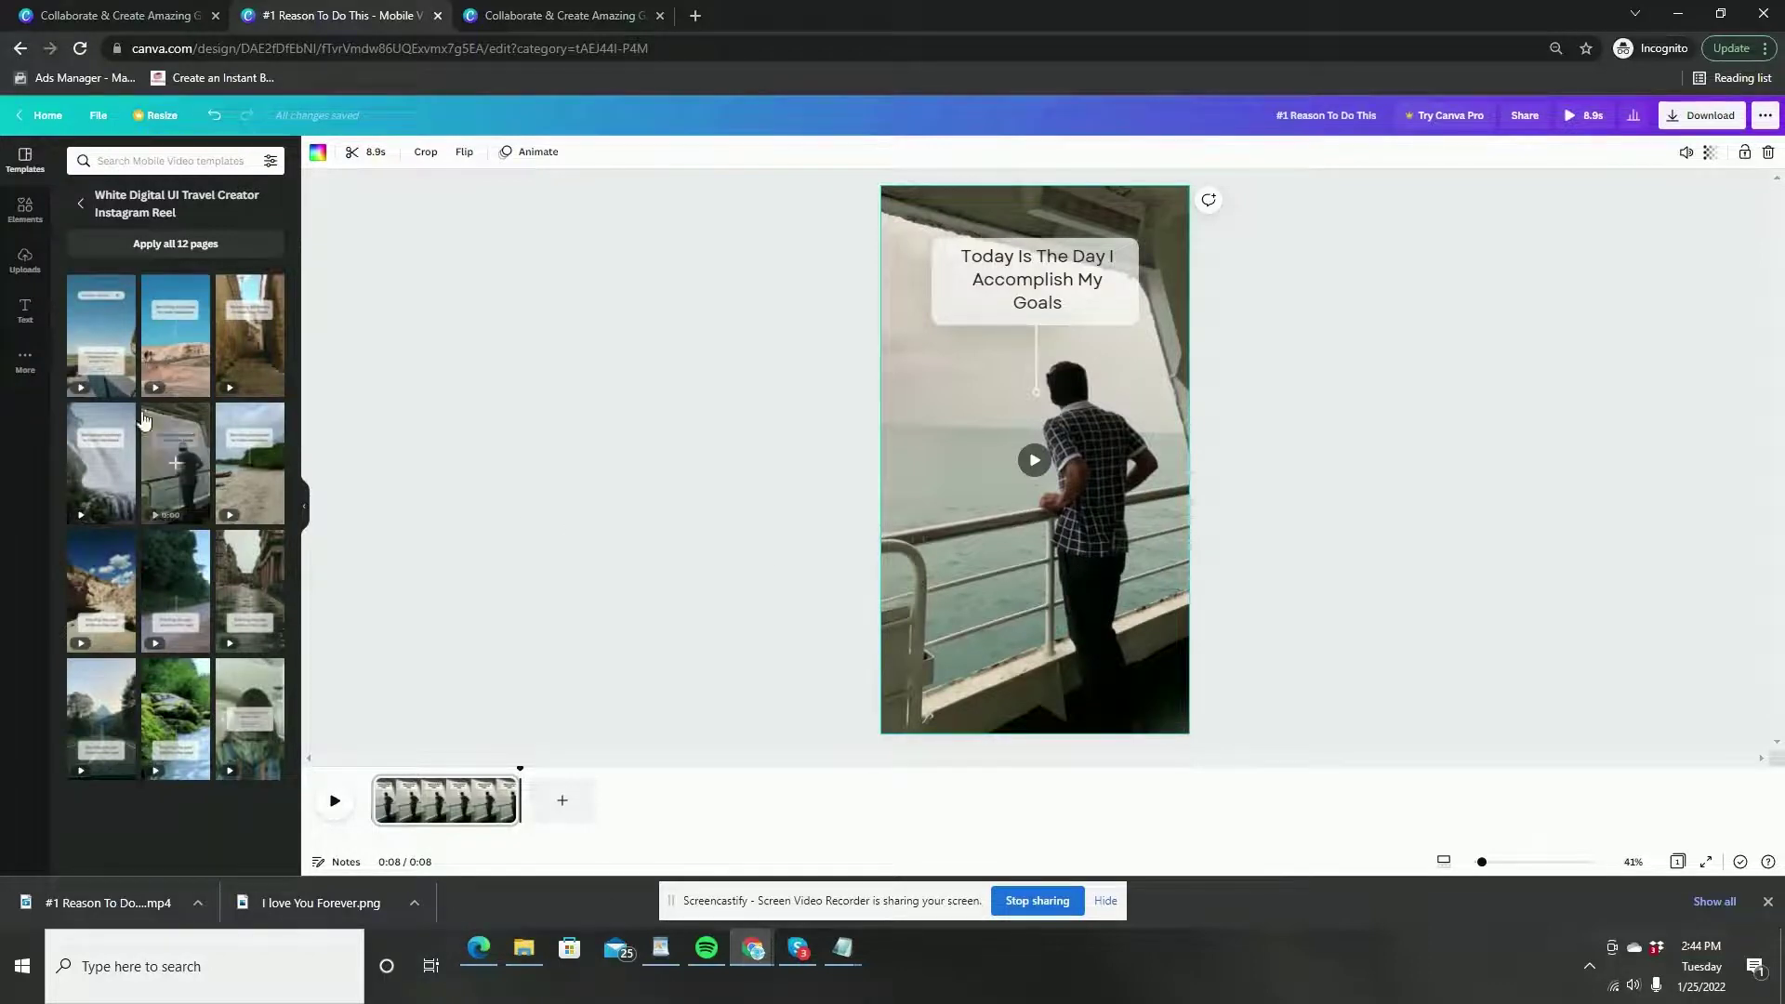
{"action": "left_click", "coordinate": [25, 361]}
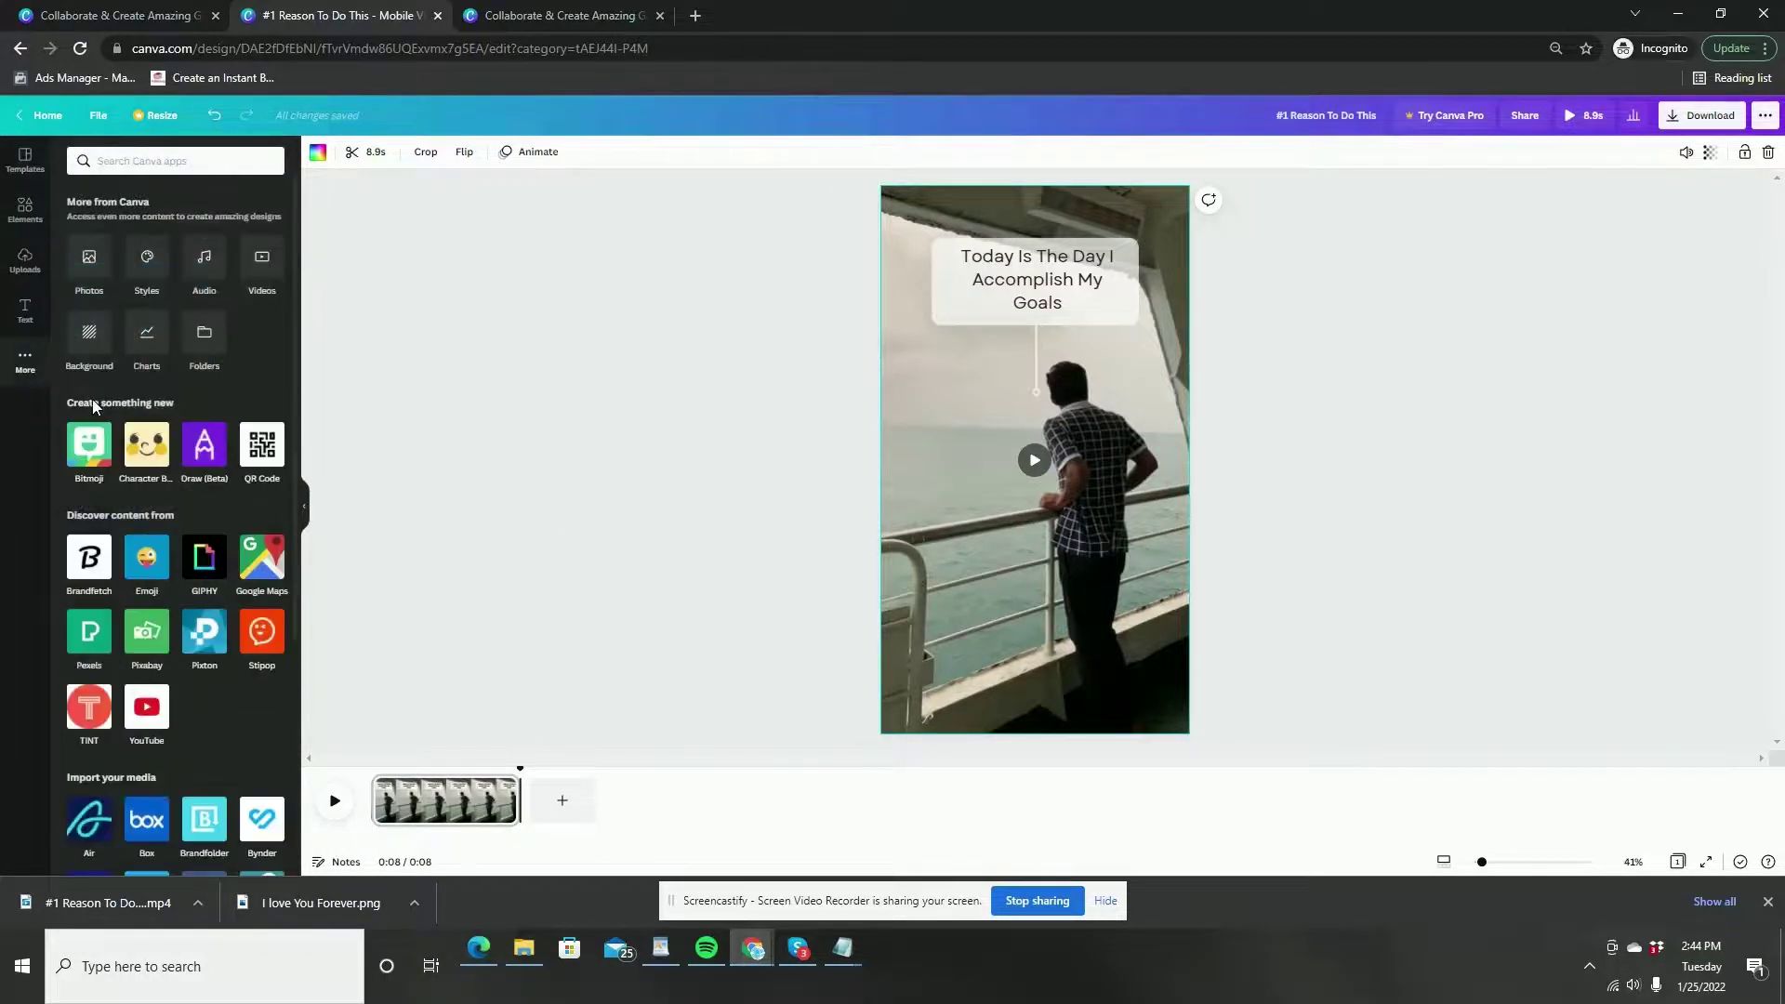
{"action": "left_click", "coordinate": [259, 270]}
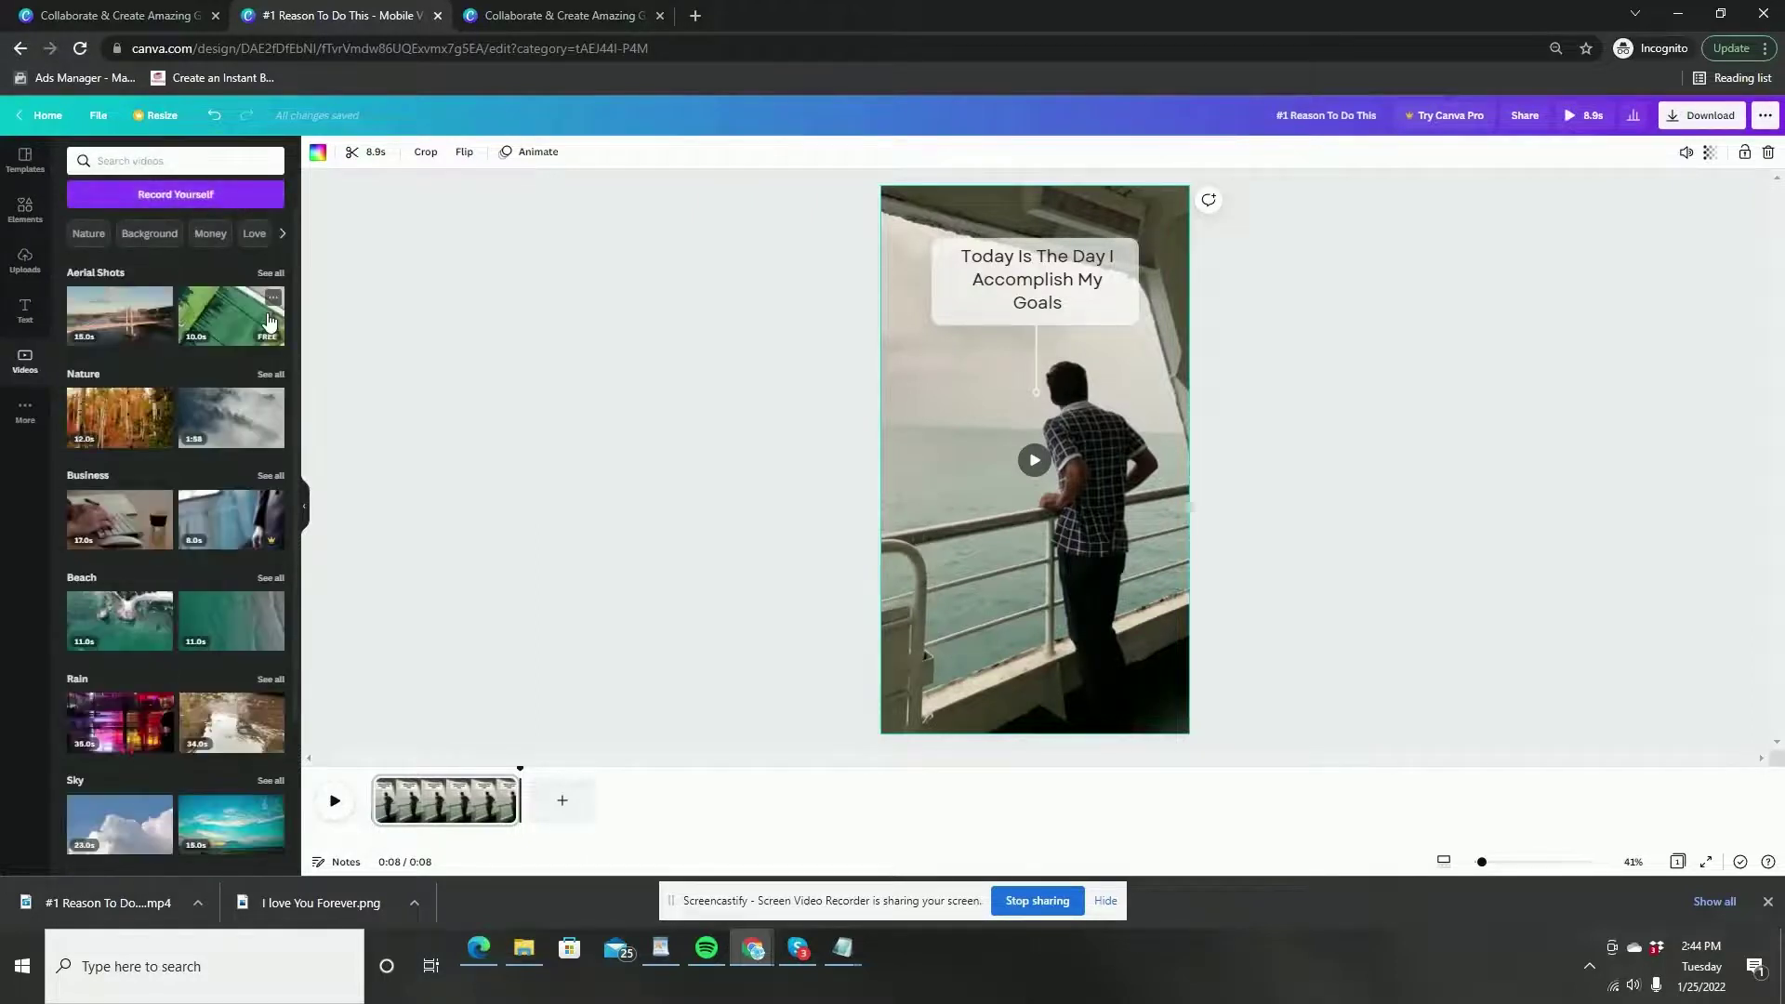
Search the video library for "motivate" and clear the search to return to the video categories
{"action": "left_click", "coordinate": [146, 158]}
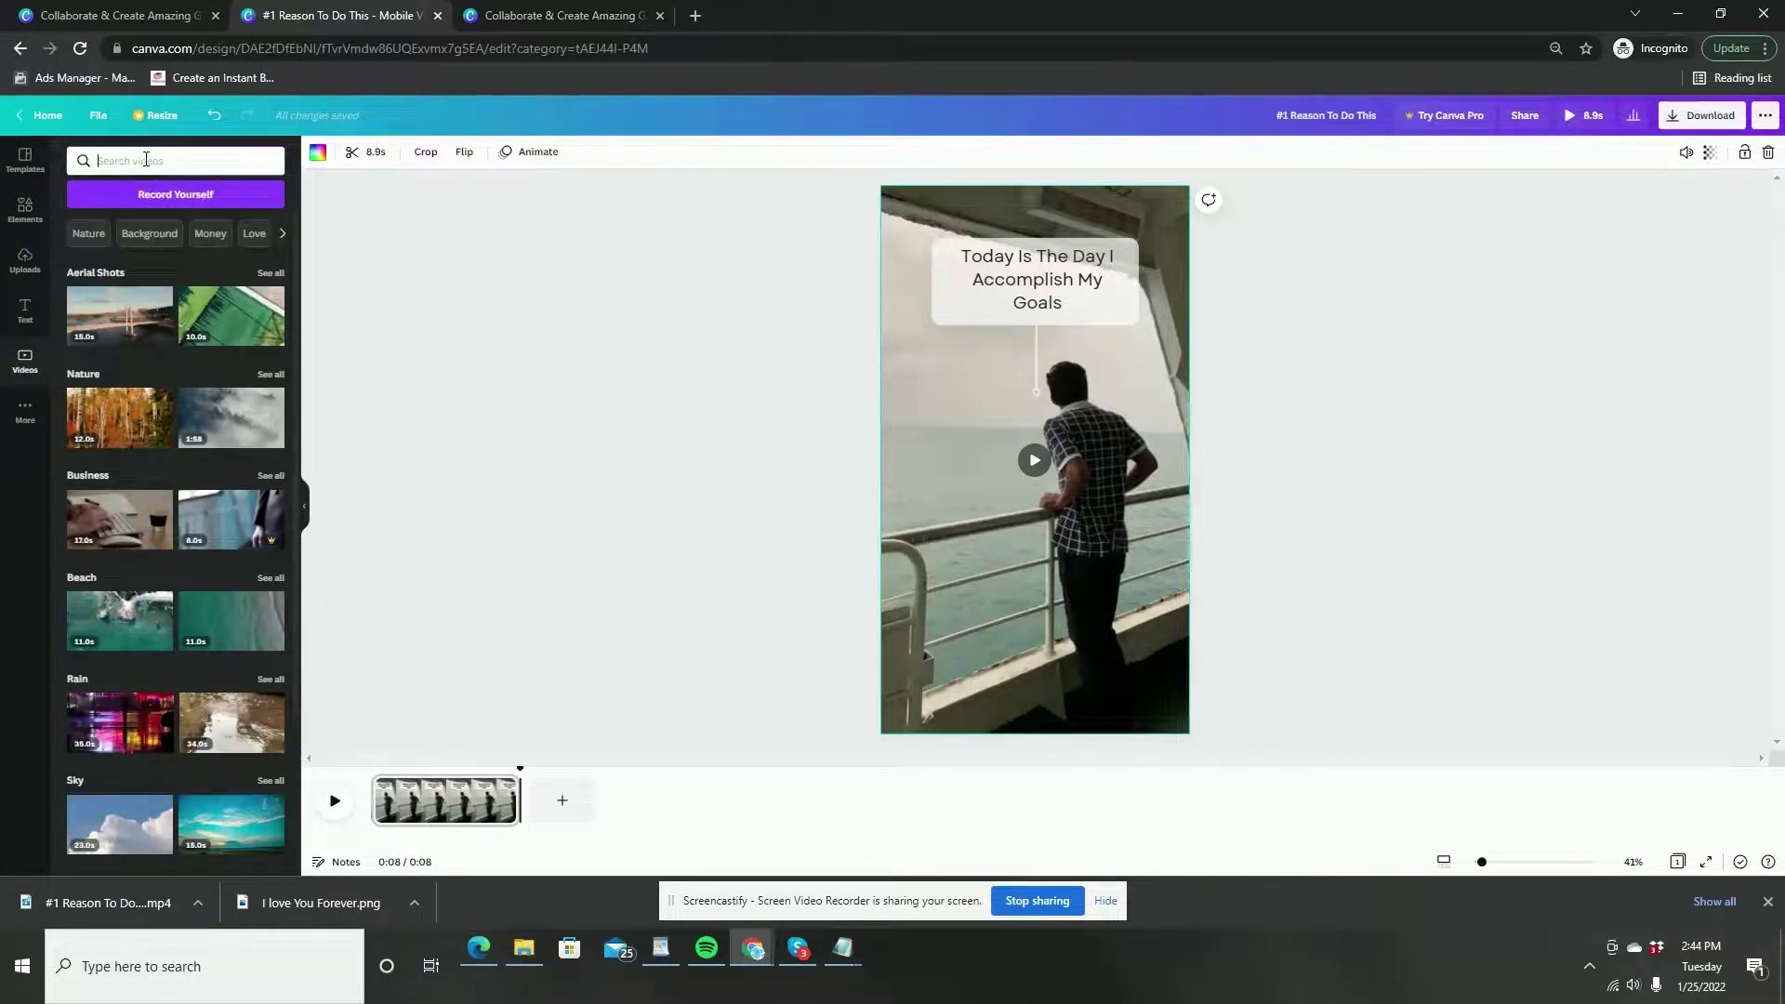
{"action": "type", "text": "motivate"}
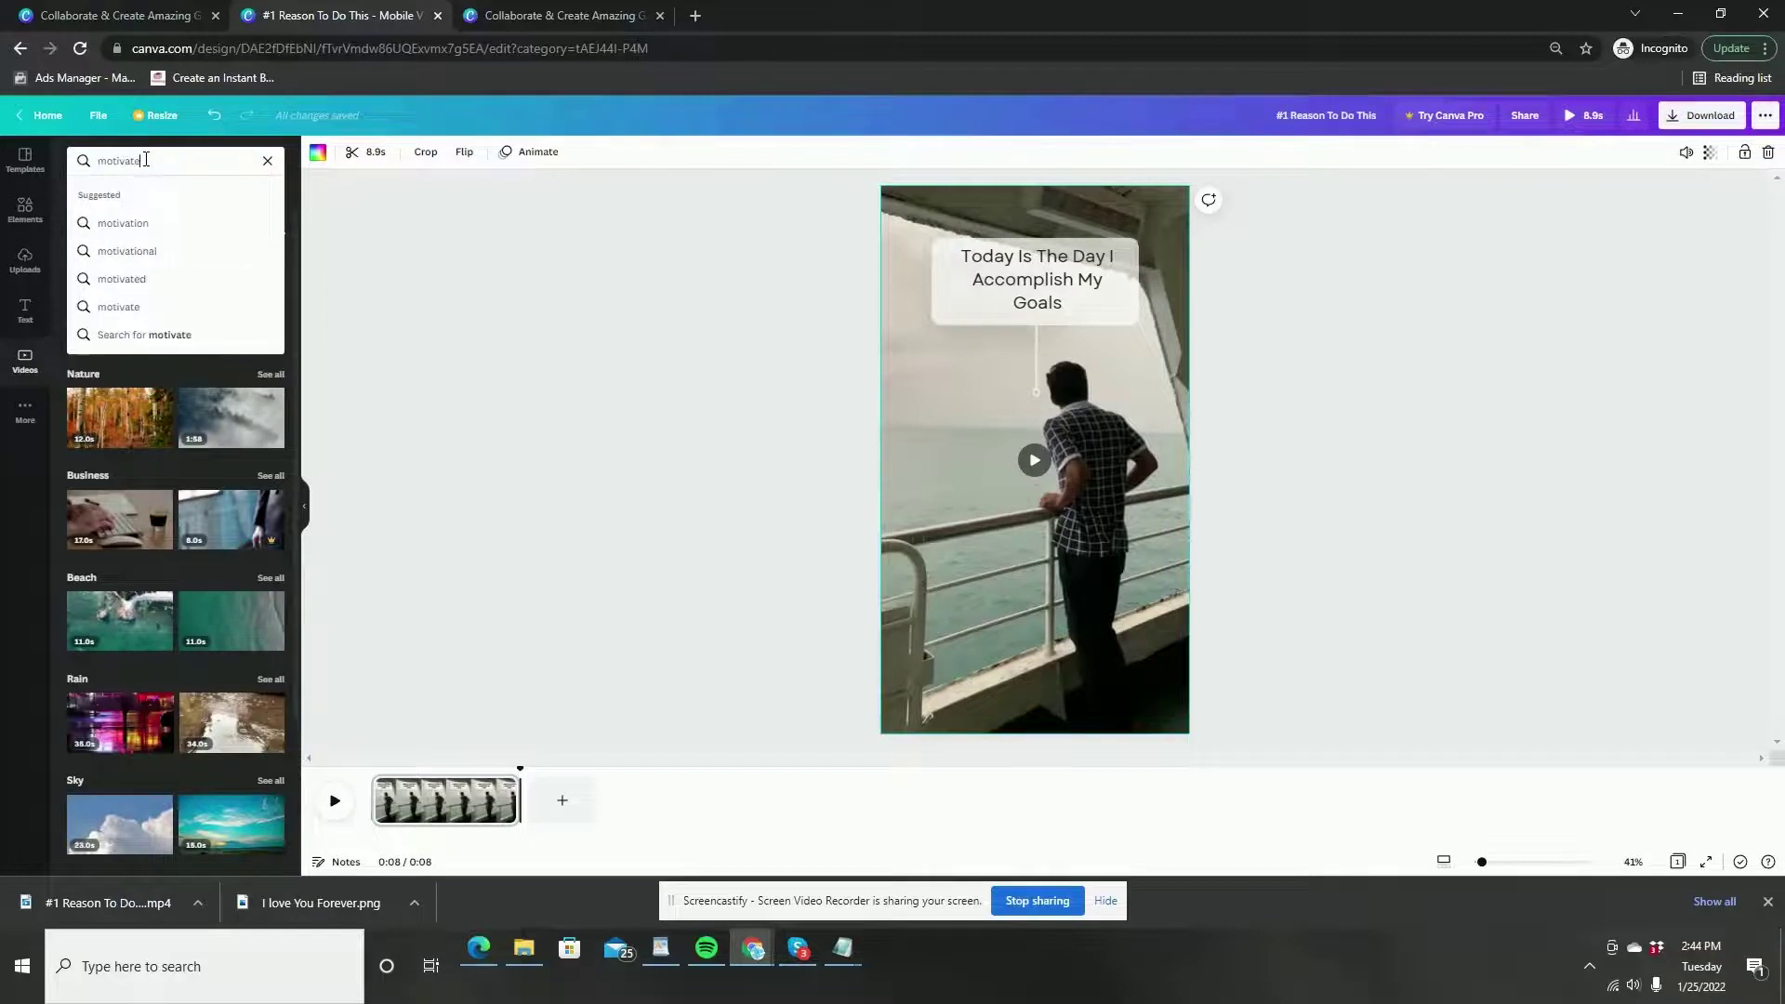
{"action": "key", "text": "Return"}
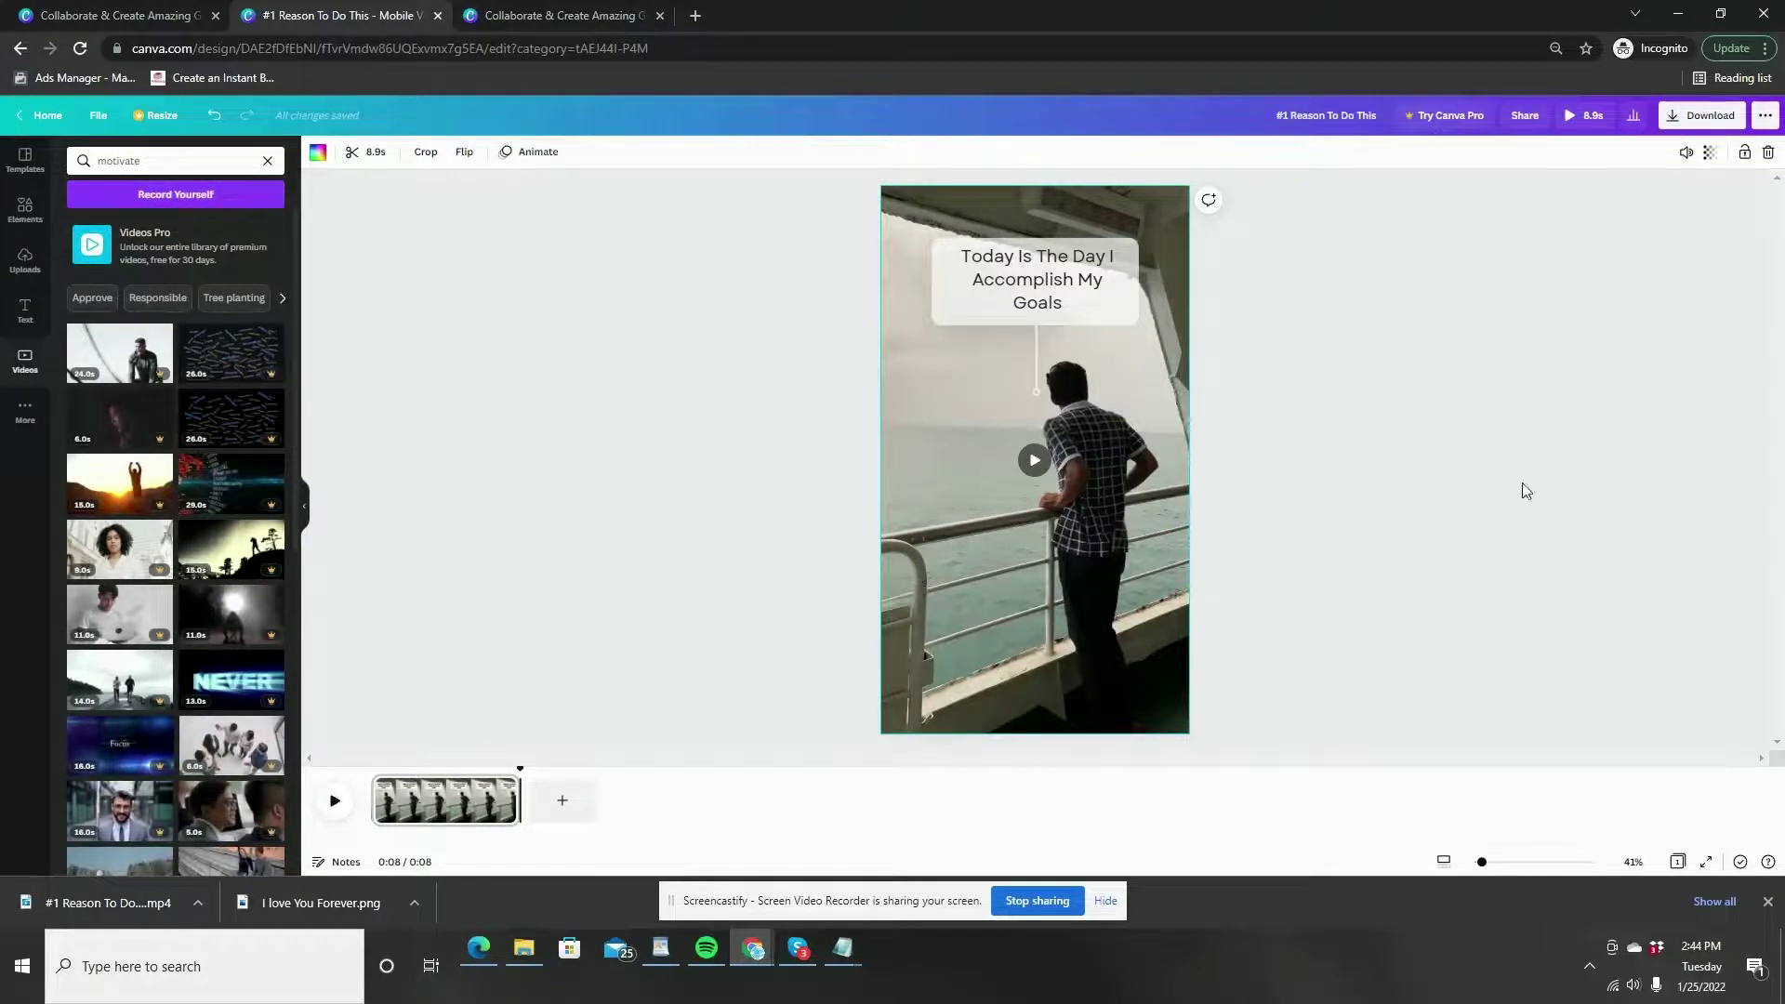
{"action": "double_click", "coordinate": [153, 160]}
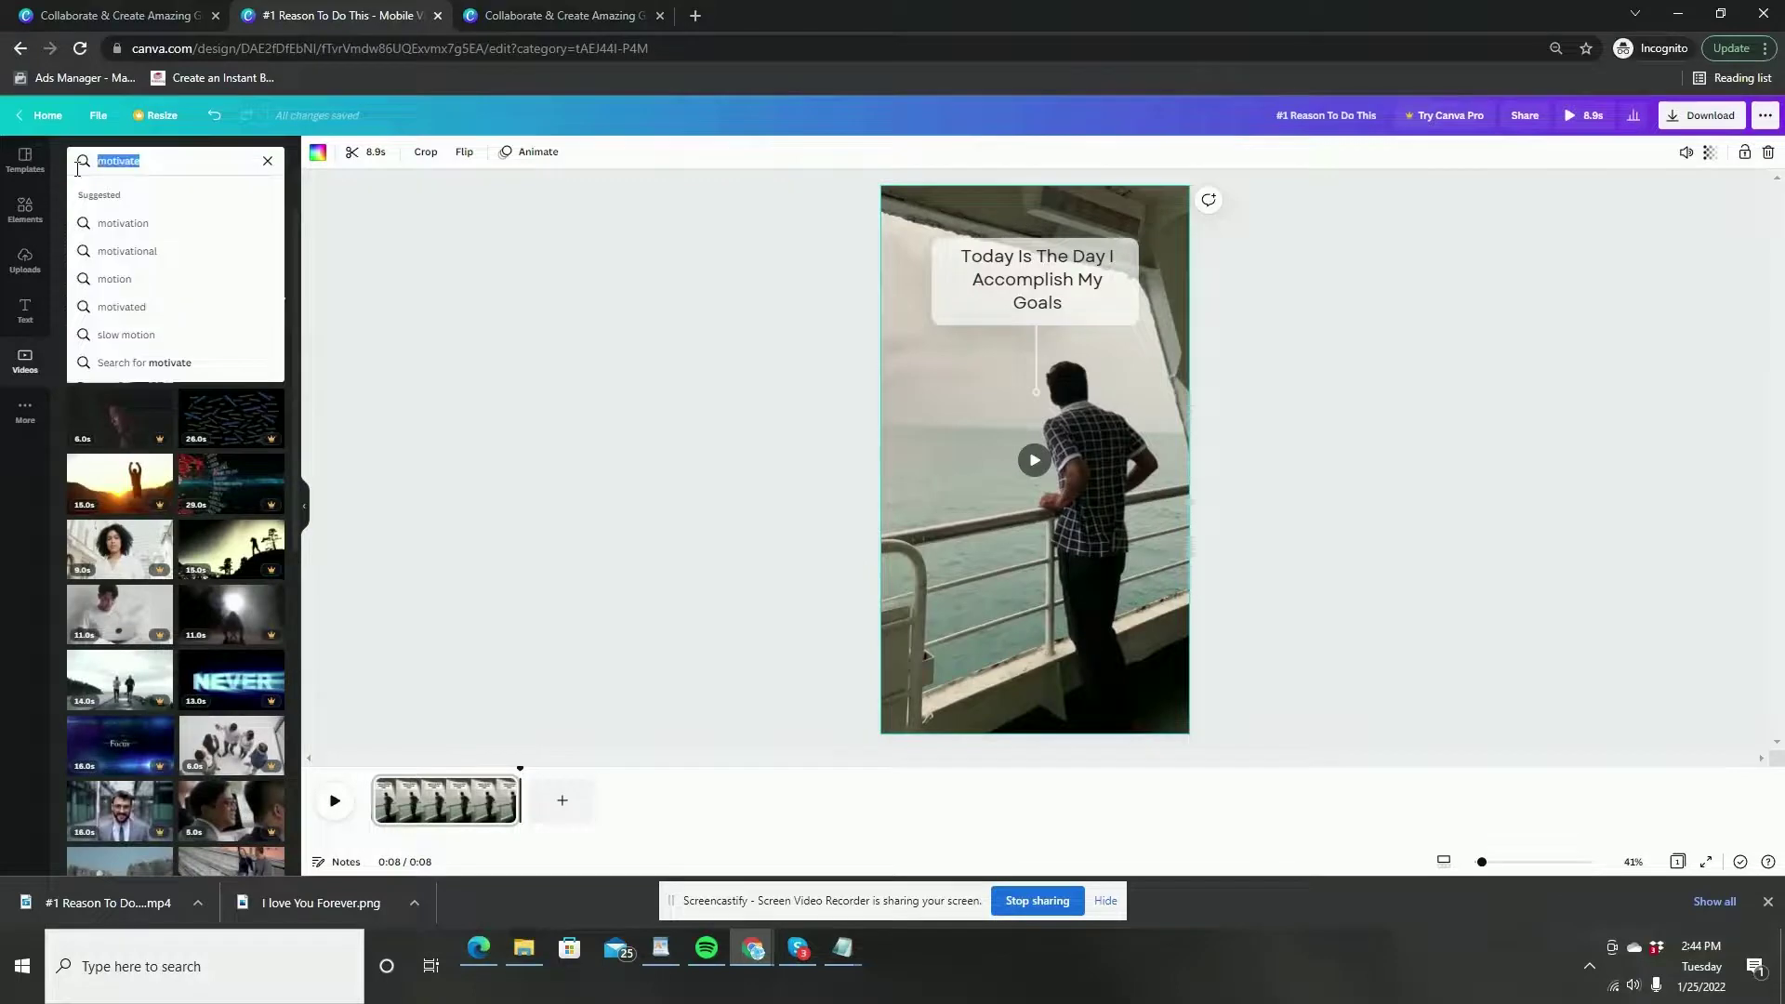
{"action": "key", "text": "BackSpace"}
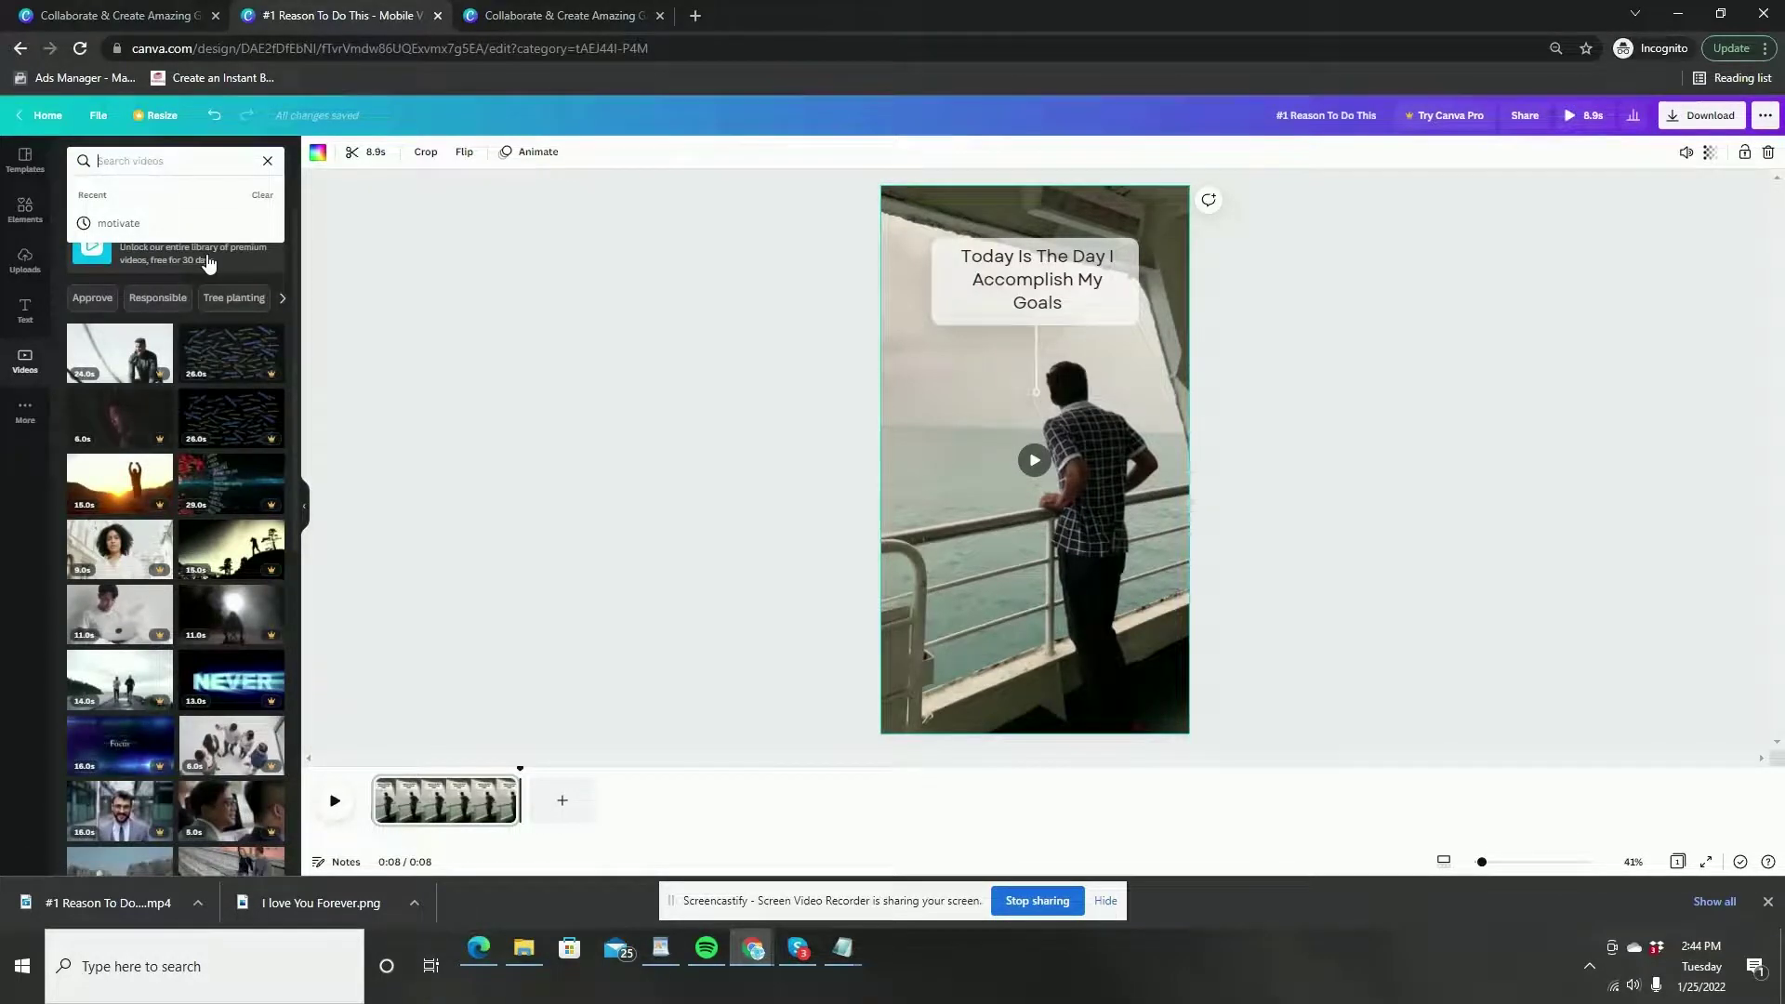
{"action": "left_click", "coordinate": [268, 162]}
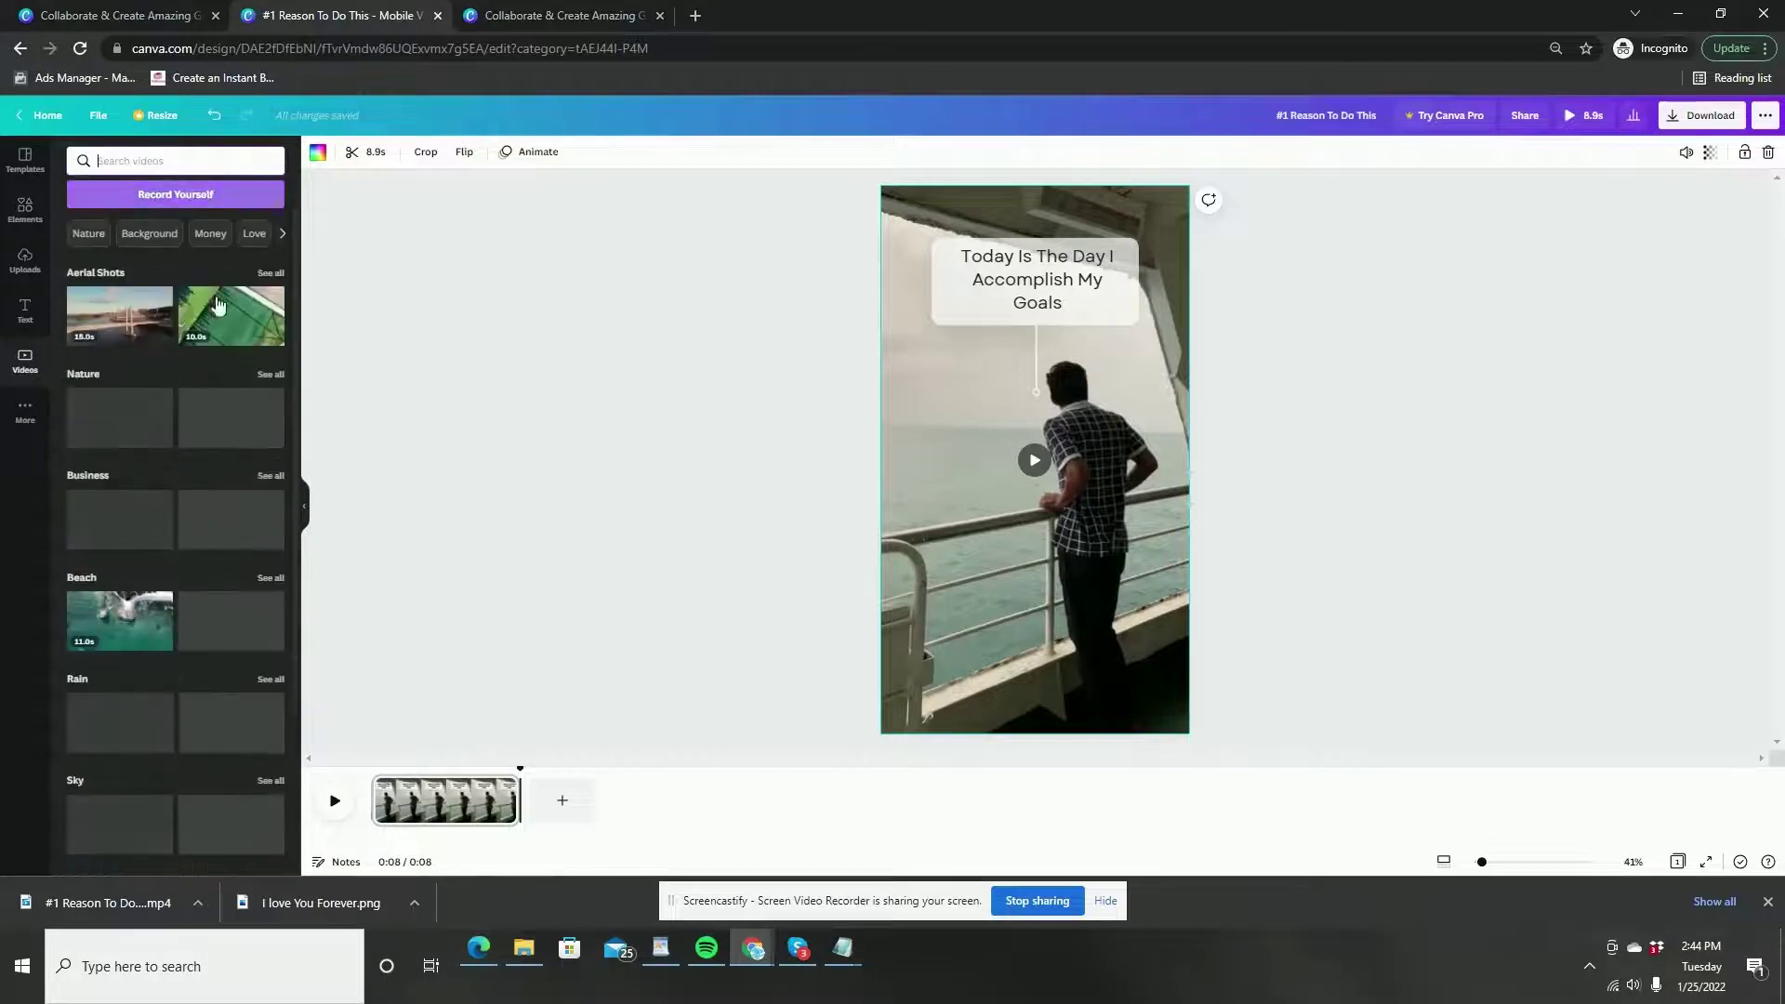
Try the aerial bridge clip as background, replace it with the aerial green field clip, and shift its crop to bring the wind turbine into frame
{"action": "left_click_drag", "start_coordinate": [114, 339], "coordinate": [892, 420]}
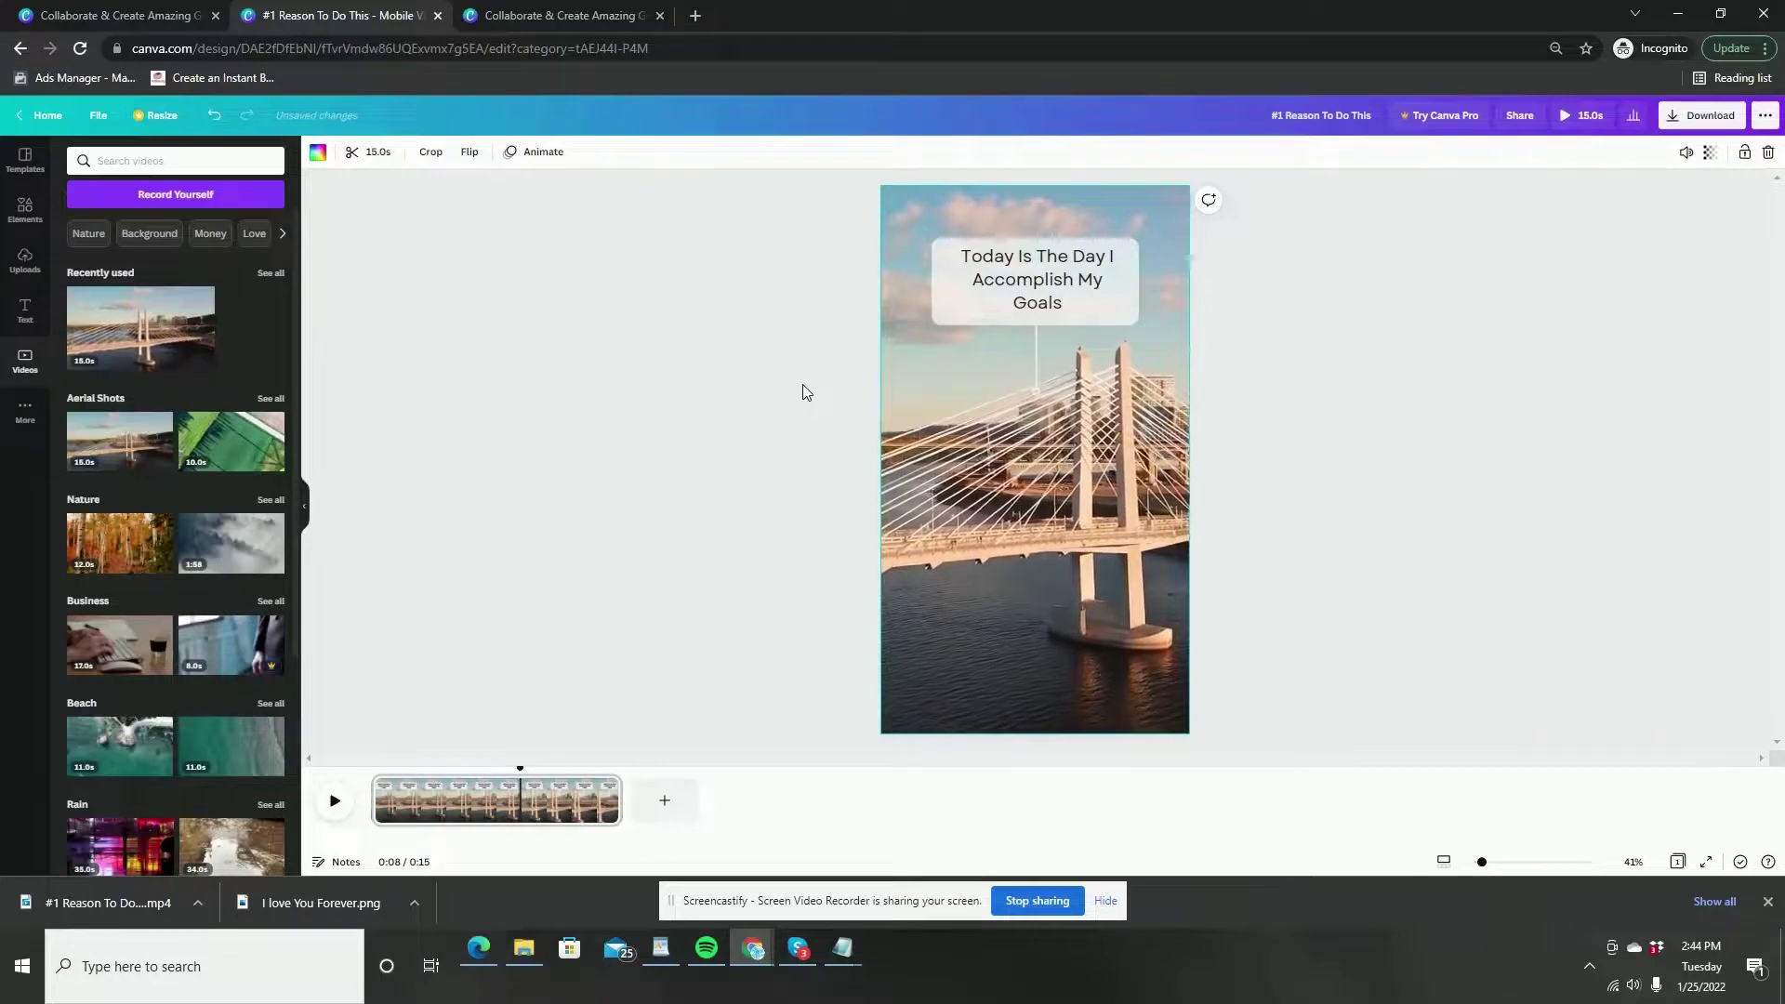
{"action": "left_click_drag", "start_coordinate": [231, 442], "coordinate": [884, 472]}
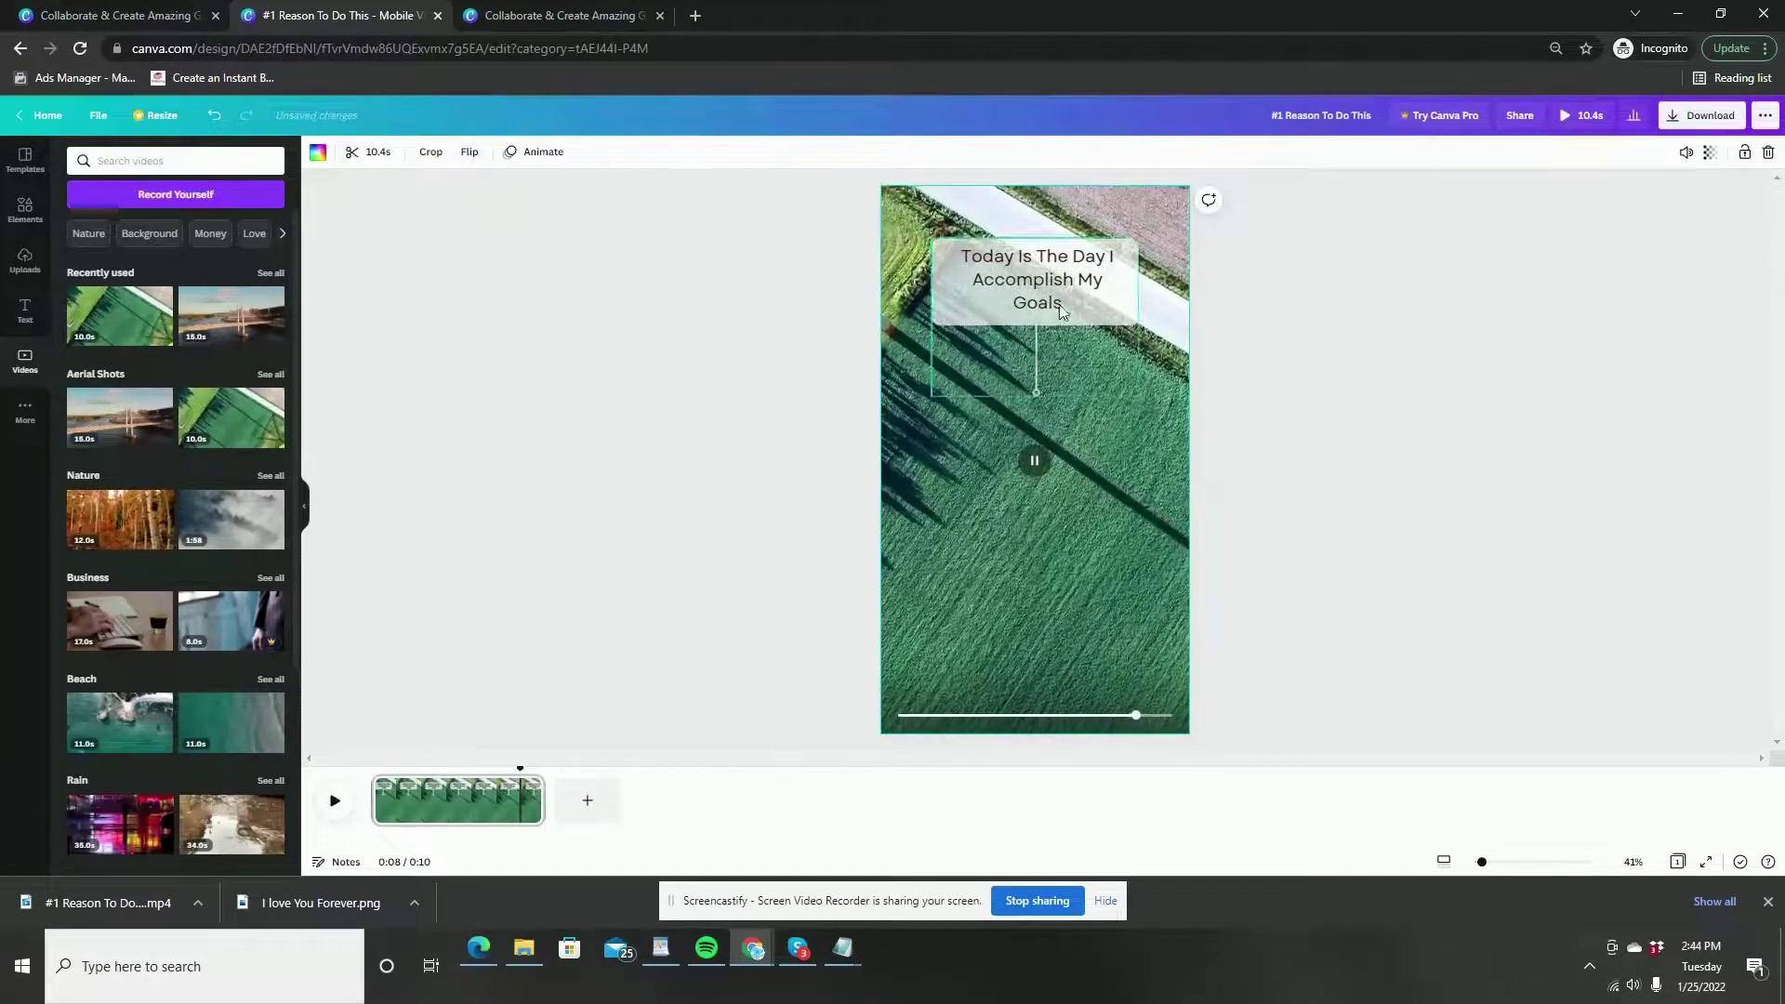
{"action": "double_click", "coordinate": [965, 630]}
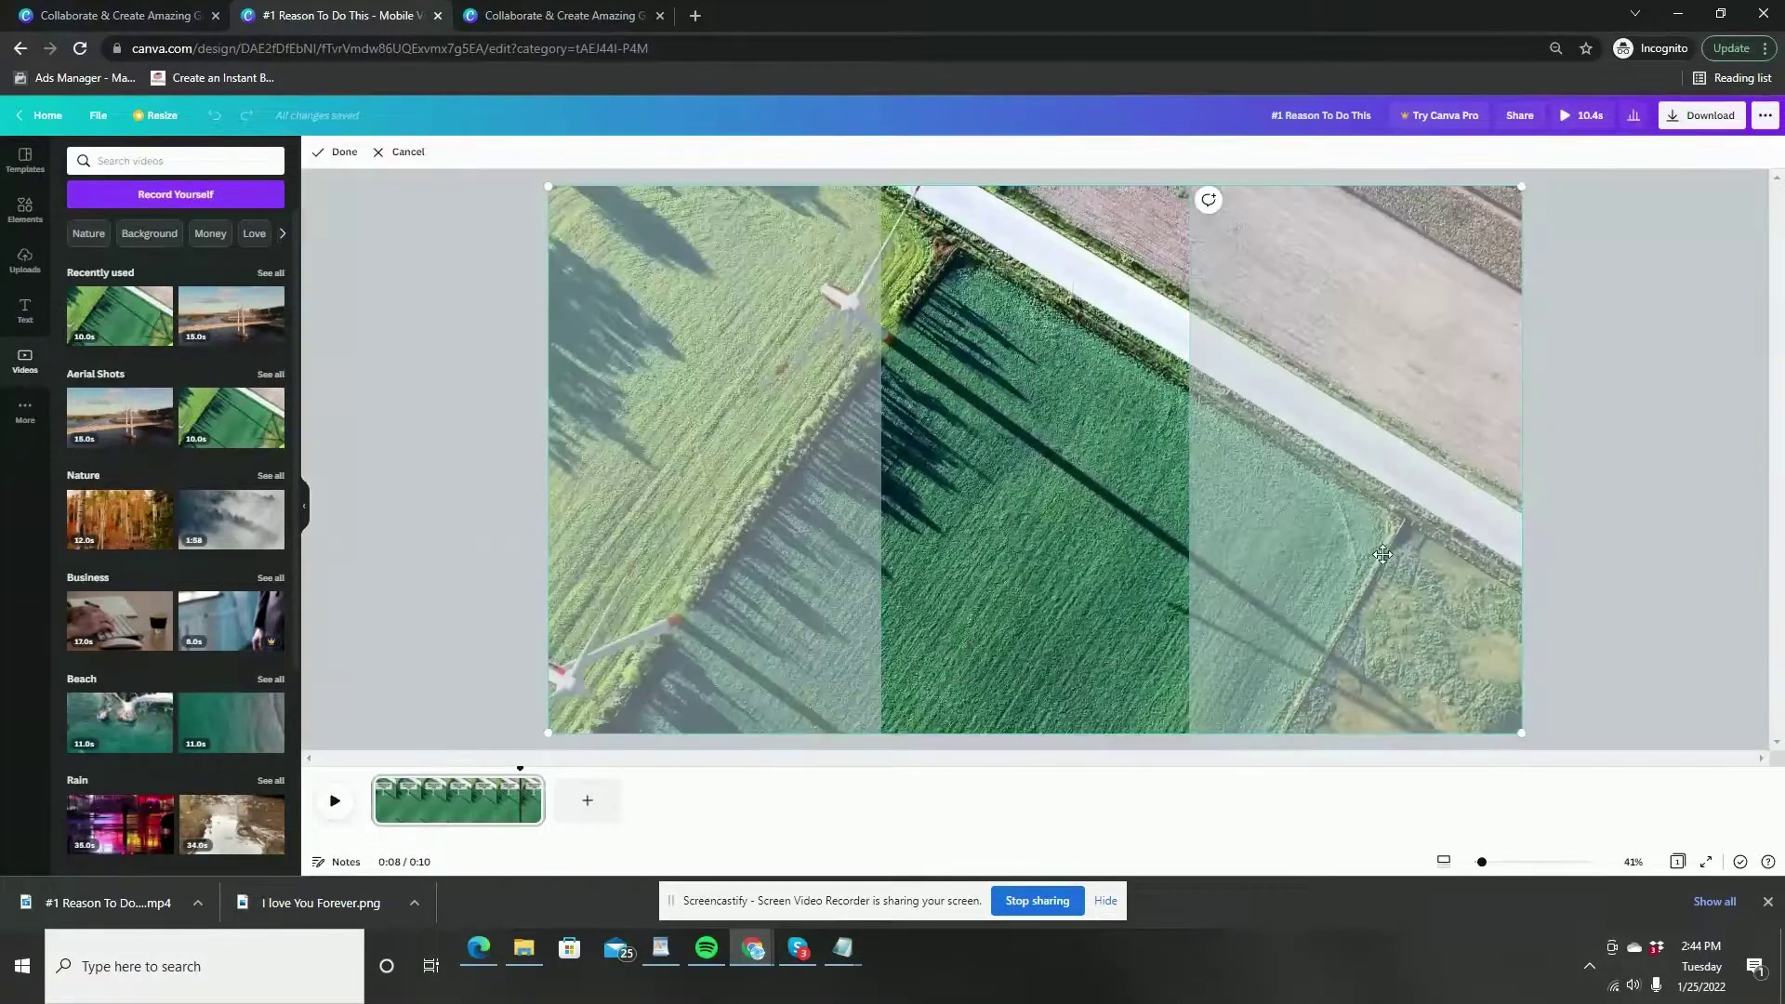
{"action": "left_click_drag", "start_coordinate": [1382, 554], "coordinate": [1557, 583]}
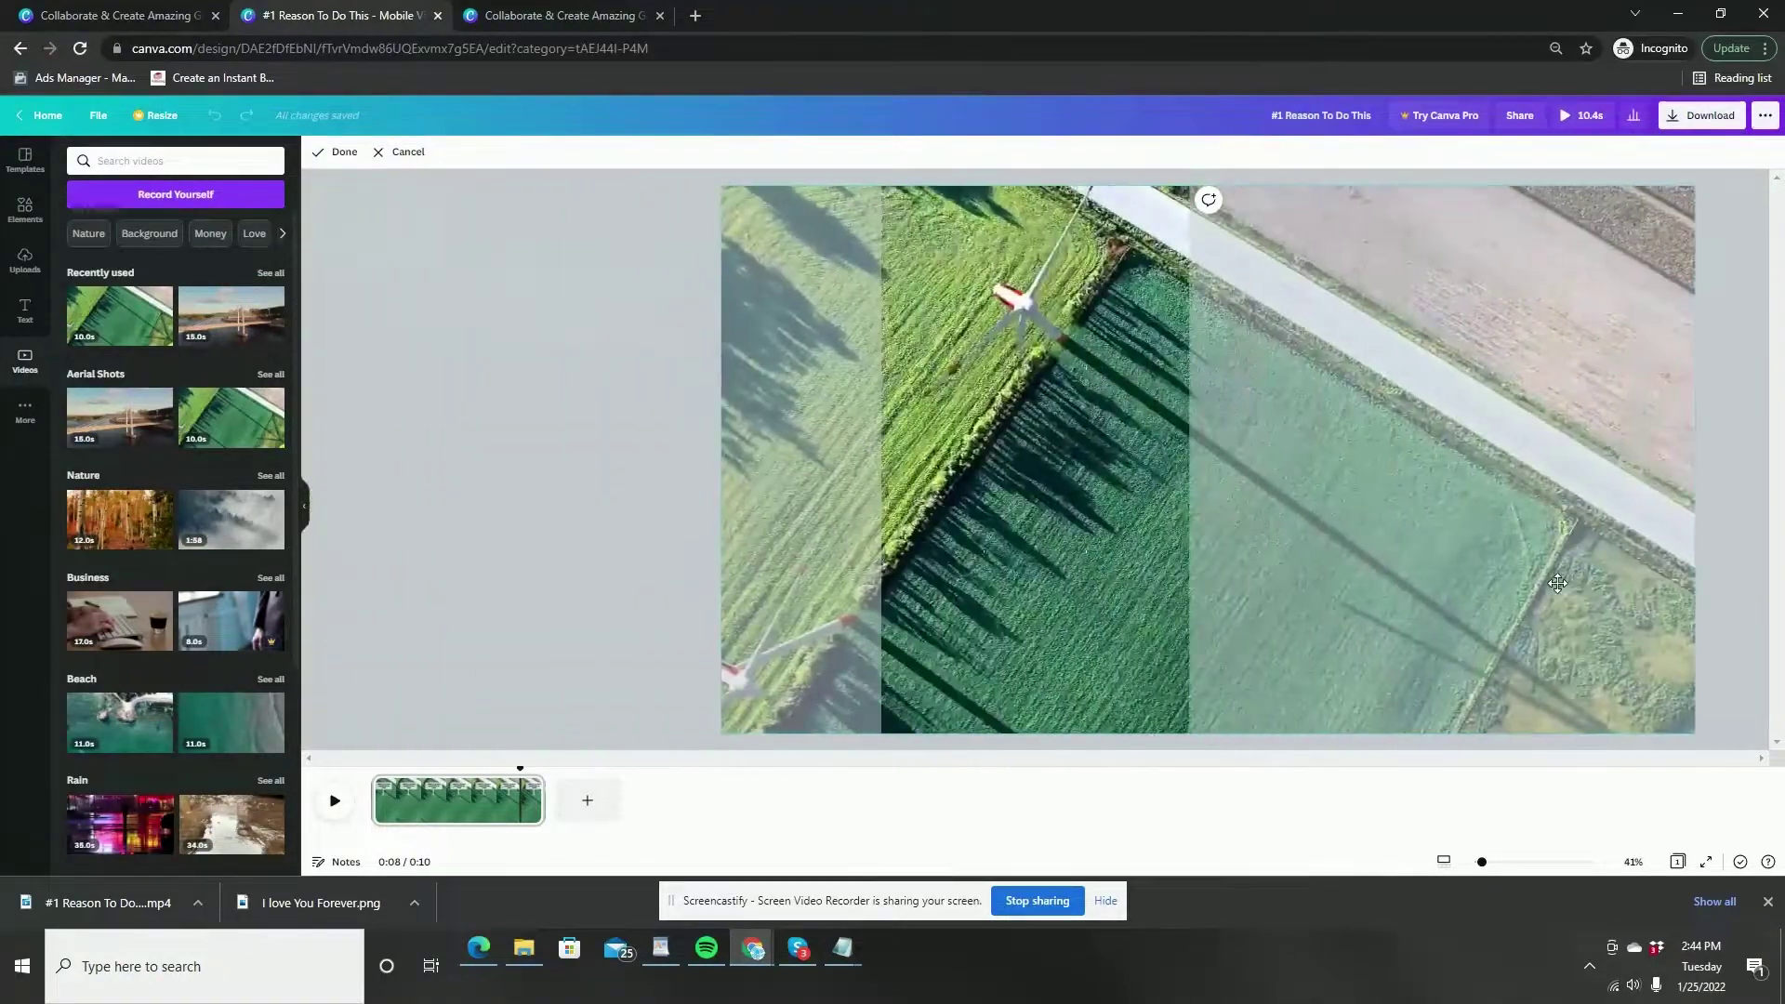
{"action": "left_click", "coordinate": [656, 445]}
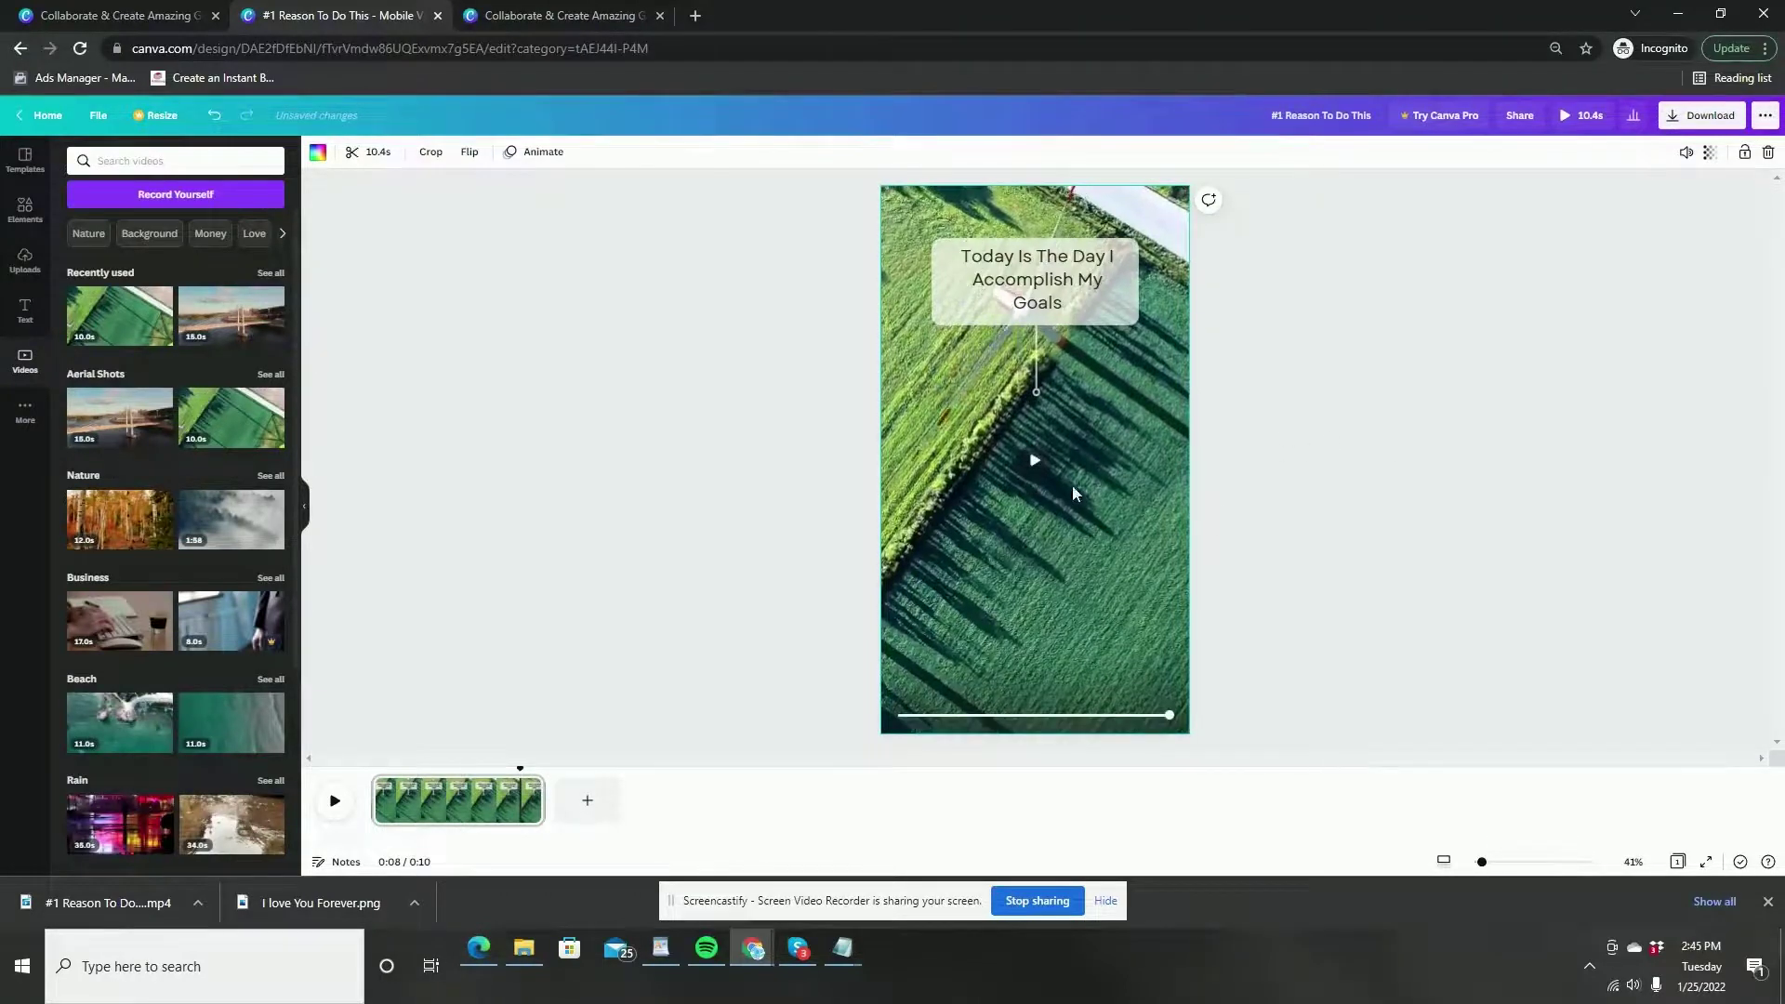
{"action": "left_click", "coordinate": [1033, 461]}
{"action": "mouse_move", "coordinate": [751, 952]}
{"action": "left_click", "coordinate": [957, 874]}
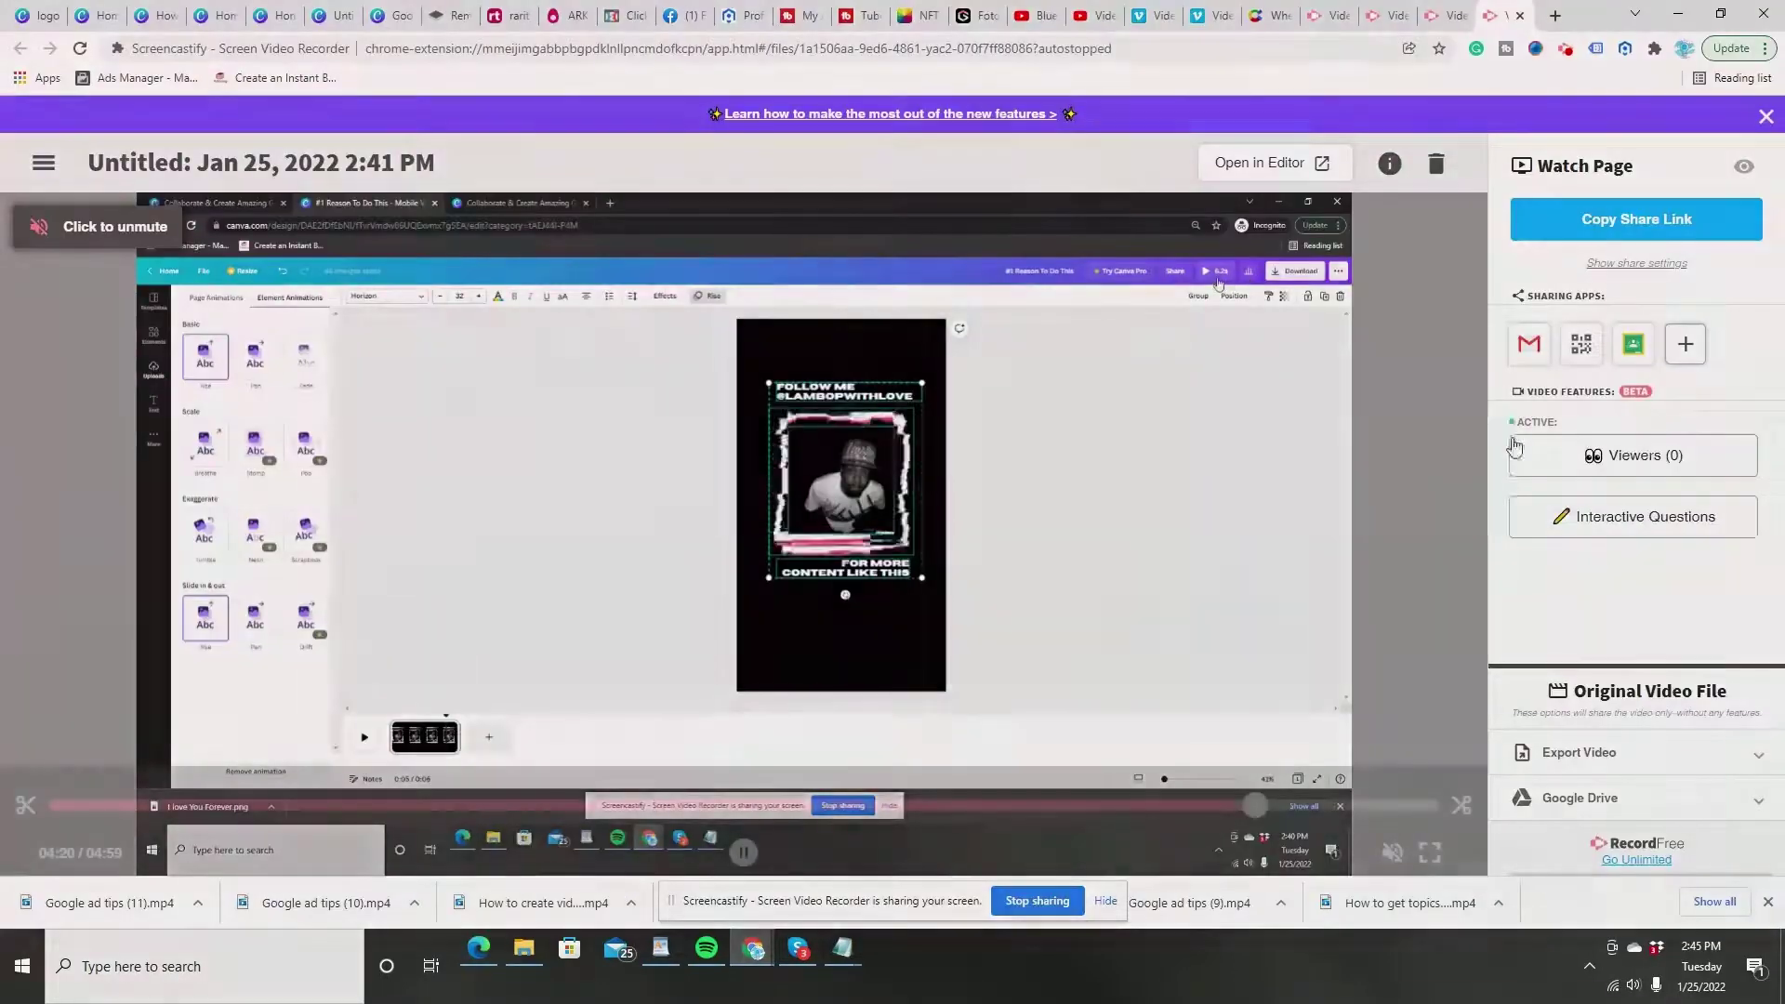